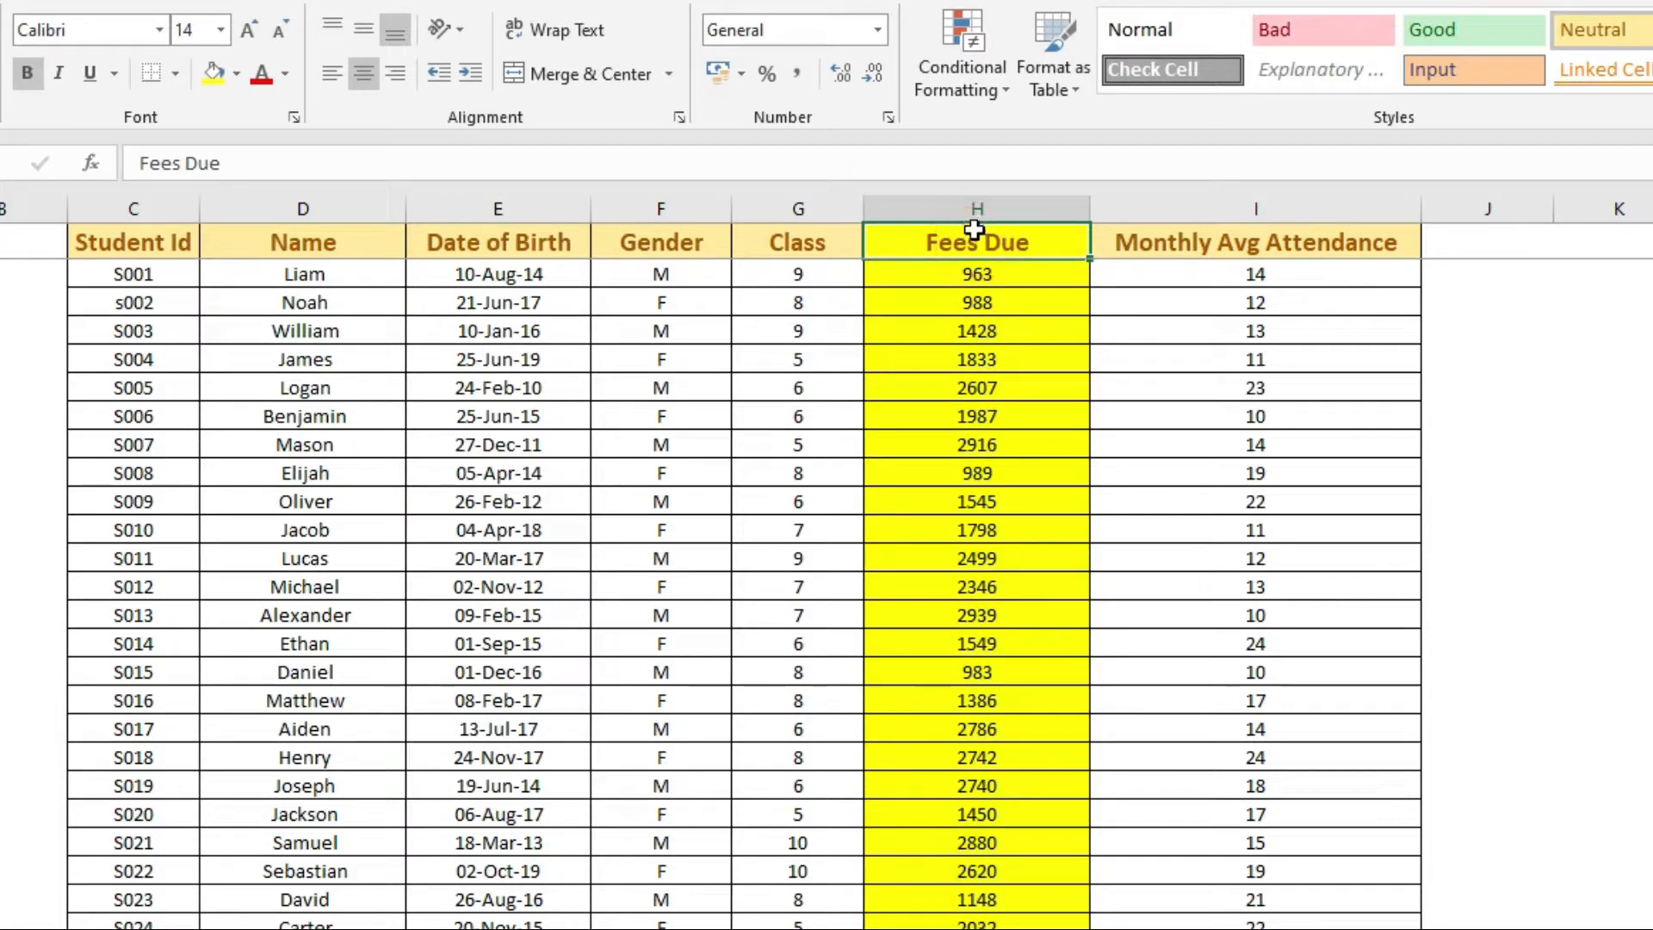
# Step: Fill the entire Date of Birth column with yellow to match the Fees Due column
pyautogui.click(974, 208)
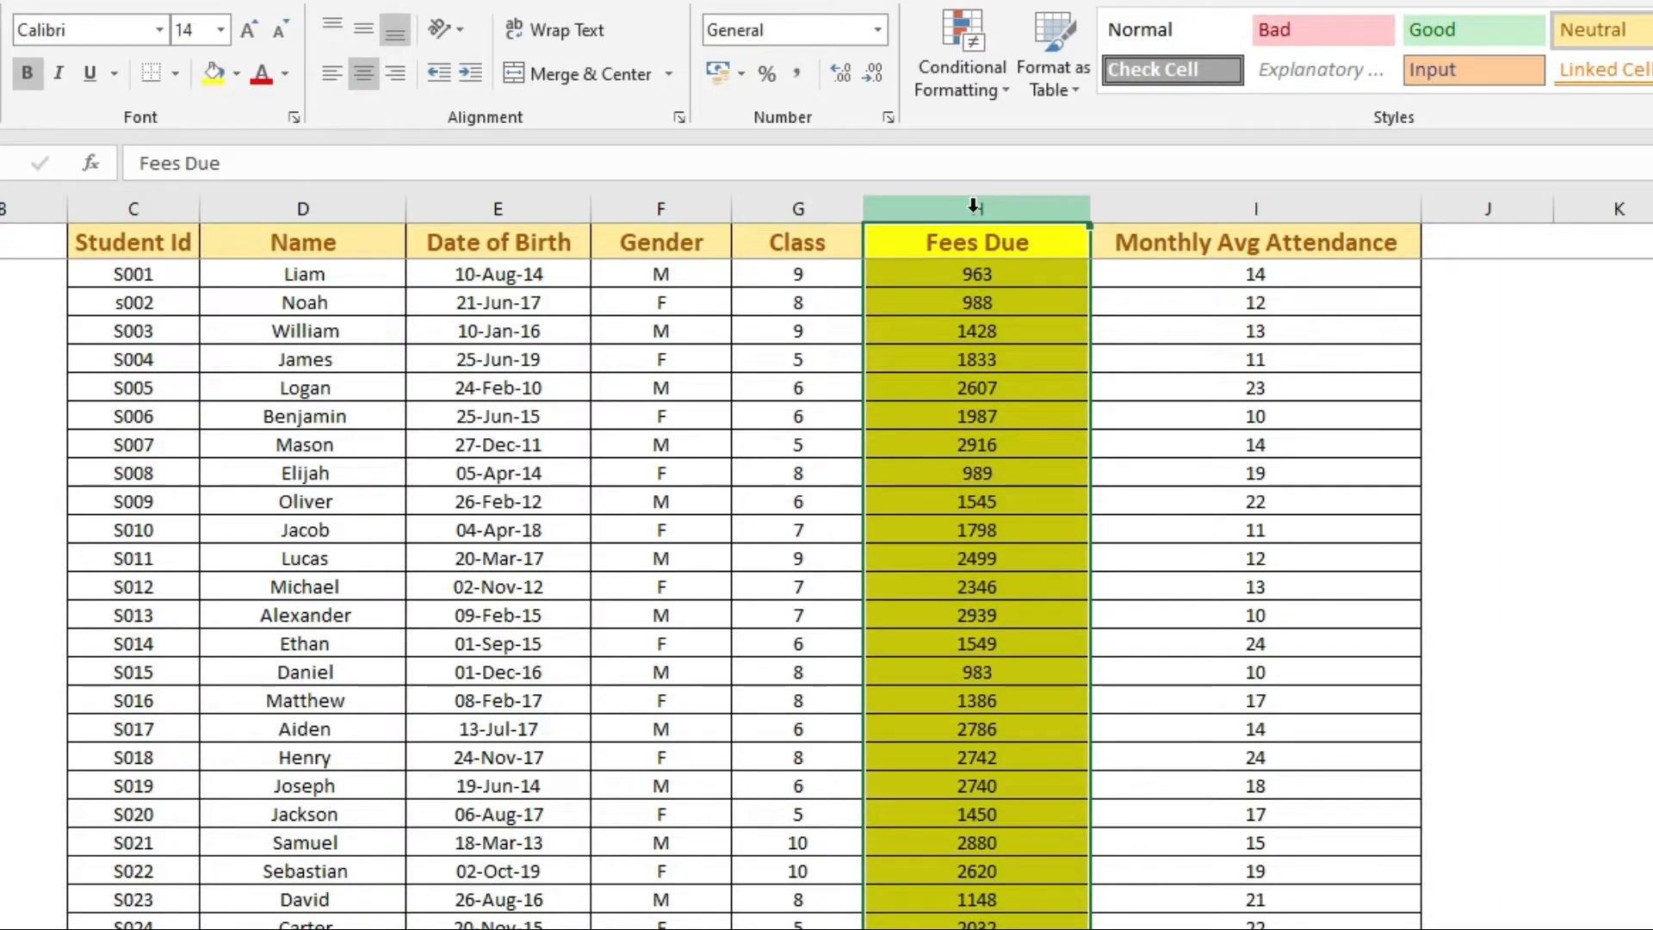
pyautogui.click(959, 241)
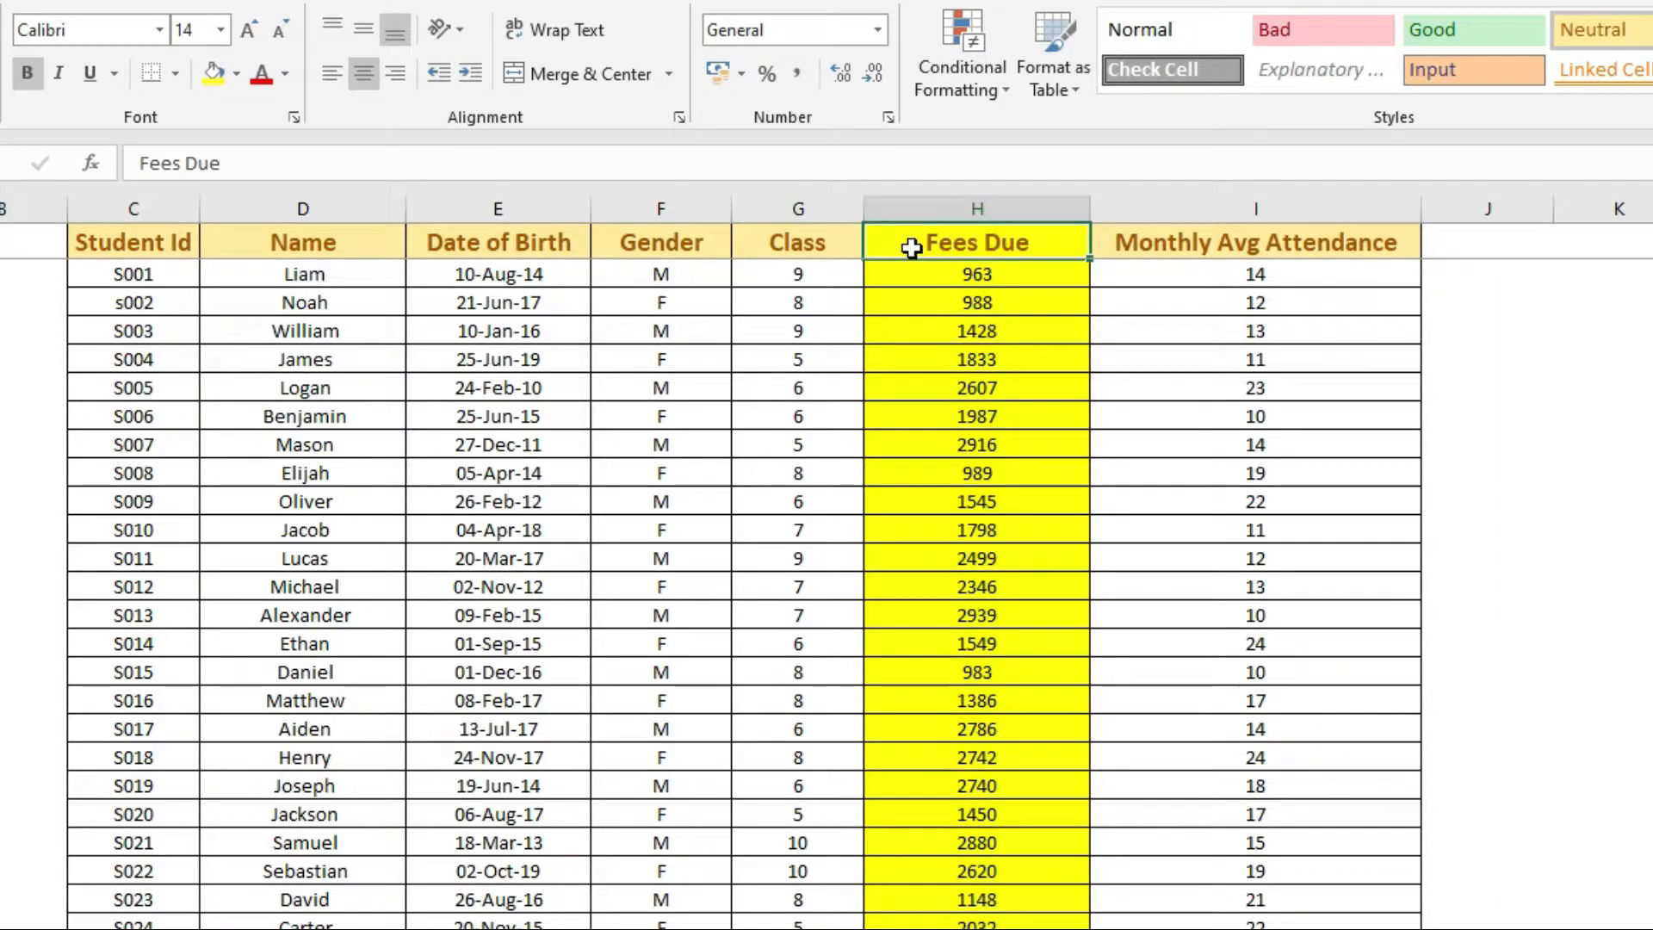
pyautogui.click(530, 211)
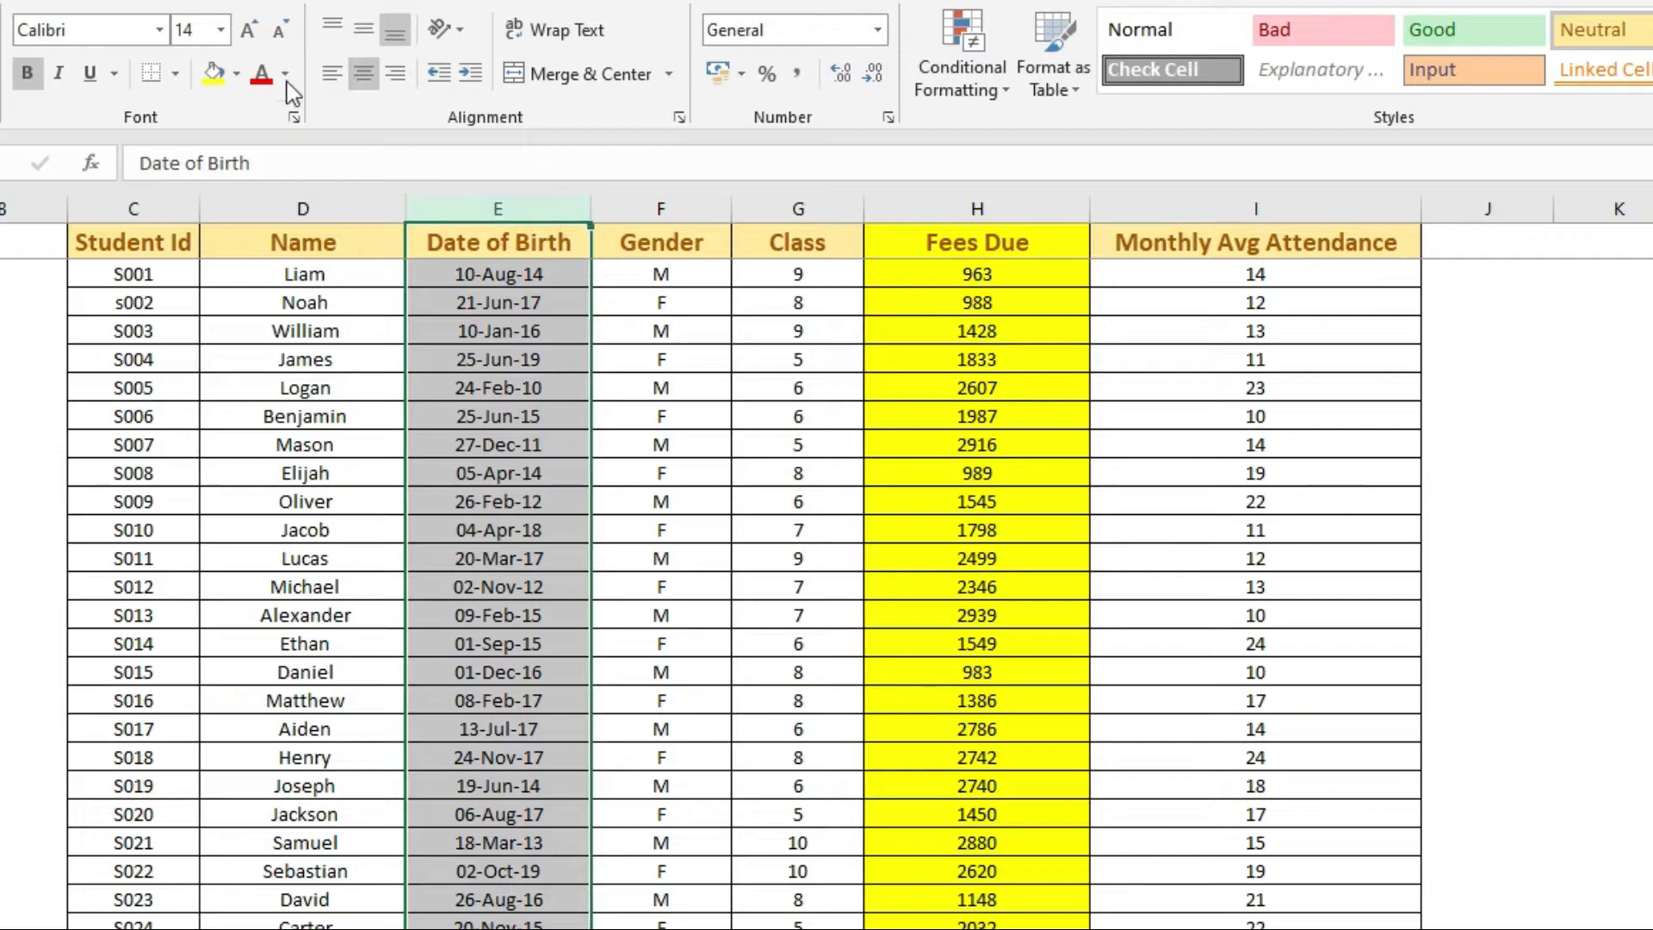
pyautogui.click(214, 73)
pyautogui.click(683, 413)
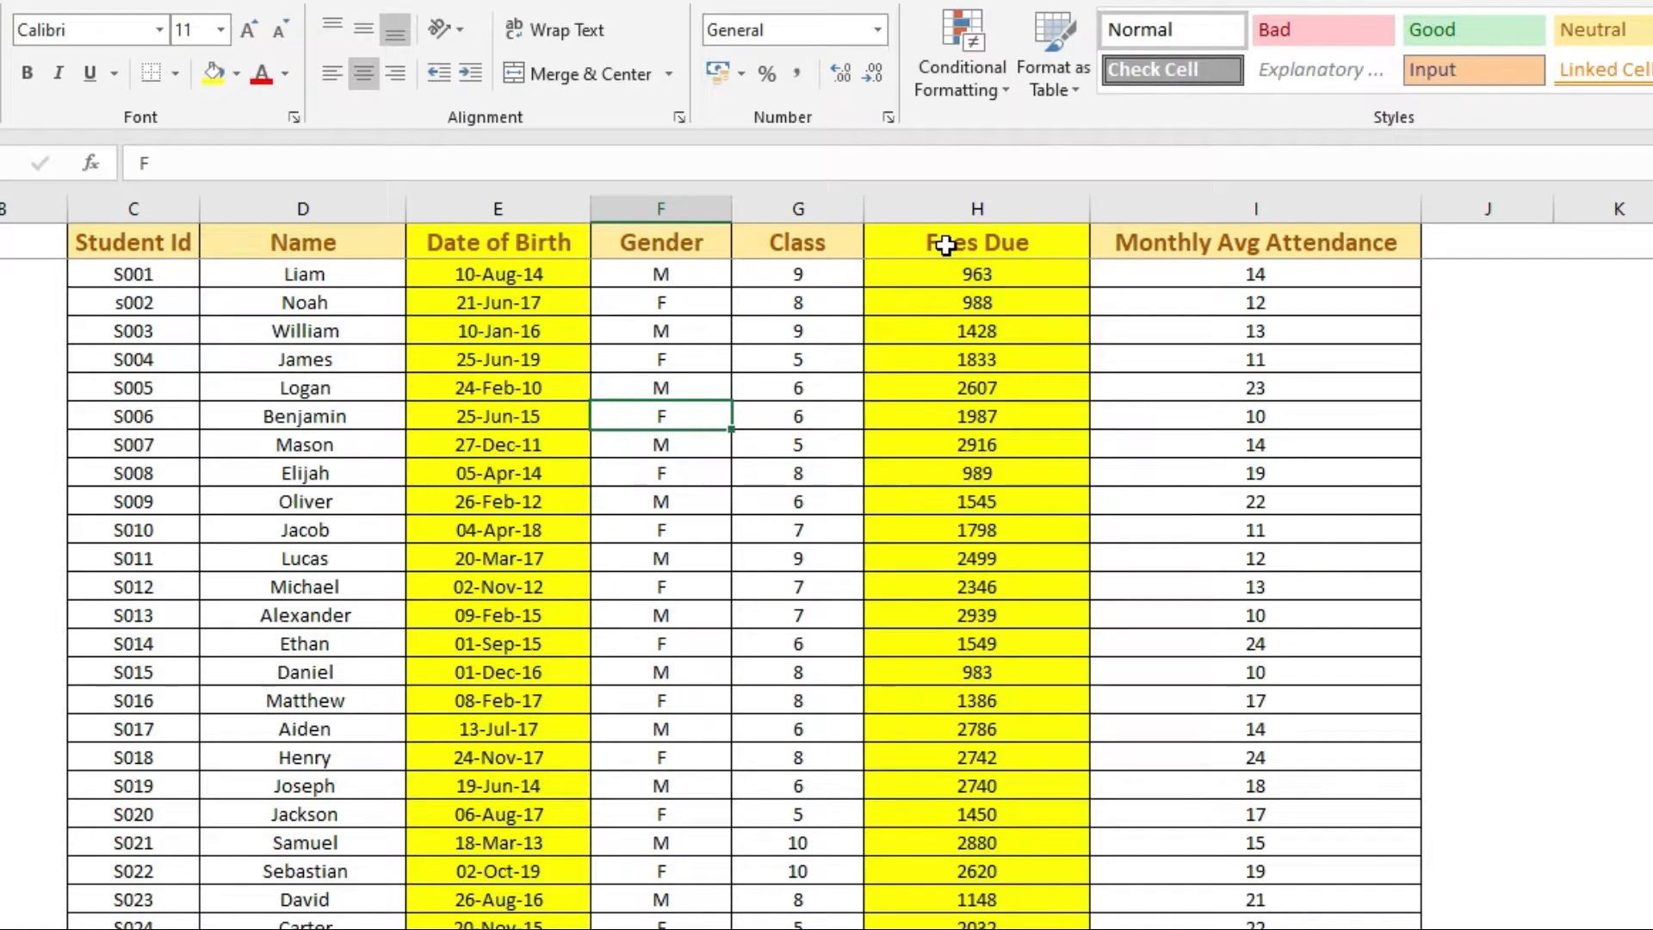
# Step: Hide the Fees Due column using the Hide Columns command
pyautogui.click(945, 245)
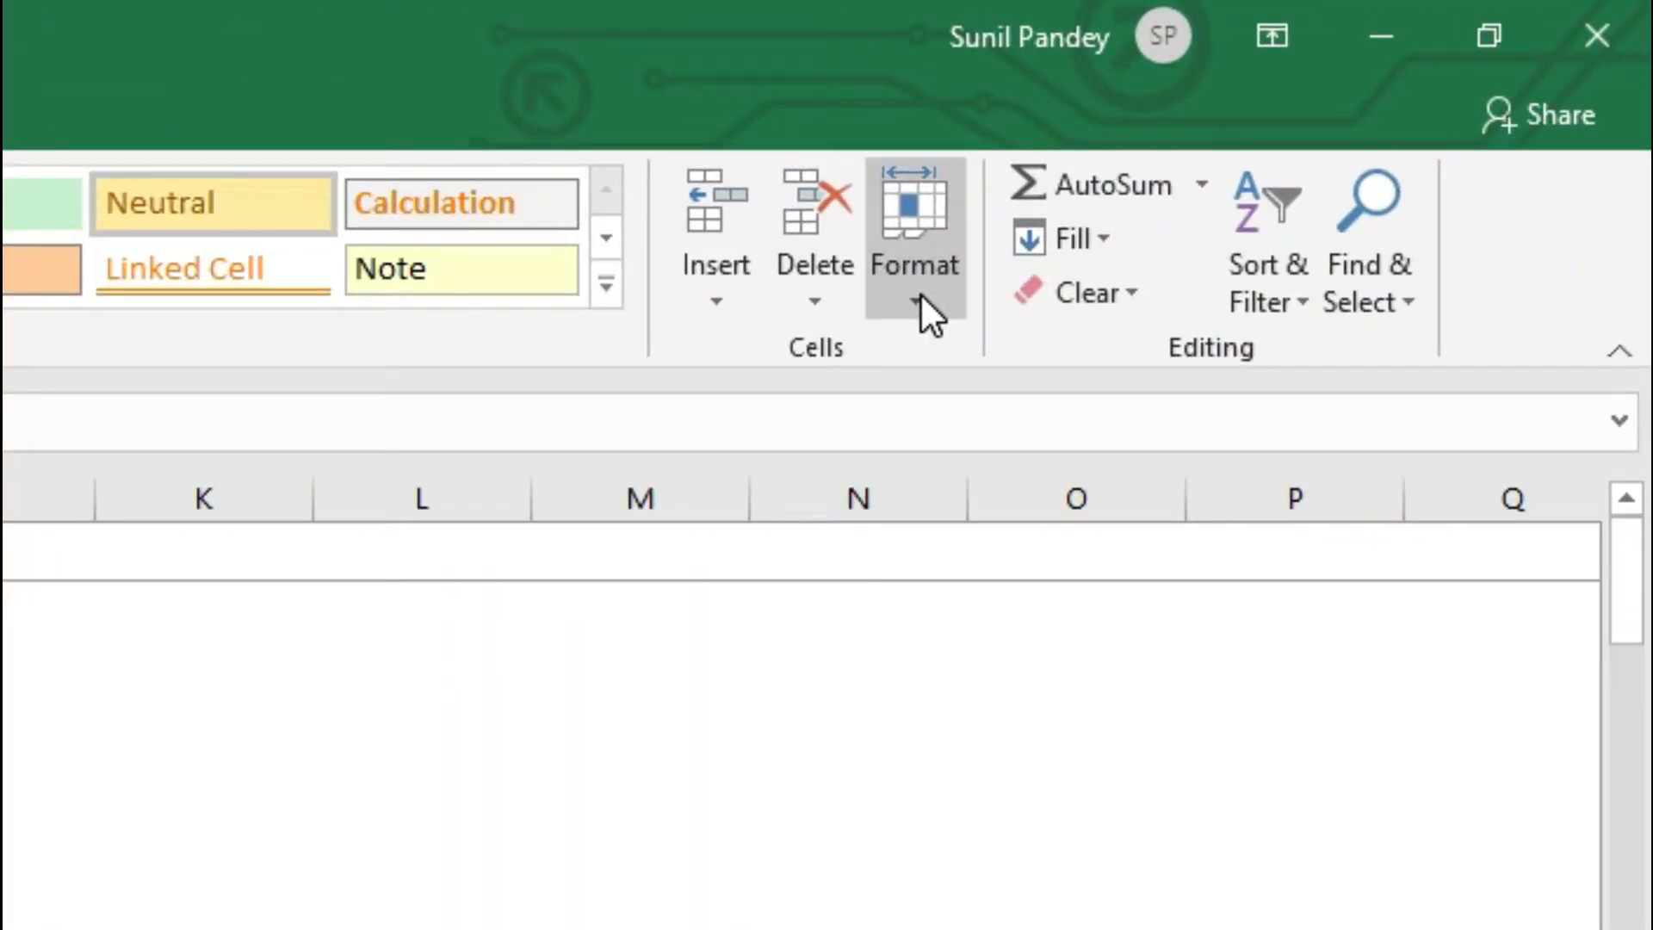
pyautogui.click(921, 296)
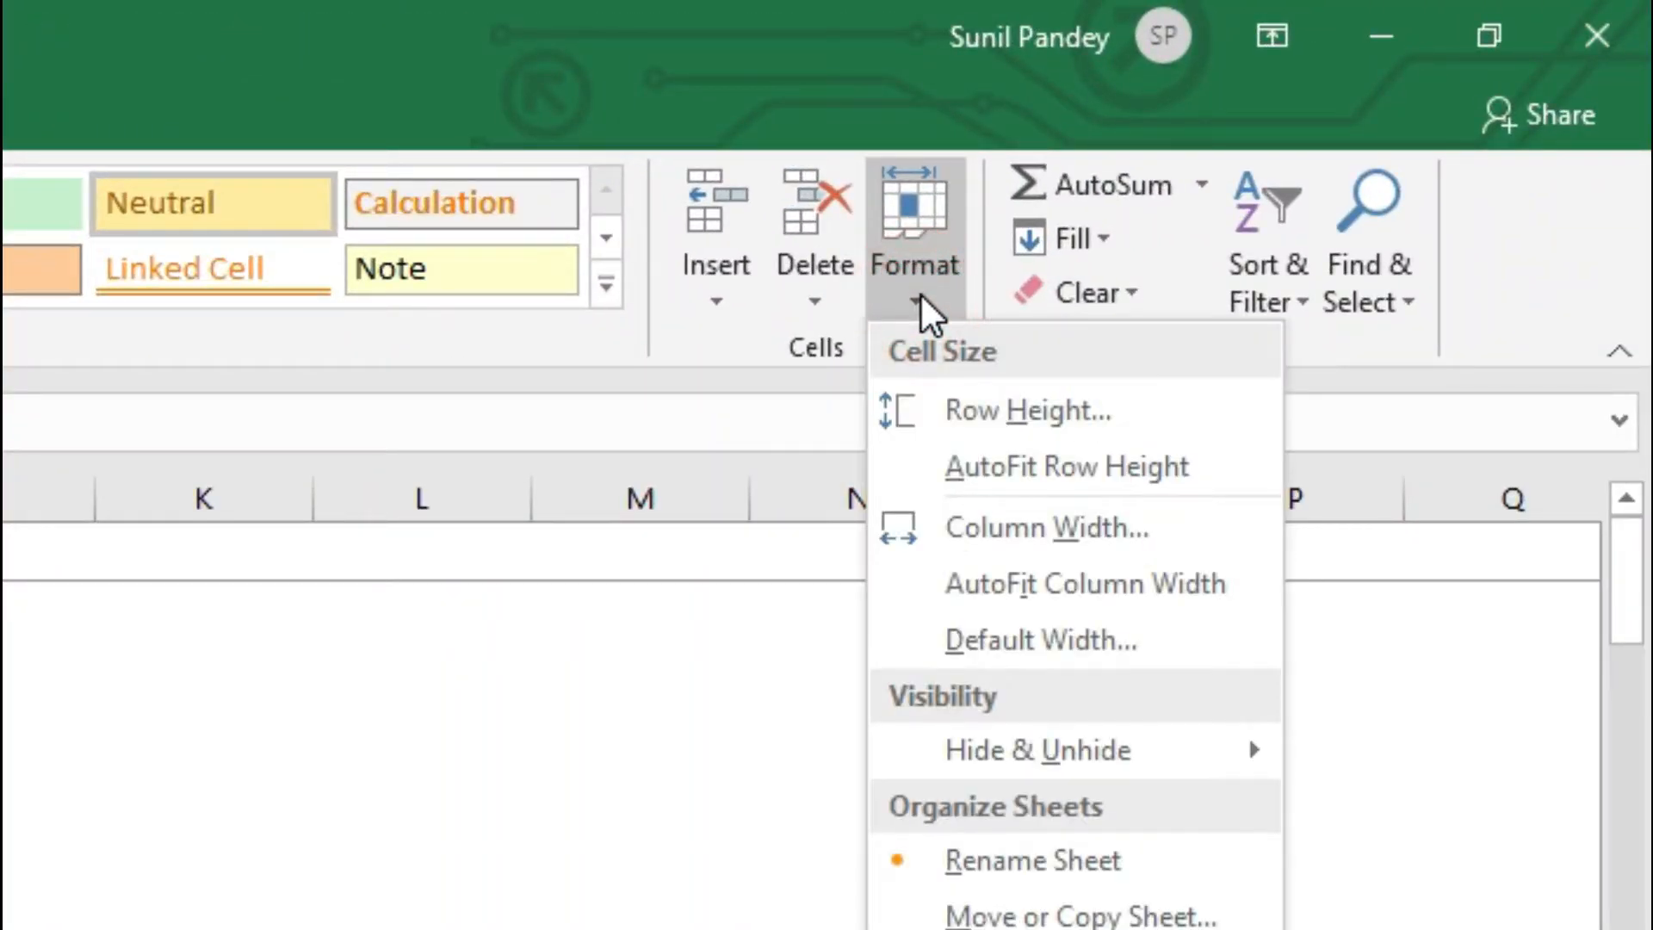
pyautogui.moveTo(1004, 767)
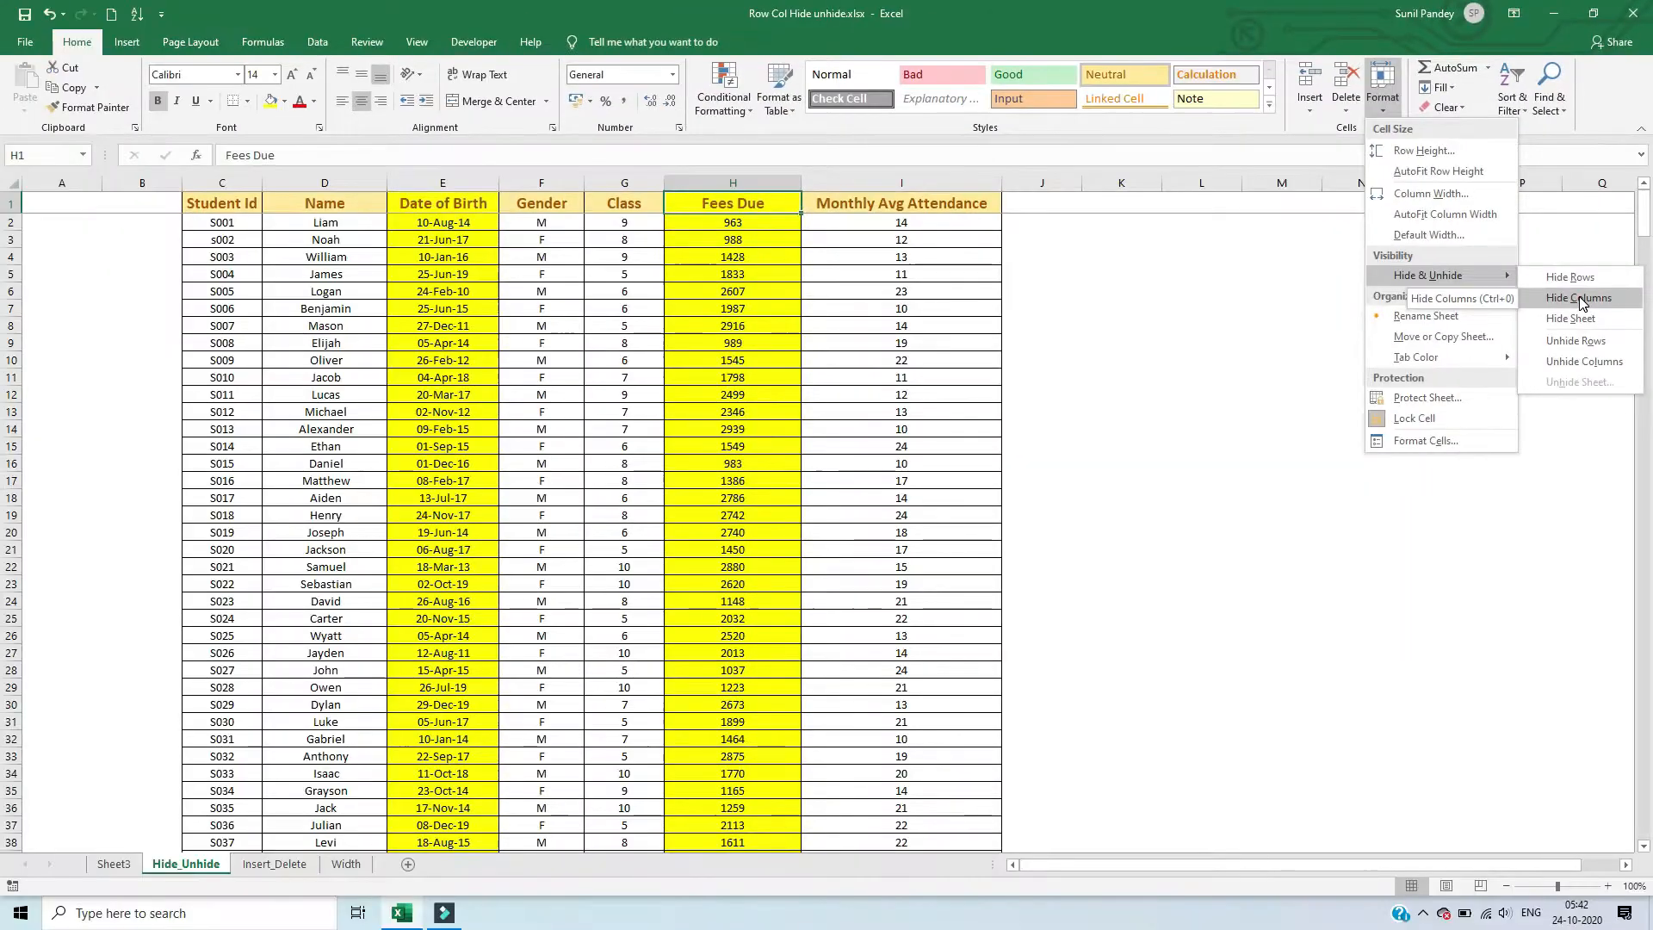
pyautogui.click(1449, 809)
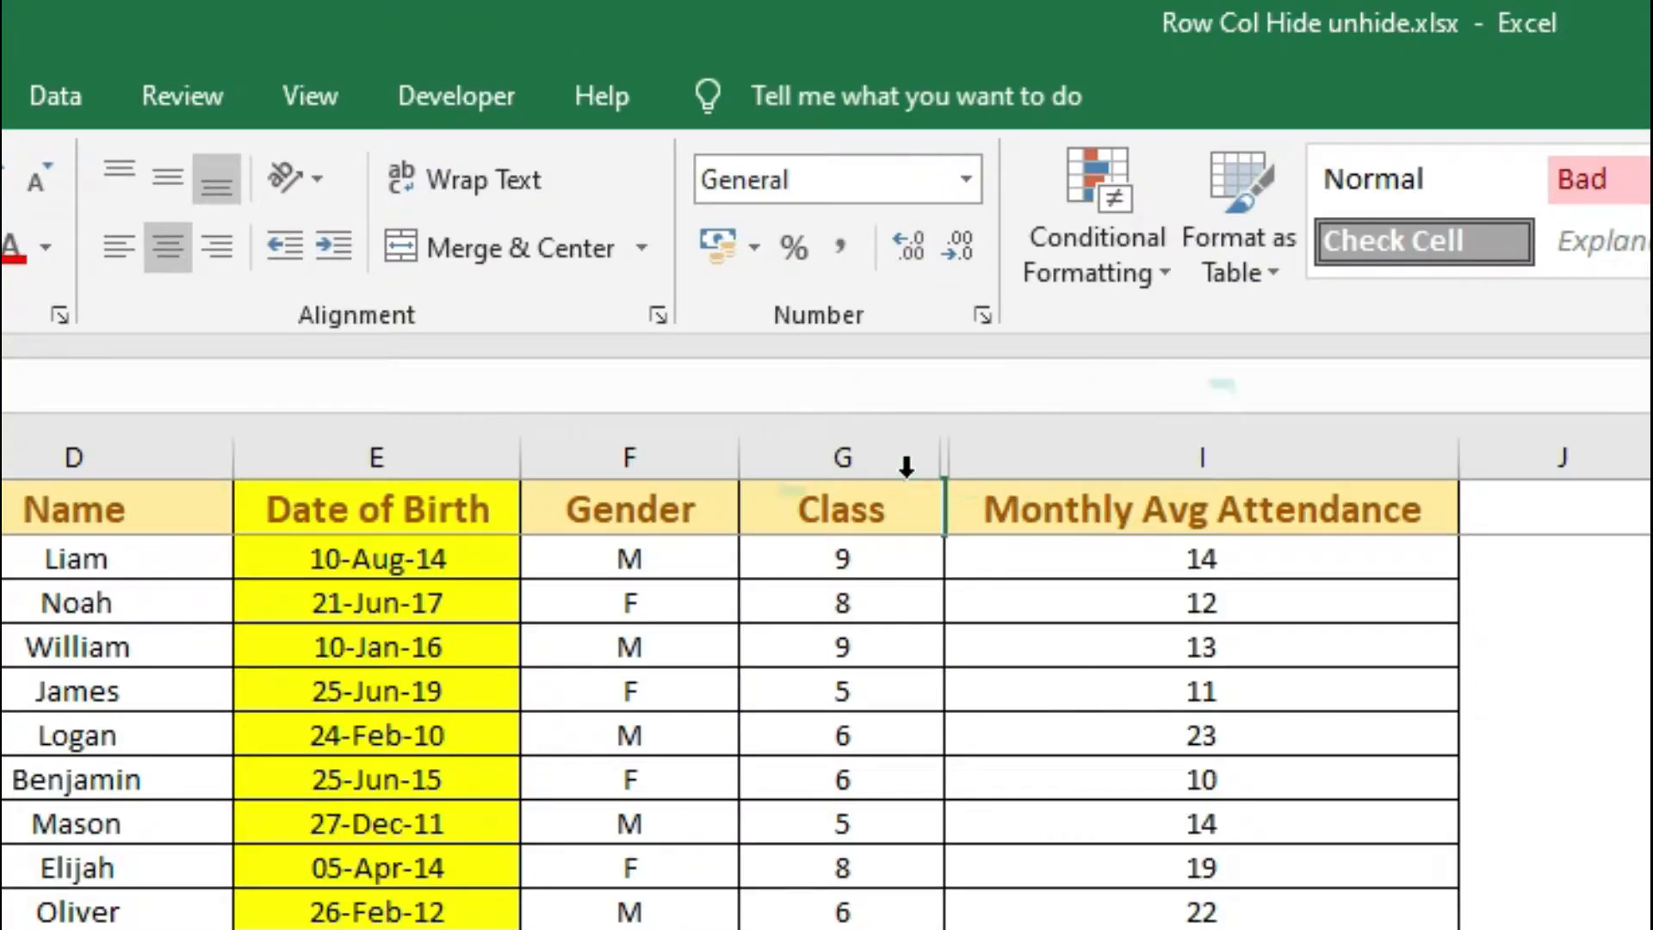
pyautogui.click(648, 185)
pyautogui.click(1092, 454)
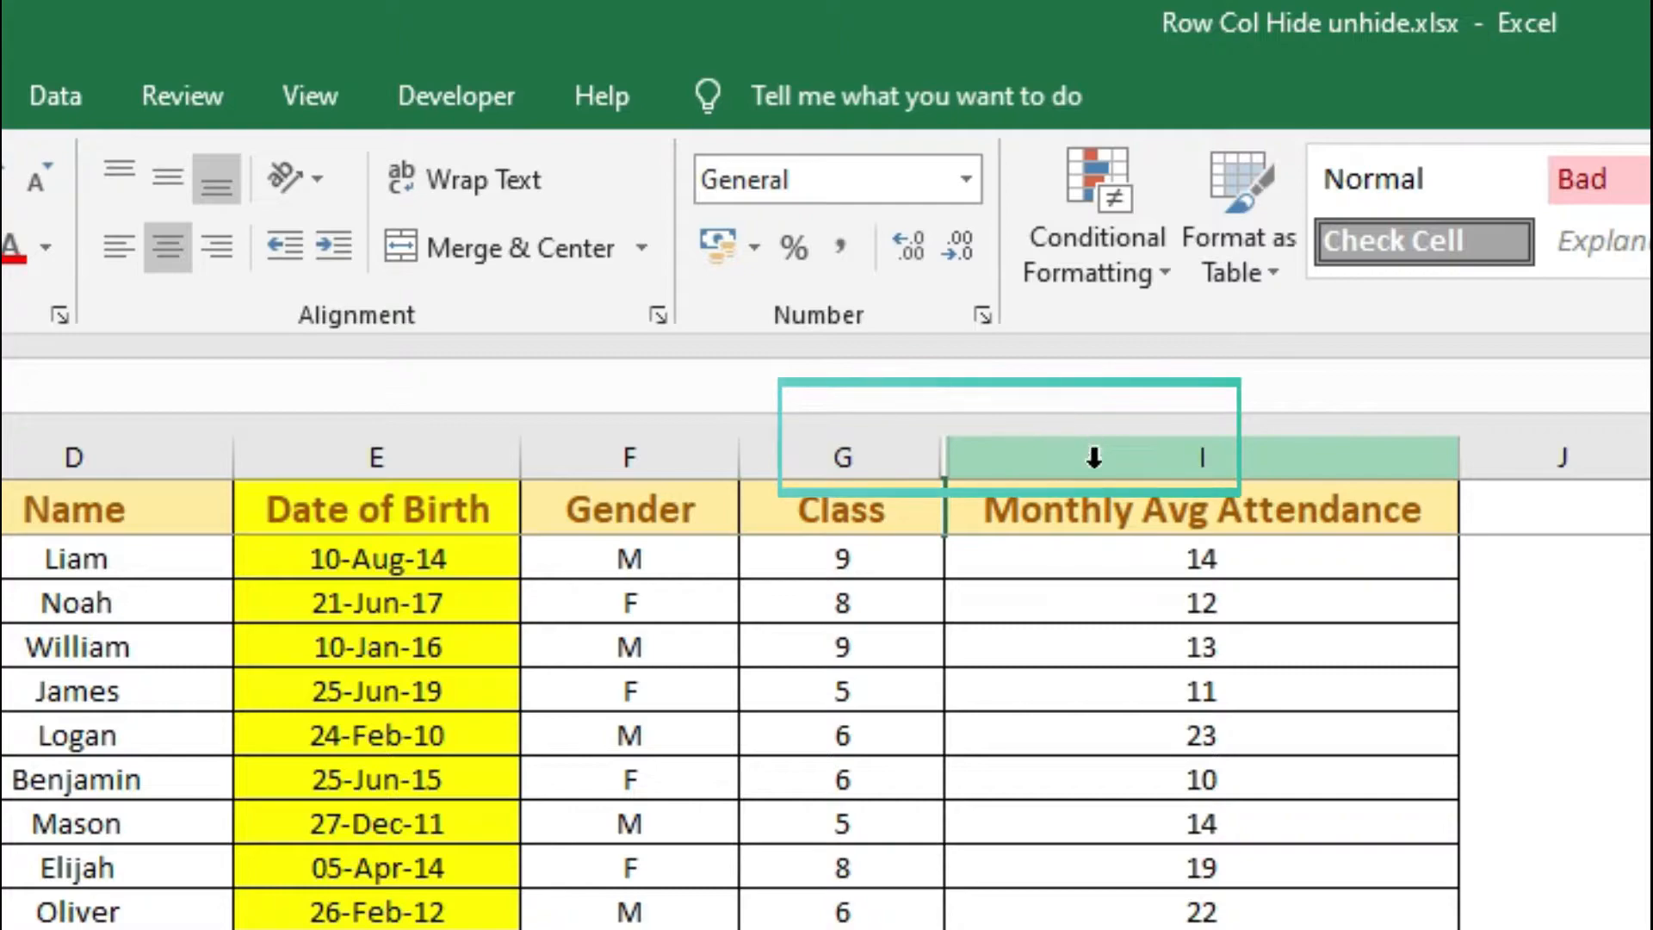
pyautogui.click(1091, 509)
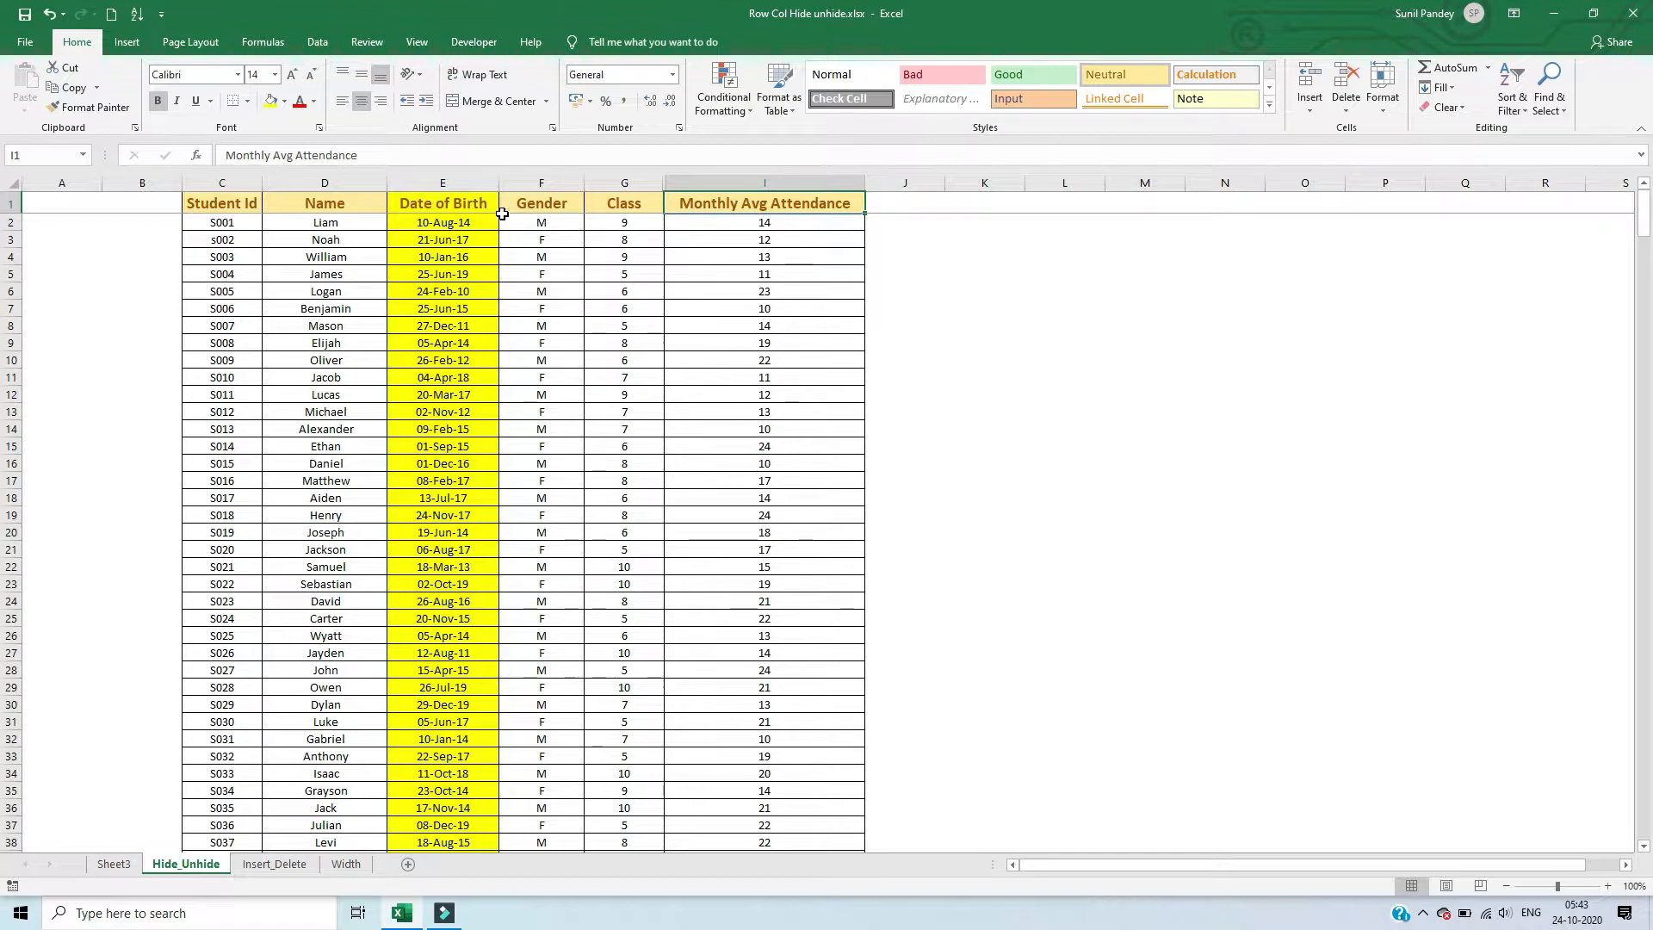
# Step: Select the entire Date of Birth column and hide it
pyautogui.click(456, 202)
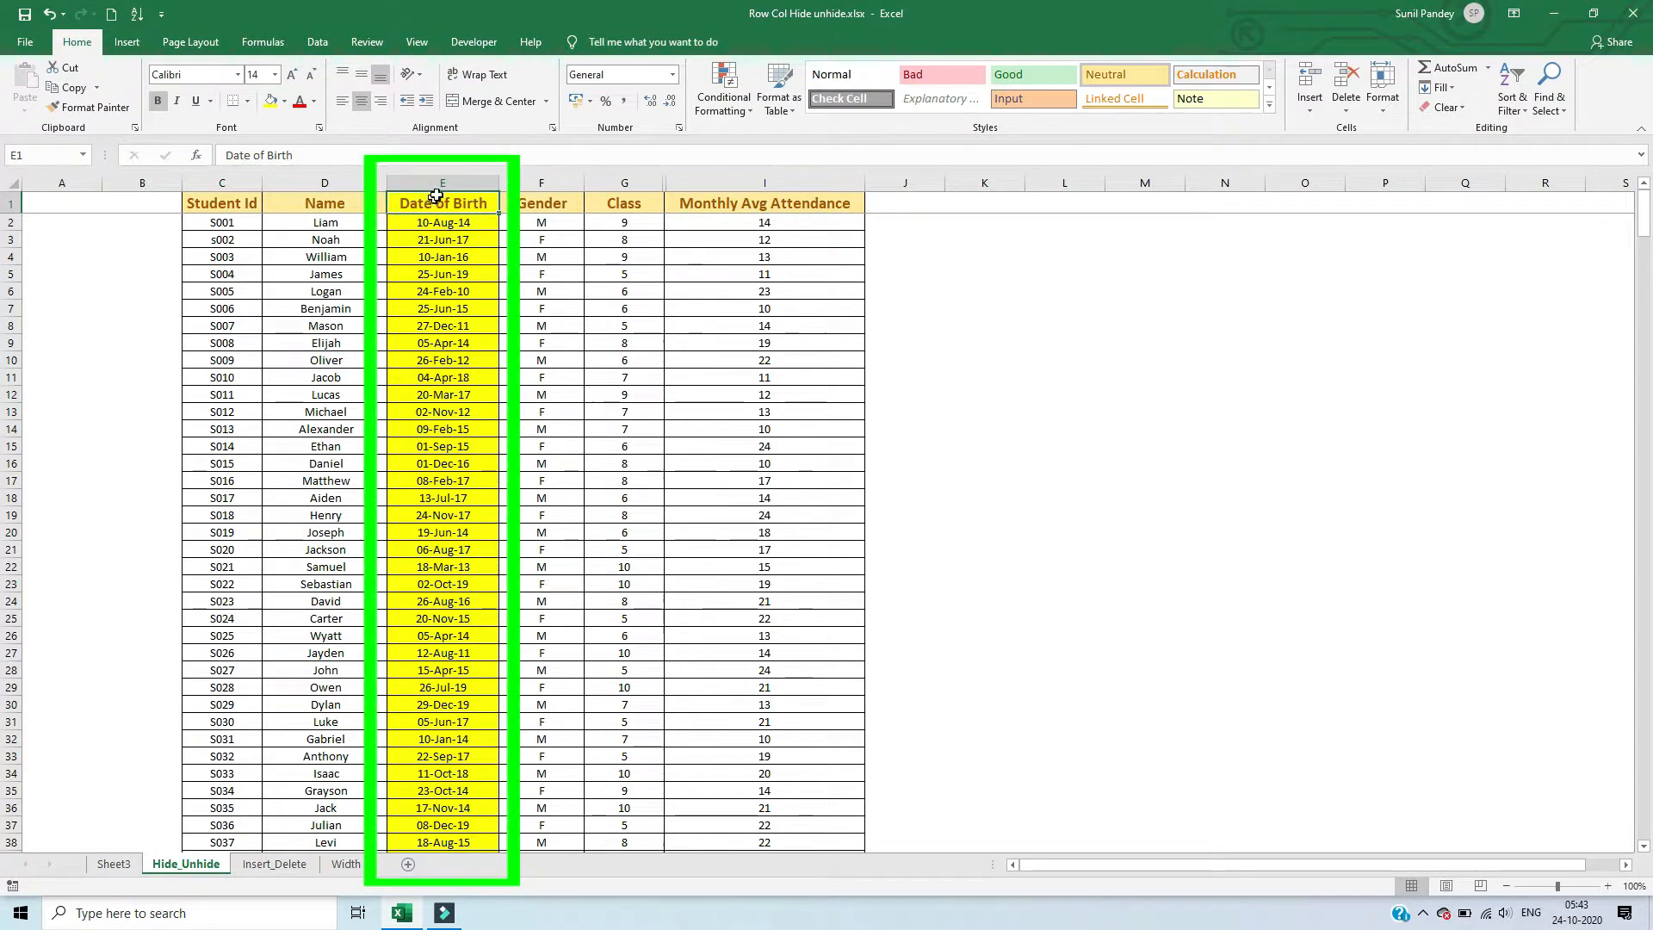
pyautogui.click(440, 183)
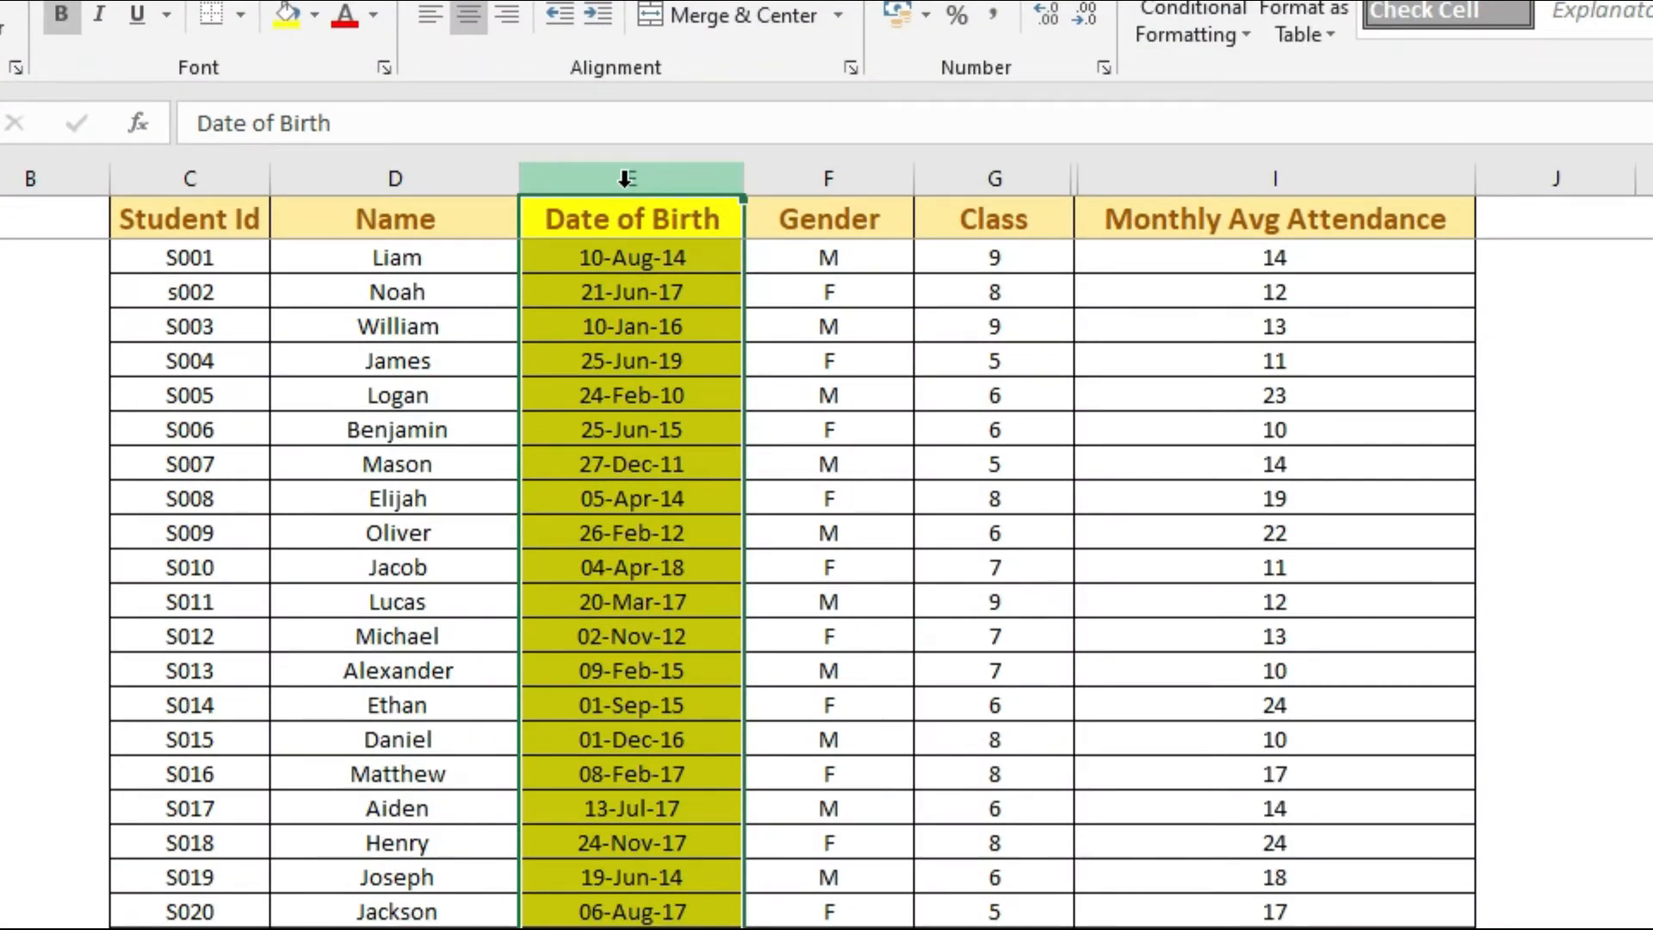
pyautogui.rightClick(626, 179)
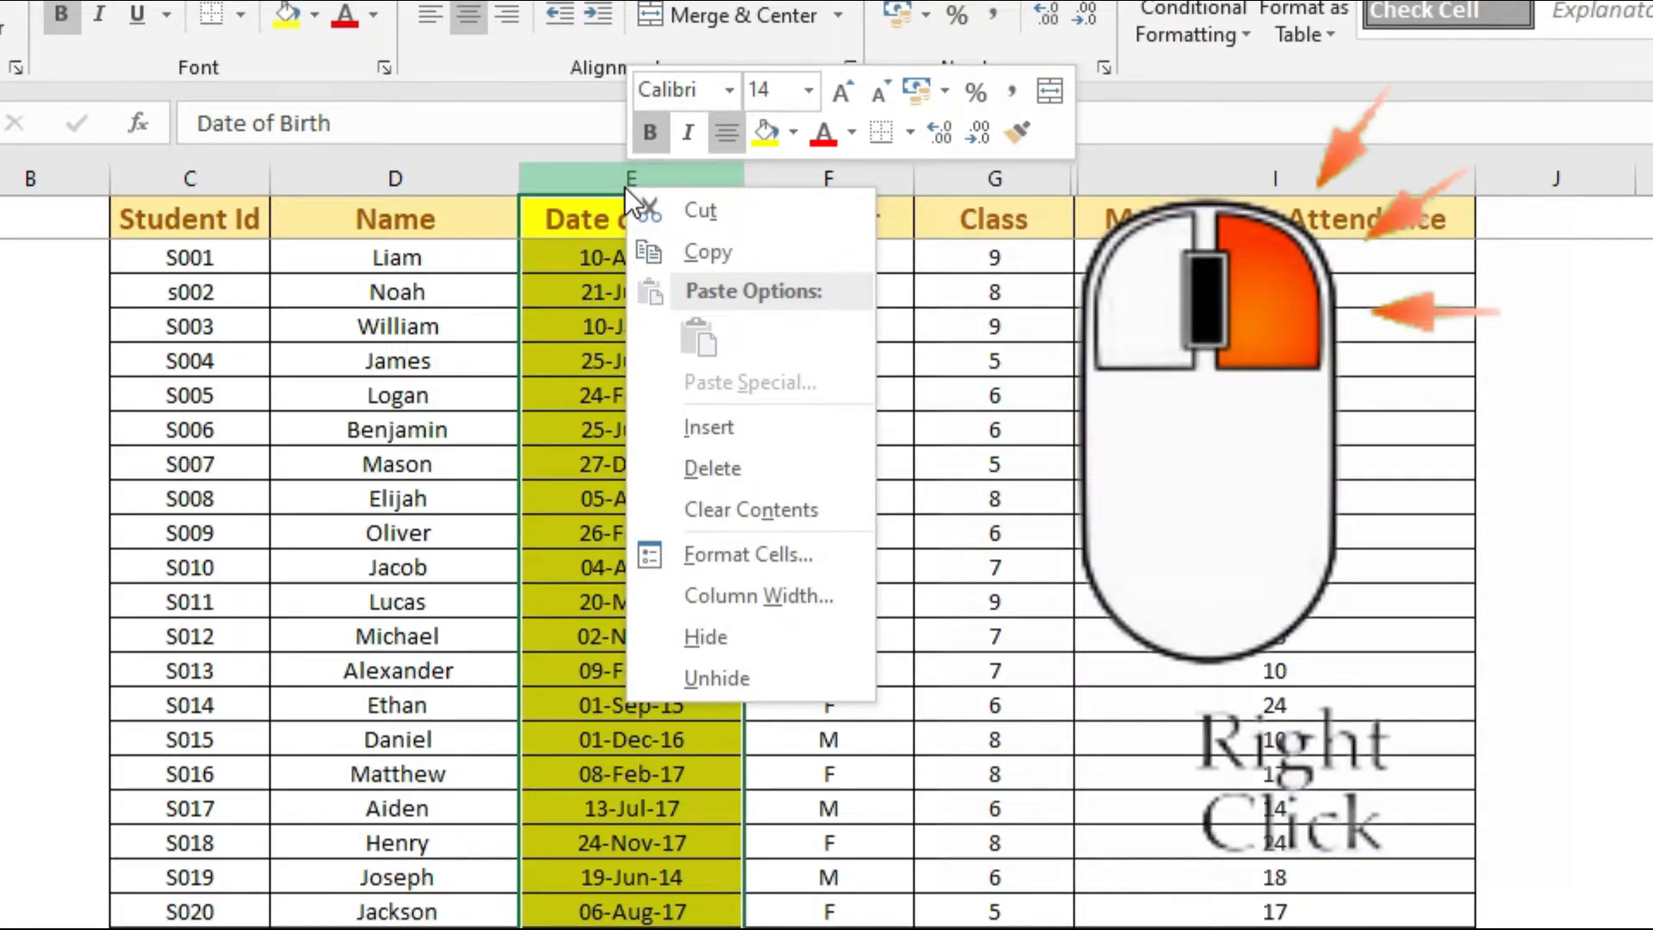
pyautogui.click(690, 644)
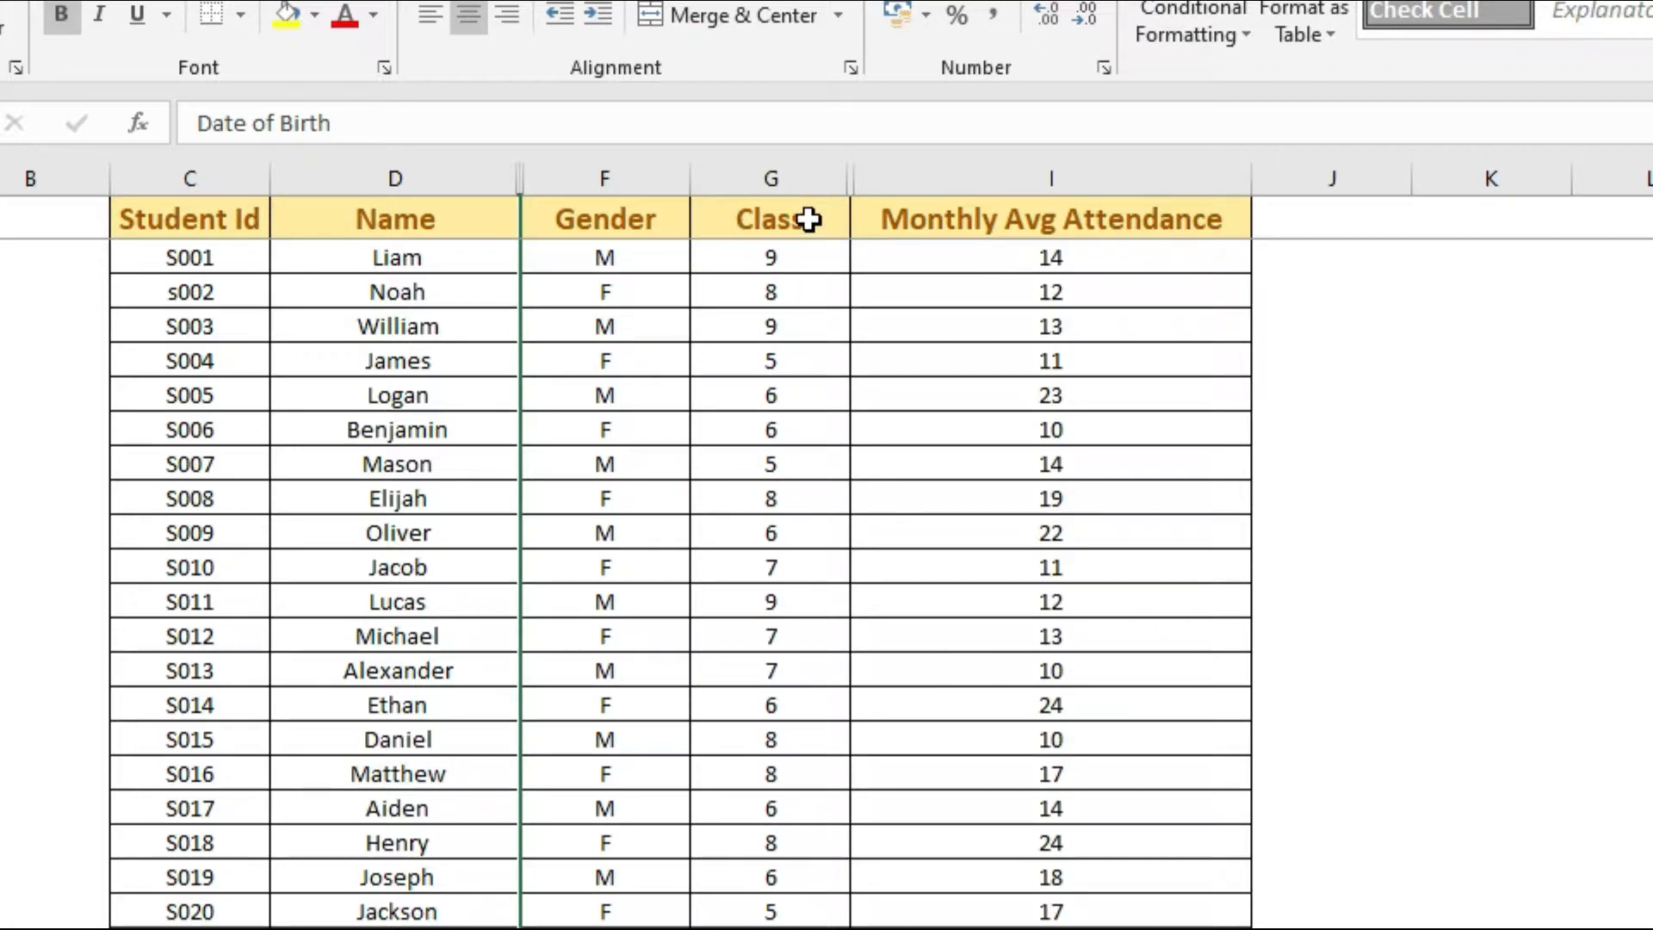
pyautogui.click(889, 219)
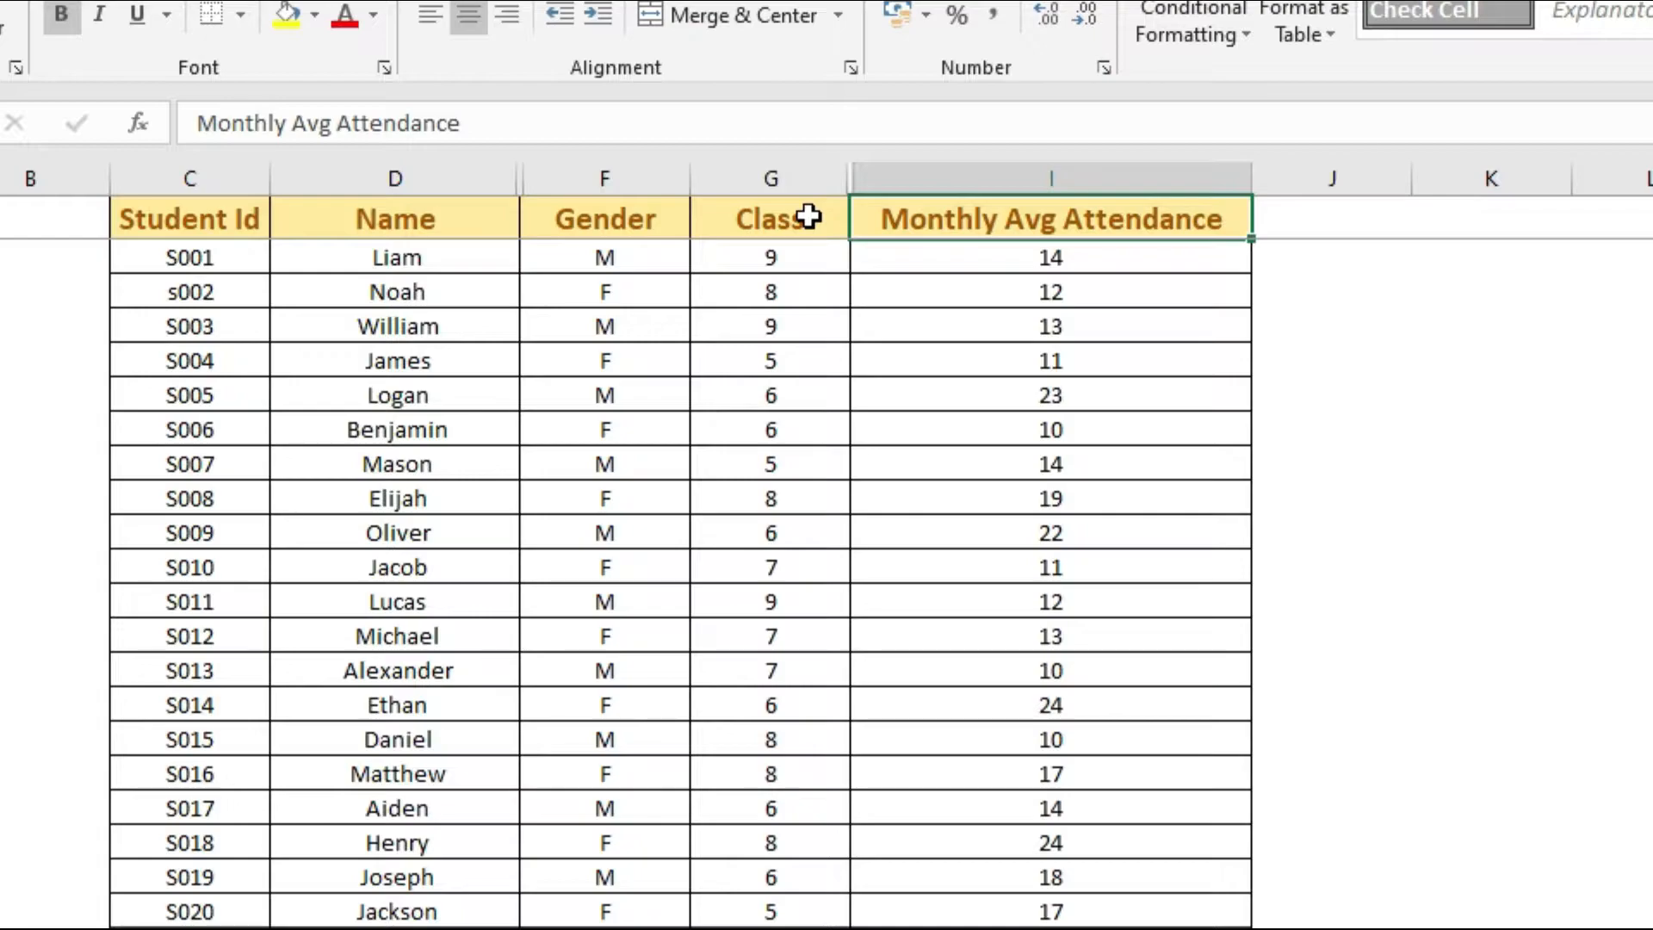
# Step: Unhide the Fees Due column between the Class and Monthly Avg Attendance columns
pyautogui.moveTo(808, 217); pyautogui.dragTo(883, 217)
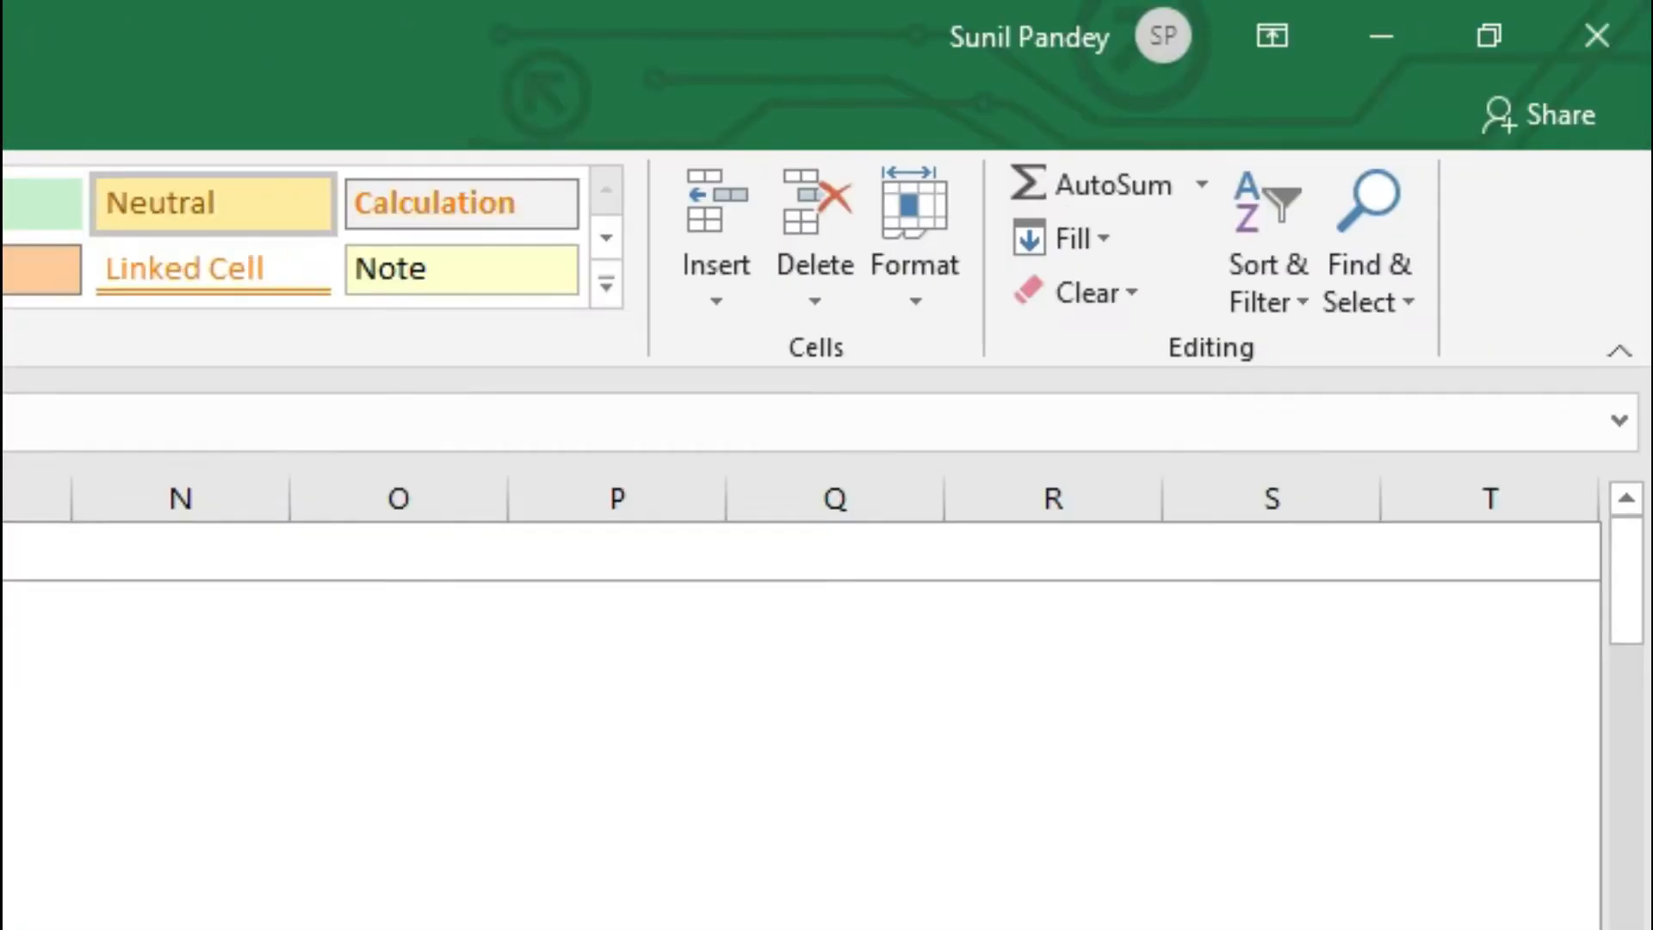
pyautogui.click(917, 308)
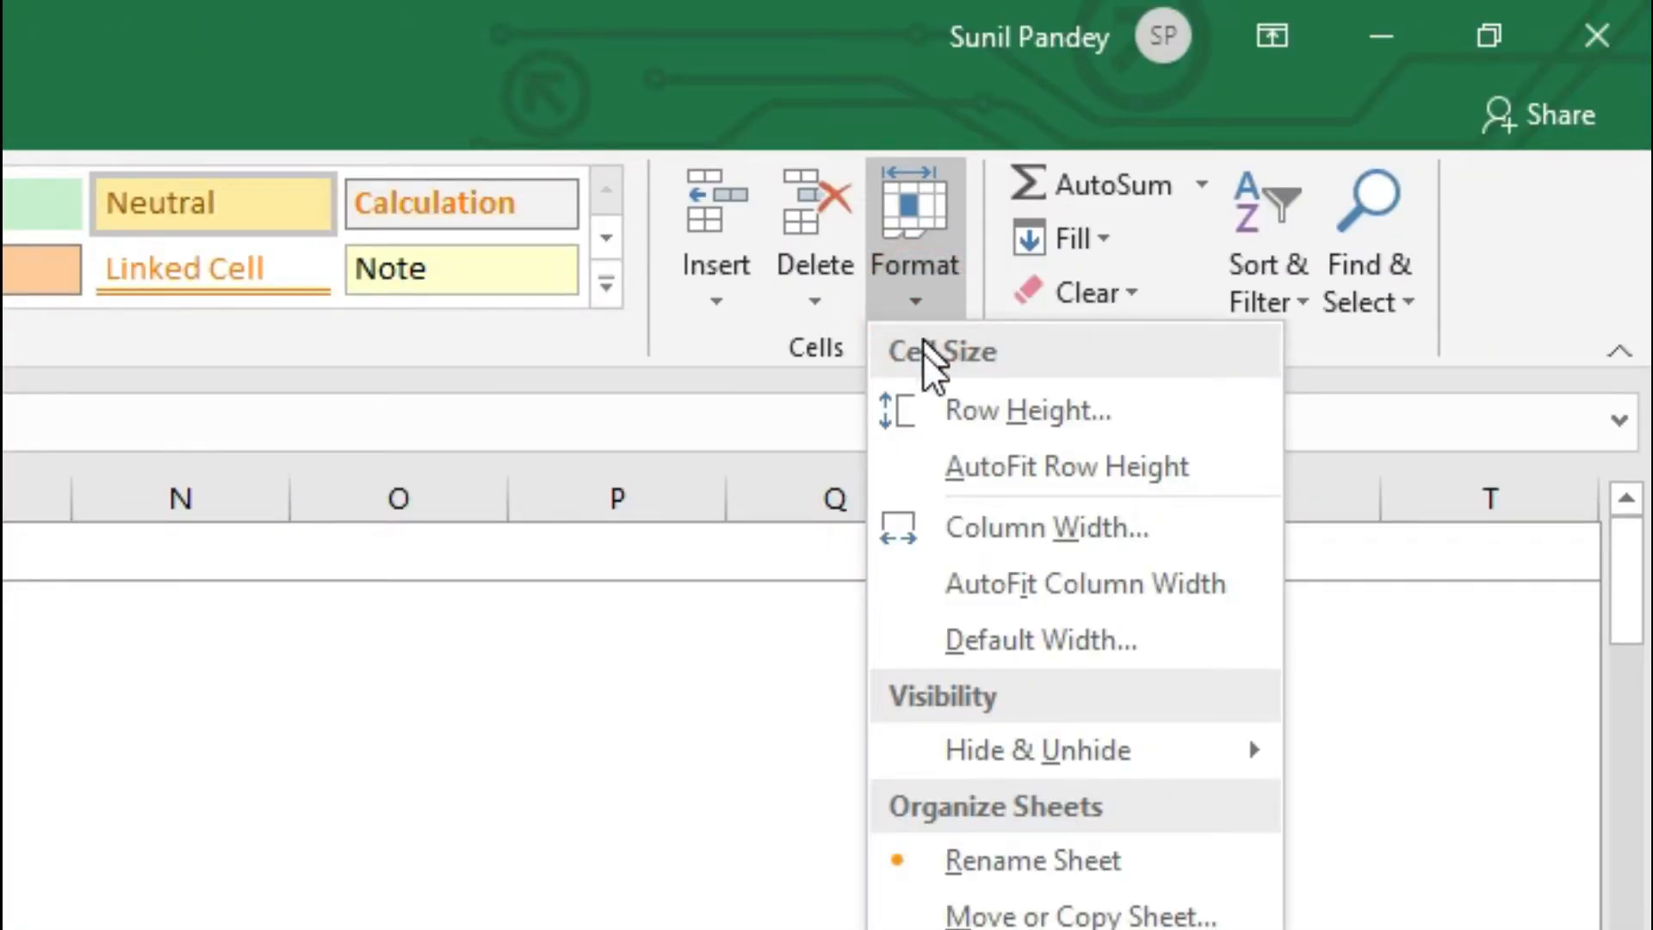
pyautogui.moveTo(990, 749)
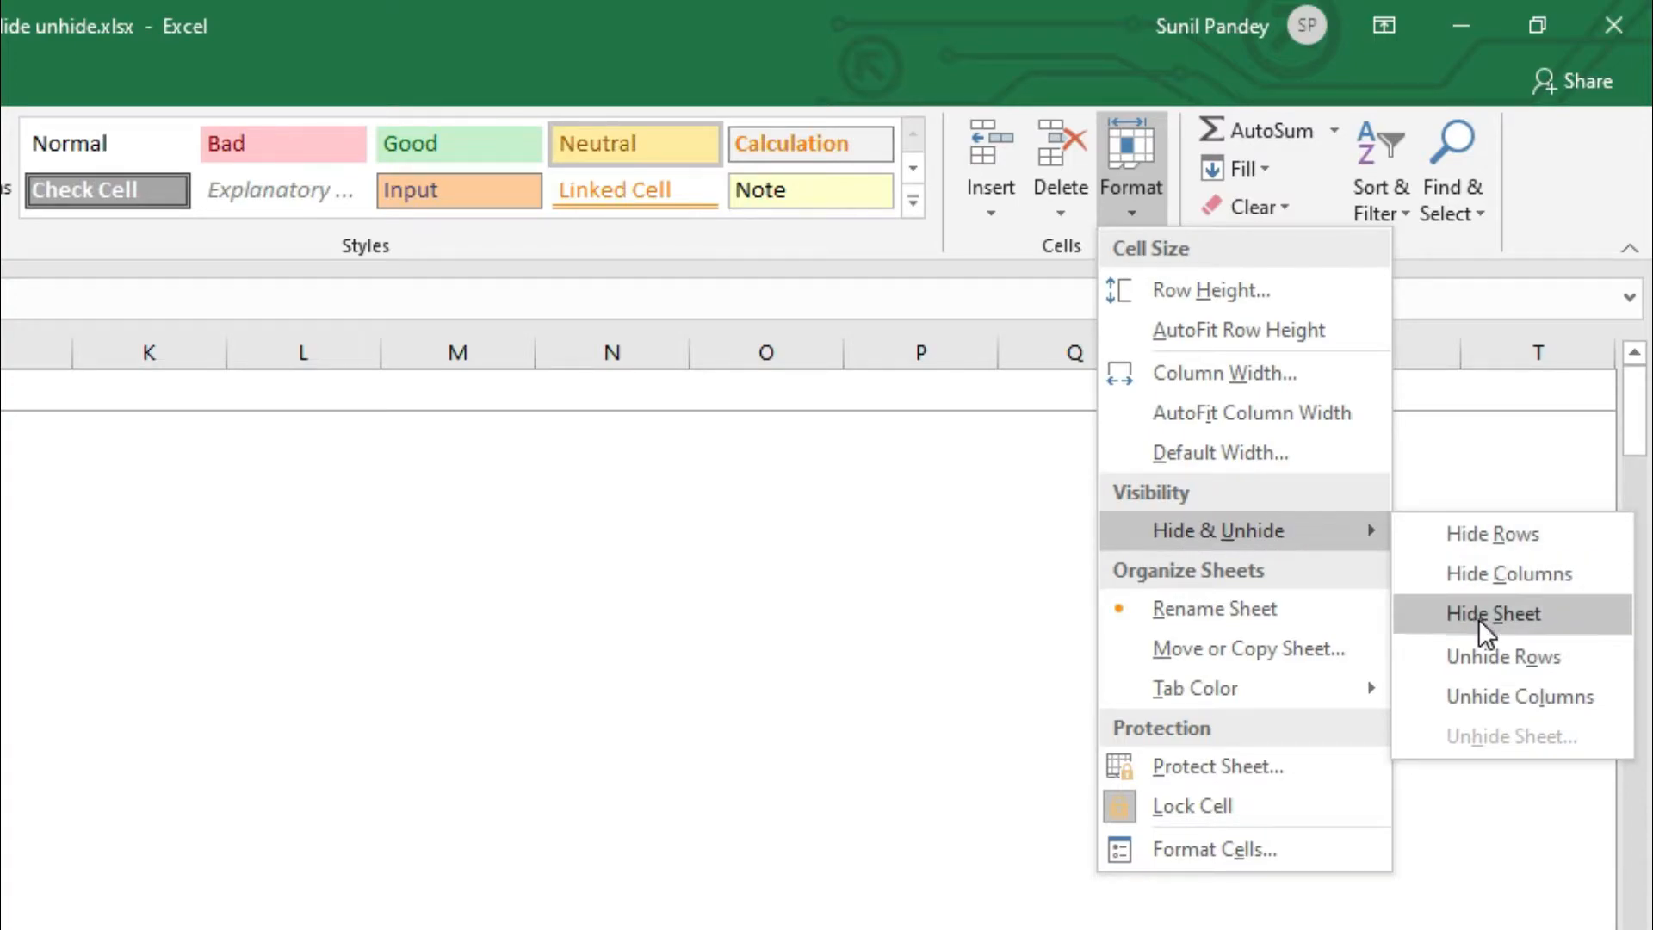
pyautogui.click(1484, 697)
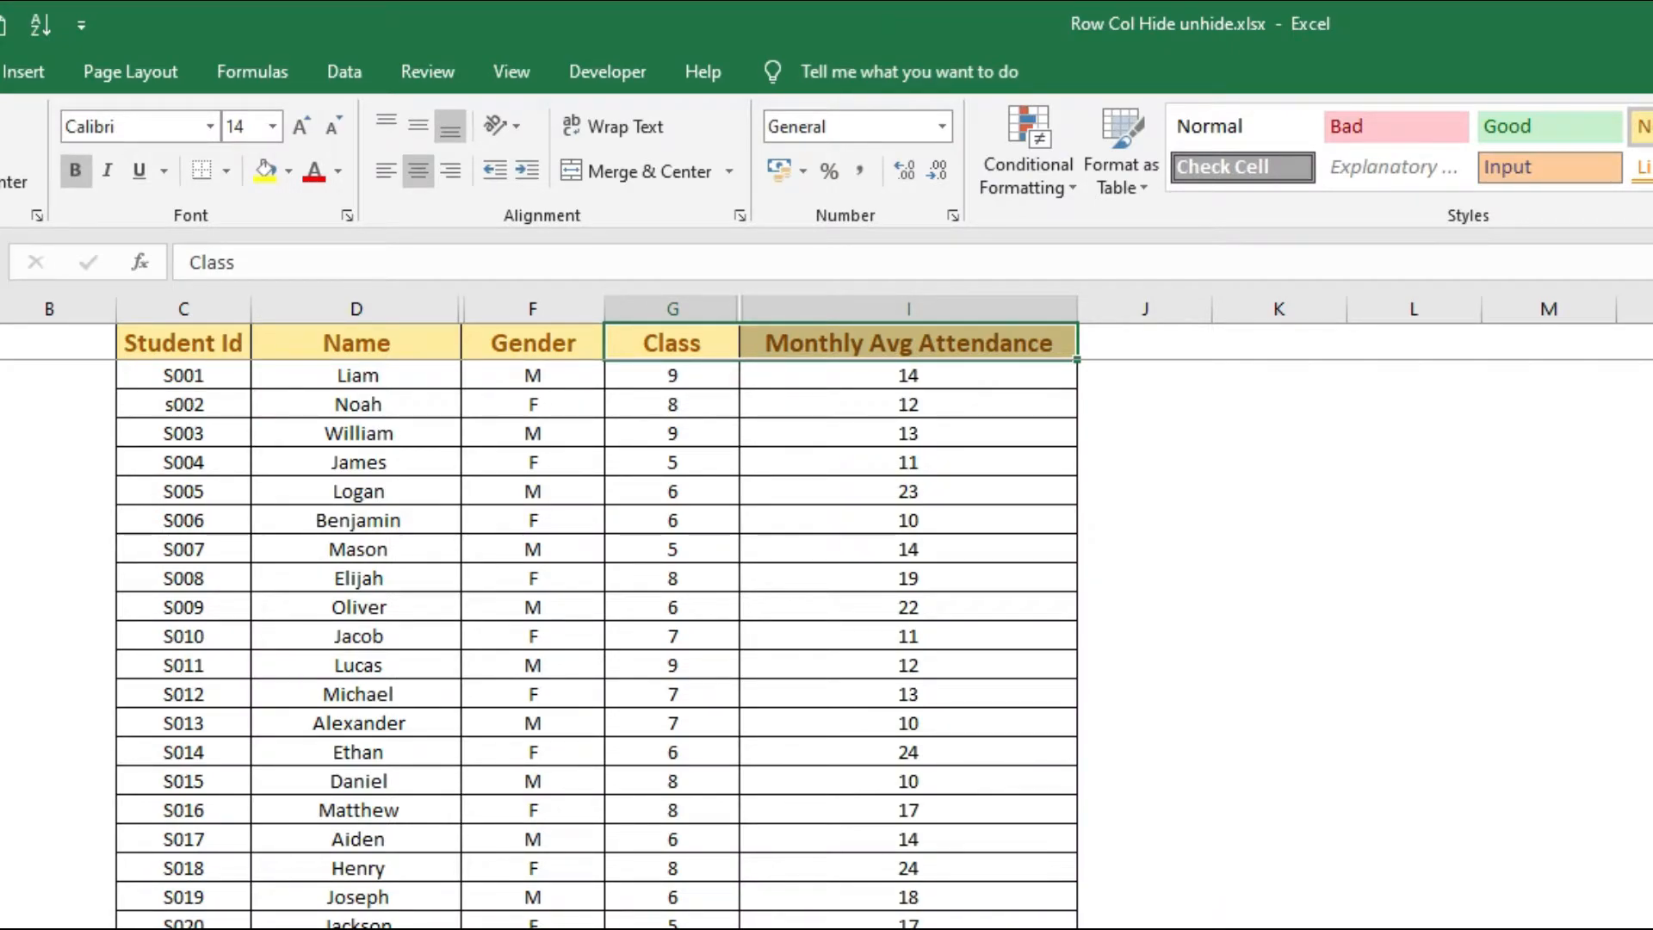
pyautogui.hotkey('ctrl', 'shift', '0')
pyautogui.click(813, 336)
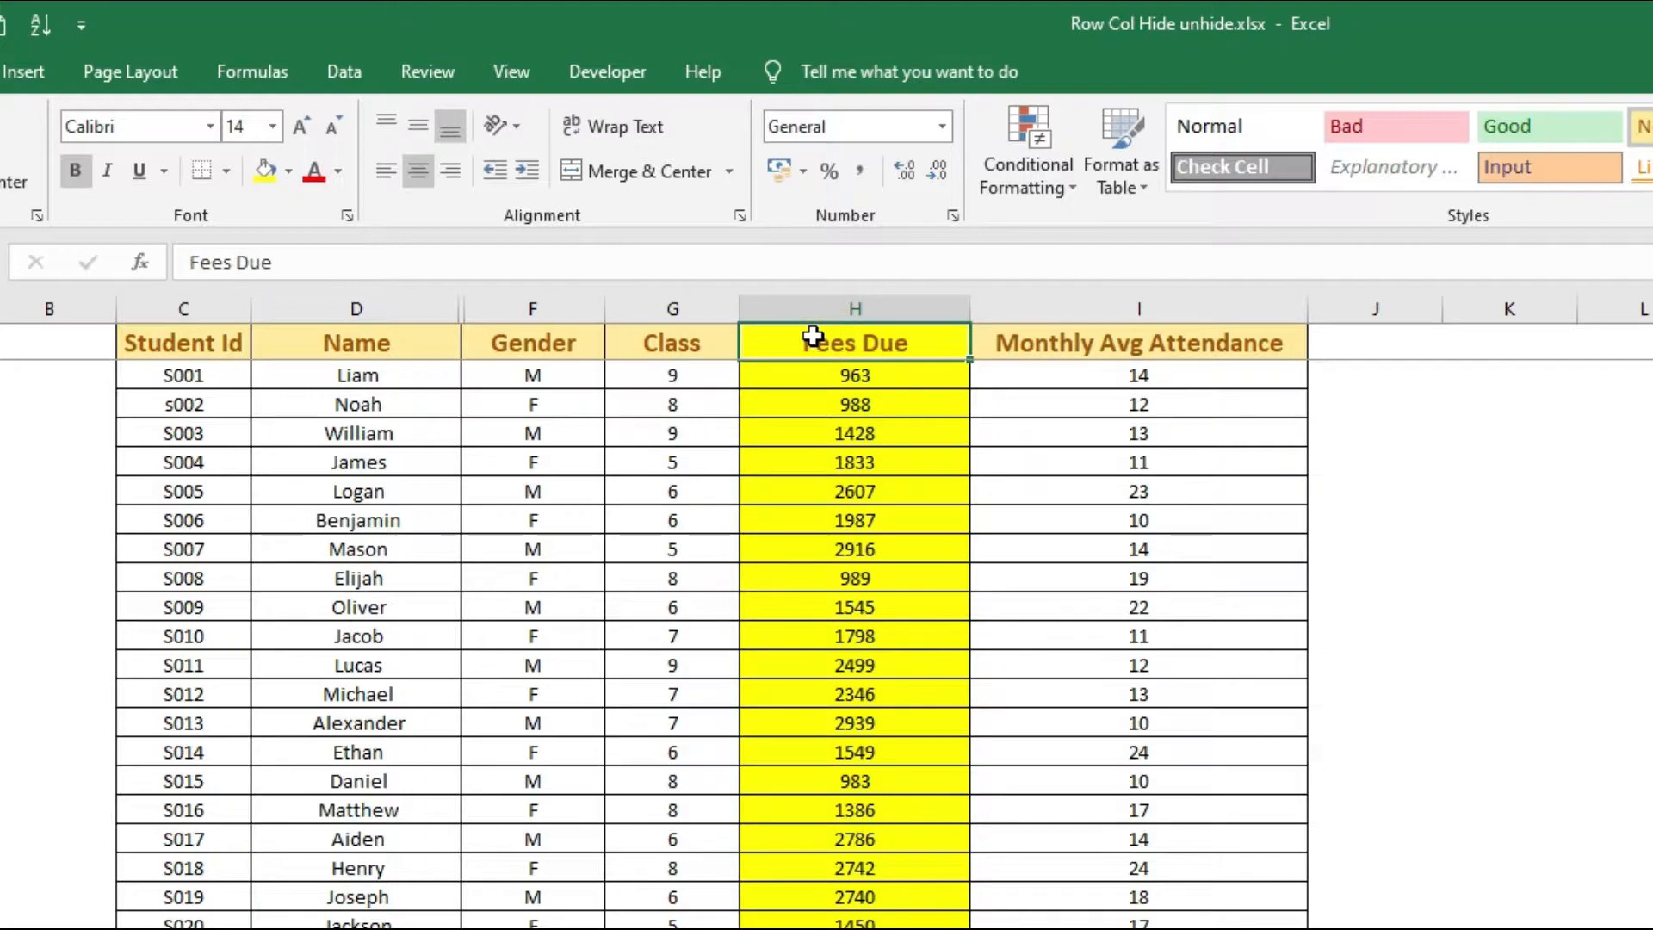
# Step: Unhide the Date of Birth column by selecting the whole Name and Gender columns on either side of it
pyautogui.click(421, 344)
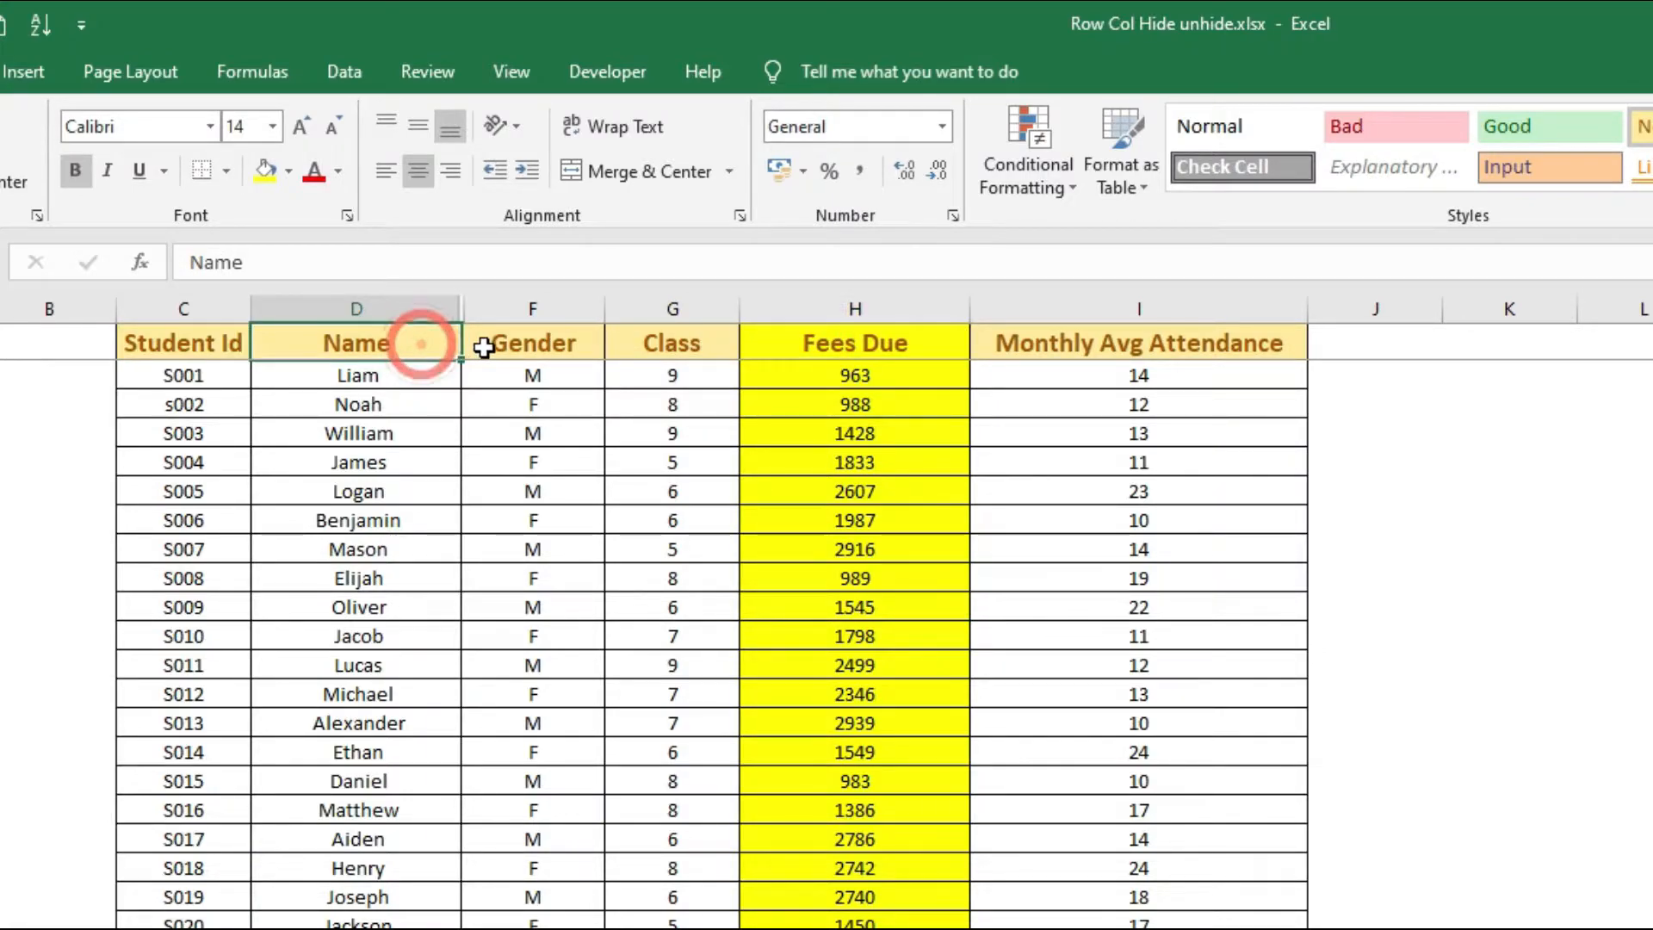
pyautogui.click(472, 344)
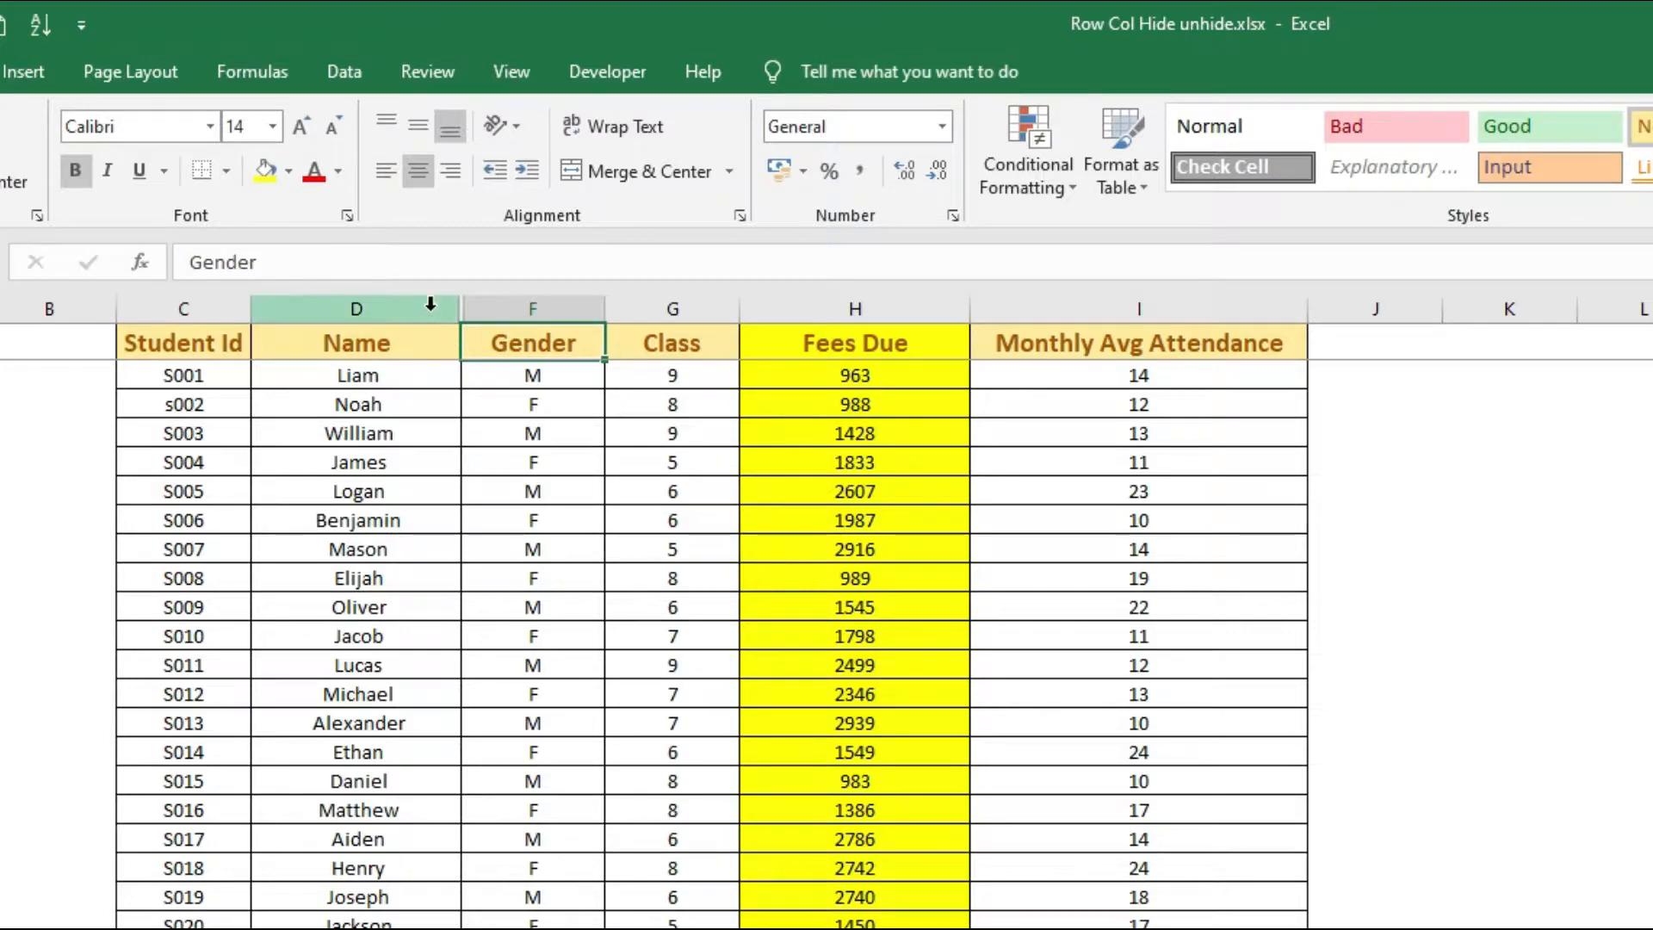
pyautogui.moveTo(430, 303); pyautogui.dragTo(487, 308)
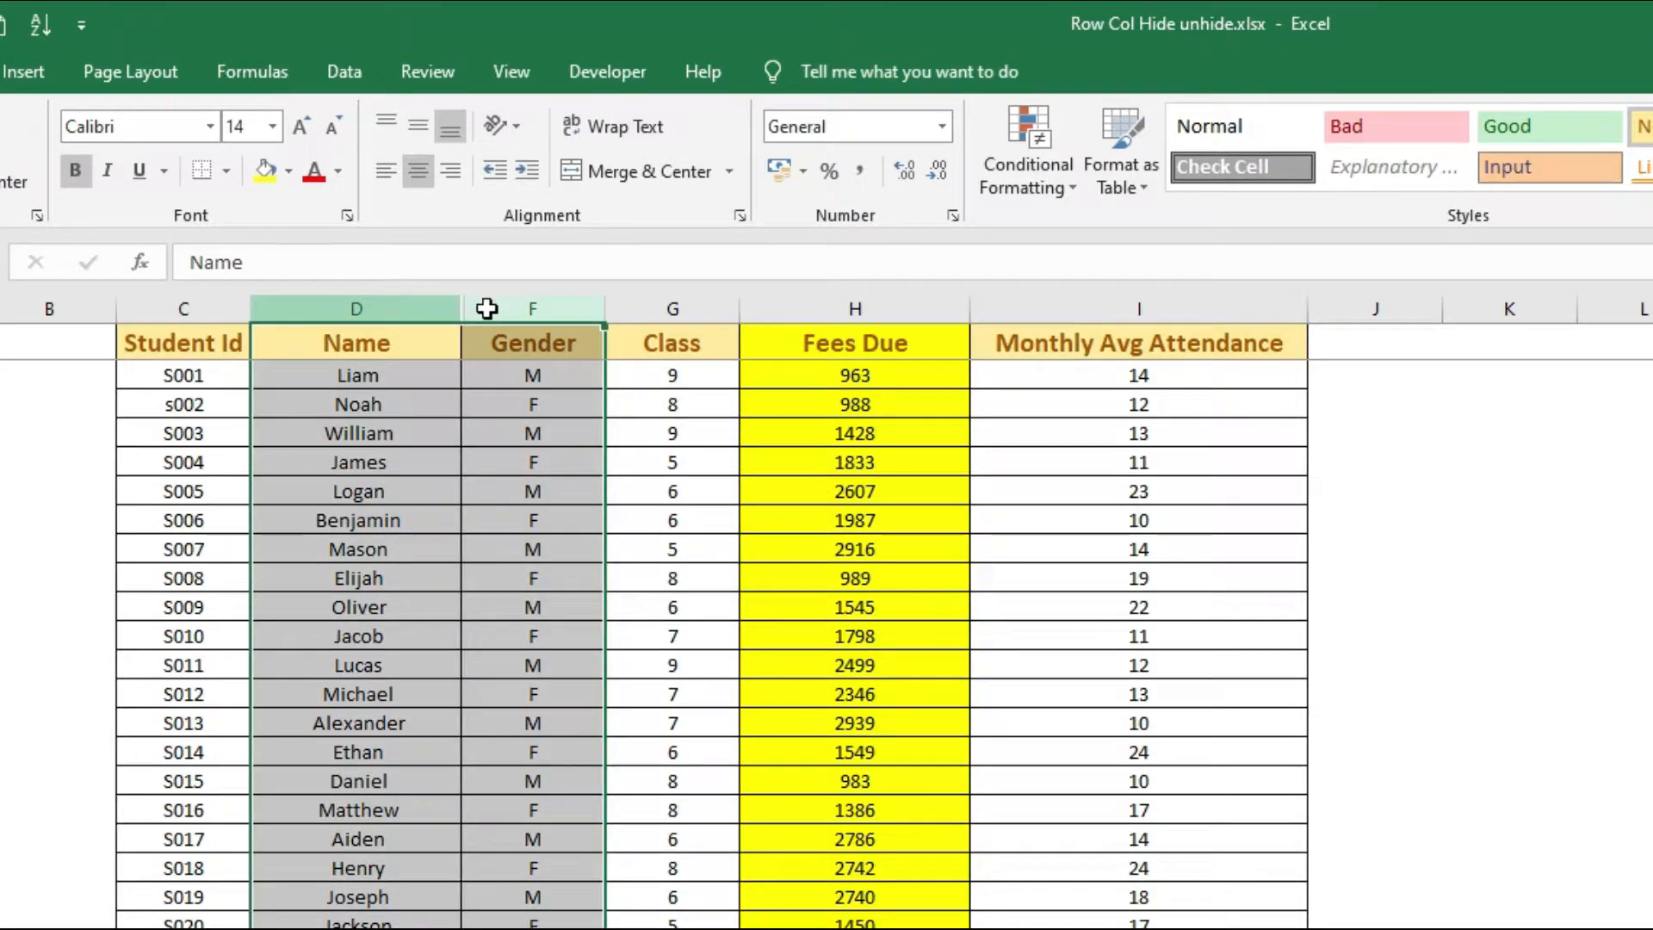
pyautogui.click(499, 344)
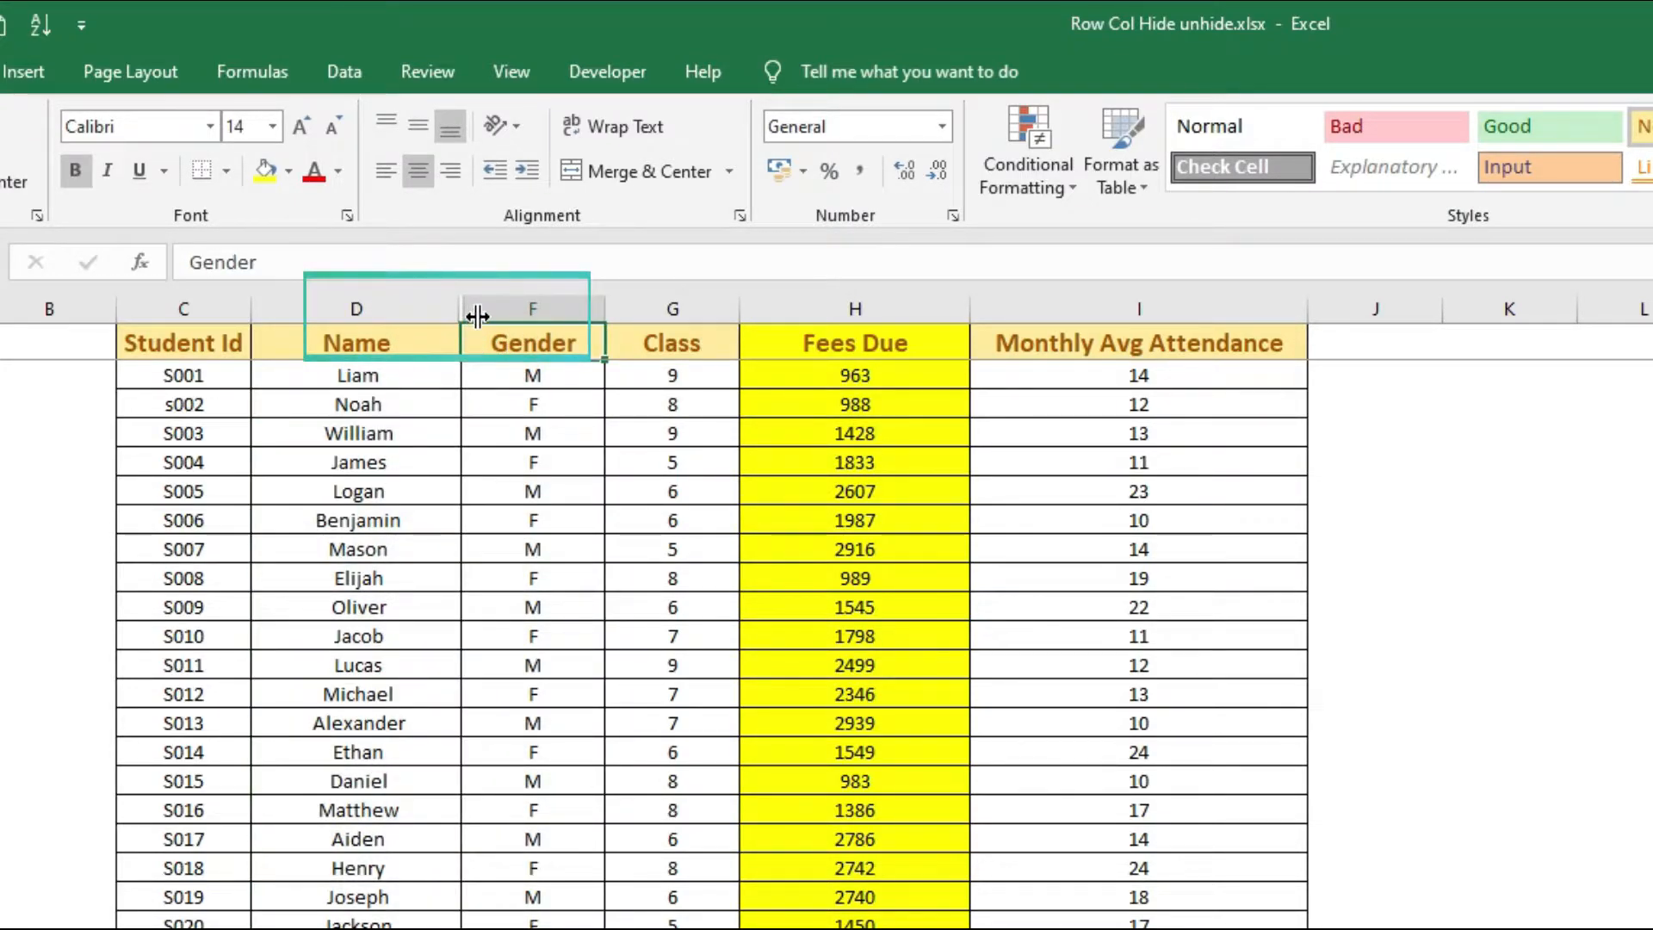
pyautogui.moveTo(398, 306); pyautogui.dragTo(513, 303)
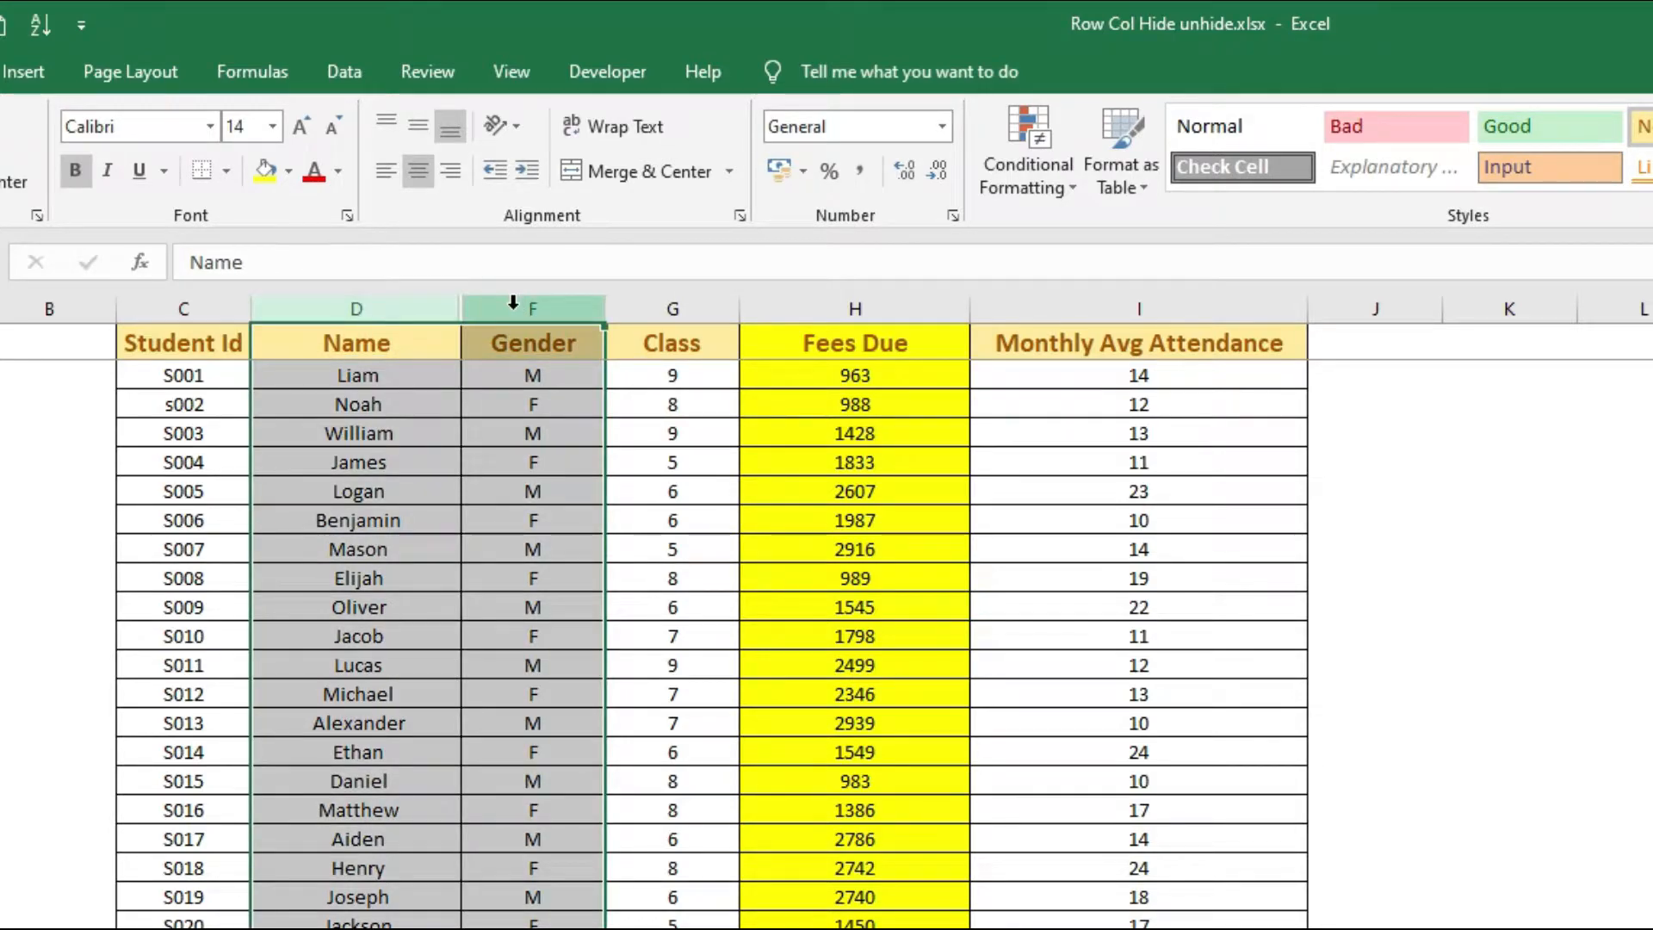
pyautogui.rightClick(426, 307)
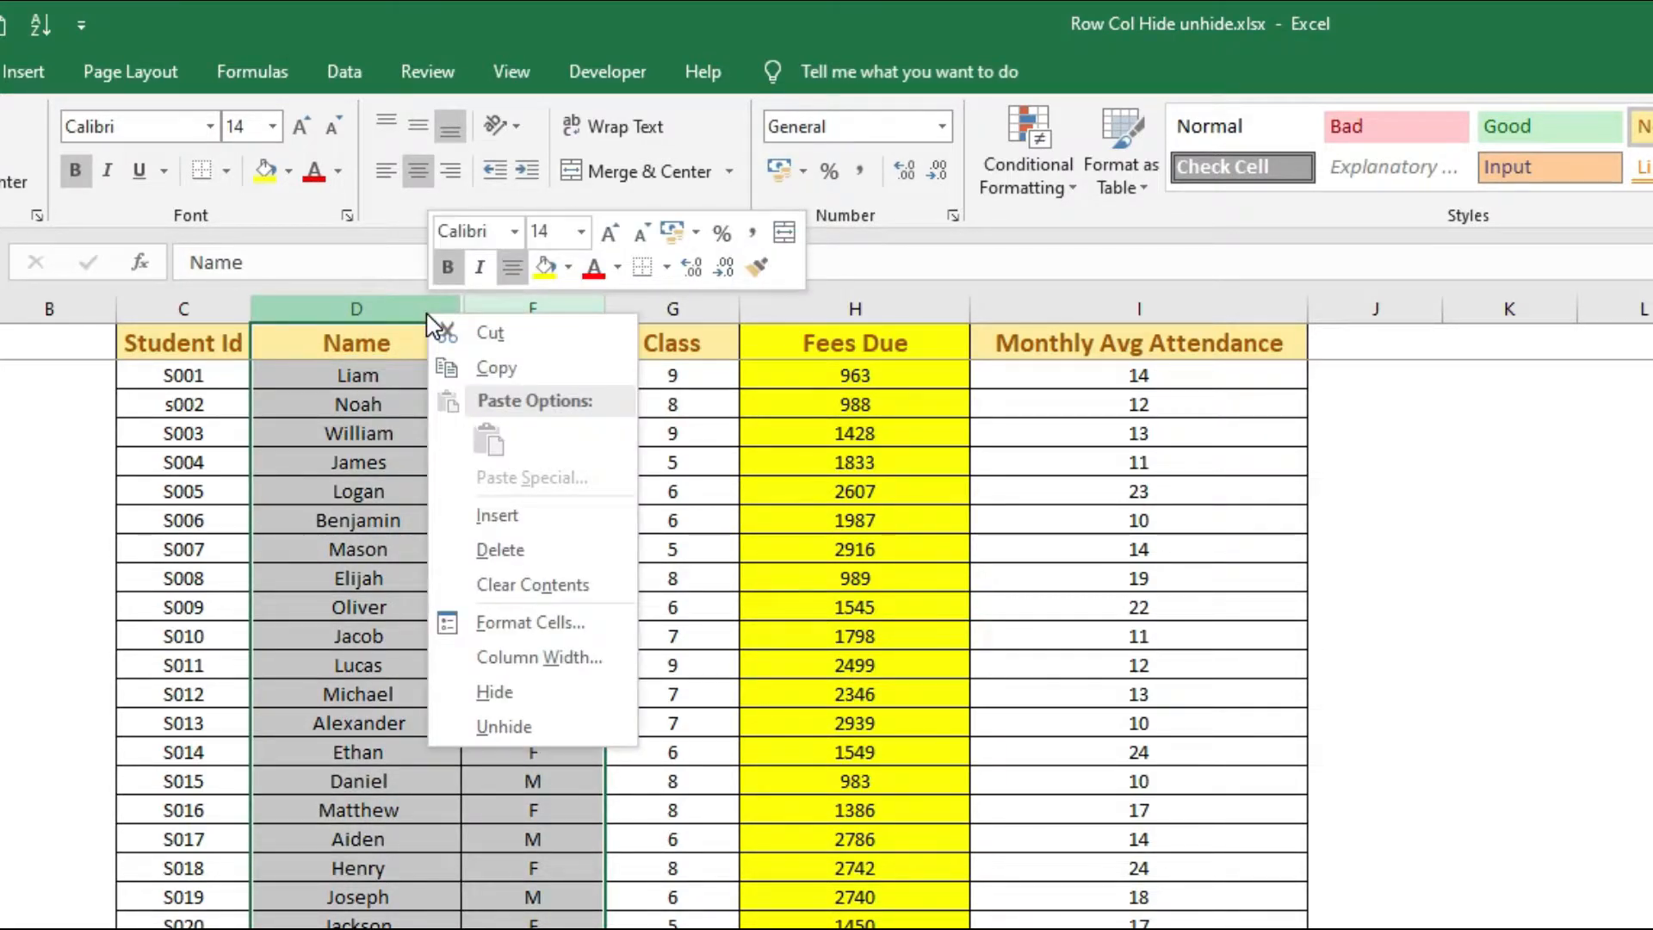
pyautogui.click(478, 725)
pyautogui.click(510, 518)
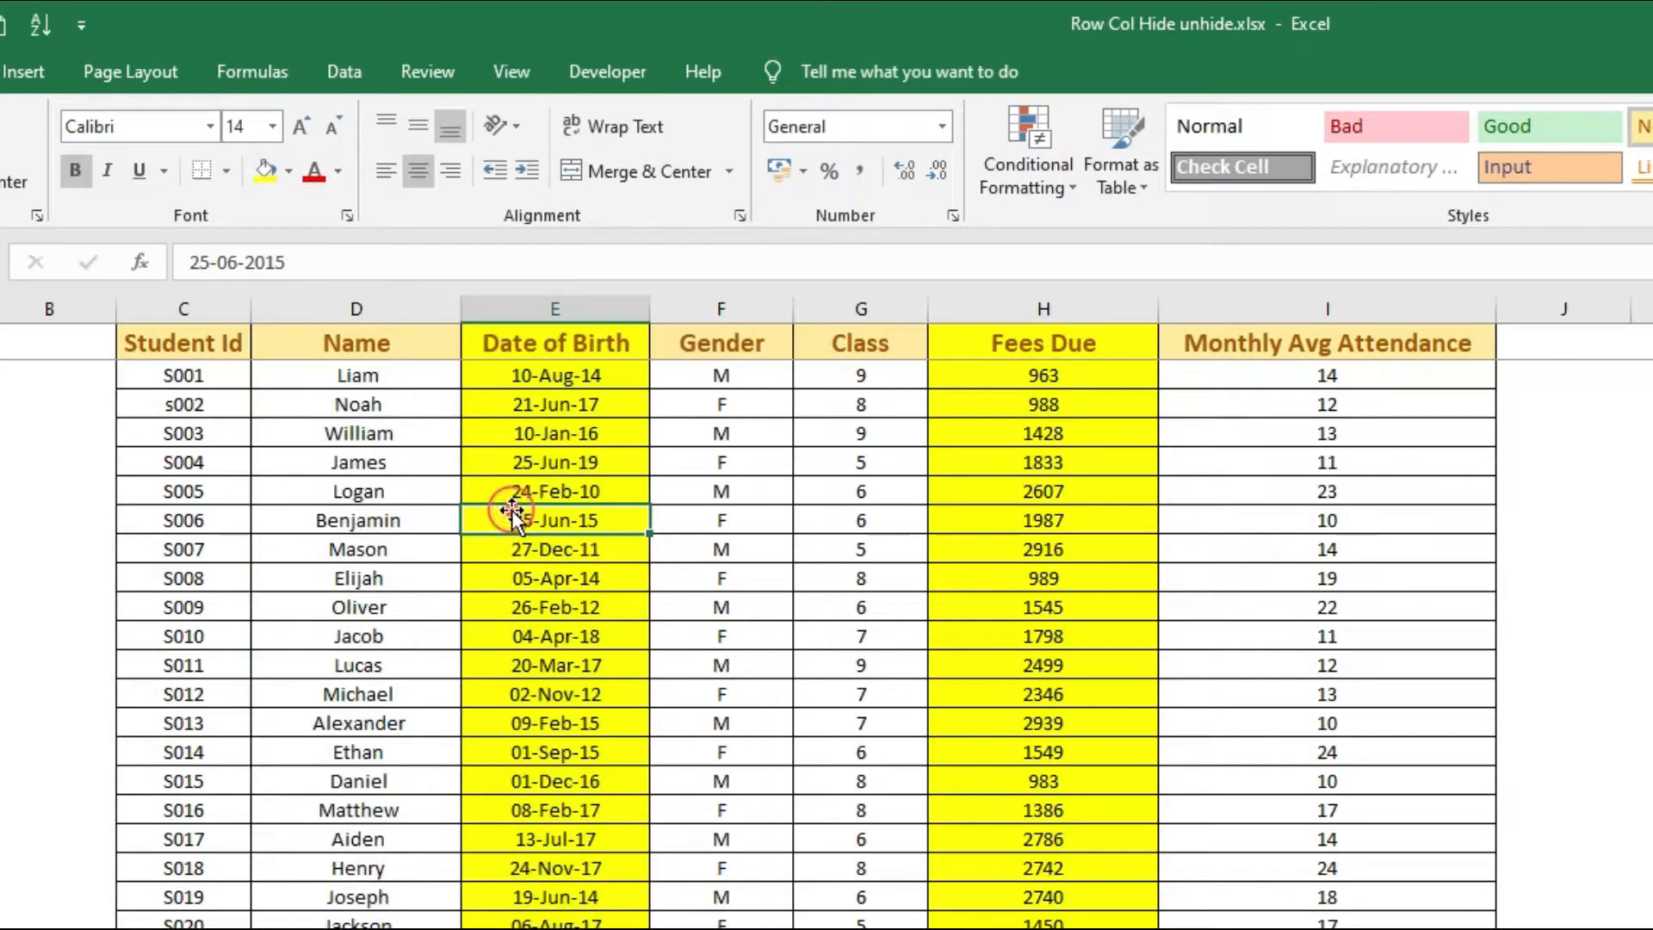
pyautogui.click(524, 435)
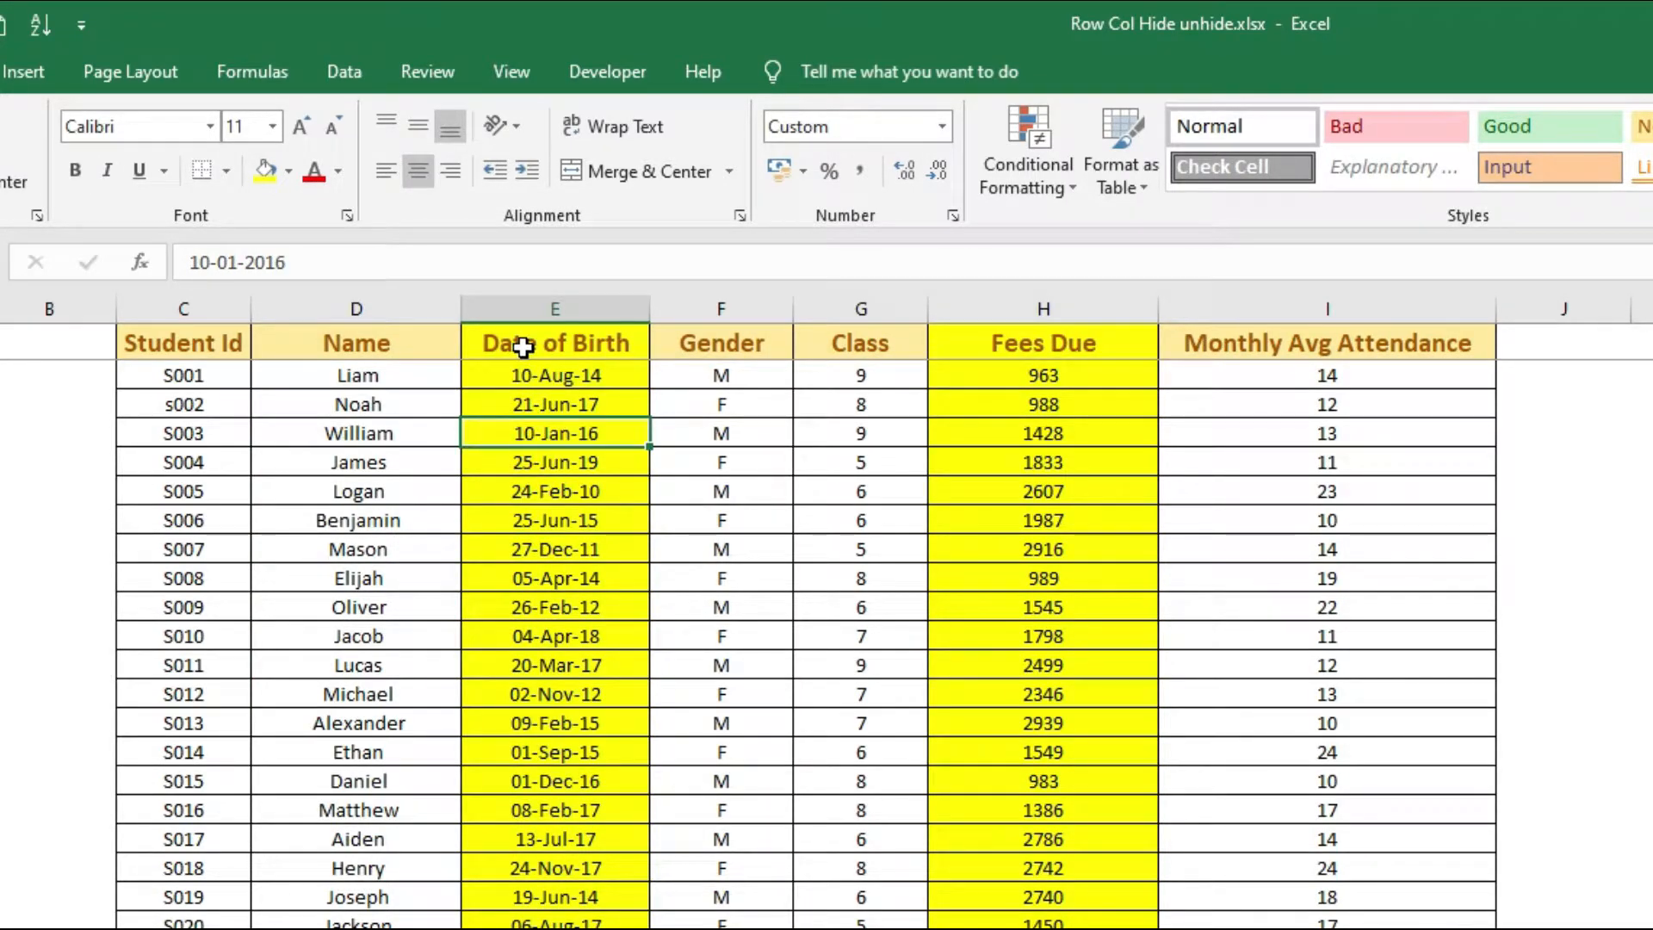
# Step: Hide the Date of Birth column and the Fees Due column, one after the other
pyautogui.click(523, 344)
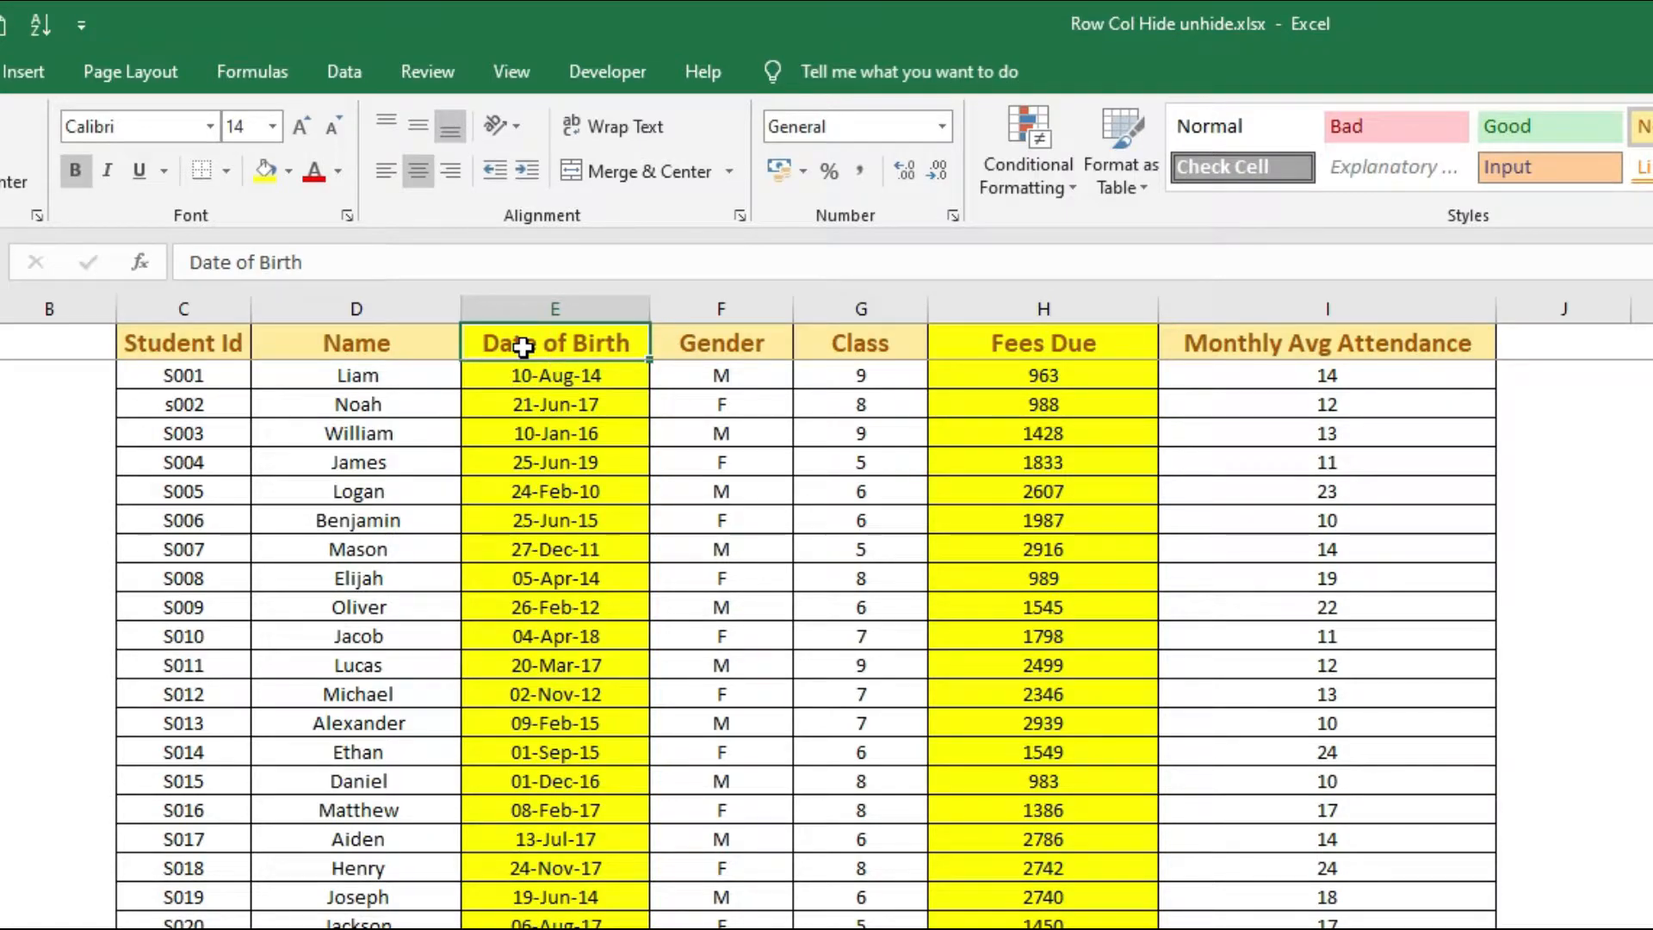
pyautogui.click(551, 308)
pyautogui.rightClick(548, 305)
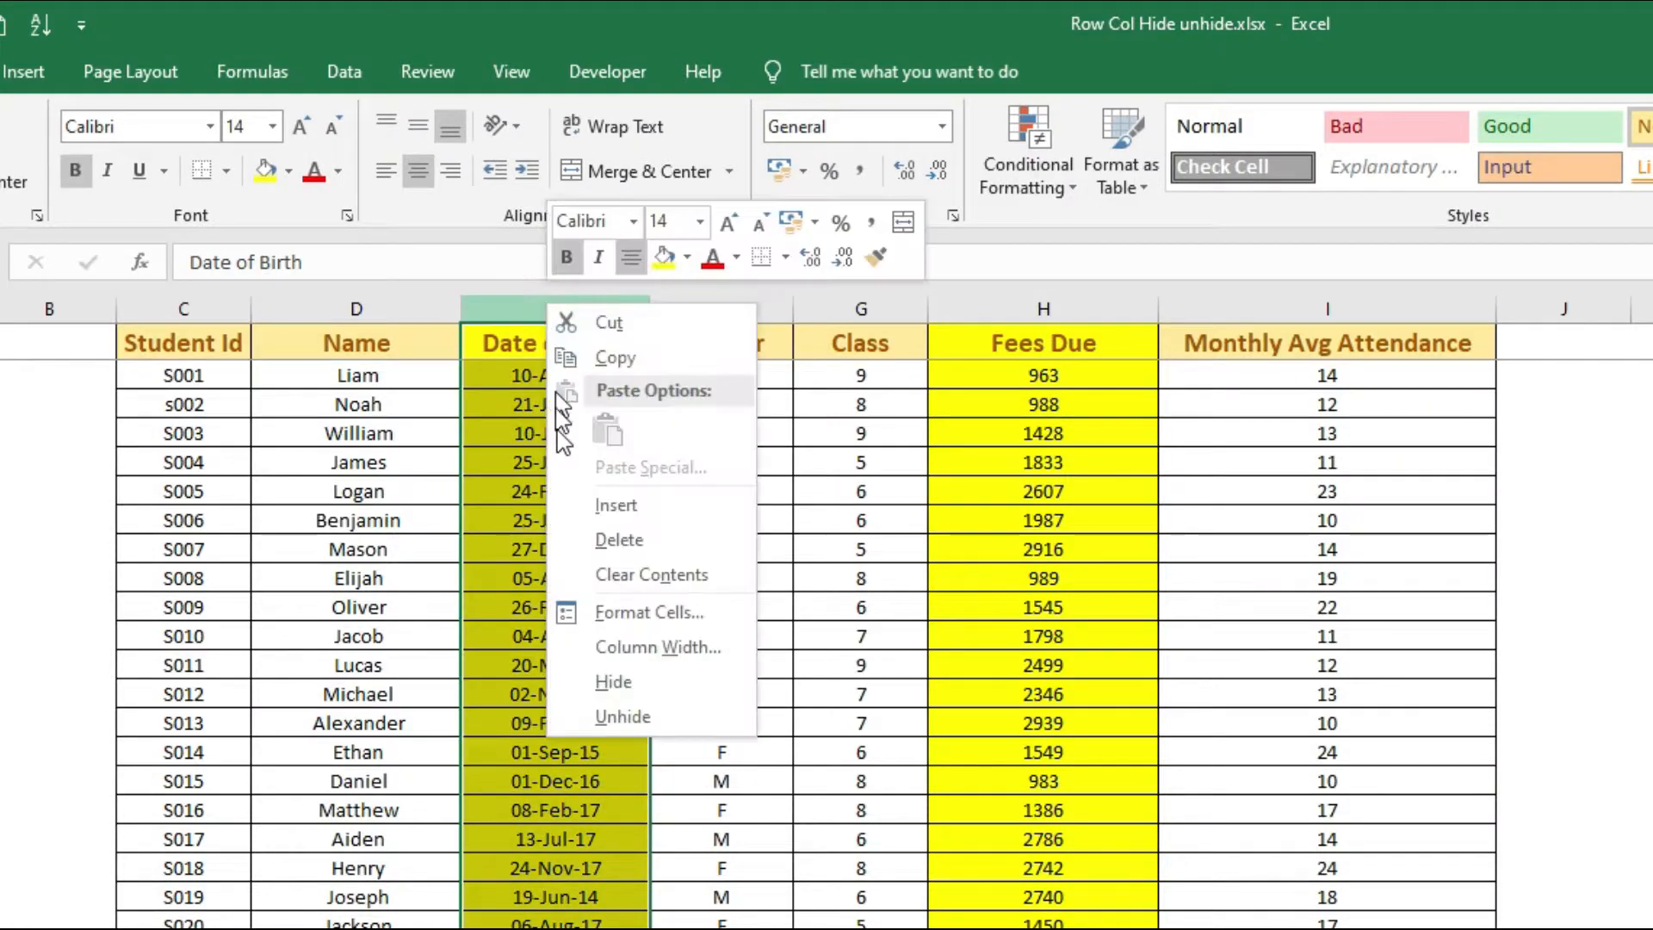
pyautogui.click(607, 684)
pyautogui.click(848, 308)
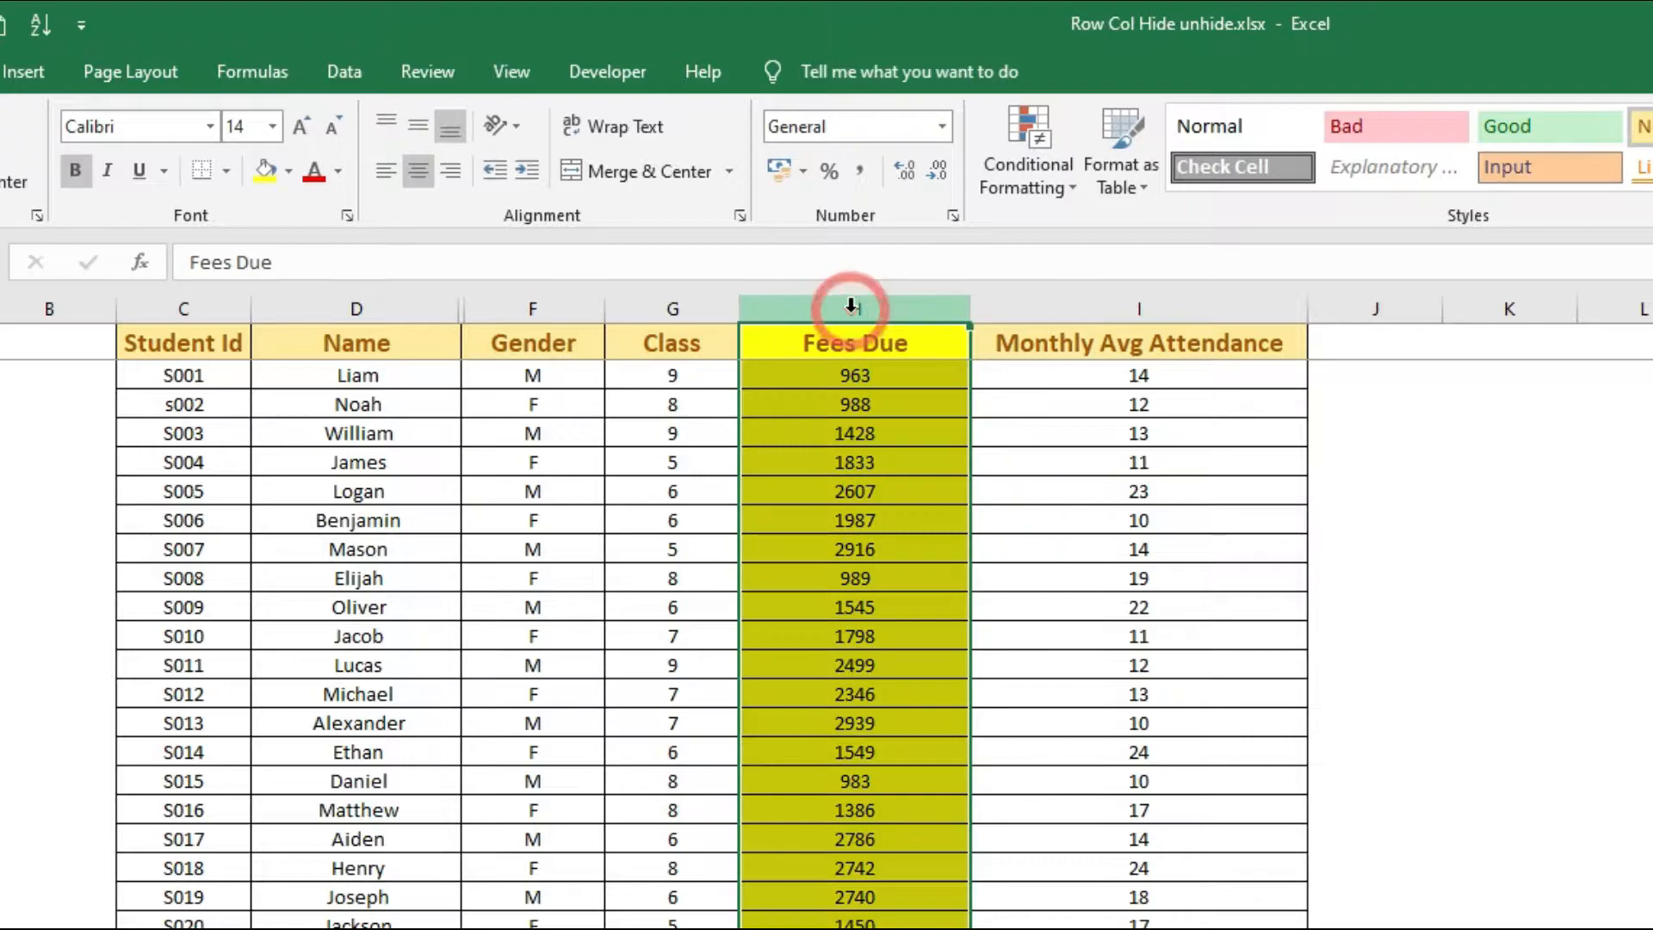
pyautogui.rightClick(850, 307)
pyautogui.click(912, 686)
pyautogui.click(805, 506)
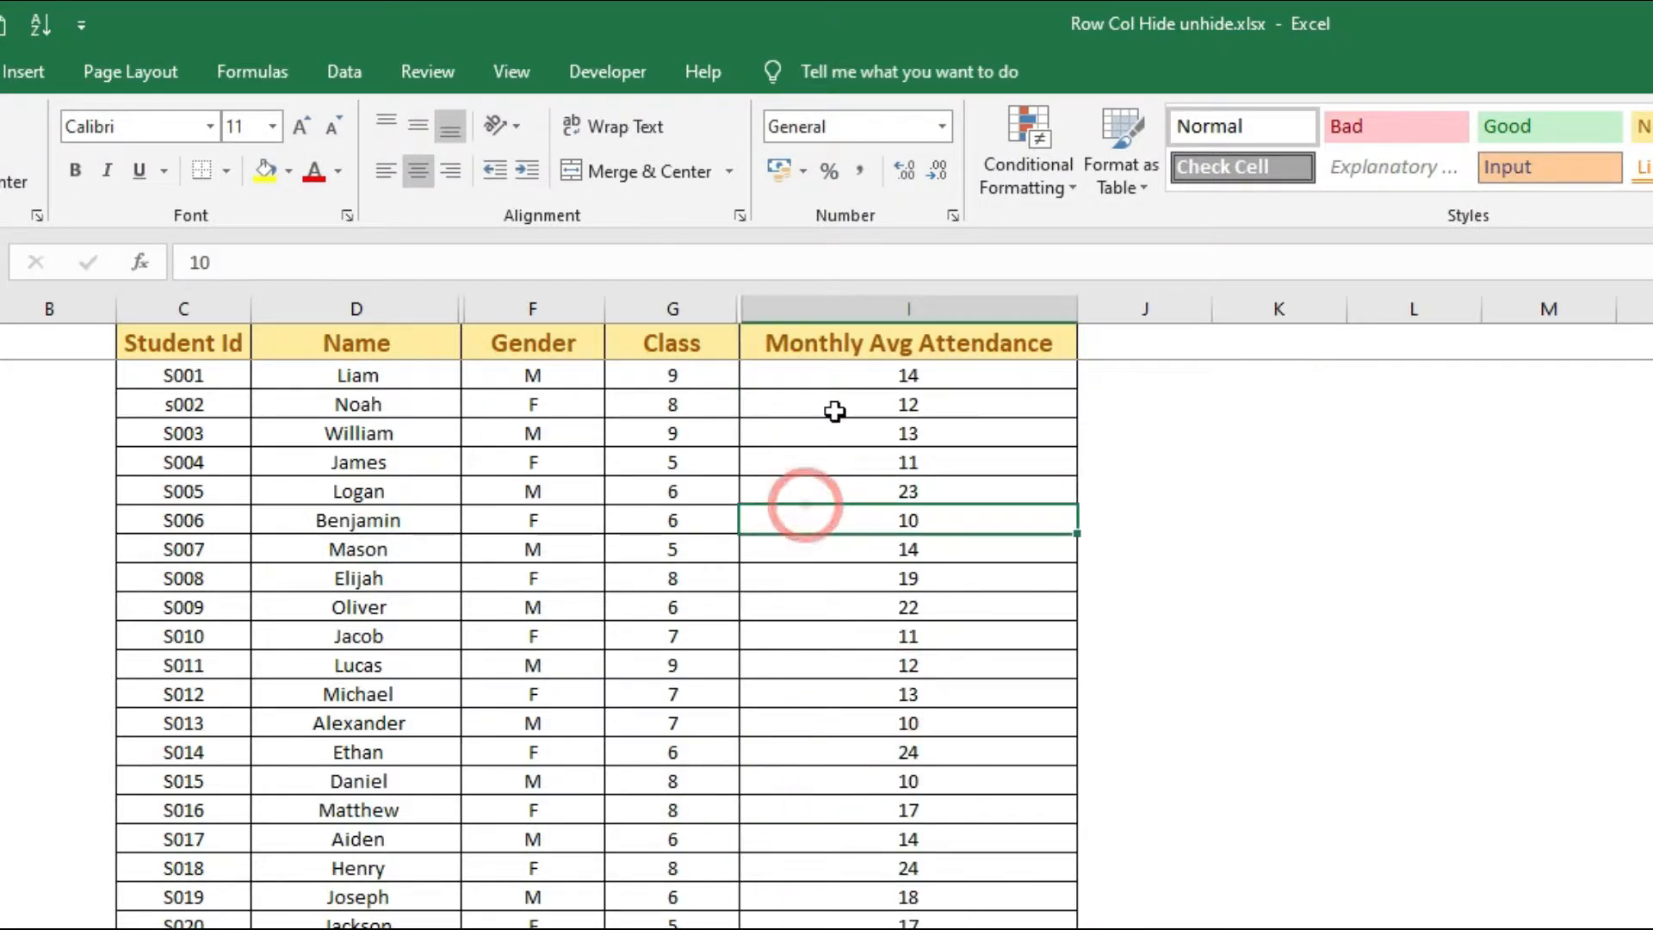
pyautogui.click(834, 411)
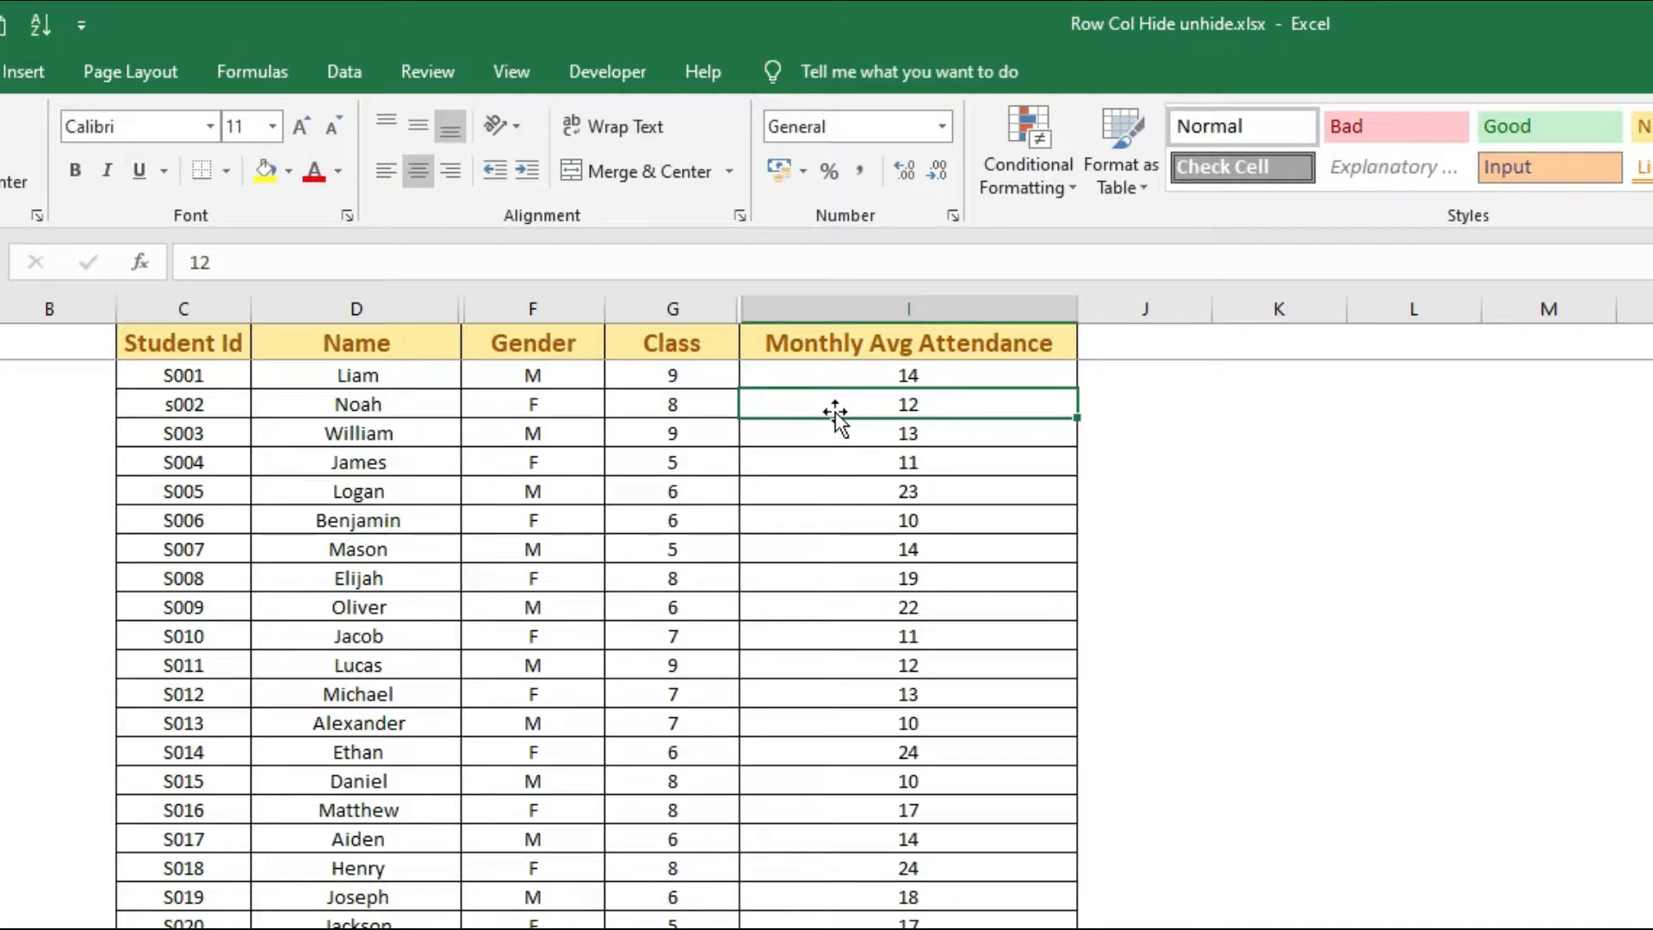
pyautogui.click(772, 347)
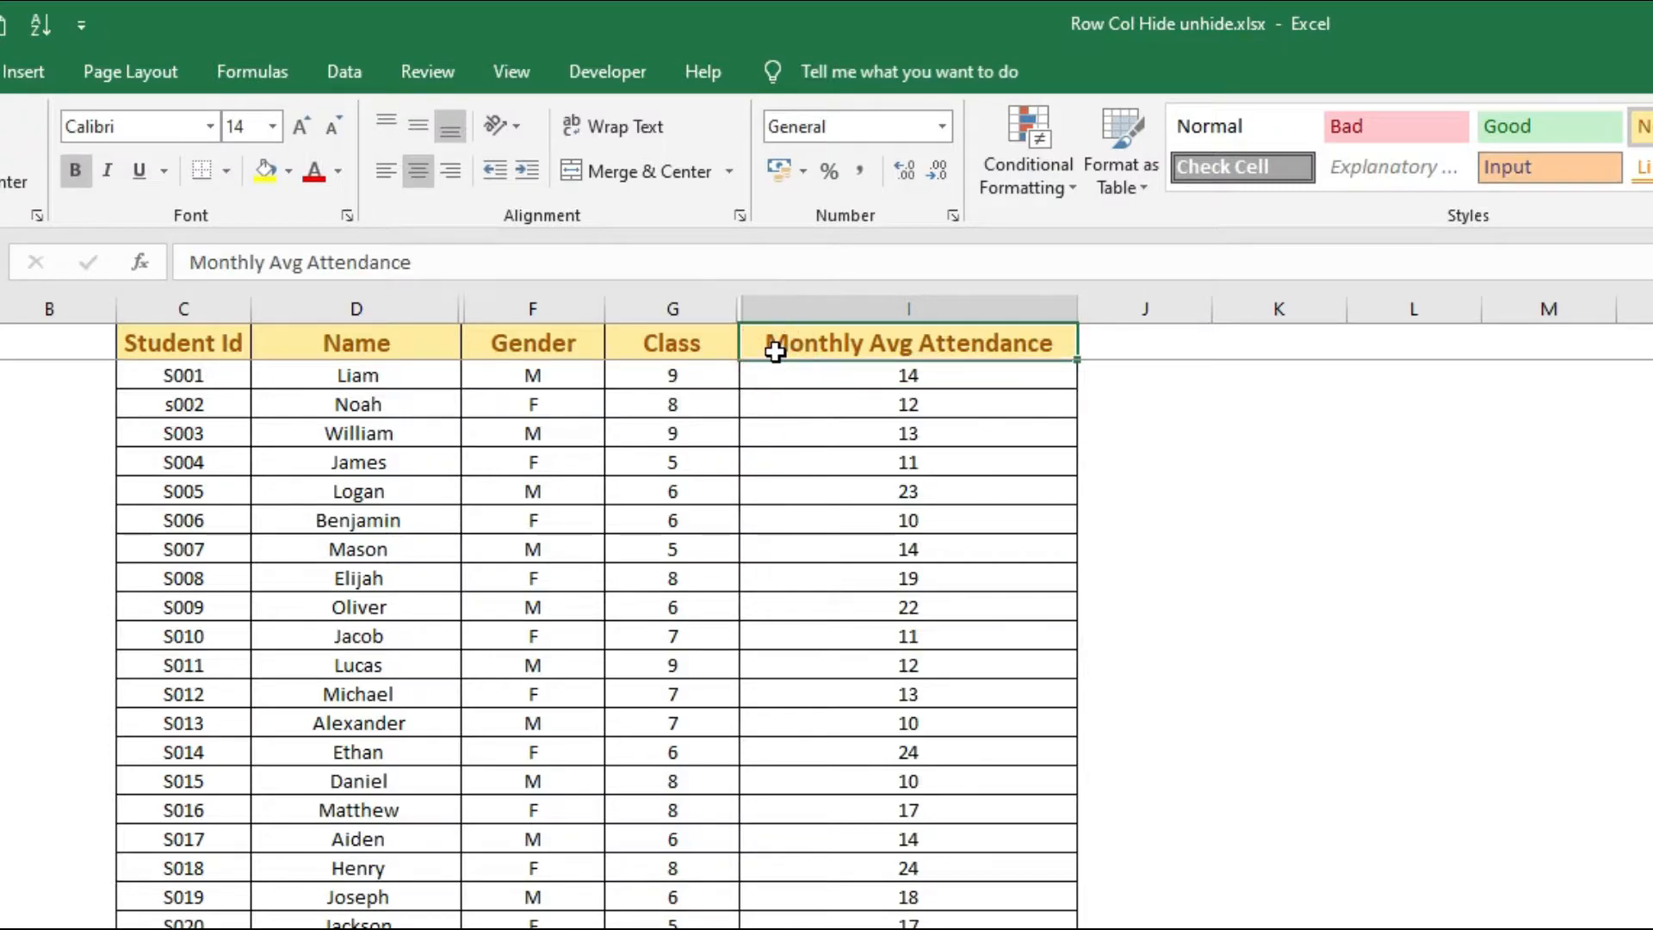
pyautogui.click(675, 343)
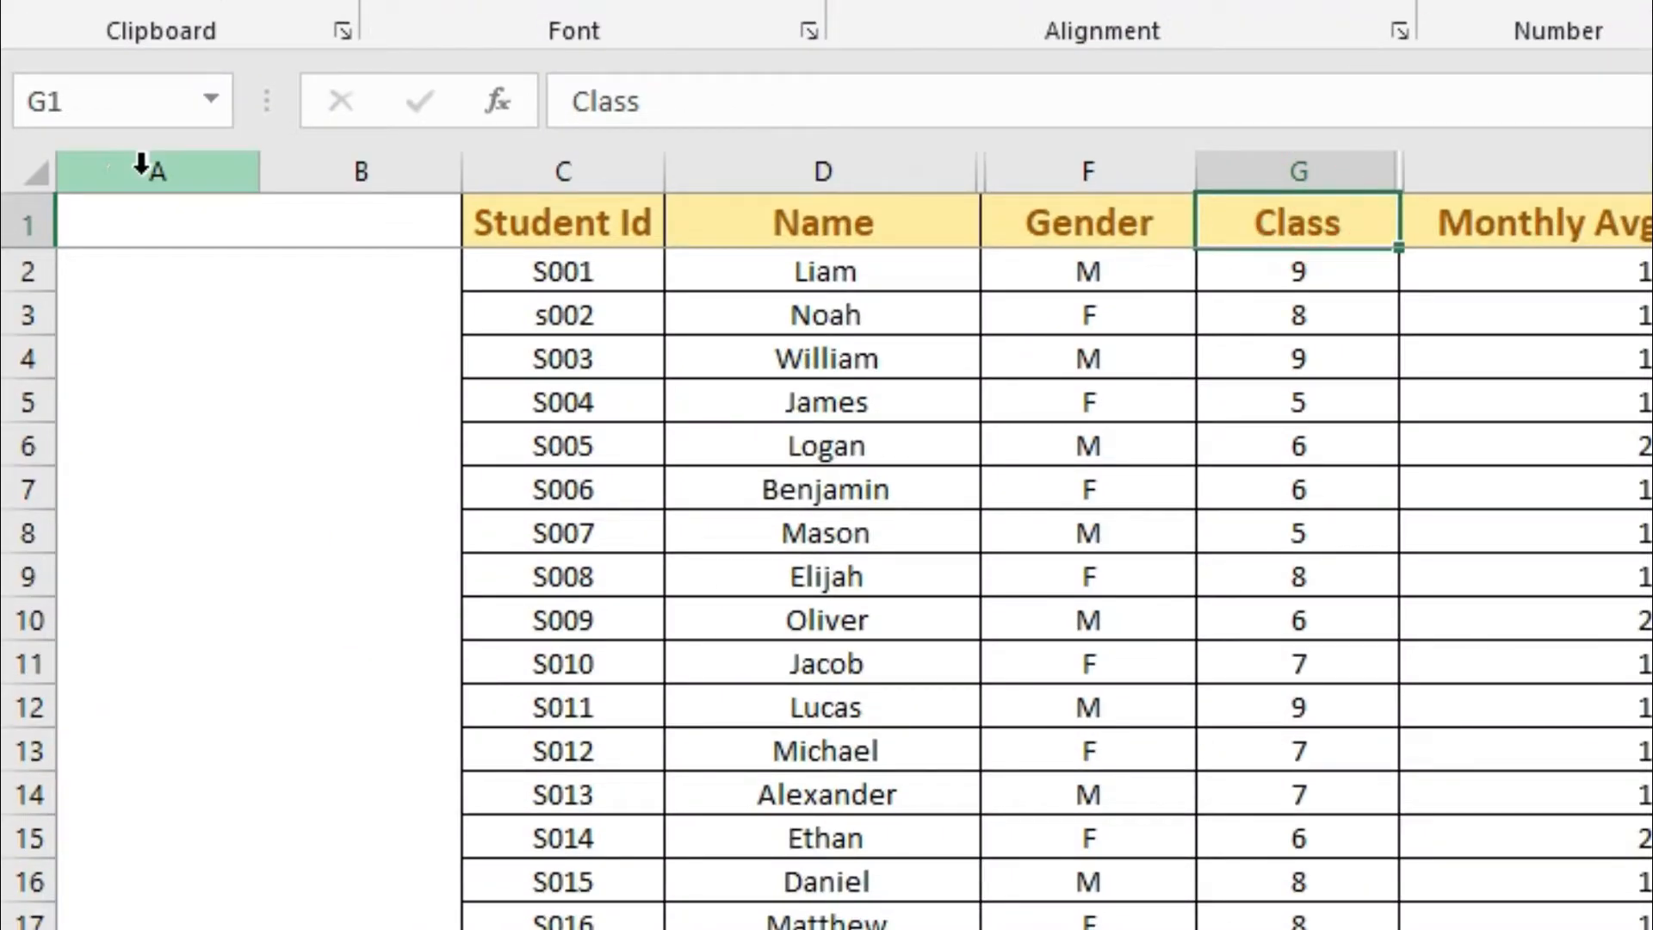
# Step: Select the entire worksheet and unhide all hidden columns at once, restoring Date of Birth and Fees Due
pyautogui.click(33, 167)
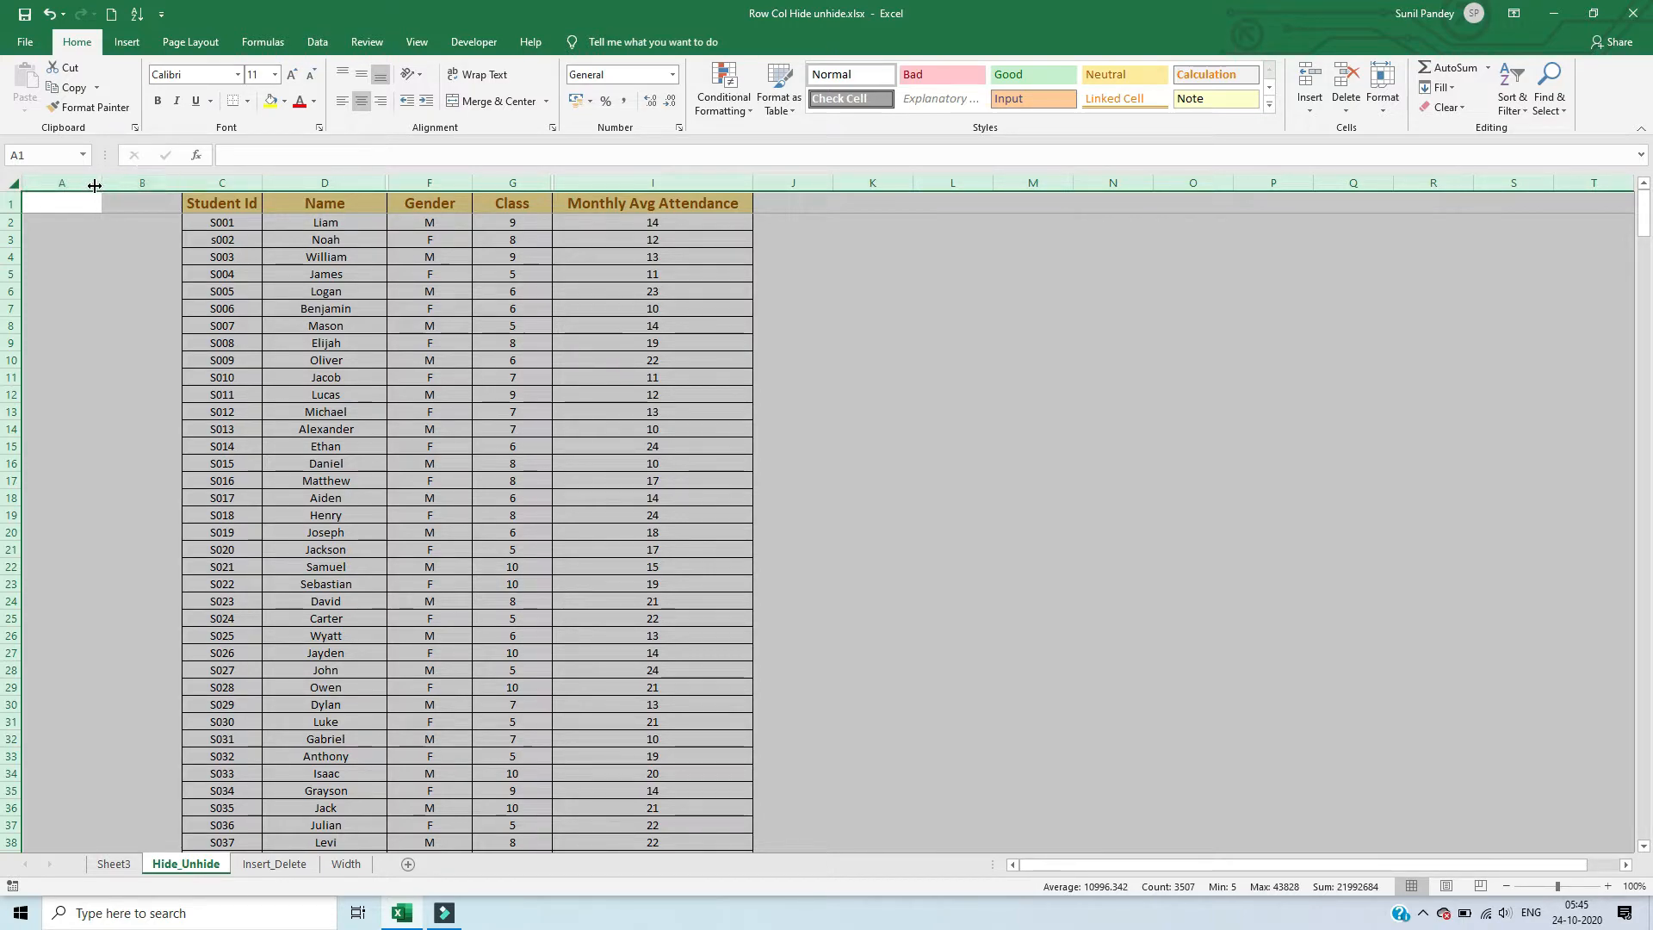
pyautogui.rightClick(152, 177)
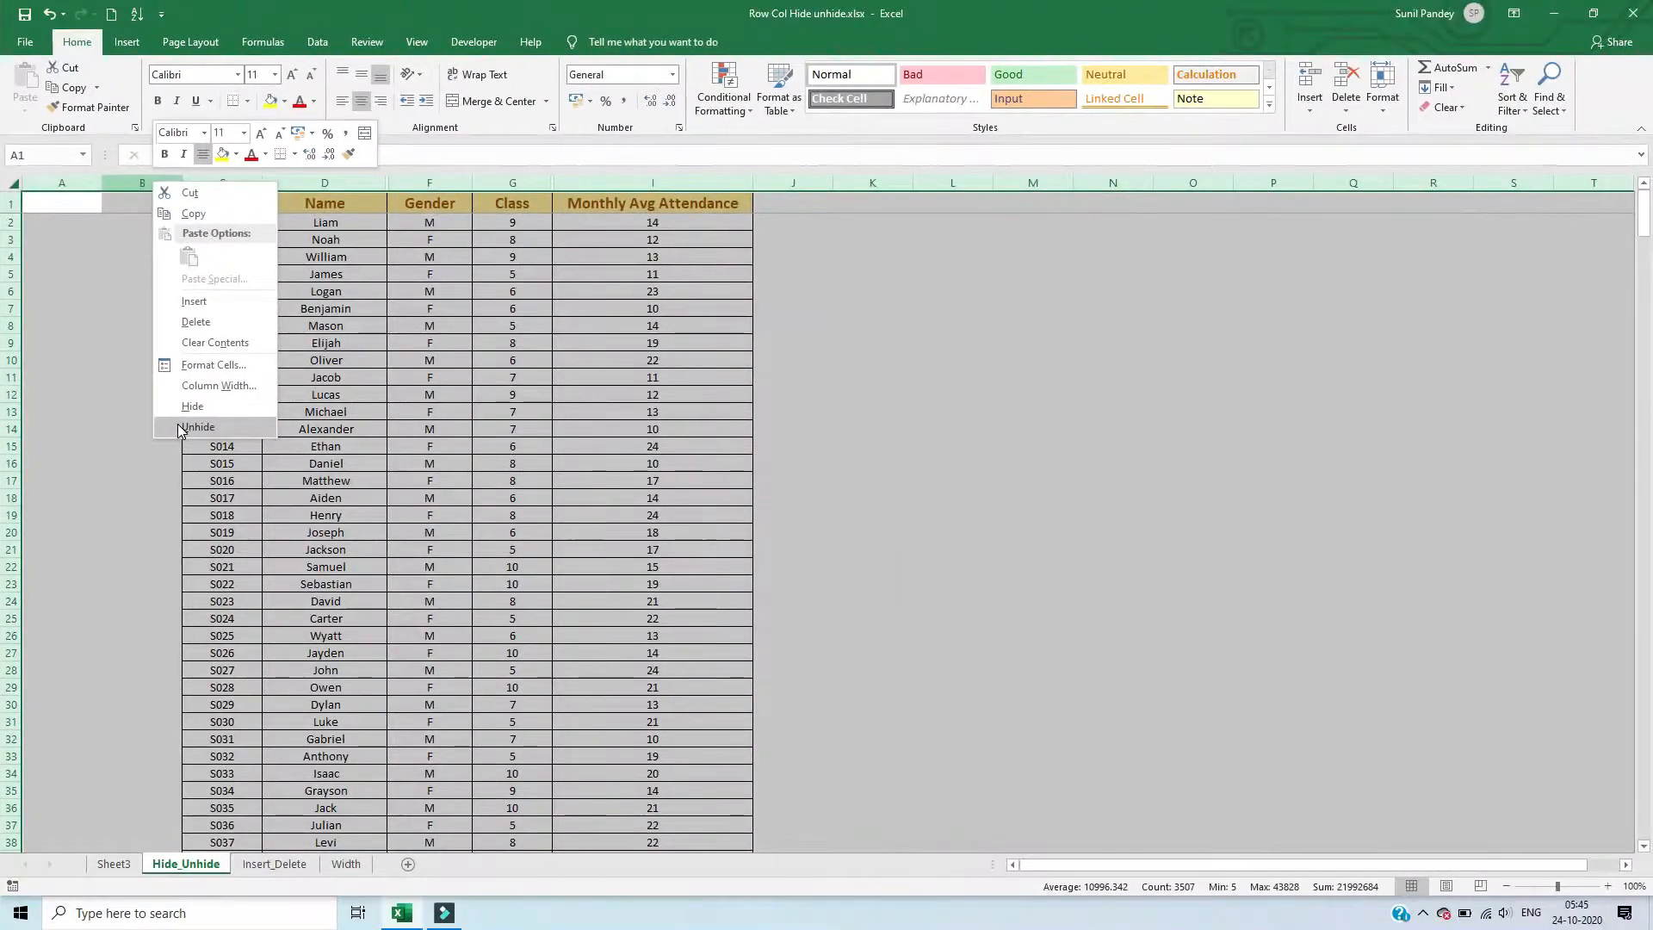
pyautogui.click(594, 850)
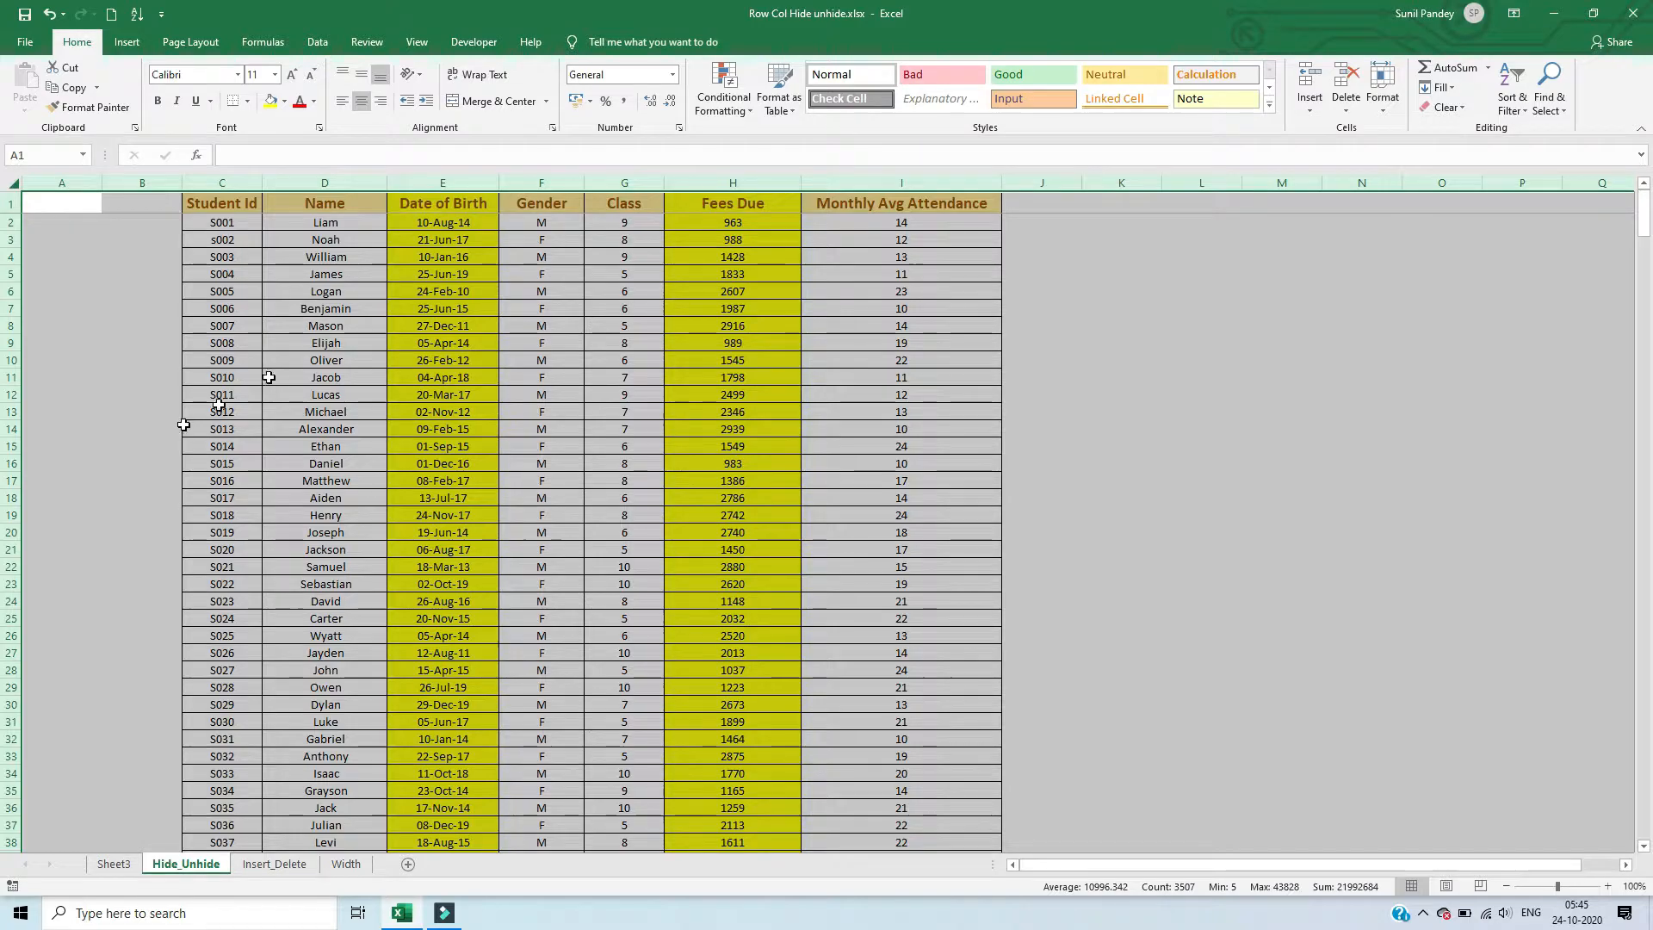
pyautogui.click(413, 260)
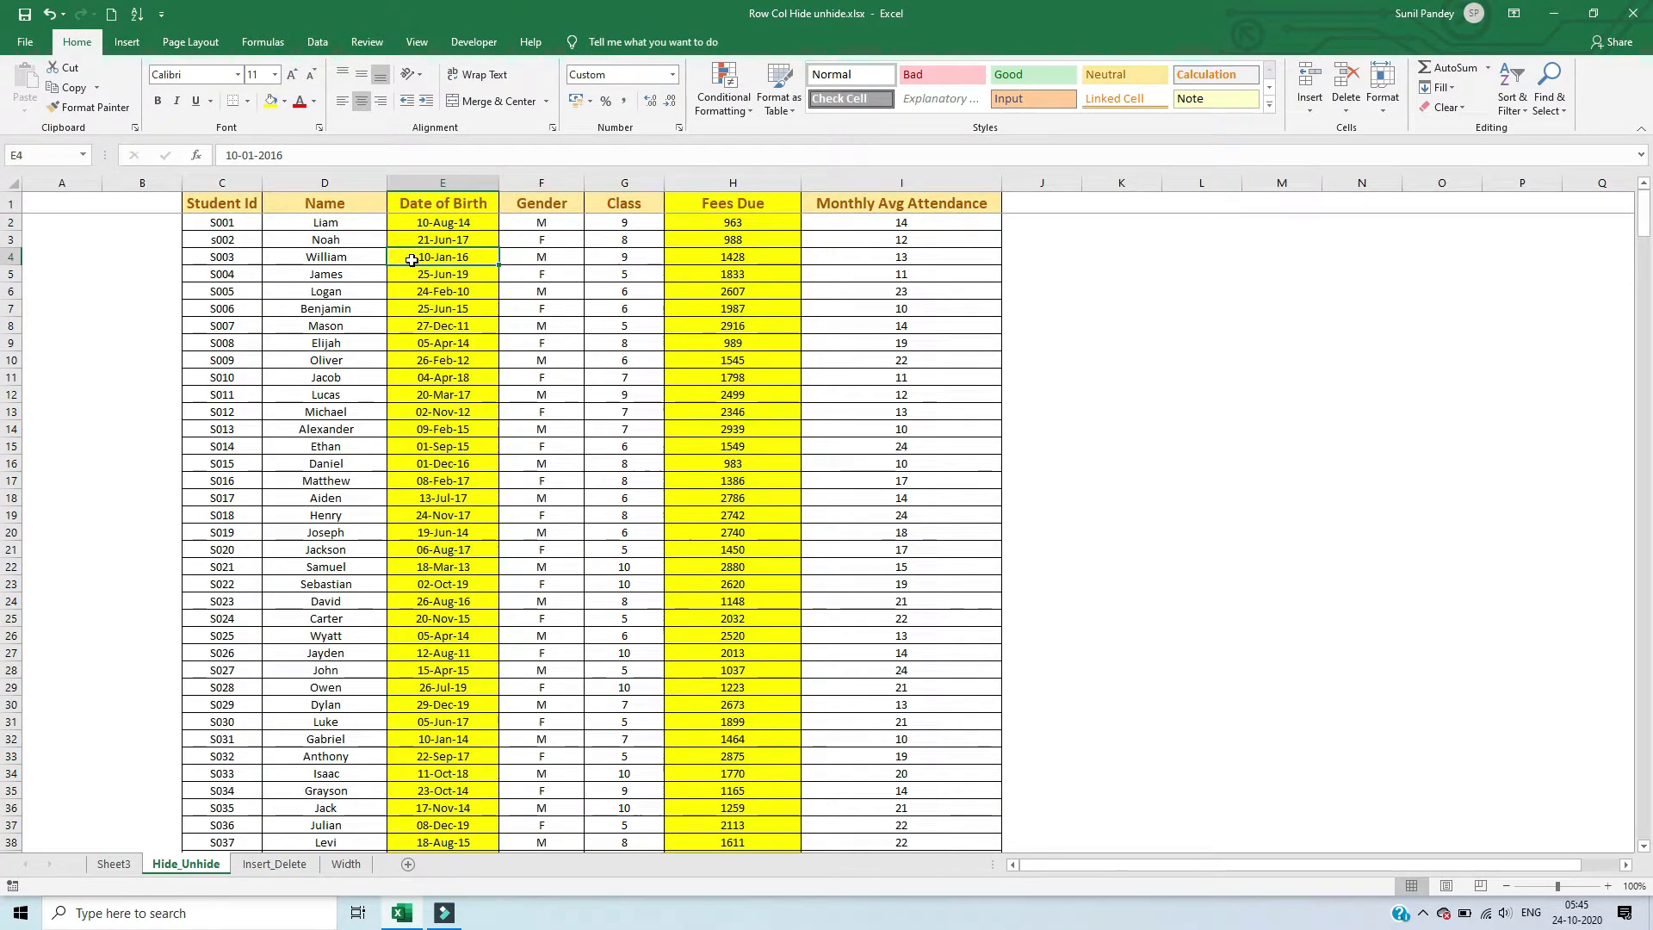
# Step: Select the whole of row 9 and fill it with yellow
pyautogui.click(298, 407)
pyautogui.click(293, 340)
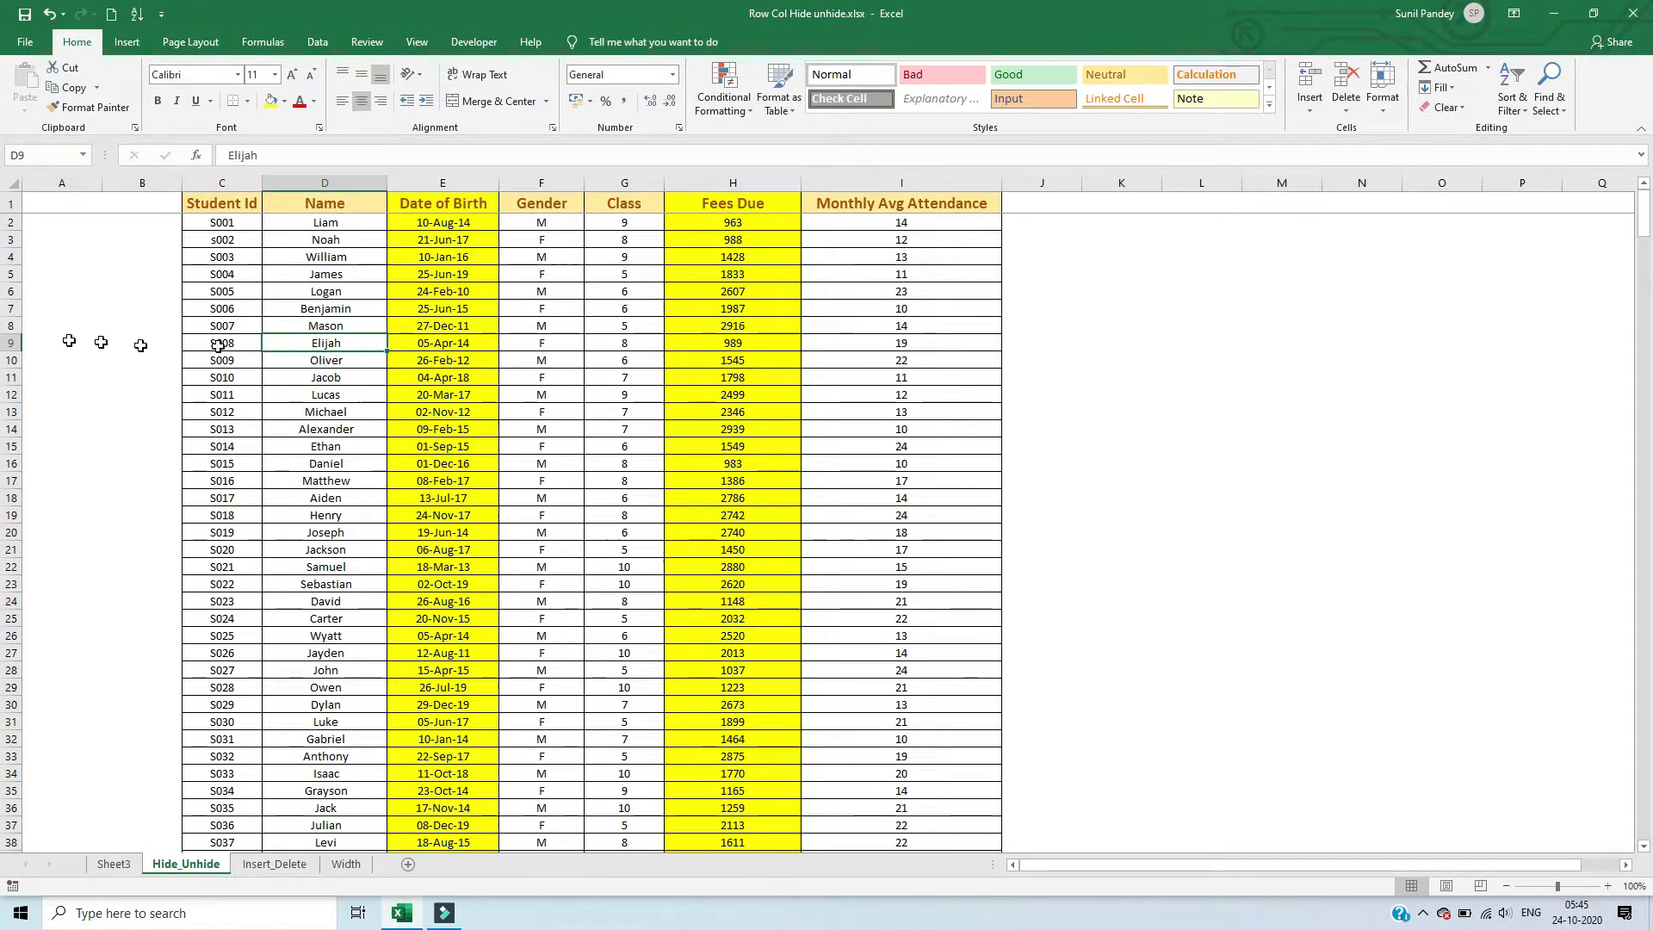
pyautogui.click(13, 343)
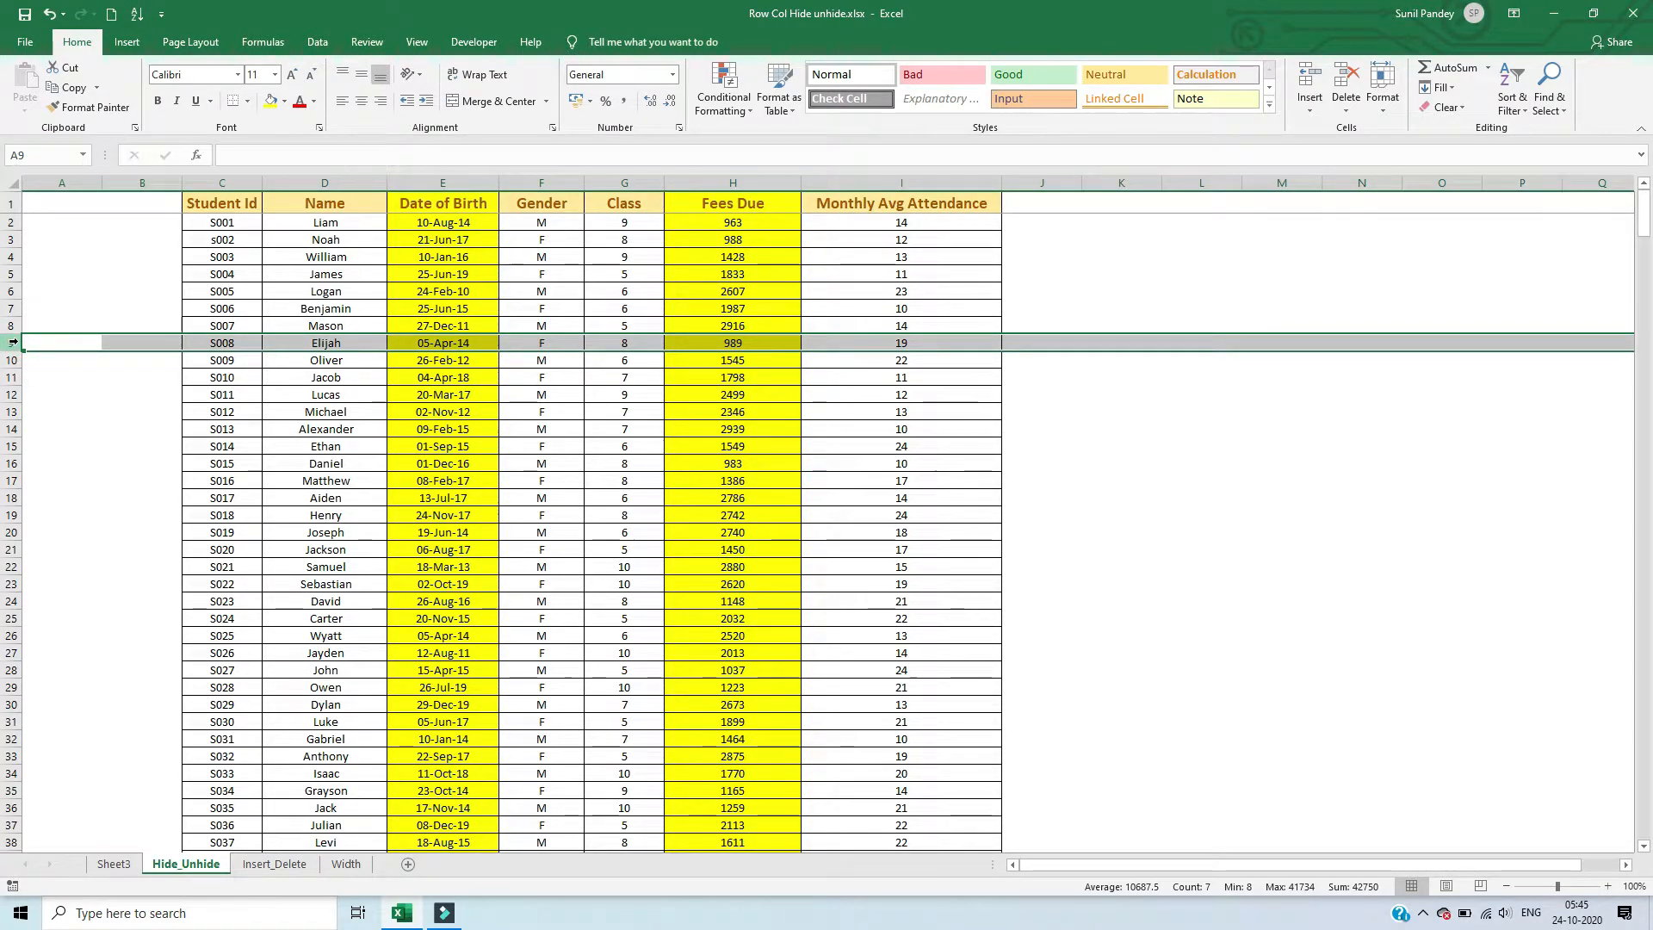
pyautogui.click(269, 104)
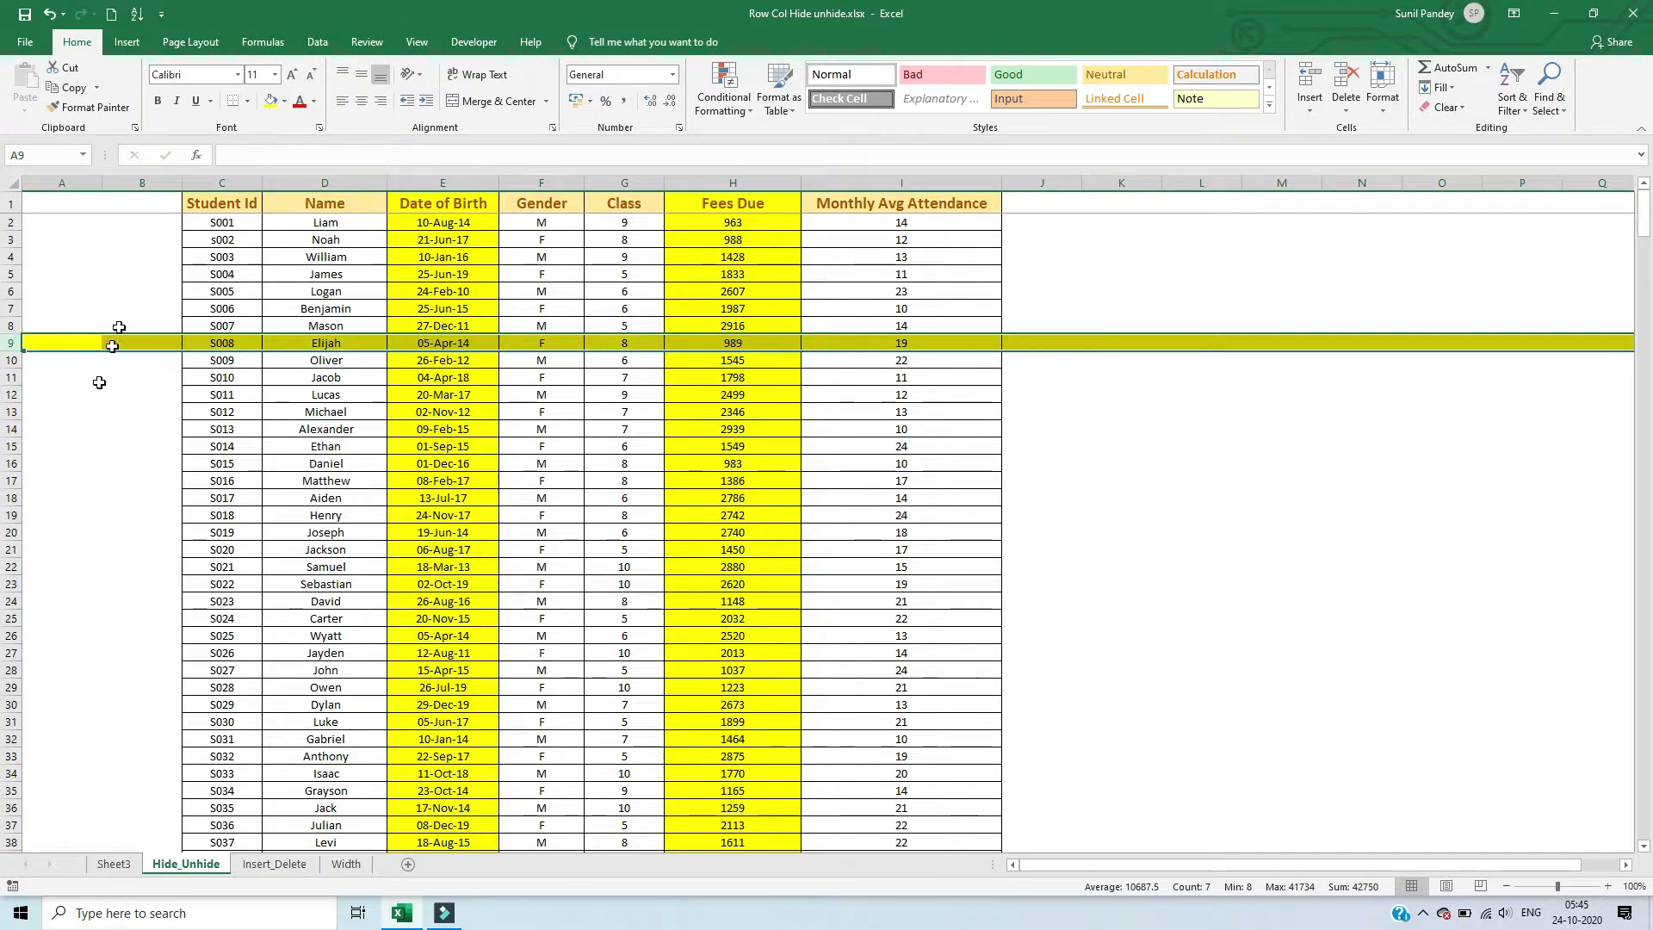
pyautogui.click(35, 394)
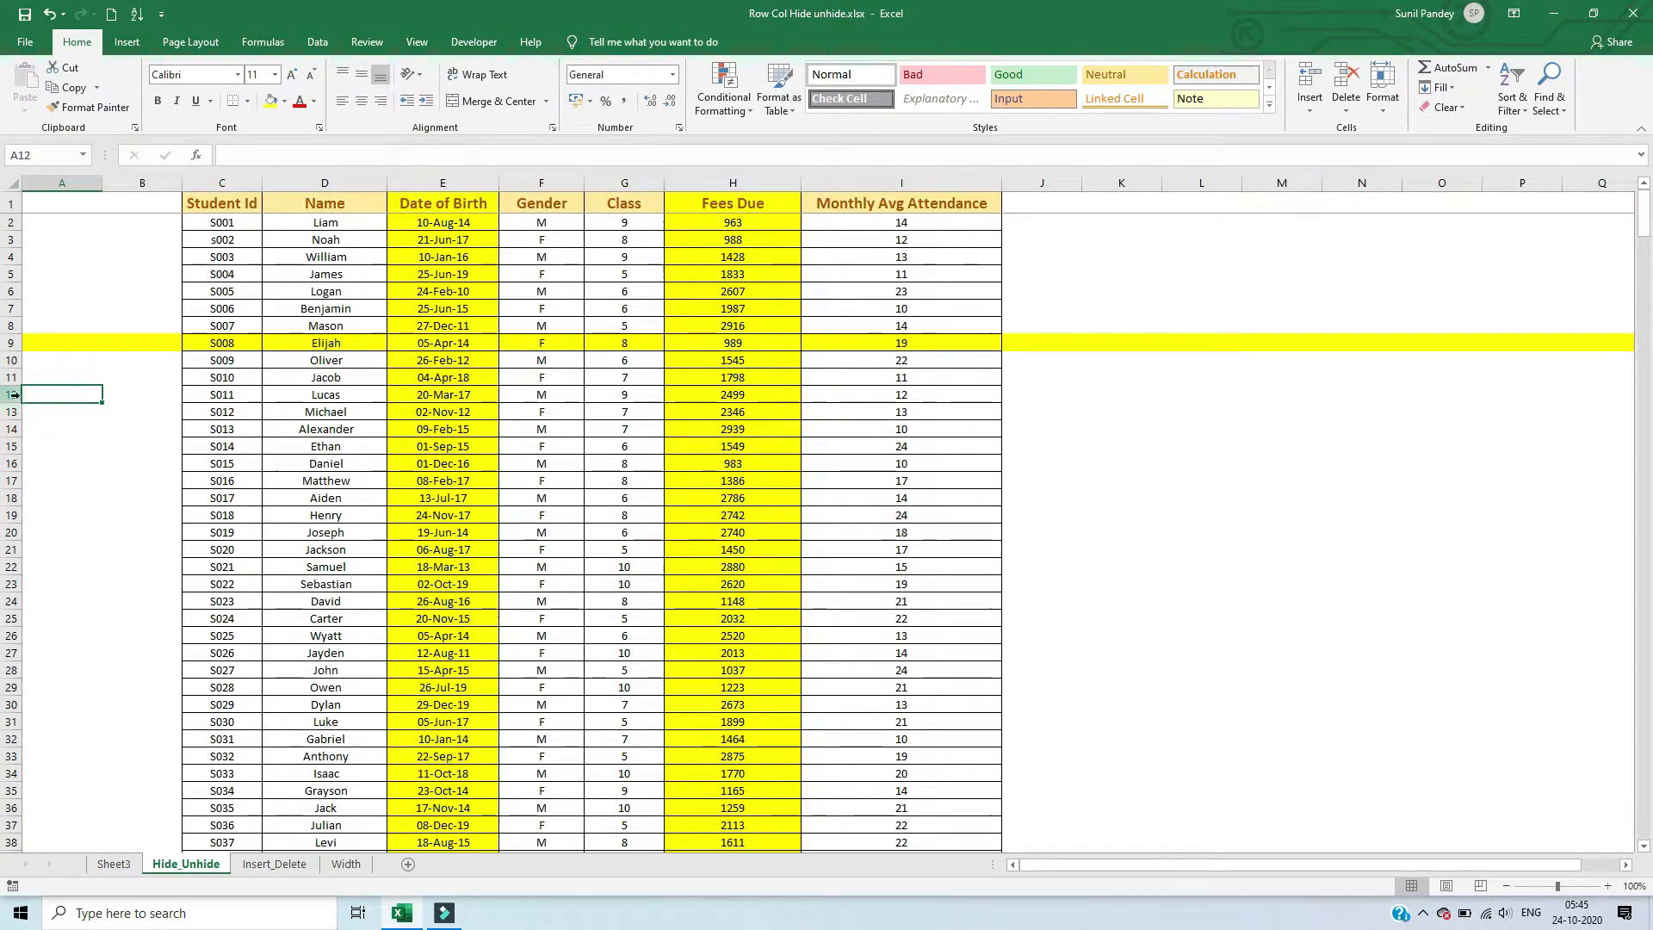
# Step: Select the non-adjacent rows 12, 17, 21 and 24 together and fill them with yellow
pyautogui.click(15, 394)
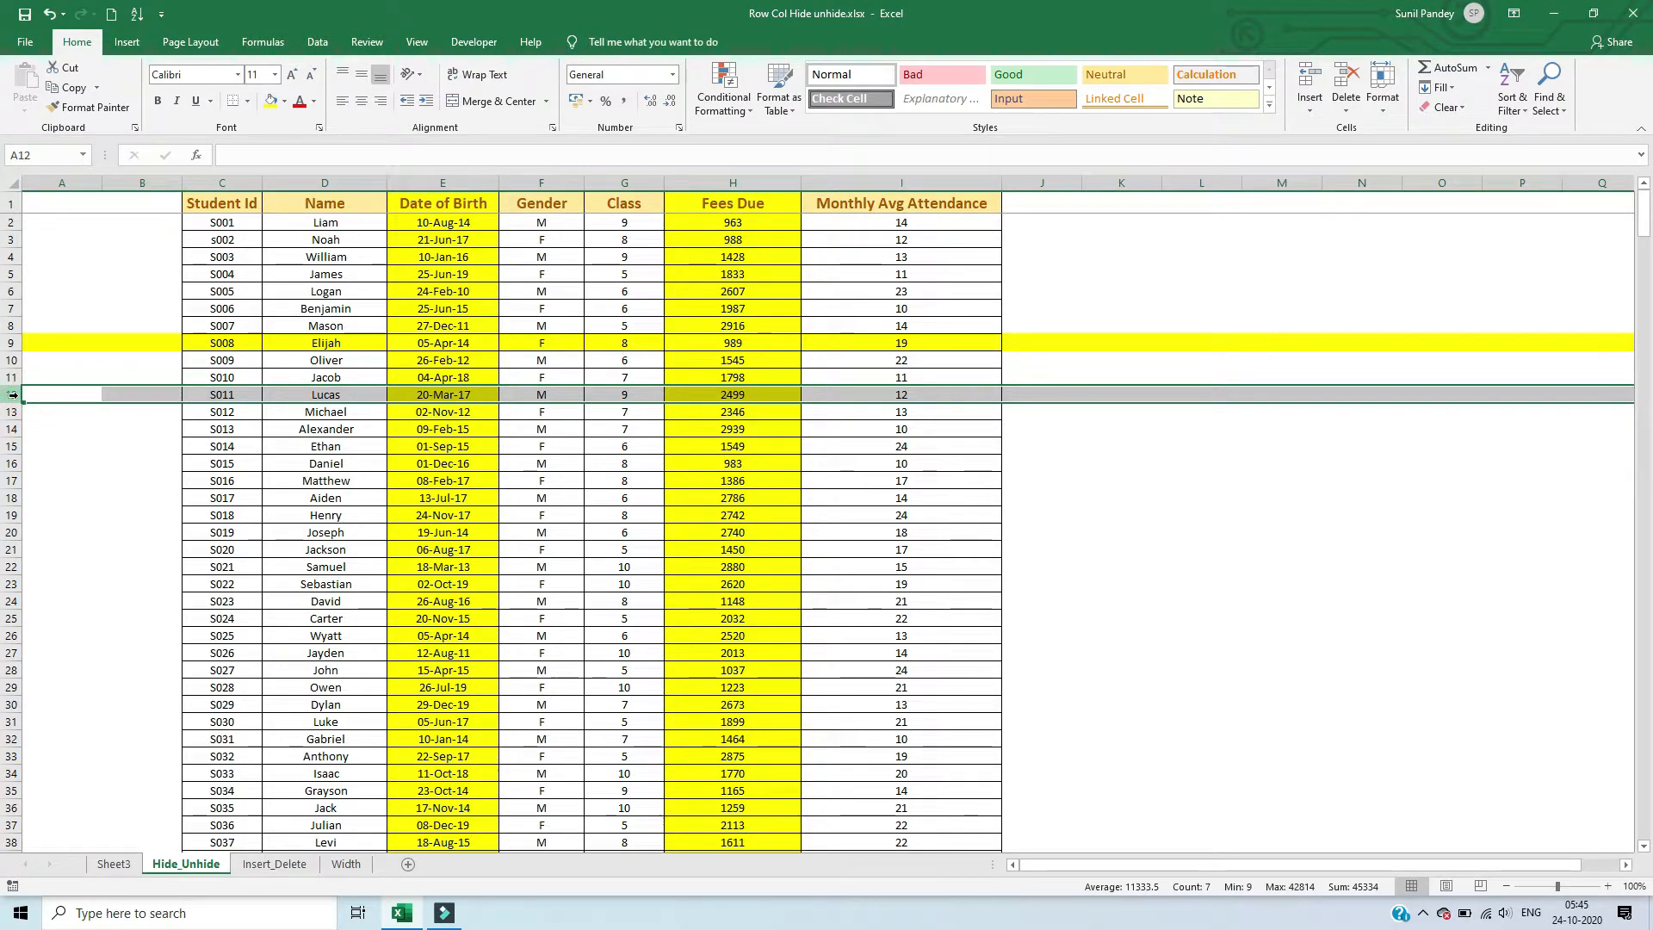
pyautogui.keyDown('ctrl'); pyautogui.click(12, 480); pyautogui.keyUp('ctrl')
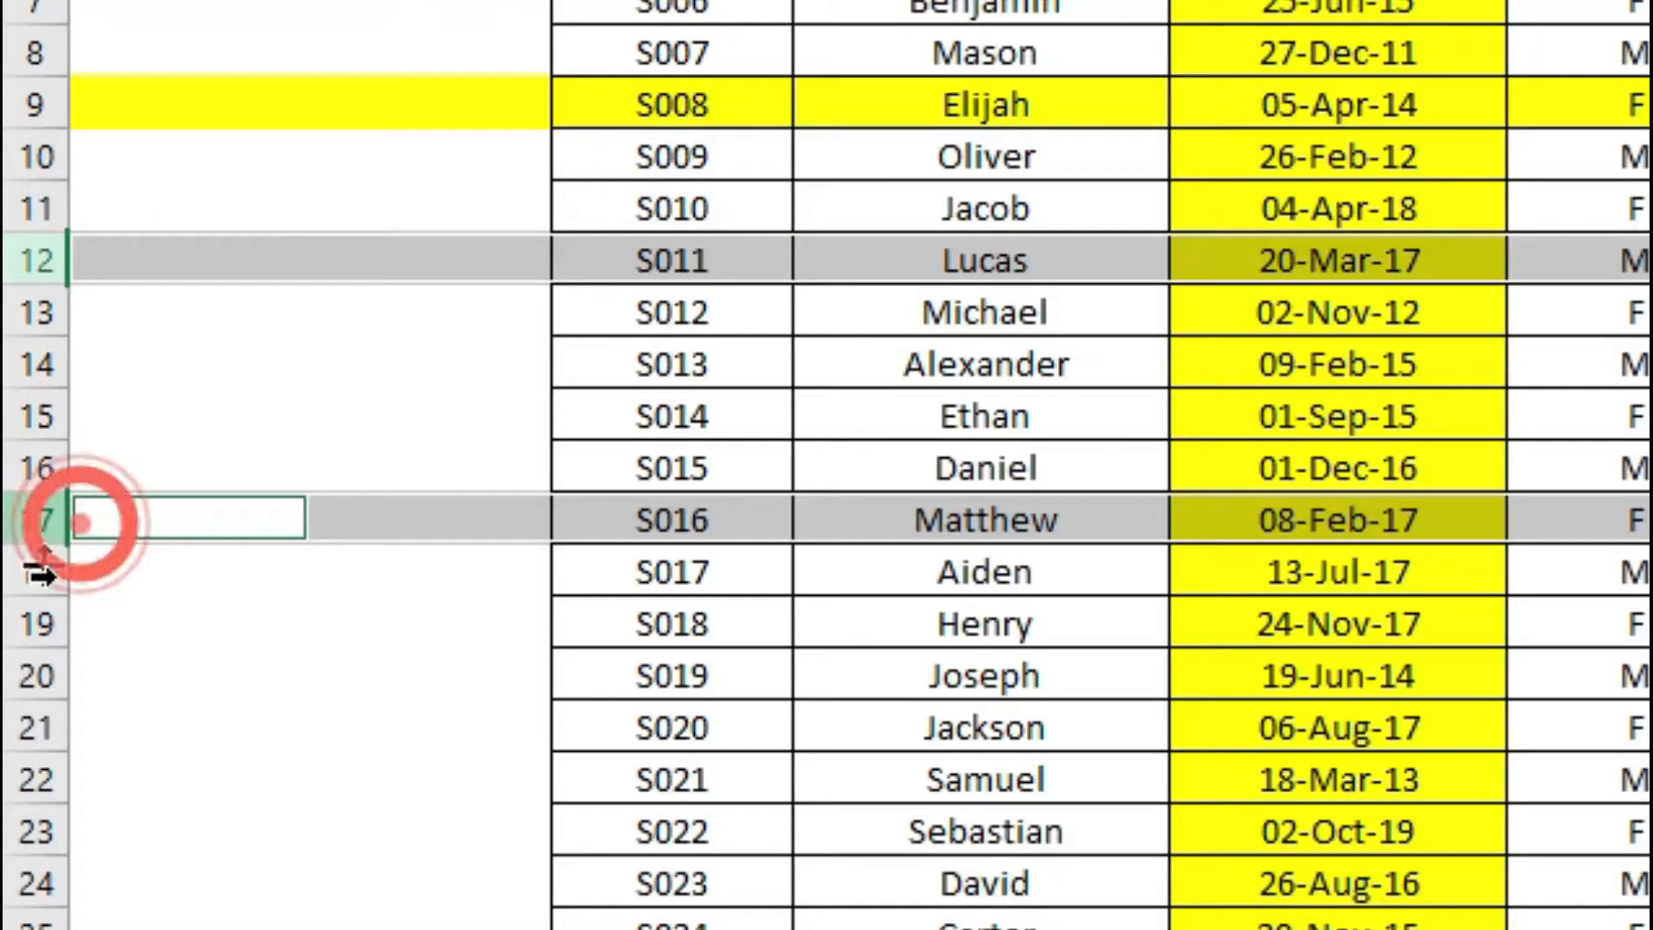
pyautogui.keyDown('ctrl'); pyautogui.click(12, 549); pyautogui.keyUp('ctrl')
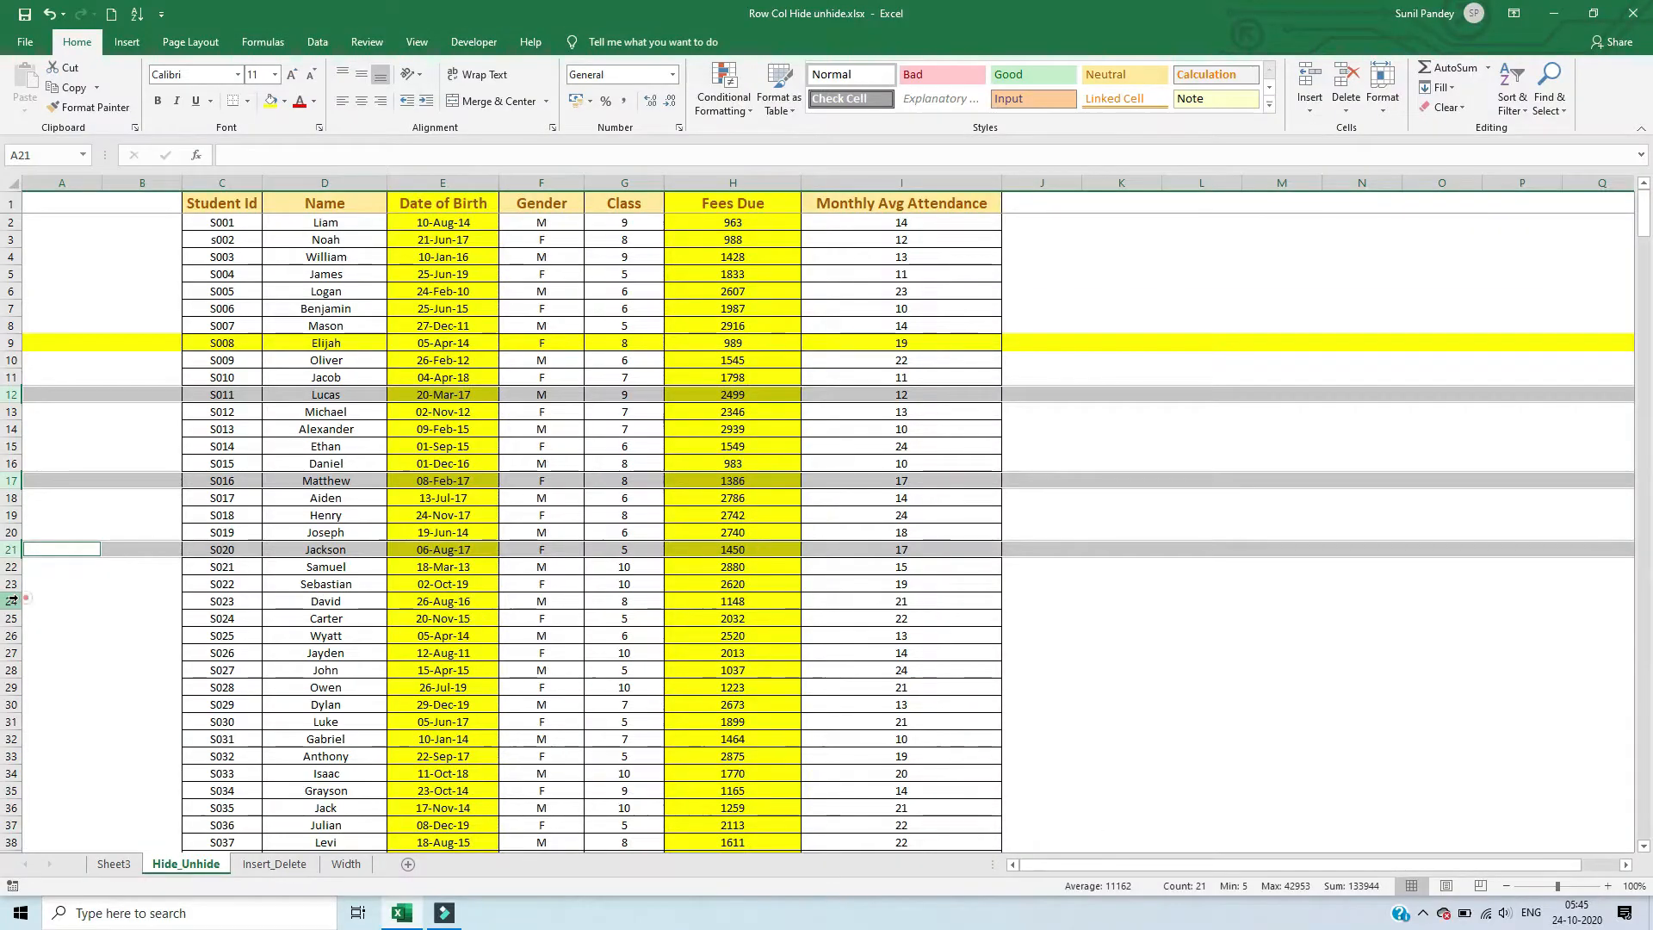
pyautogui.keyDown('ctrl'); pyautogui.click(35, 882); pyautogui.keyUp('ctrl')
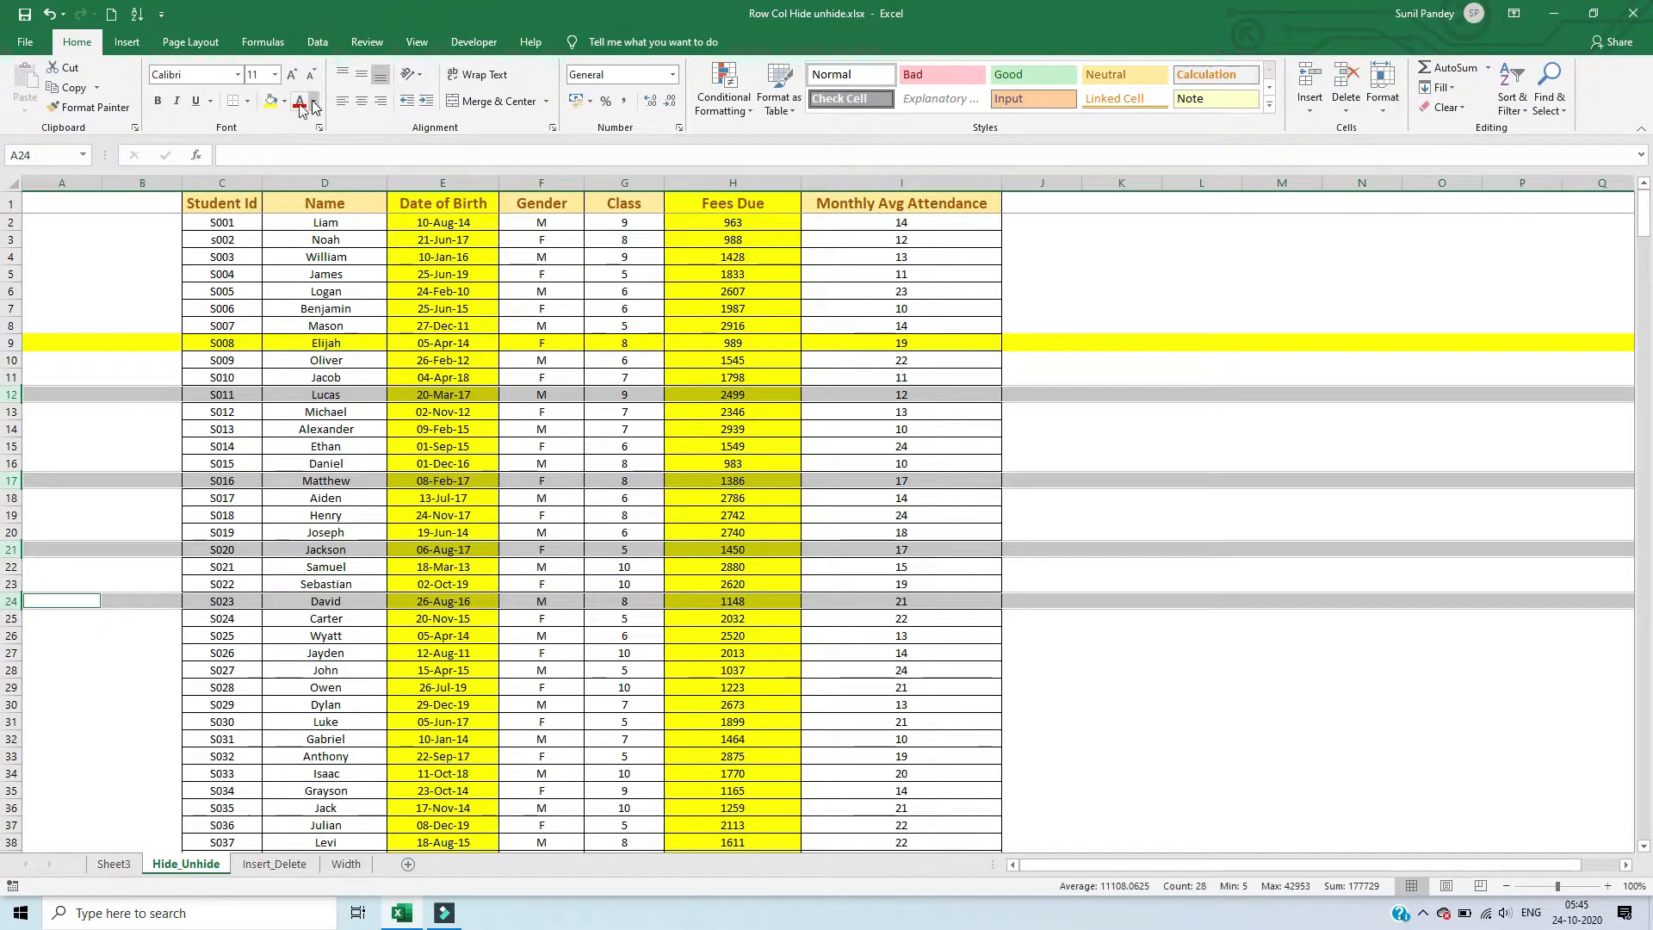
pyautogui.click(271, 101)
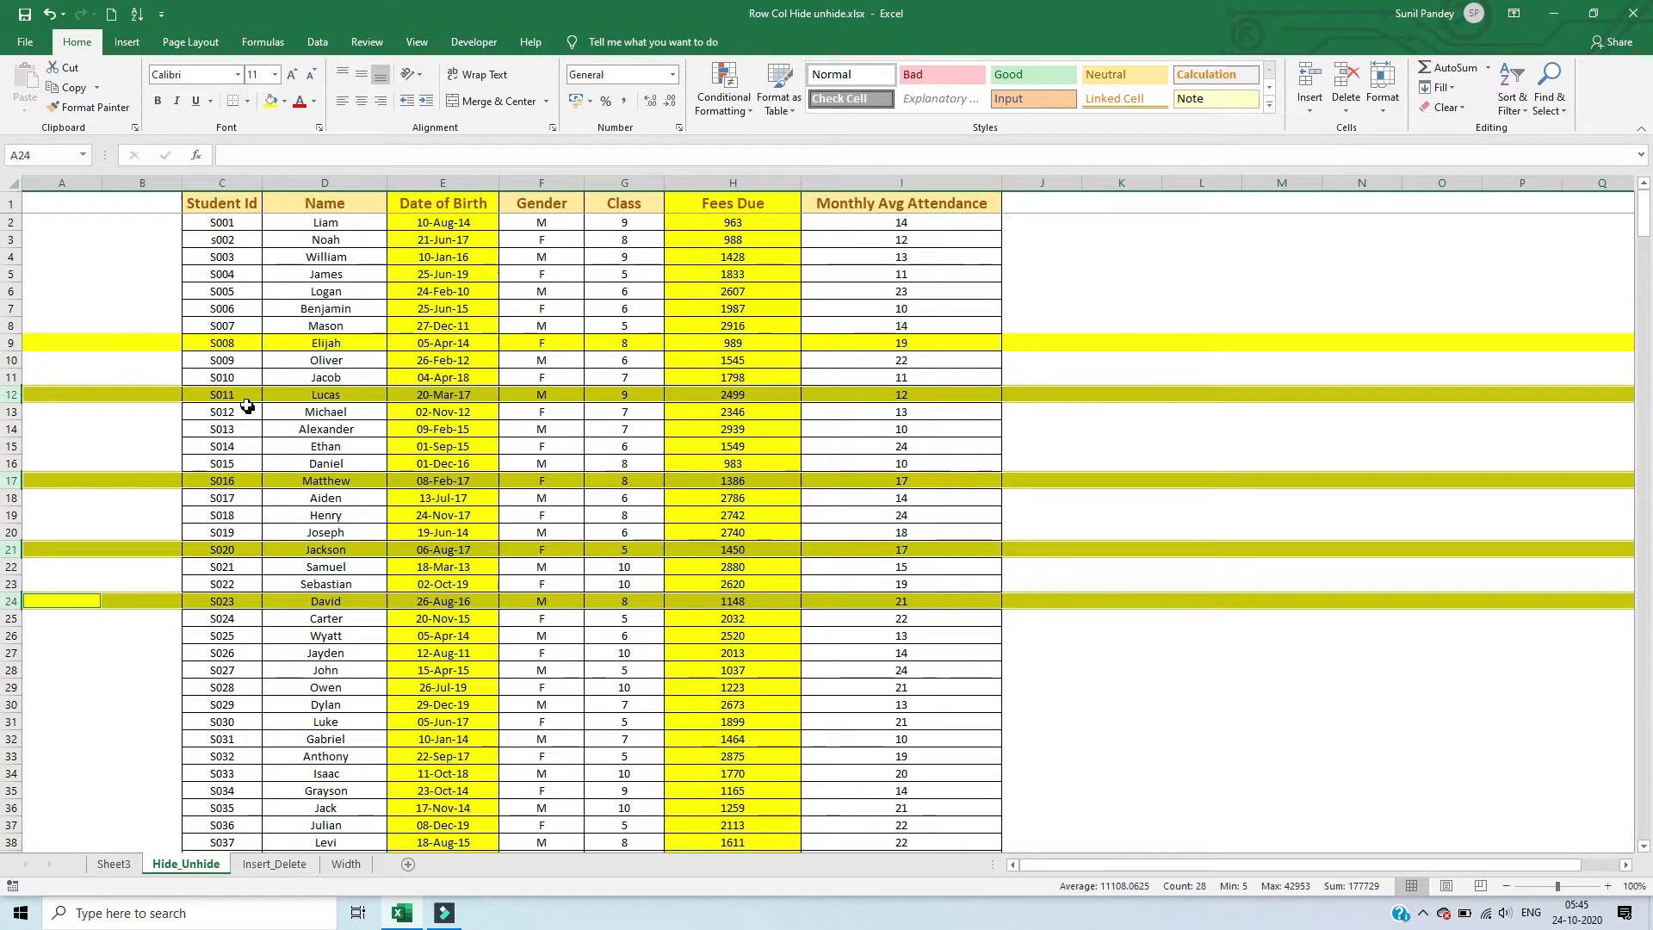
# Step: Select the adjacent rows 28 to 33 and fill them with yellow
pyautogui.moveTo(13, 670); pyautogui.dragTo(17, 756)
pyautogui.click(271, 101)
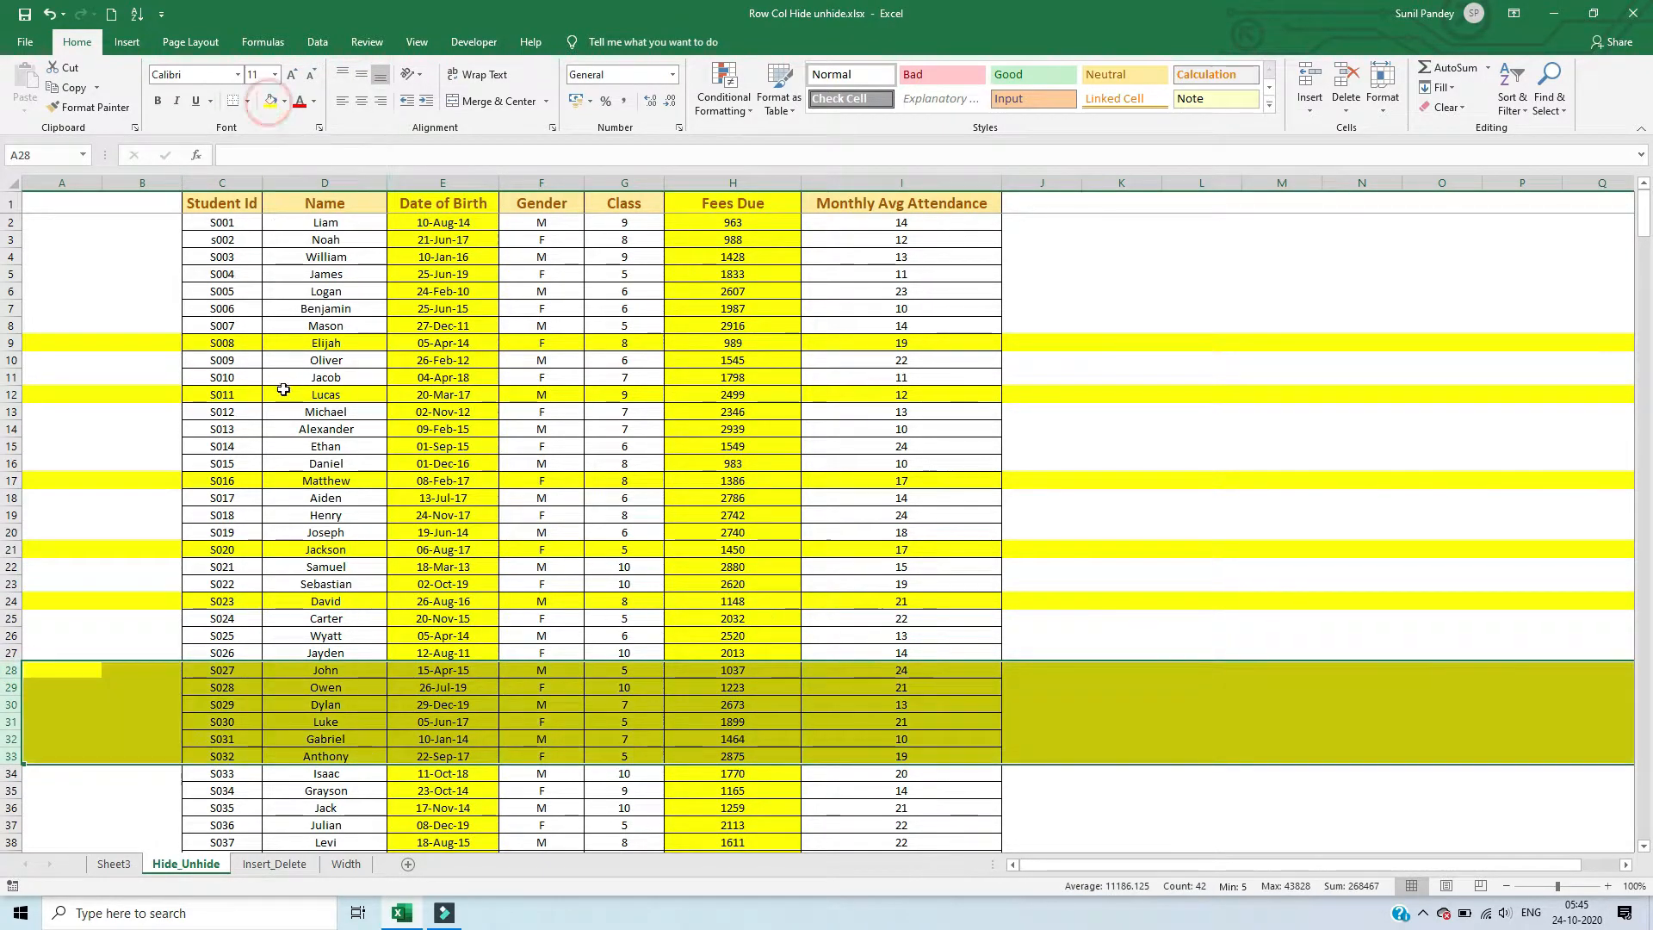
pyautogui.click(283, 396)
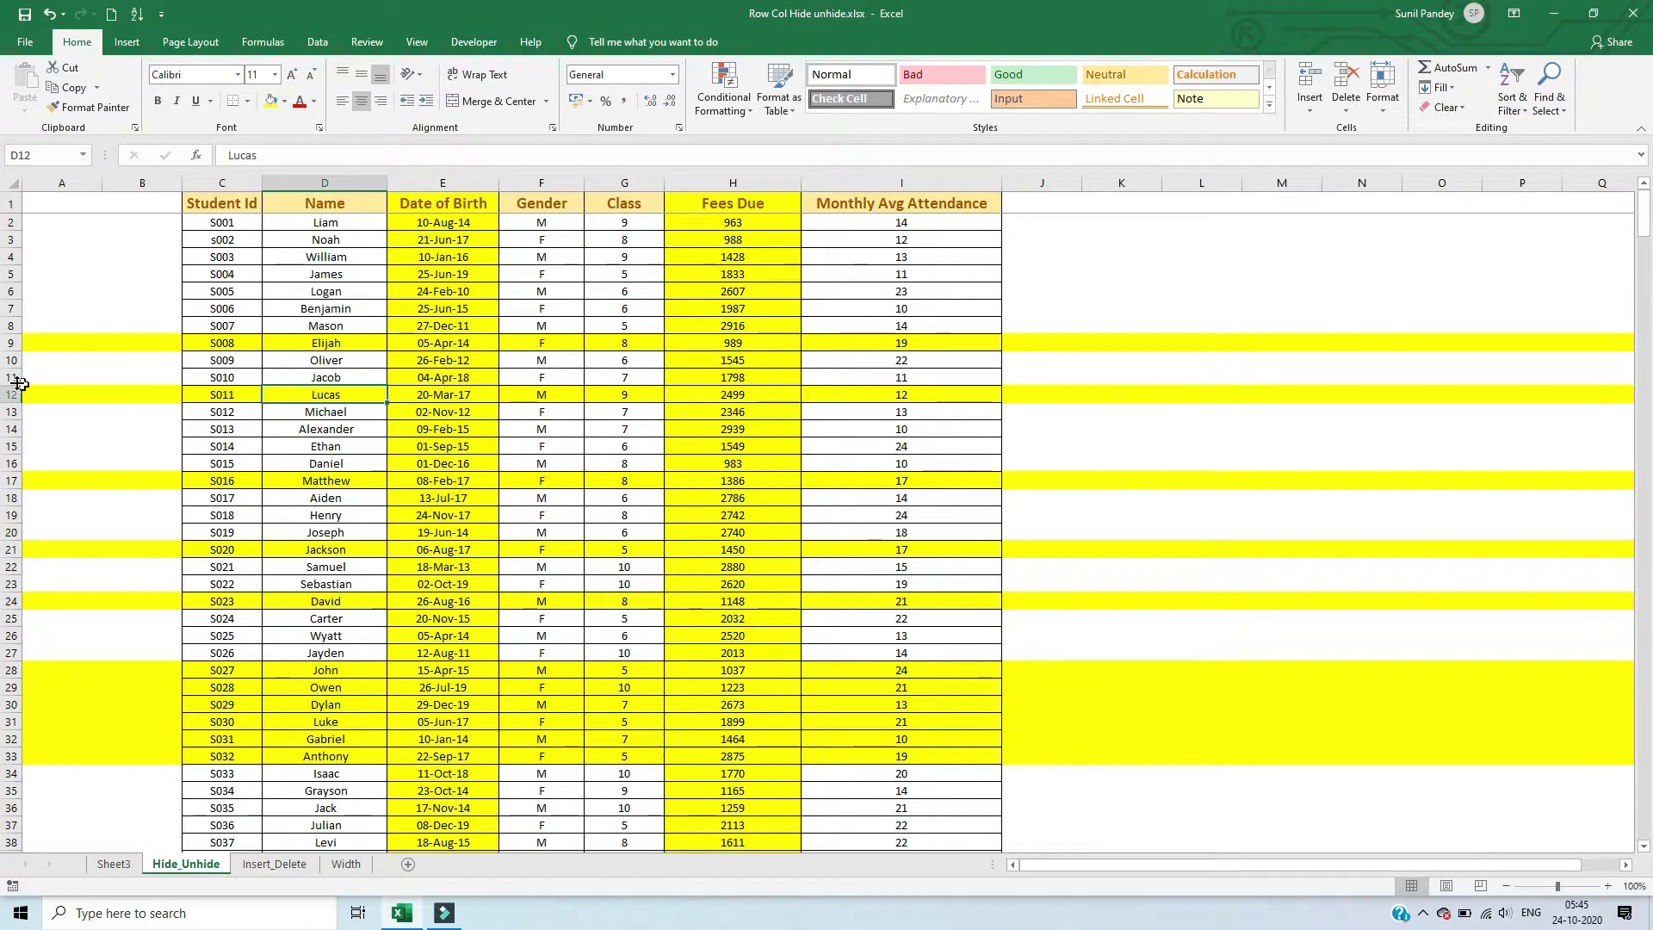
# Step: Hide row 9 from a single selected cell in it, using the cell format visibility options
pyautogui.click(44, 341)
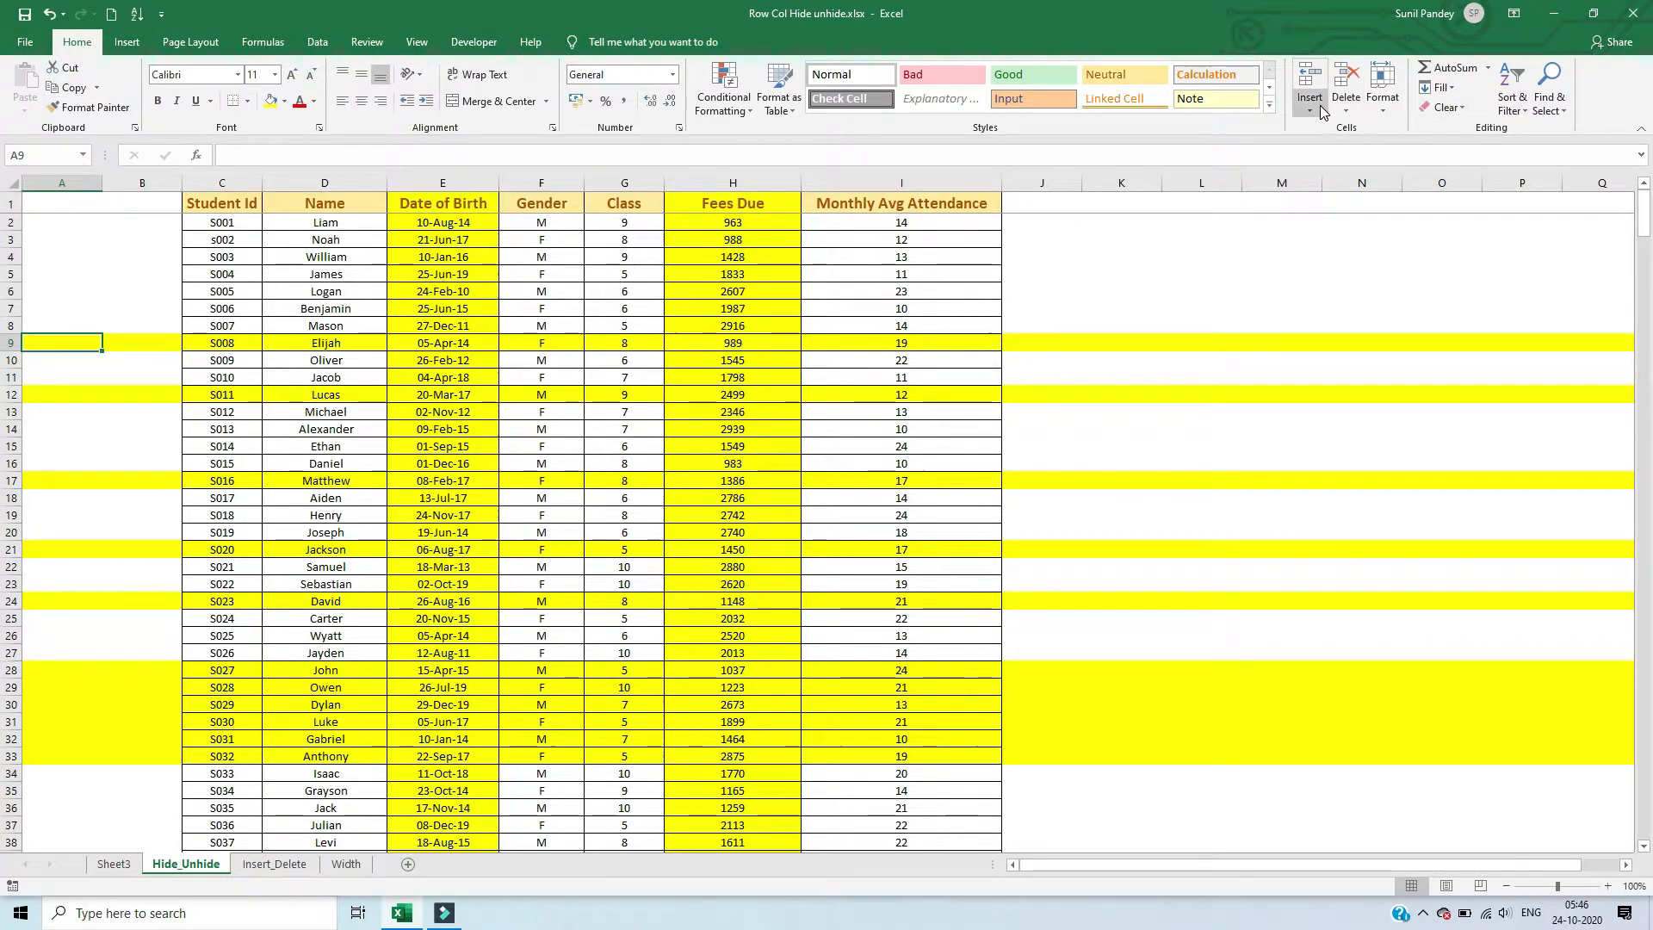
pyautogui.click(1381, 108)
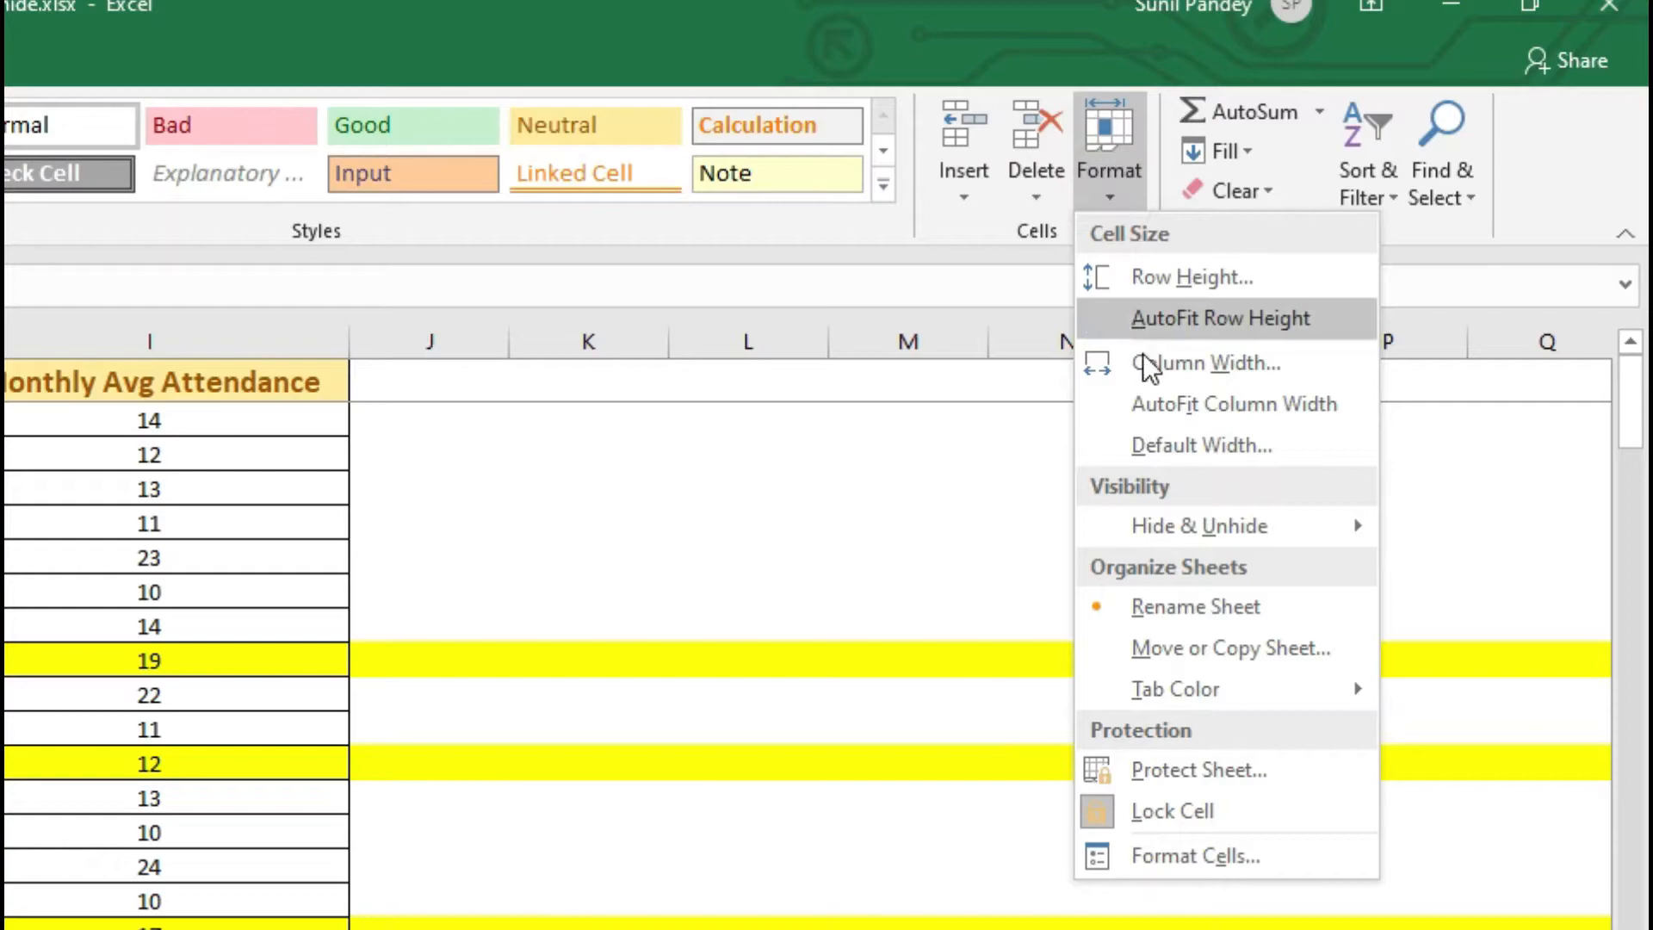
pyautogui.moveTo(1426, 275)
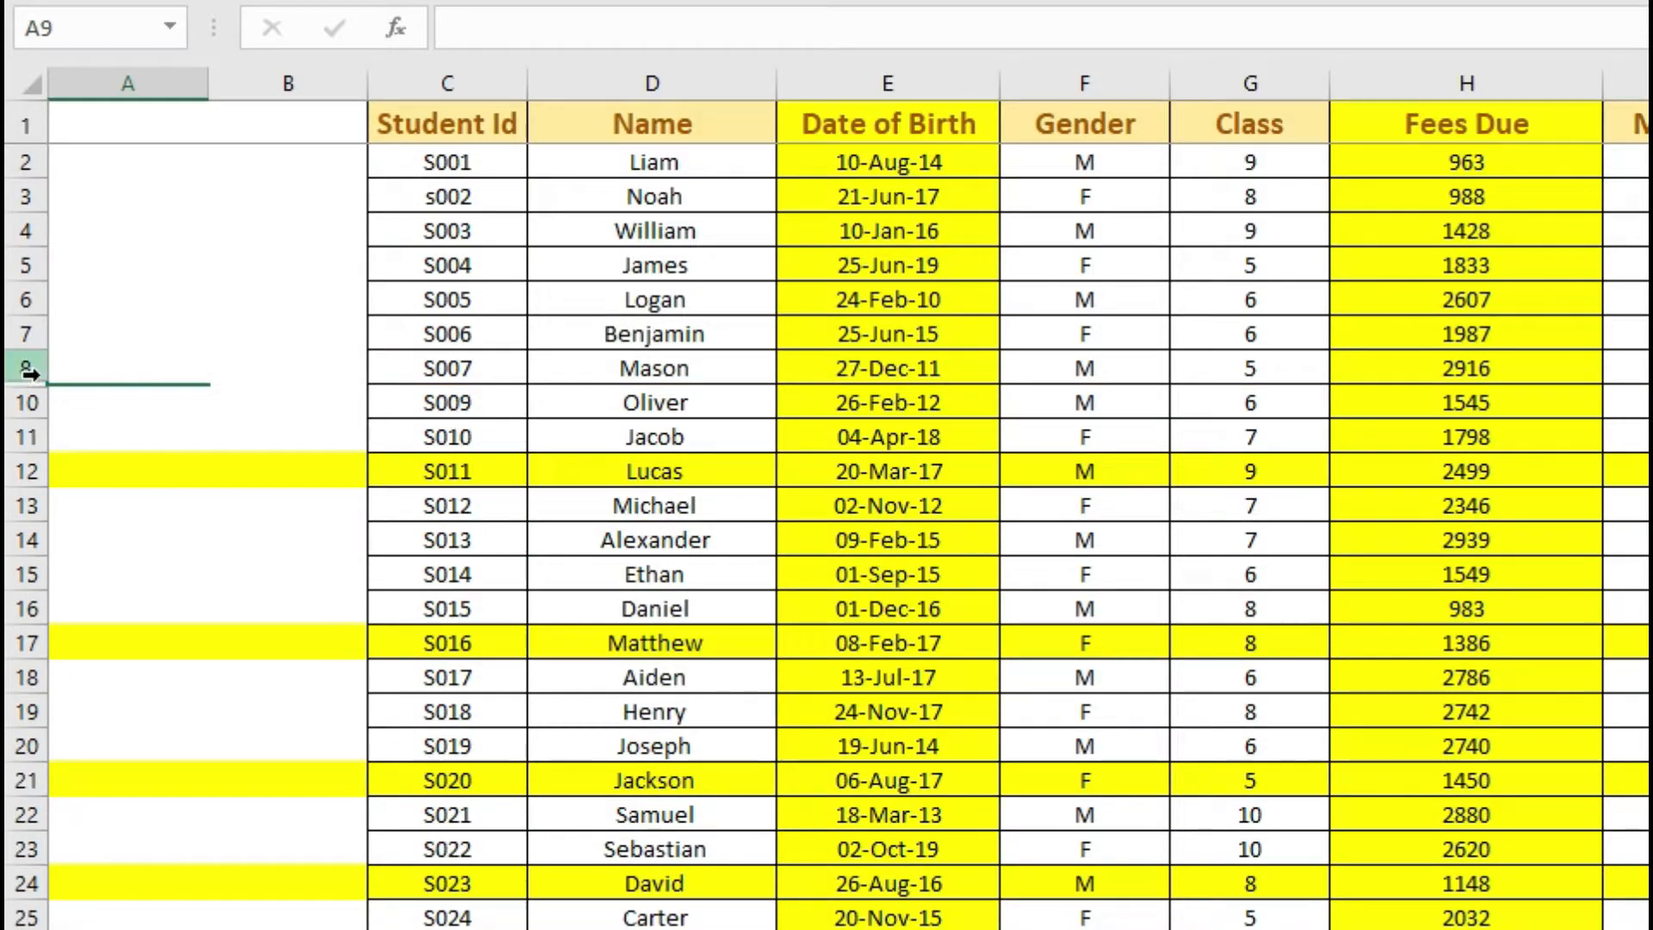
pyautogui.click(92, 402)
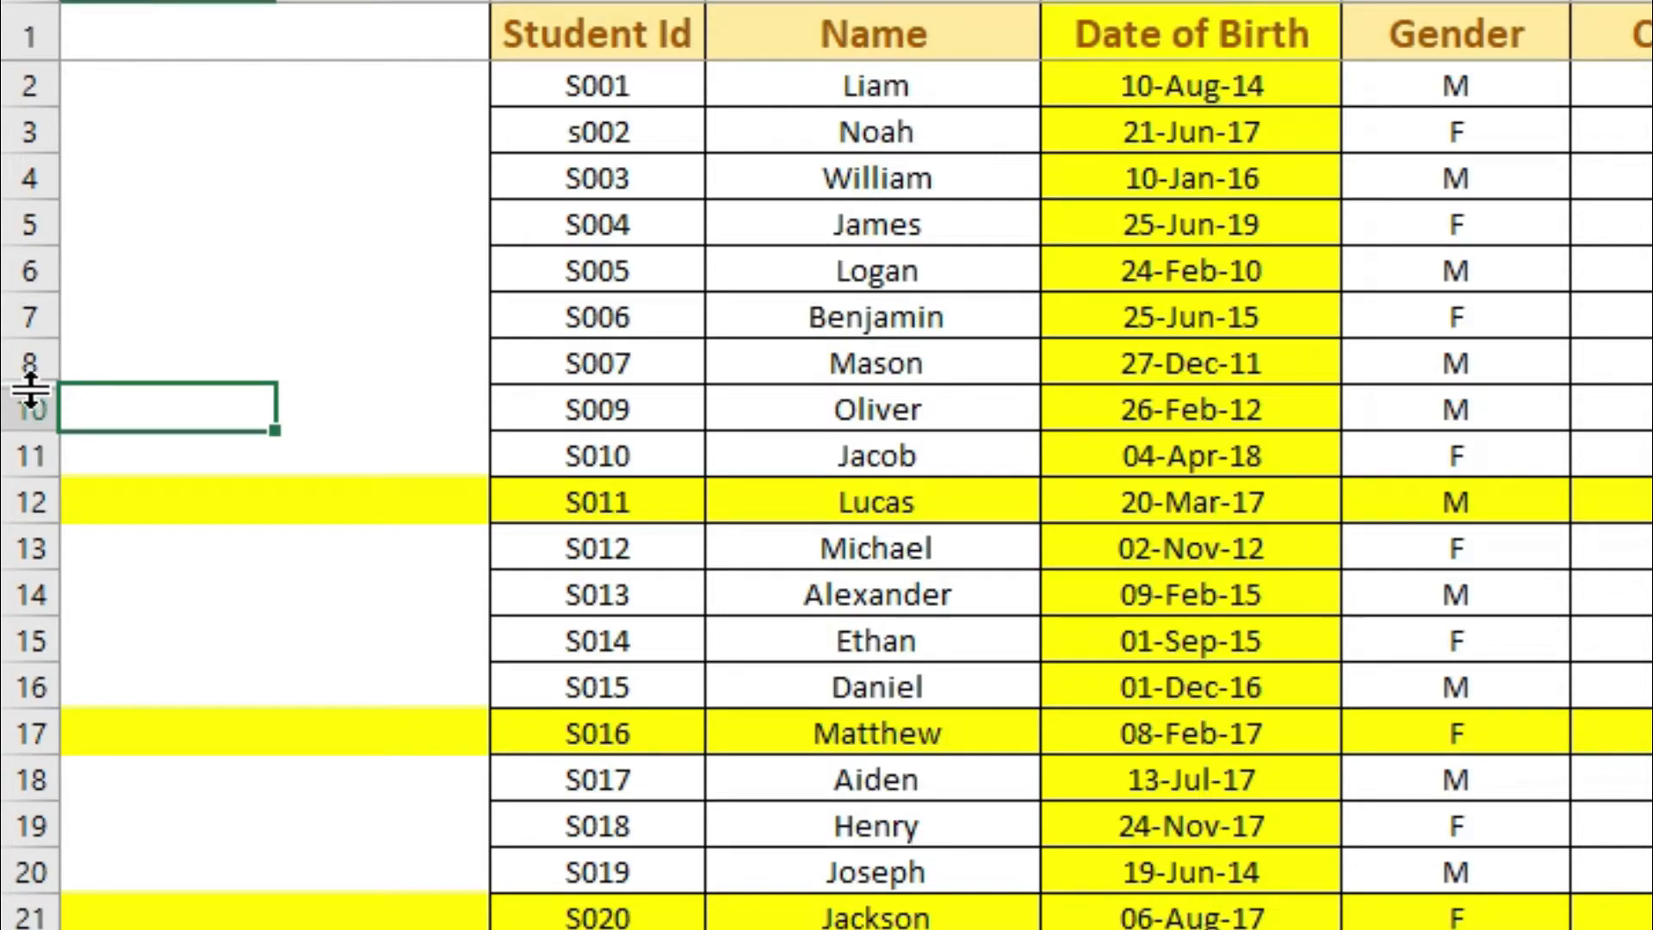
pyautogui.click(177, 443)
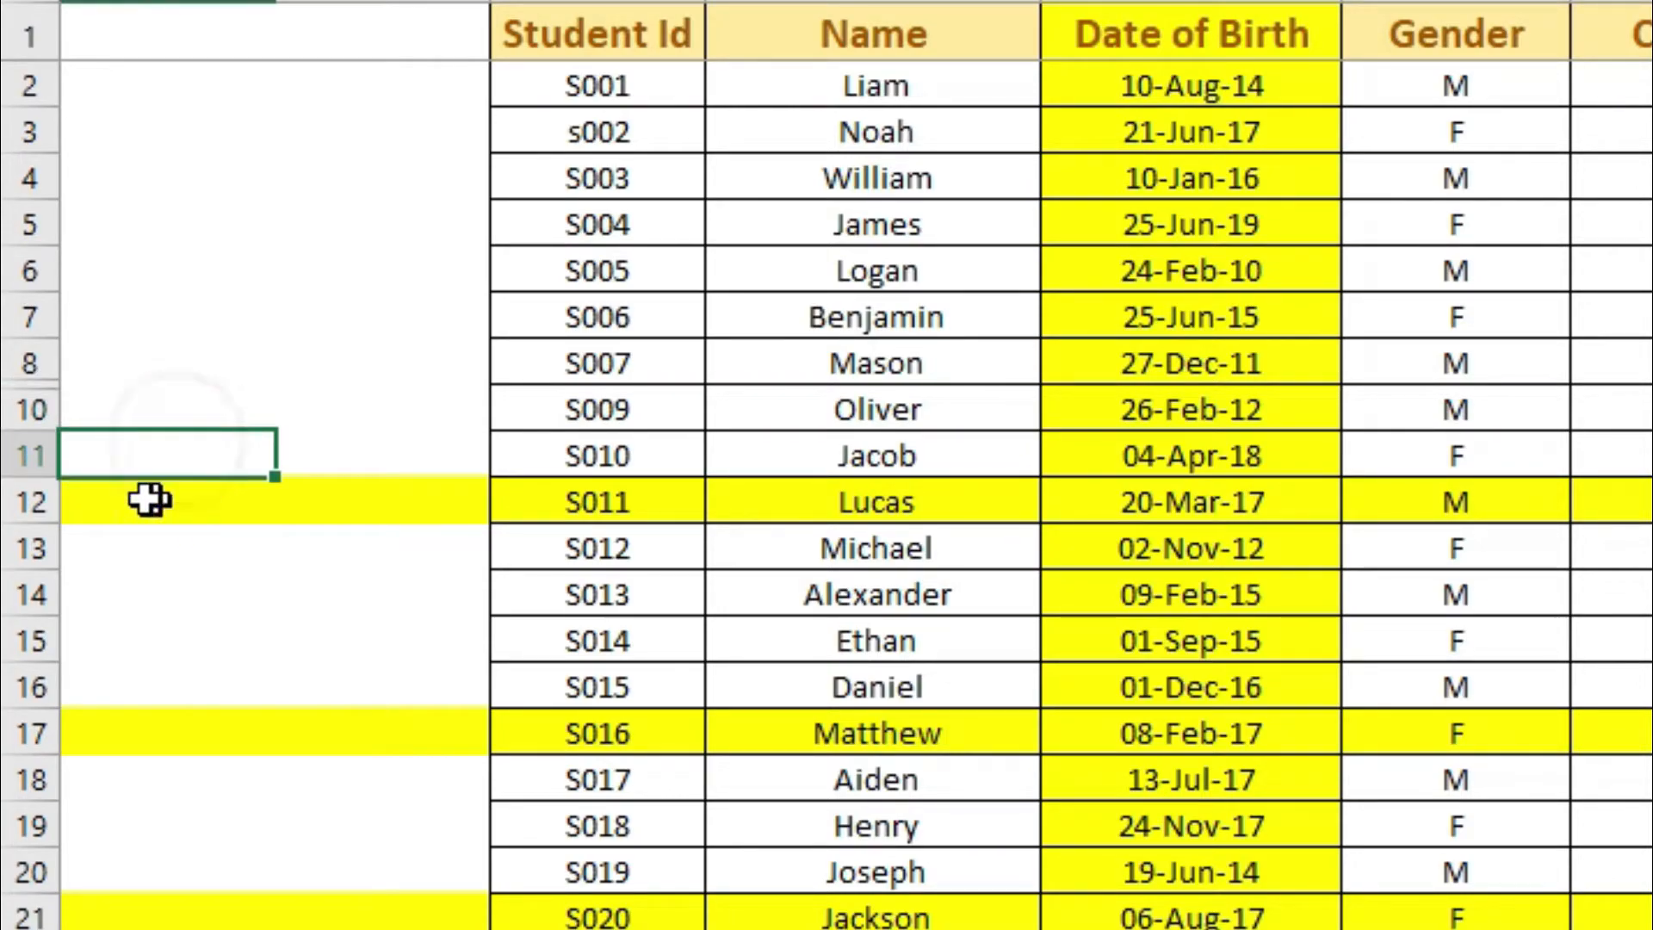
# Step: Select the whole of row 12 and hide it
pyautogui.click(33, 504)
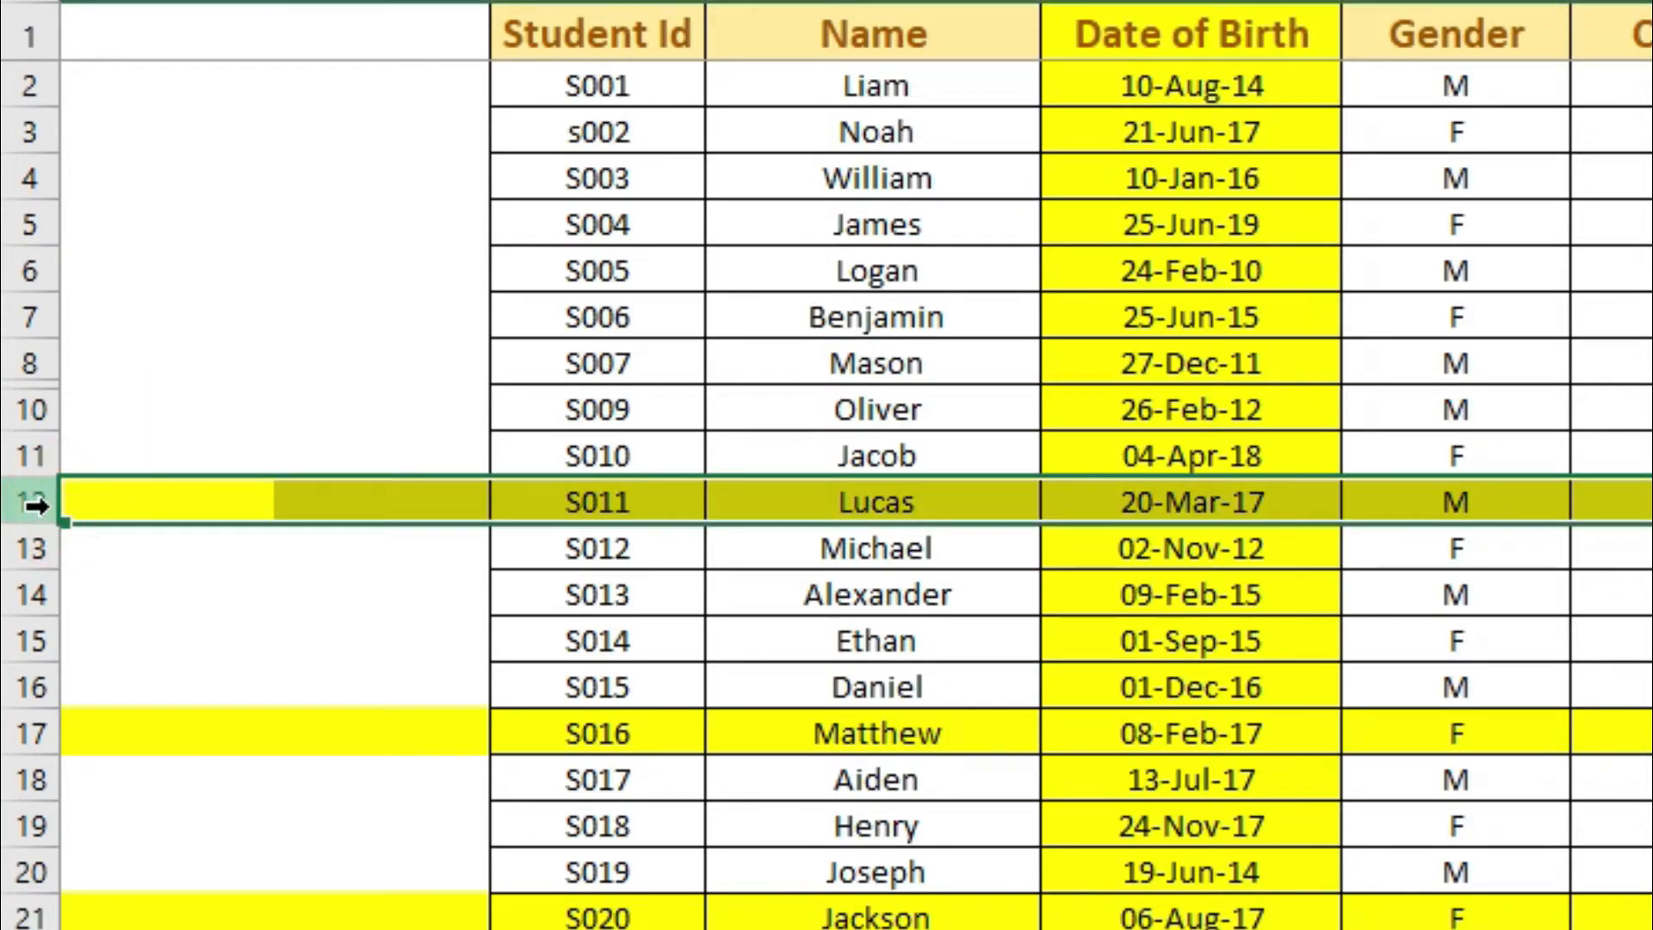
pyautogui.rightClick(33, 503)
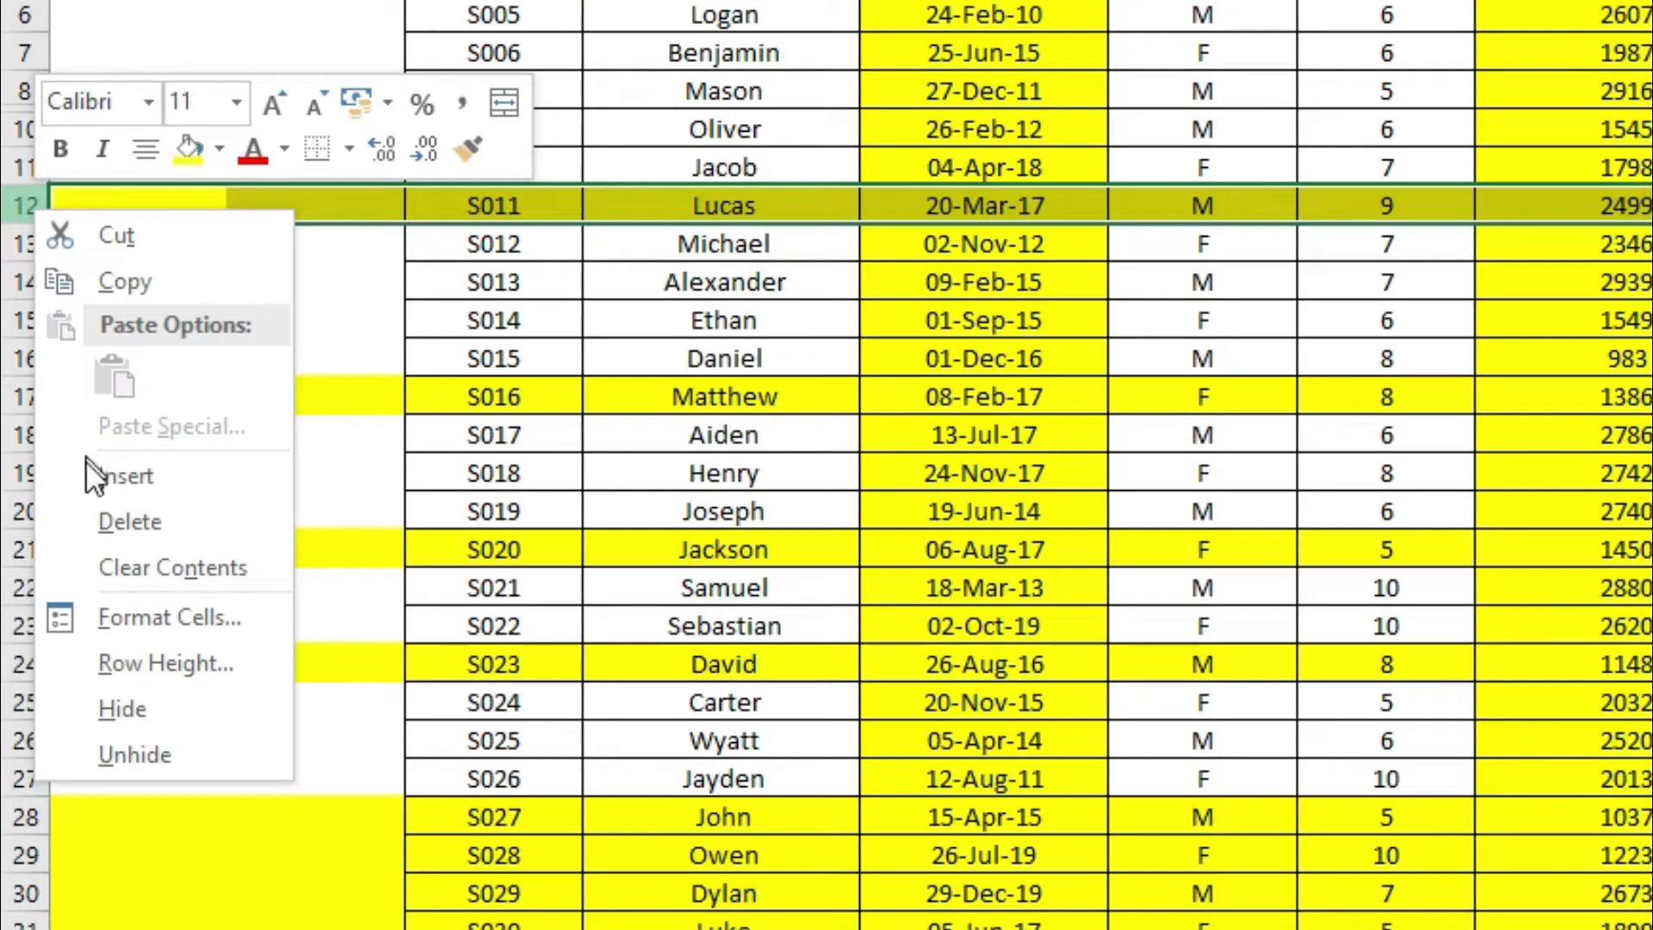
pyautogui.click(101, 708)
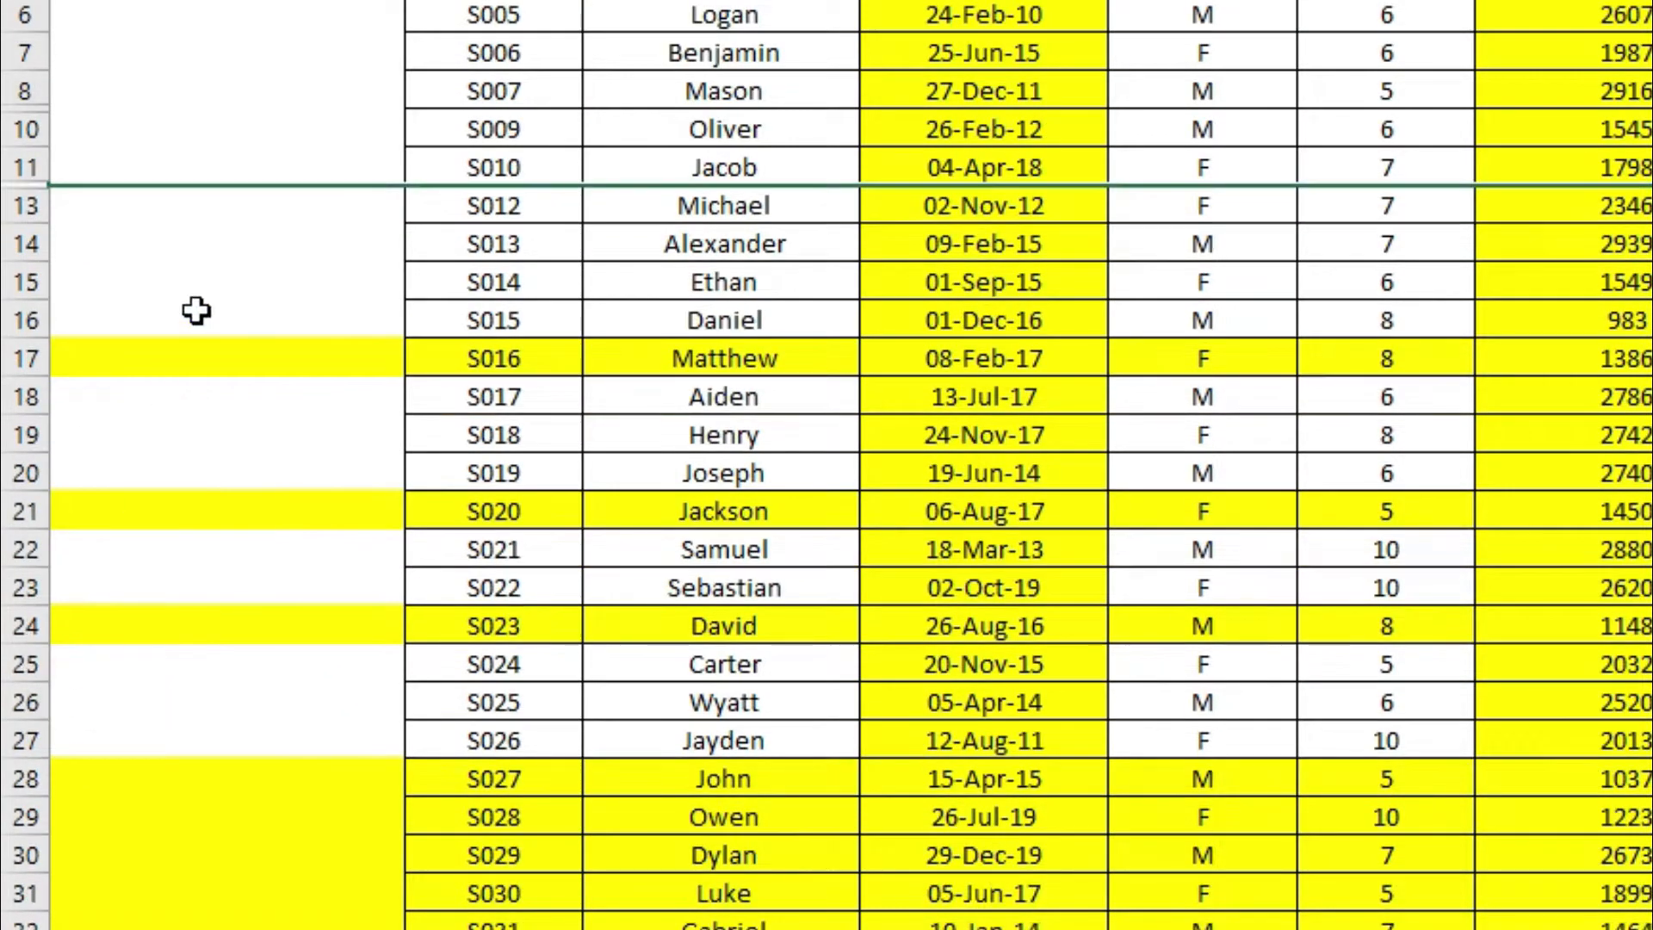
pyautogui.click(196, 284)
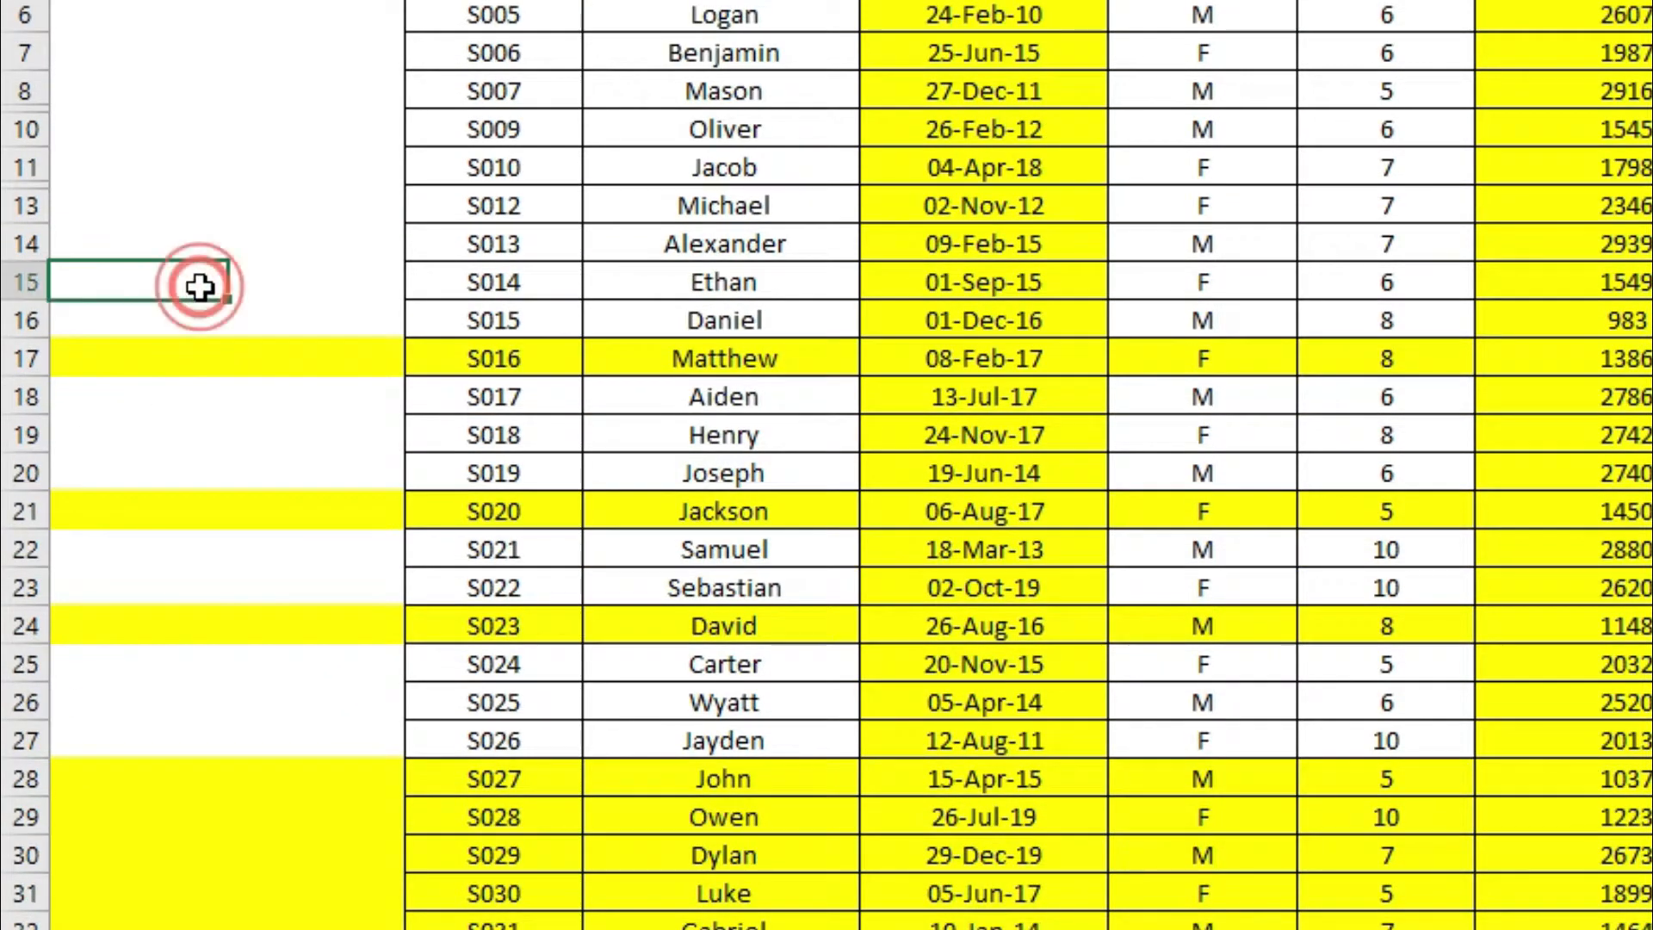
# Step: Select rows 17, 21, 24 and 28 to 33 together and hide them all at once
pyautogui.click(28, 361)
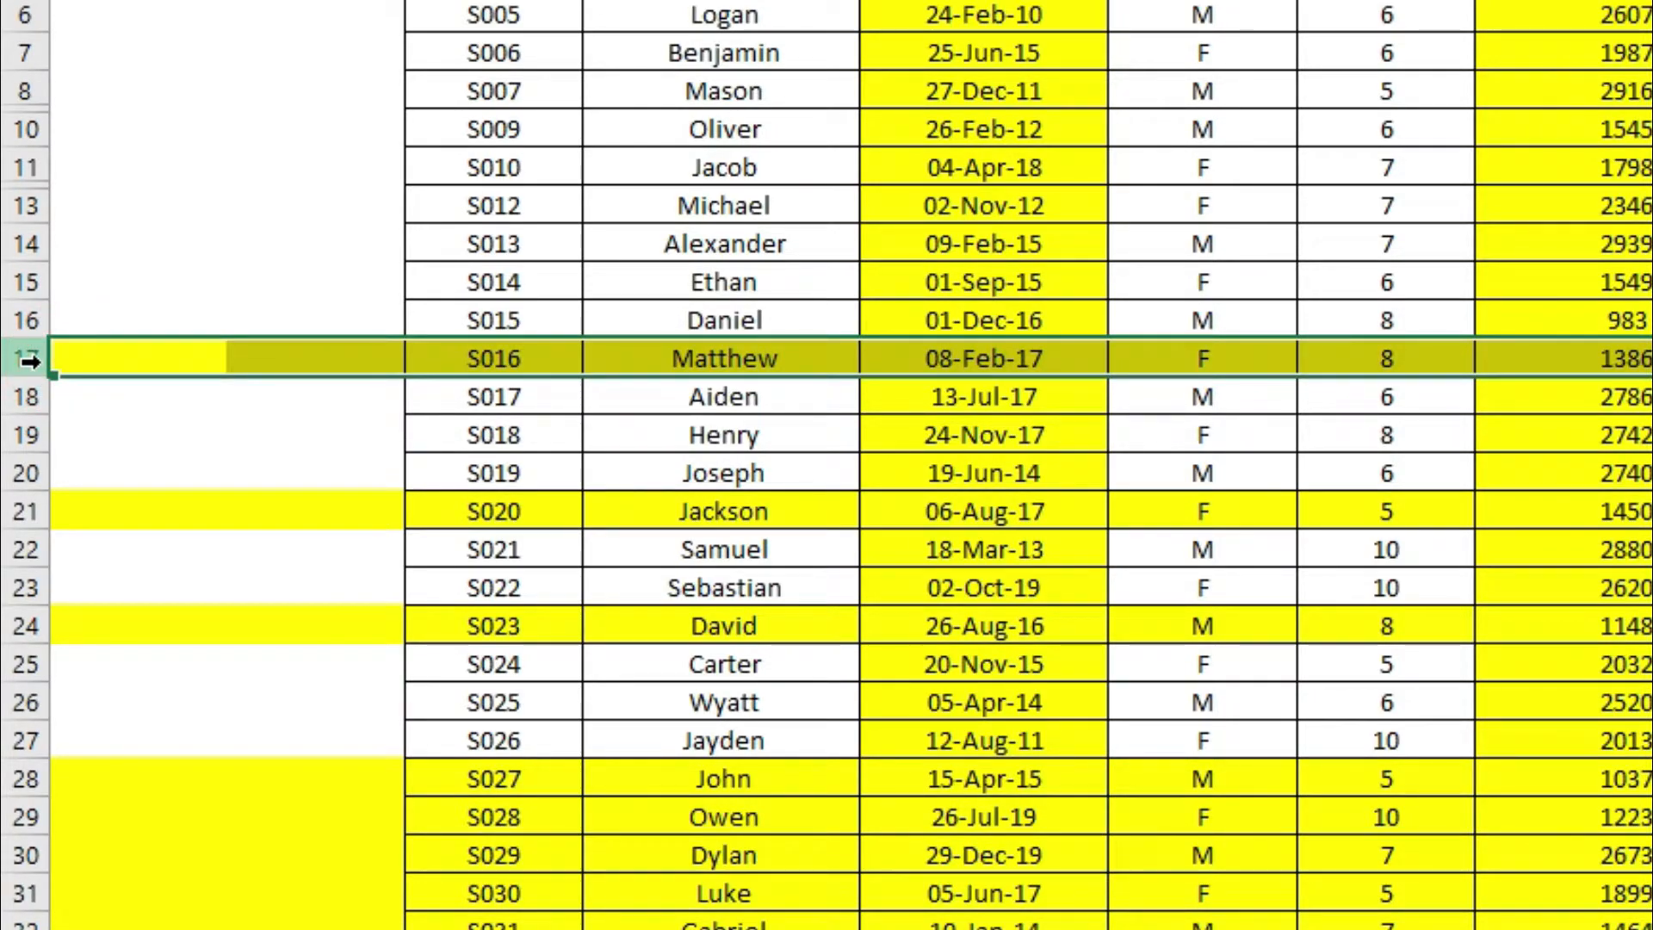
pyautogui.click(28, 360)
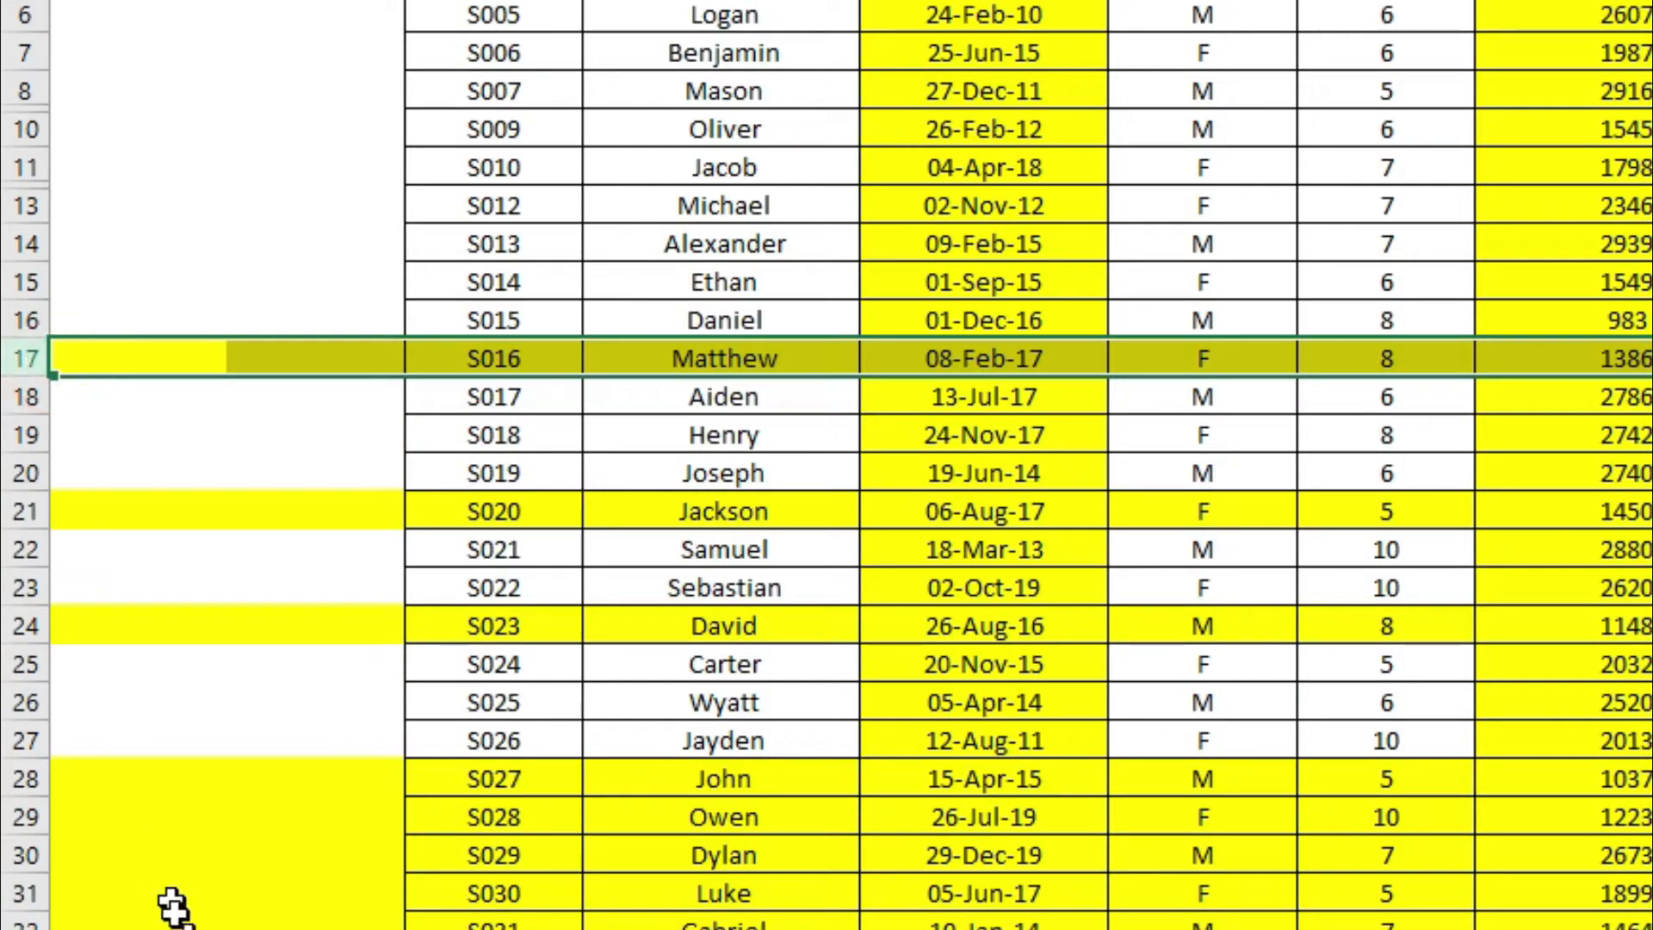
pyautogui.keyDown('ctrl'); pyautogui.click(29, 515); pyautogui.keyUp('ctrl')
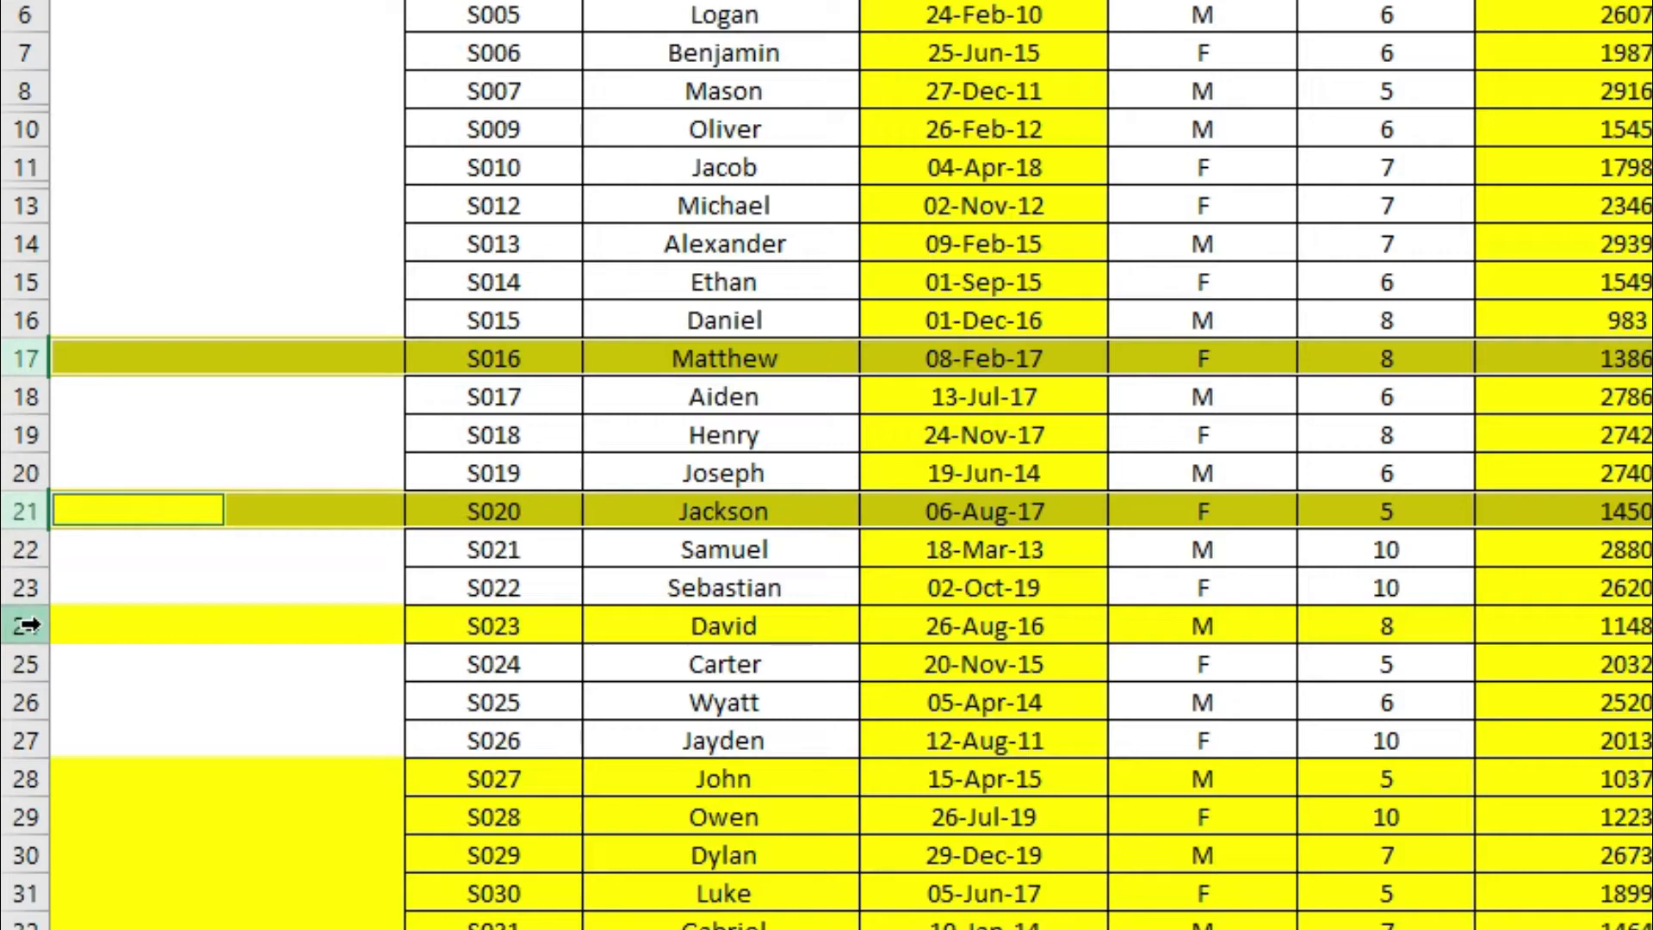
pyautogui.keyDown('ctrl'); pyautogui.click(26, 626); pyautogui.keyUp('ctrl')
pyautogui.keyDown('ctrl'); pyautogui.click(26, 778); pyautogui.keyUp('ctrl')
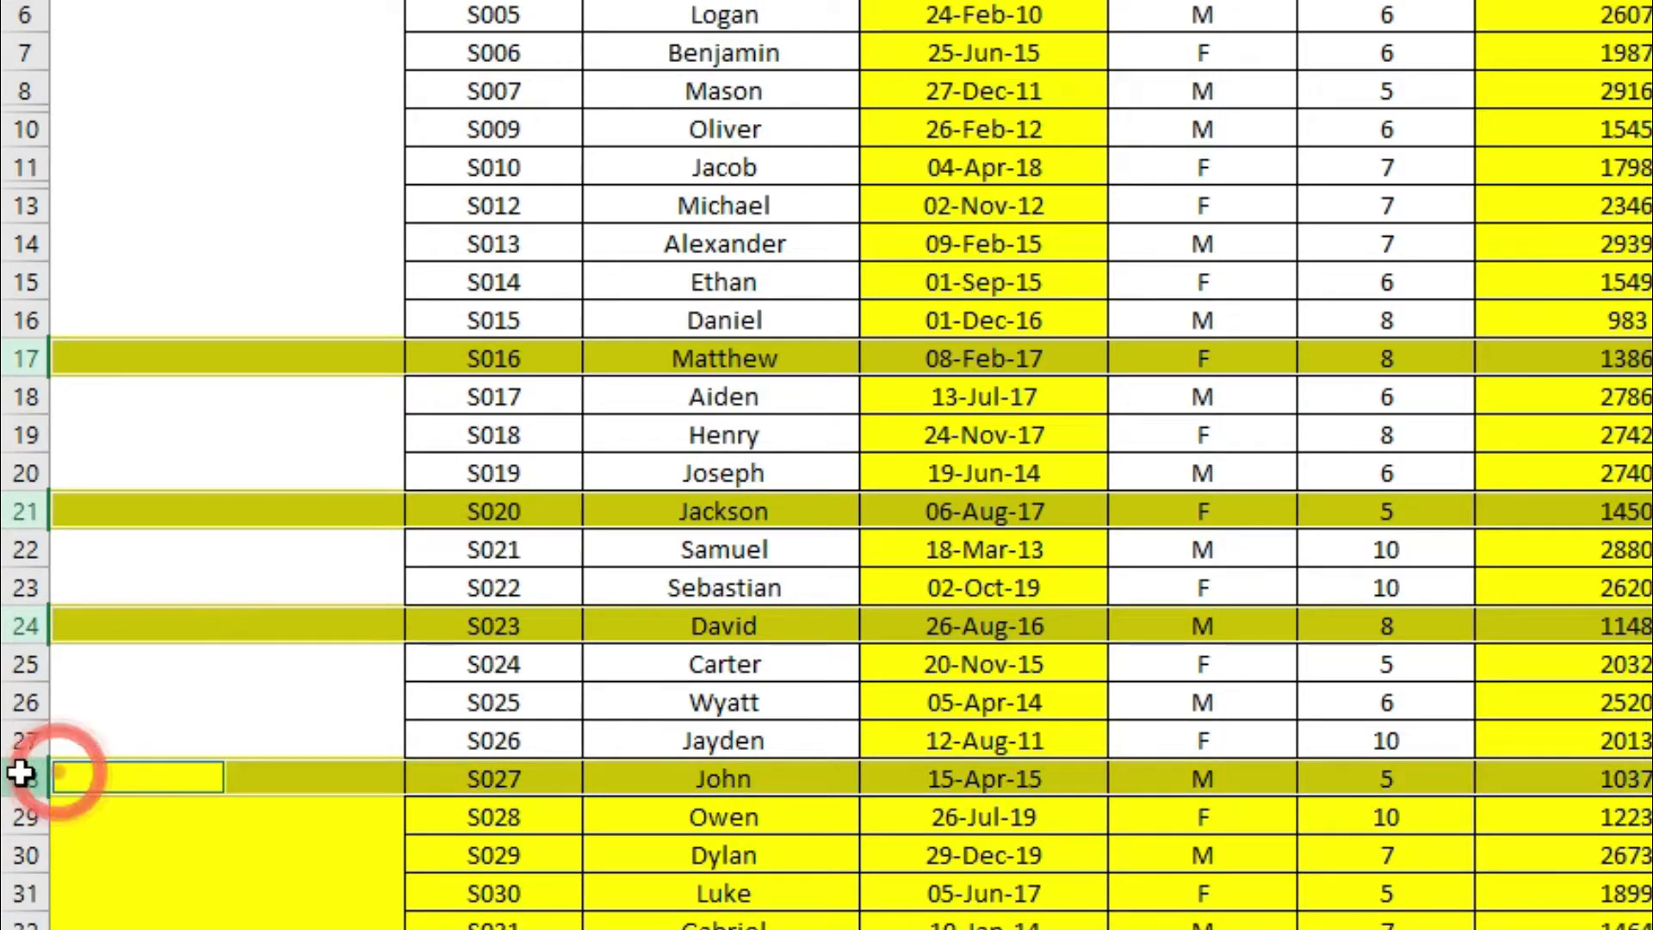
pyautogui.moveTo(16, 628); pyautogui.dragTo(15, 778)
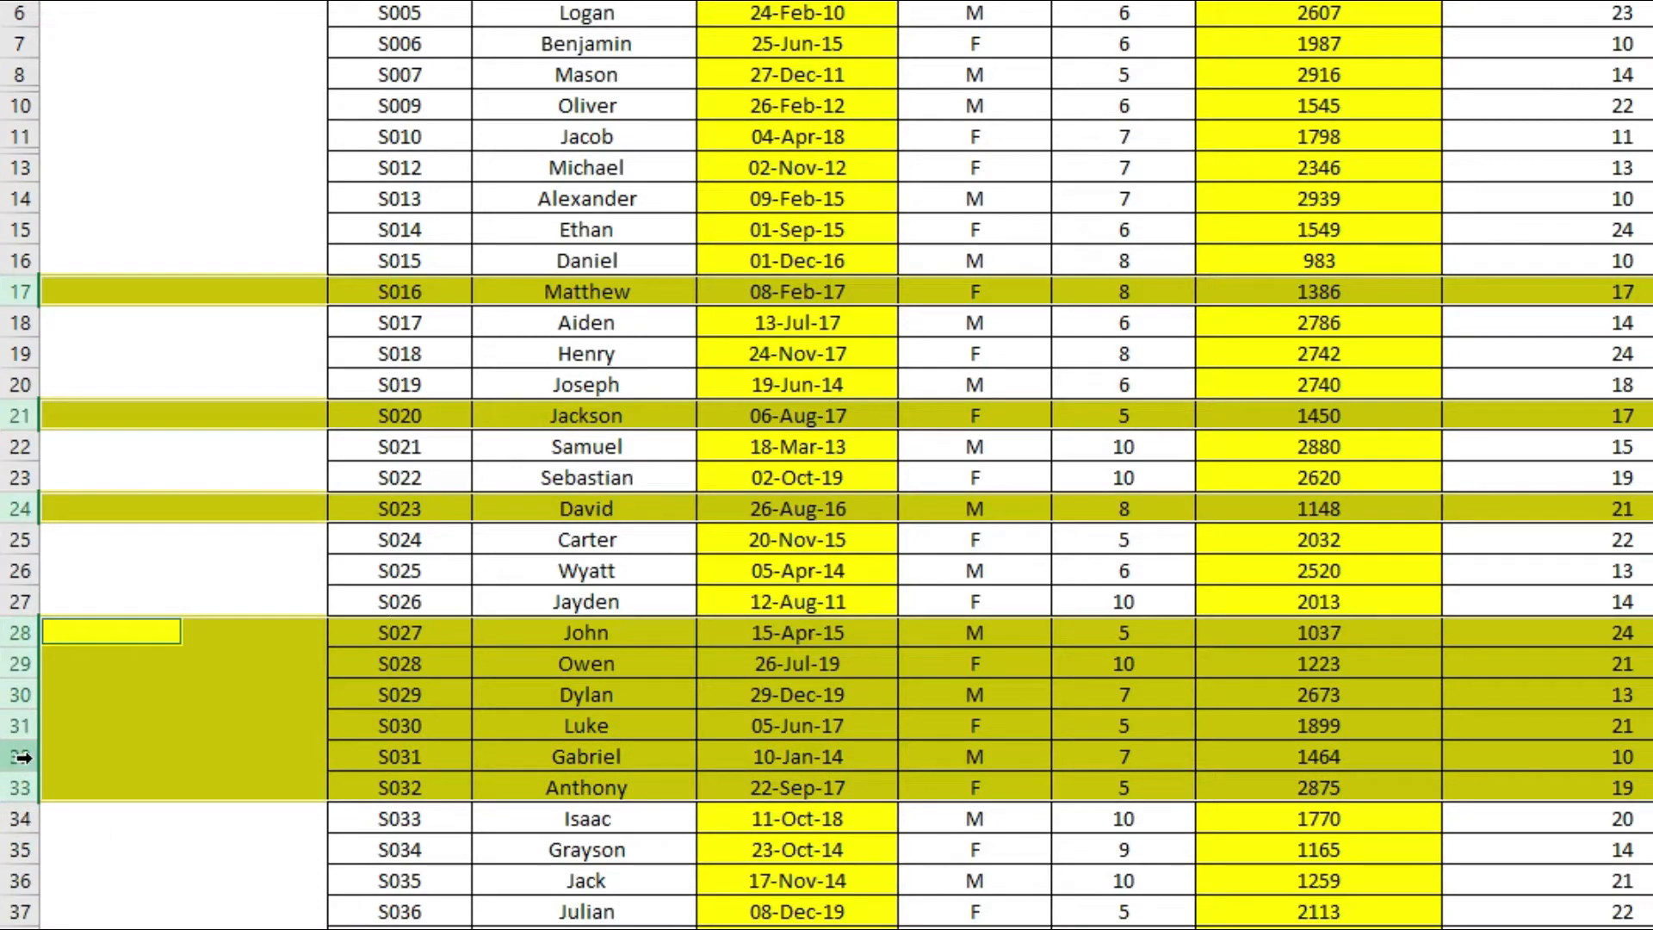
pyautogui.rightClick(21, 729)
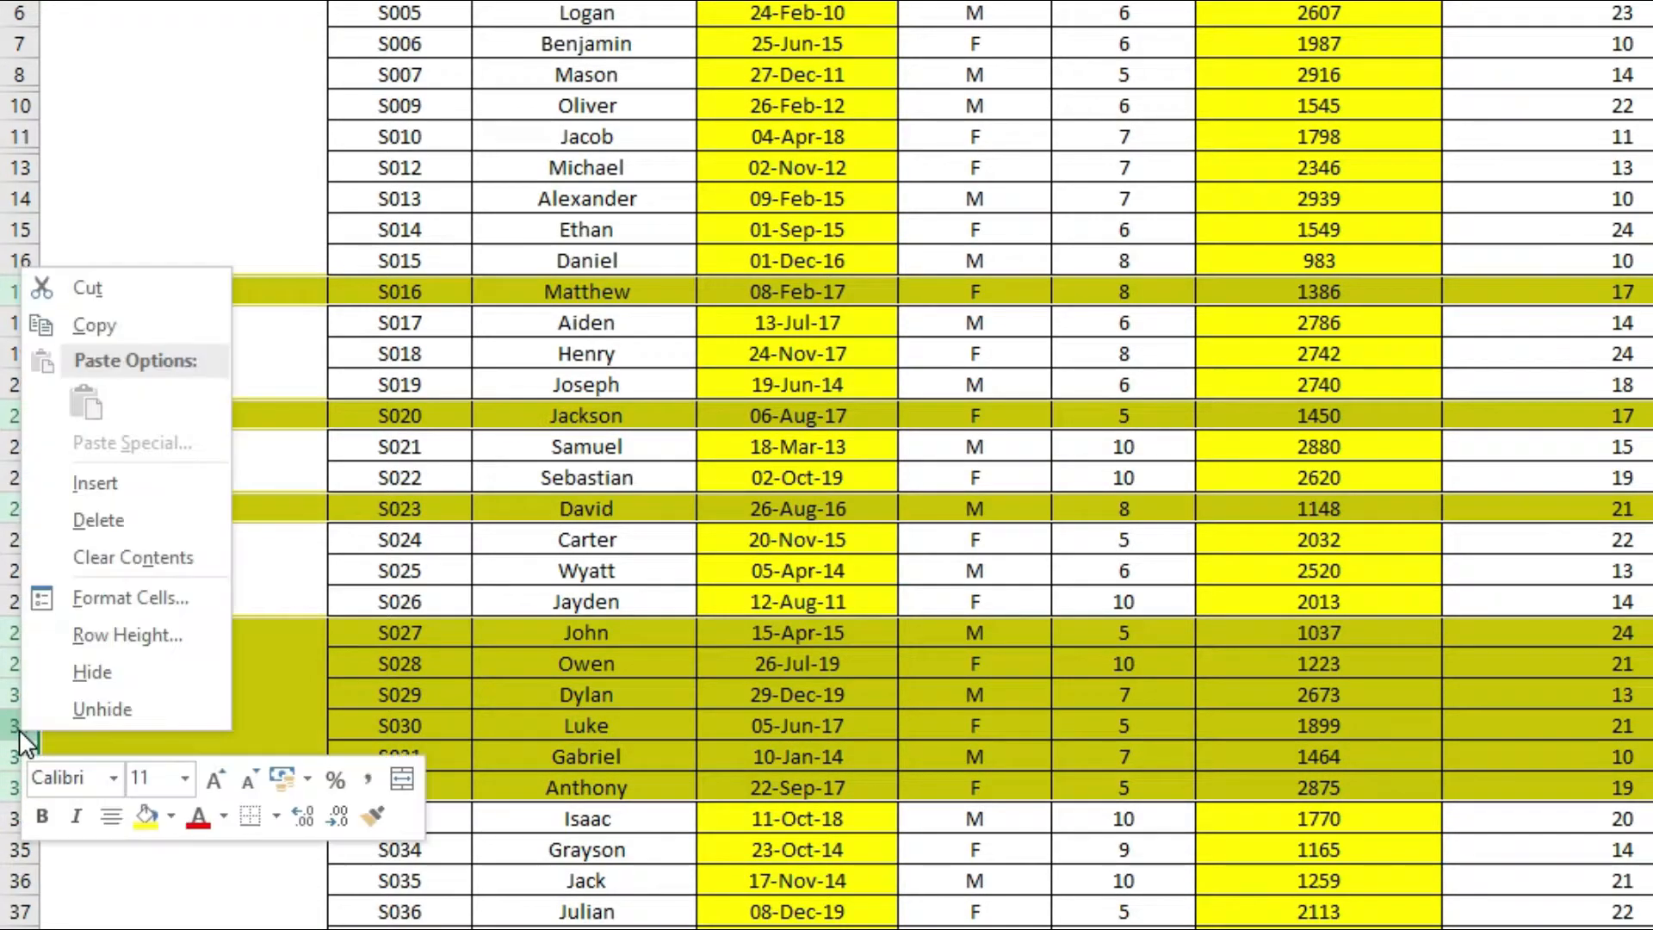
pyautogui.click(64, 671)
pyautogui.click(375, 475)
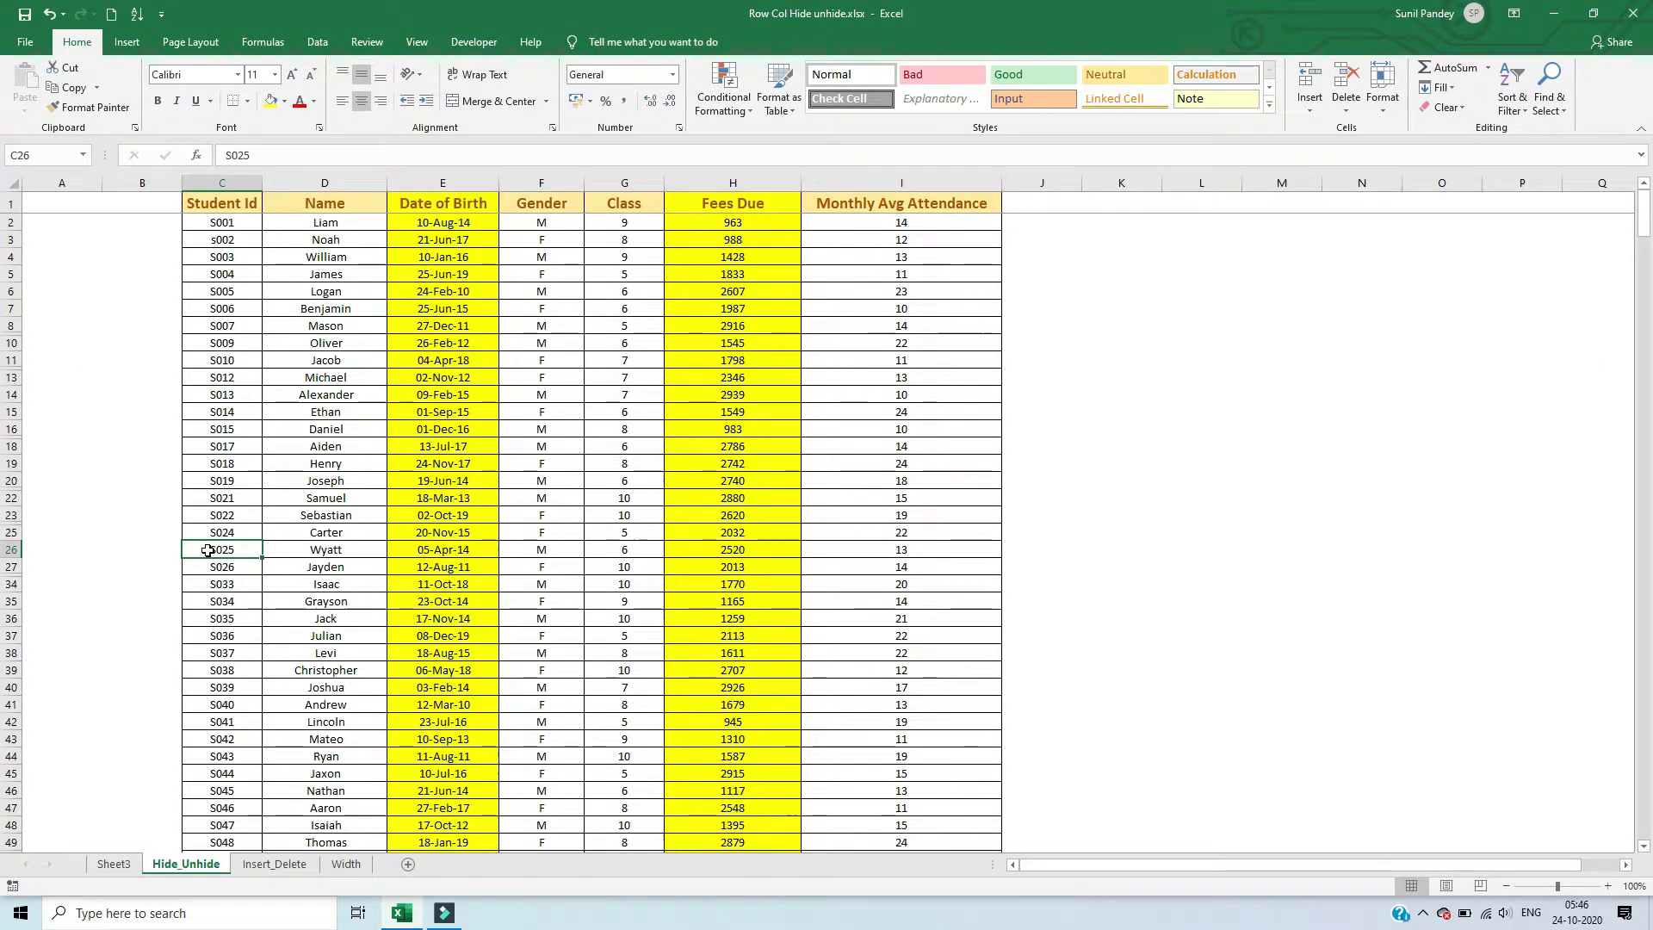
# Step: Select the entire worksheet and unhide all hidden rows at once
pyautogui.click(222, 379)
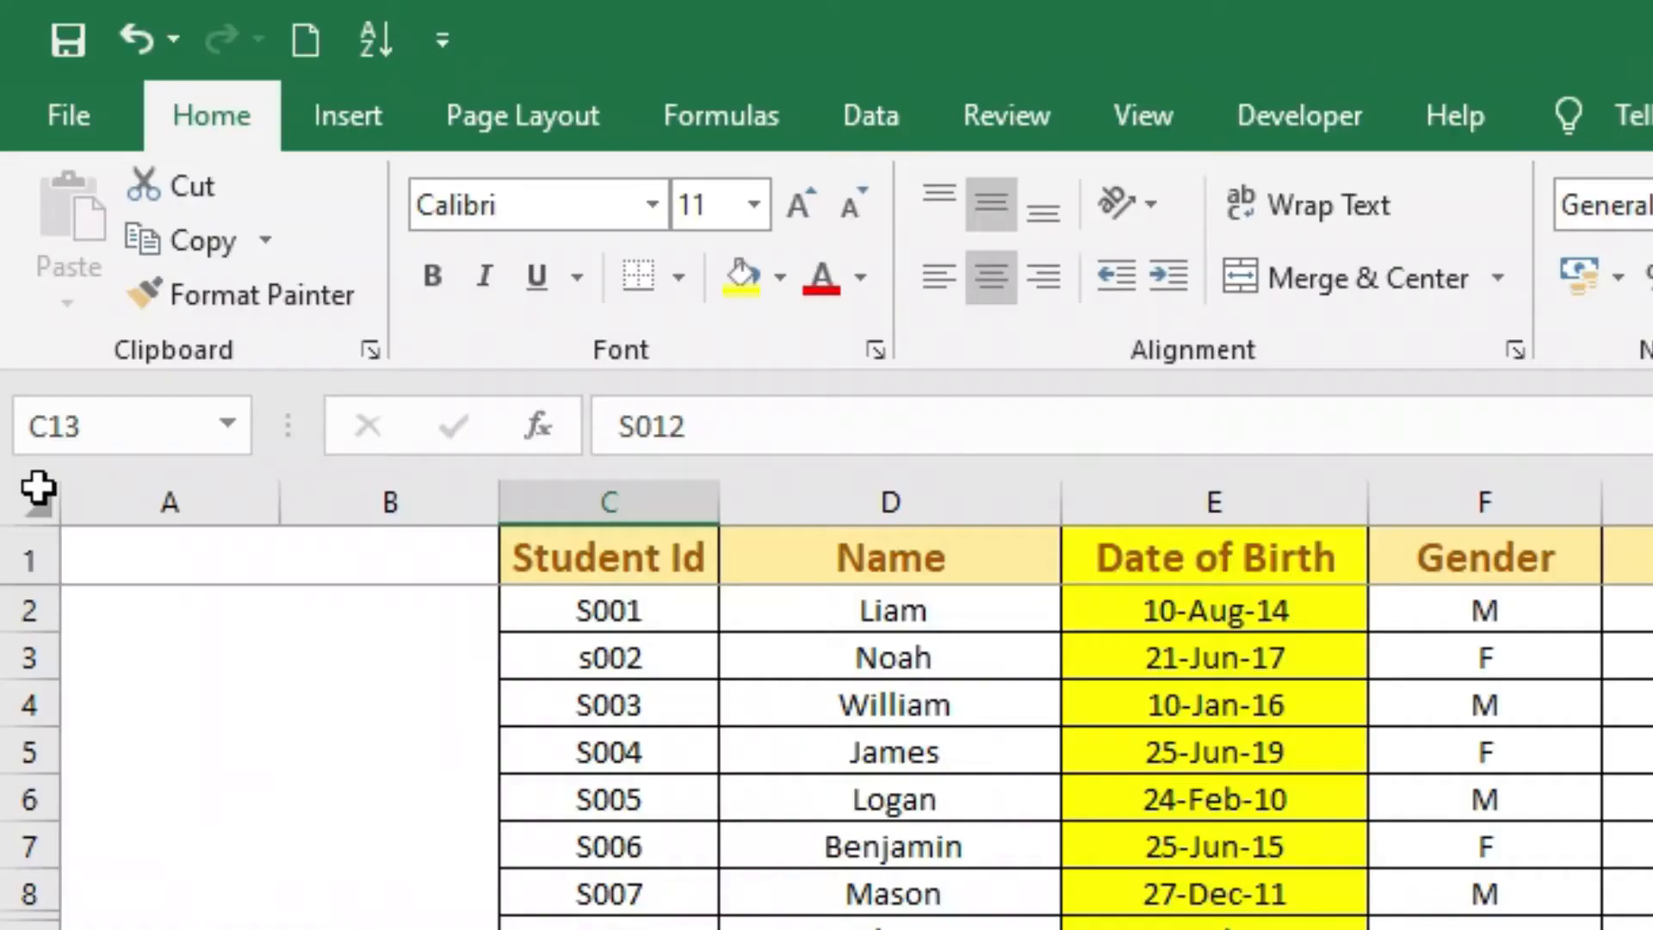
pyautogui.click(15, 179)
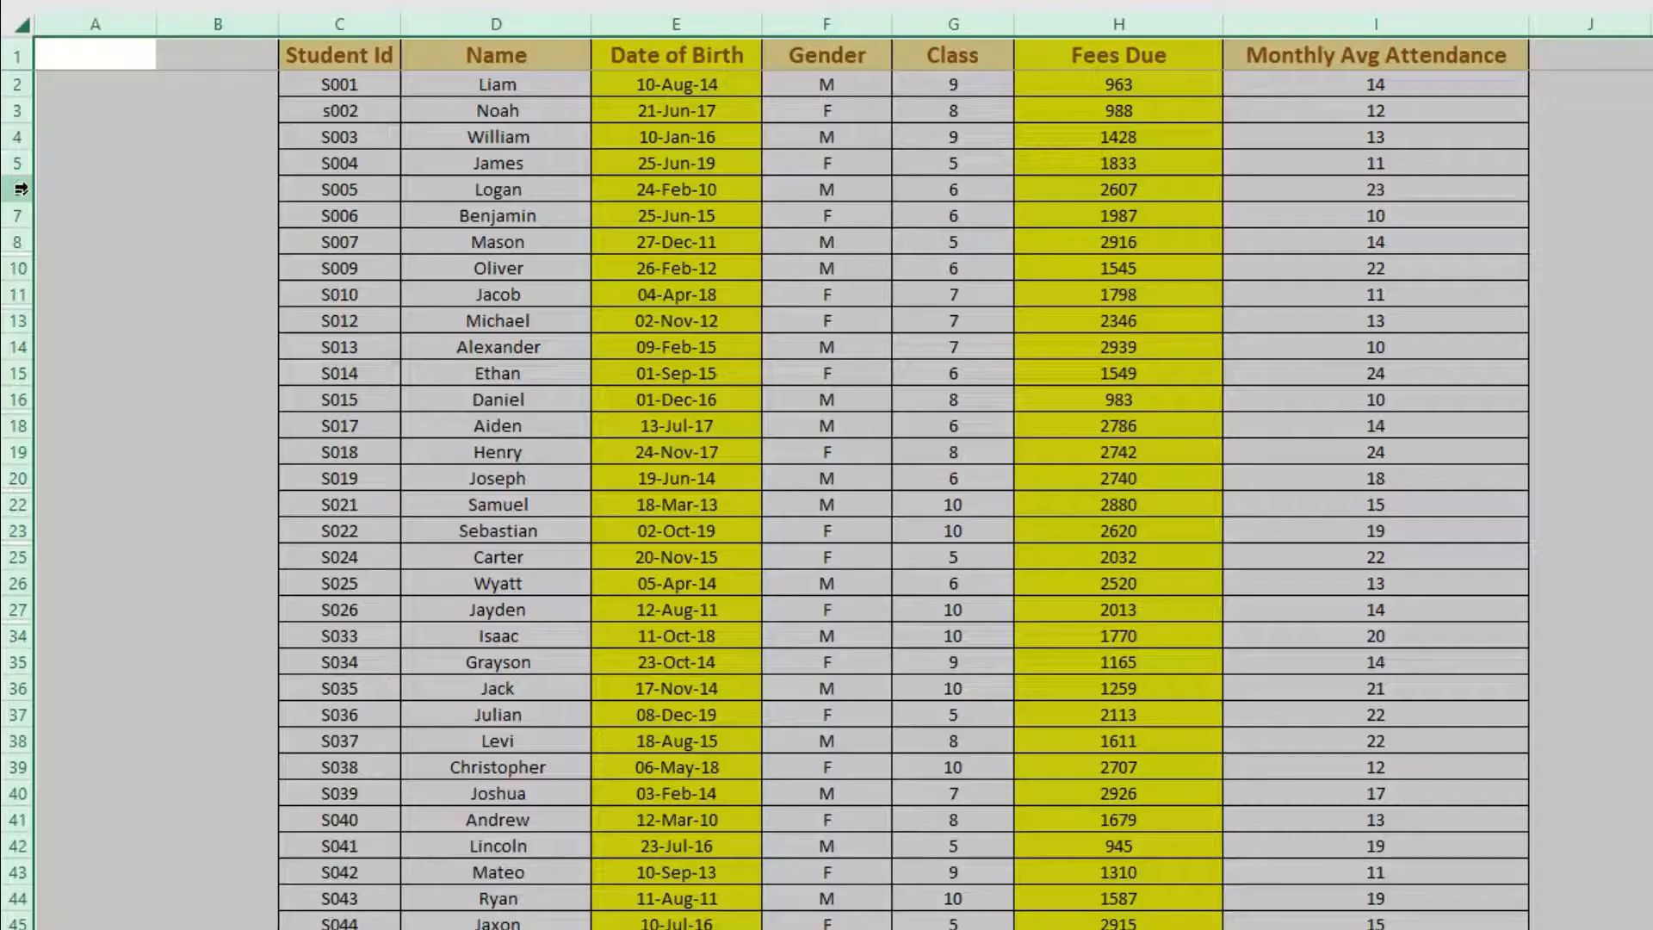
pyautogui.rightClick(26, 800)
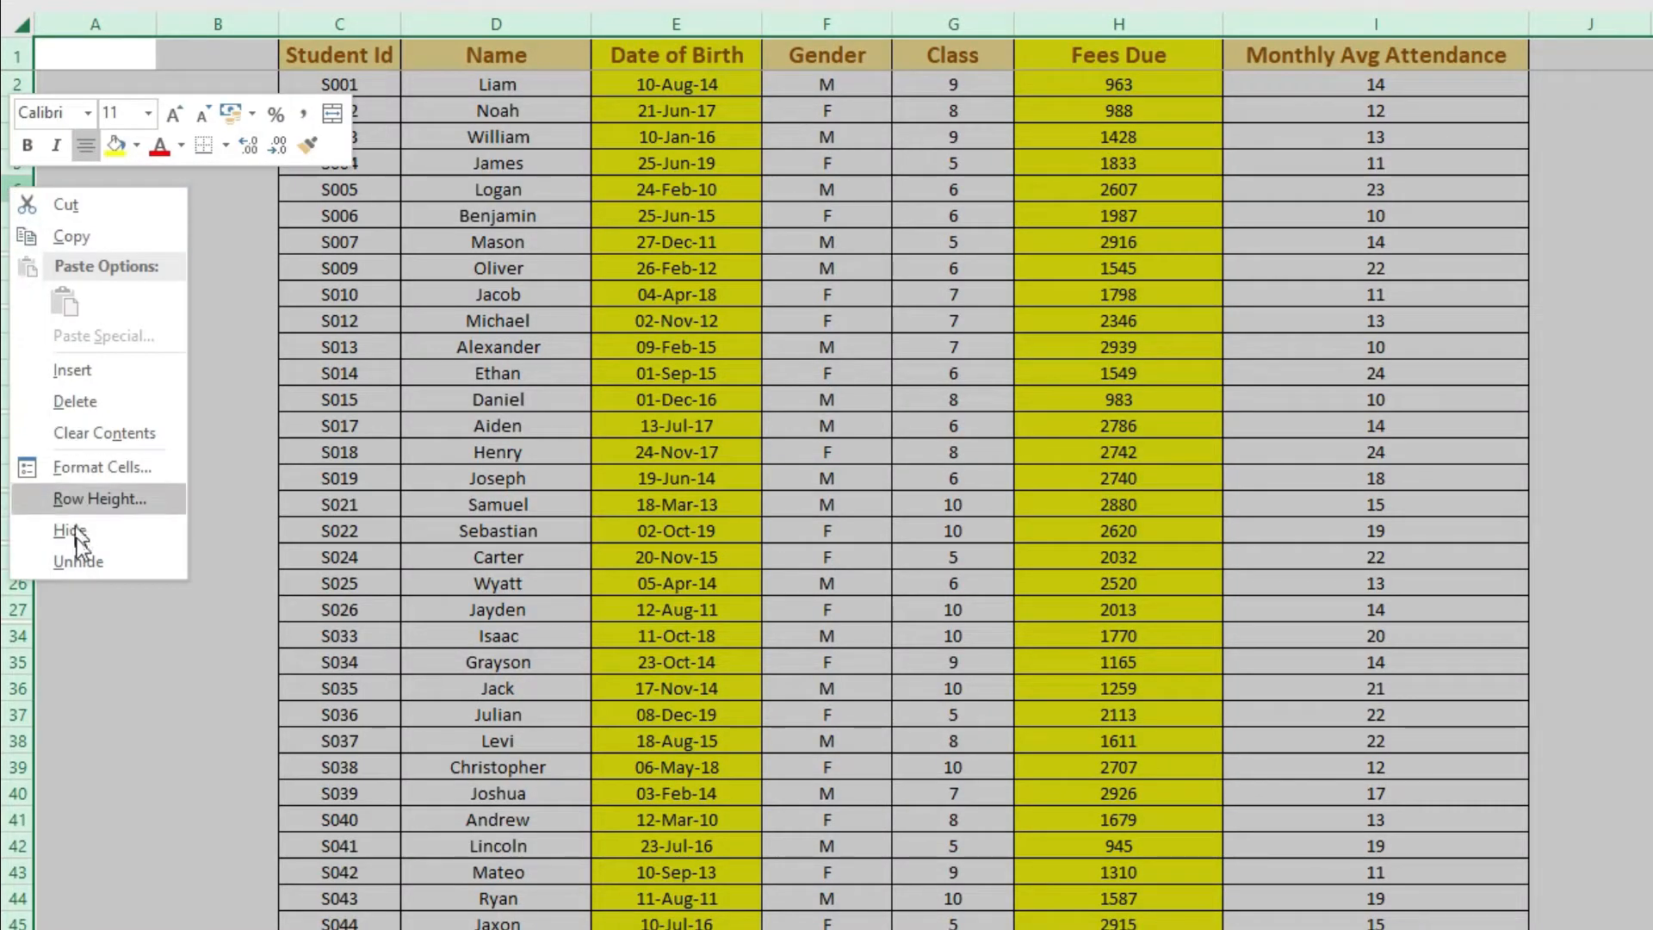
pyautogui.click(78, 568)
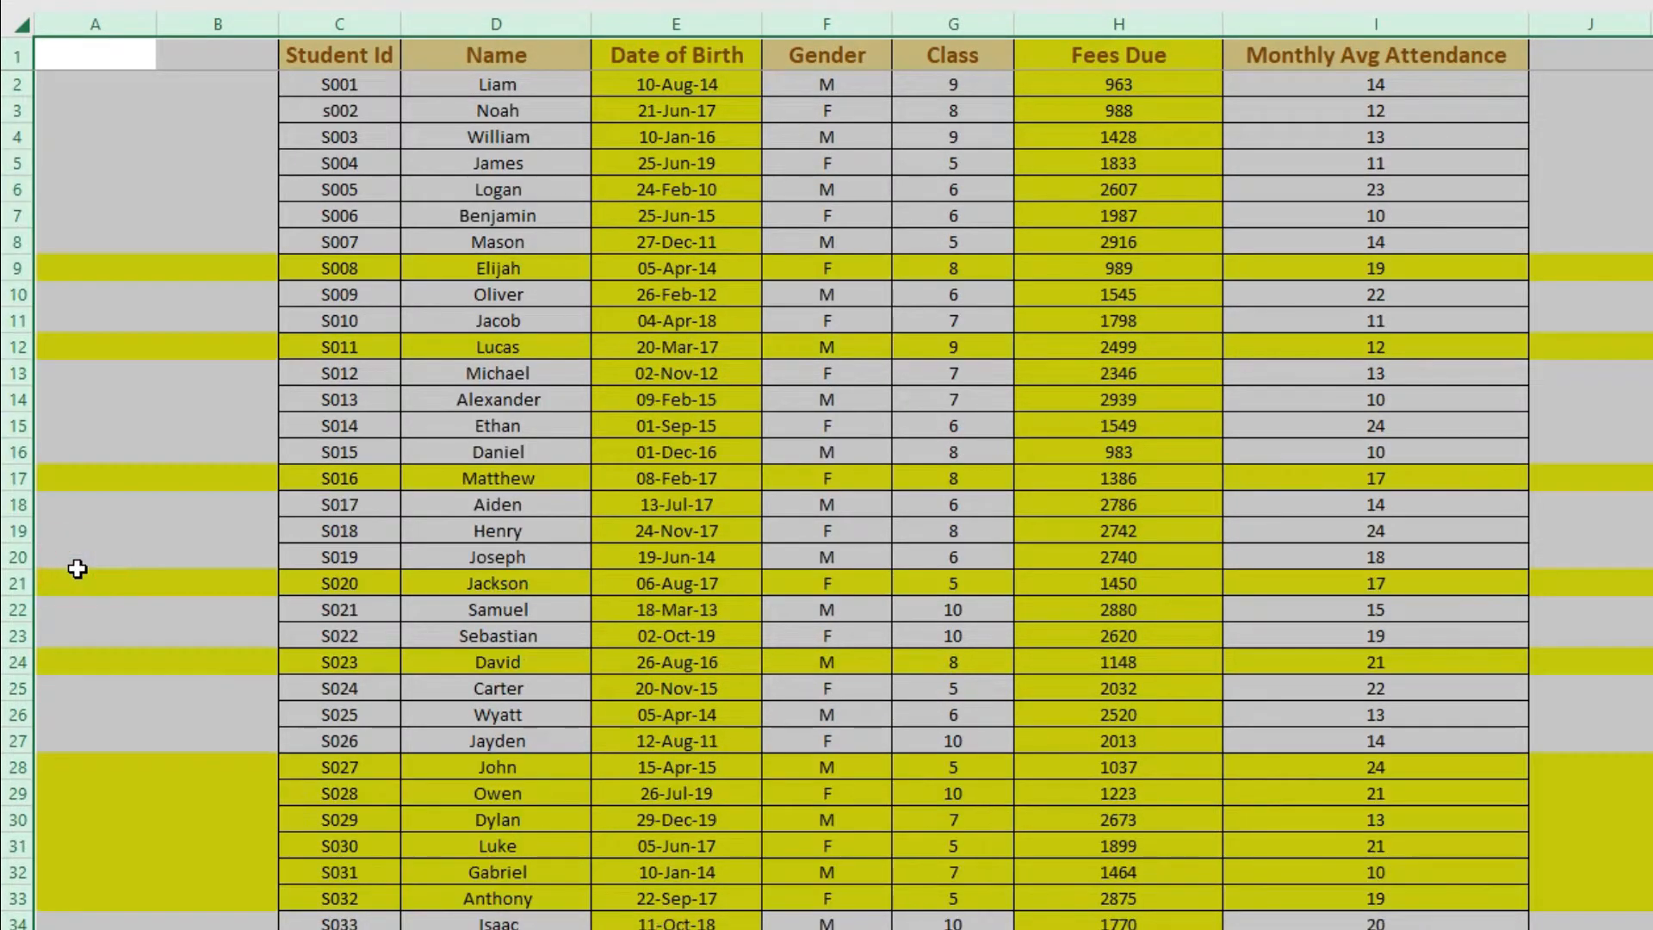
# Step: On the Insert_Delete sheet, fill the whole Fees Due, Date of Birth and Monthly Avg Attendance columns with yellow
pyautogui.click(359, 397)
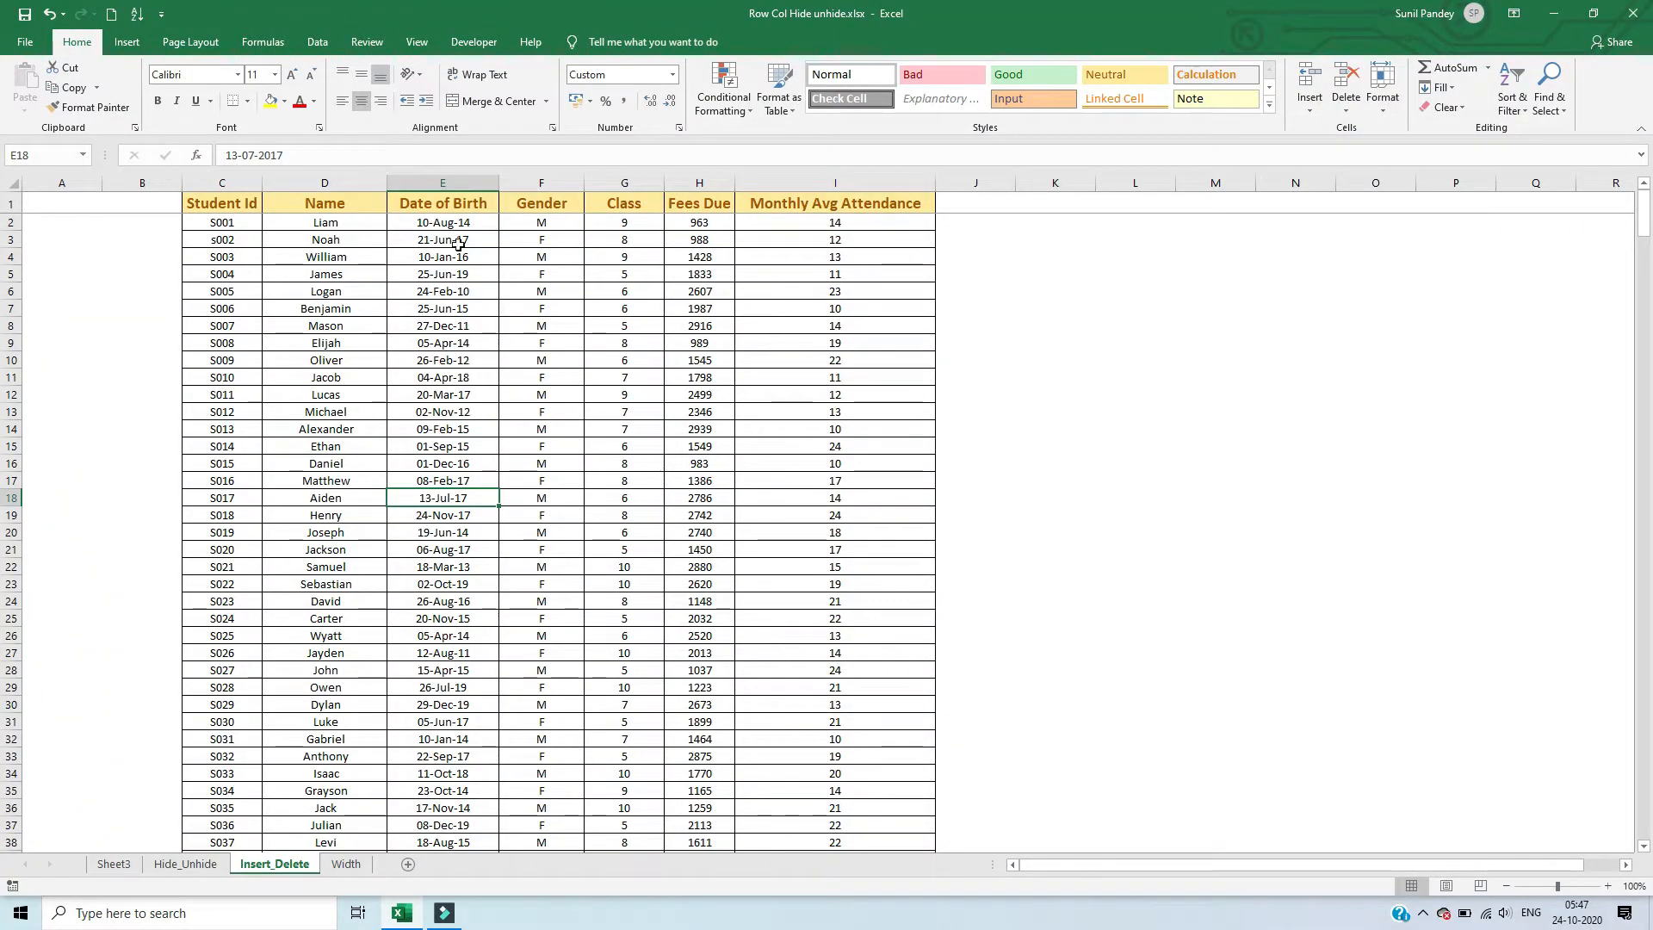
pyautogui.click(455, 204)
pyautogui.click(625, 207)
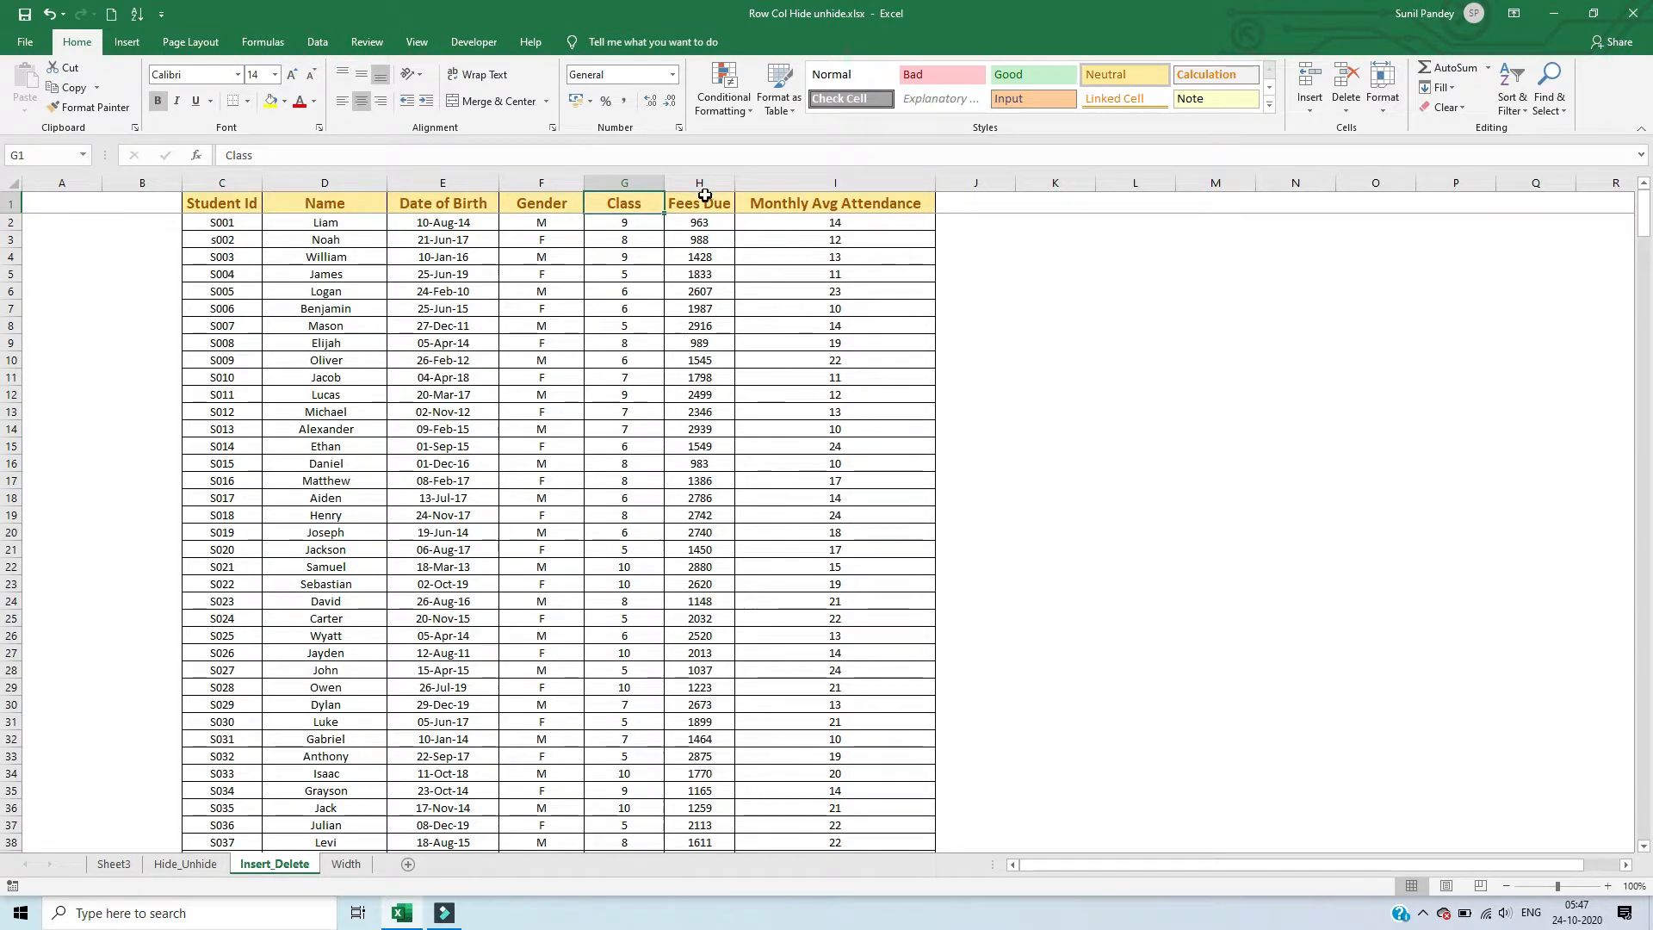
pyautogui.click(700, 182)
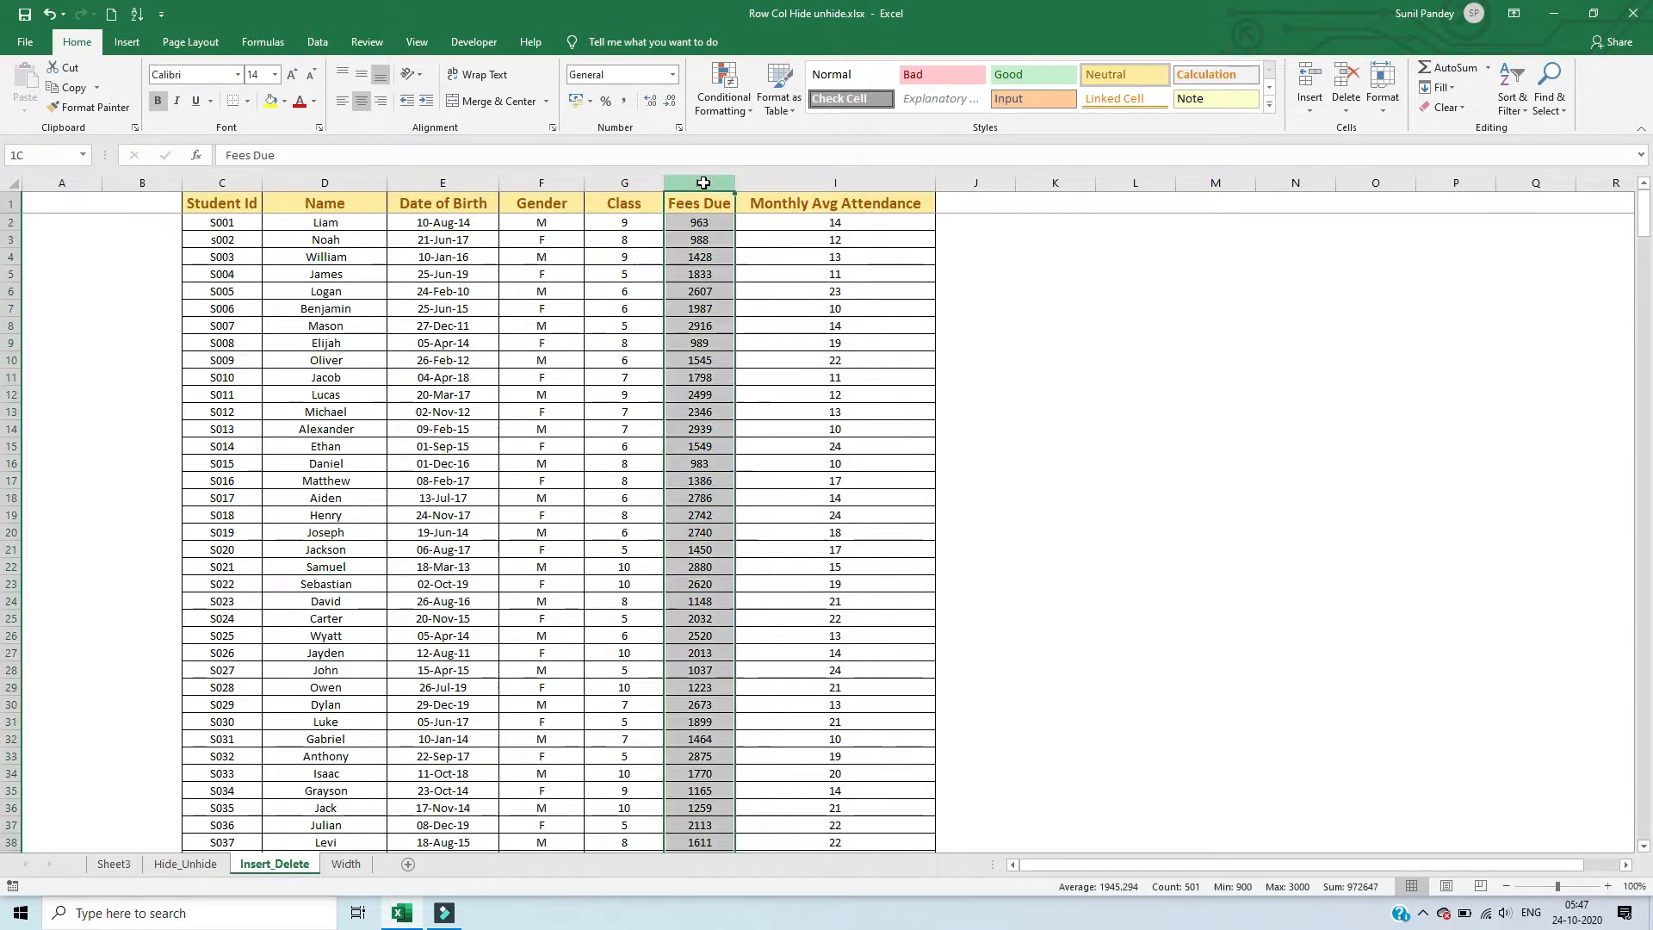
pyautogui.click(270, 100)
pyautogui.click(424, 183)
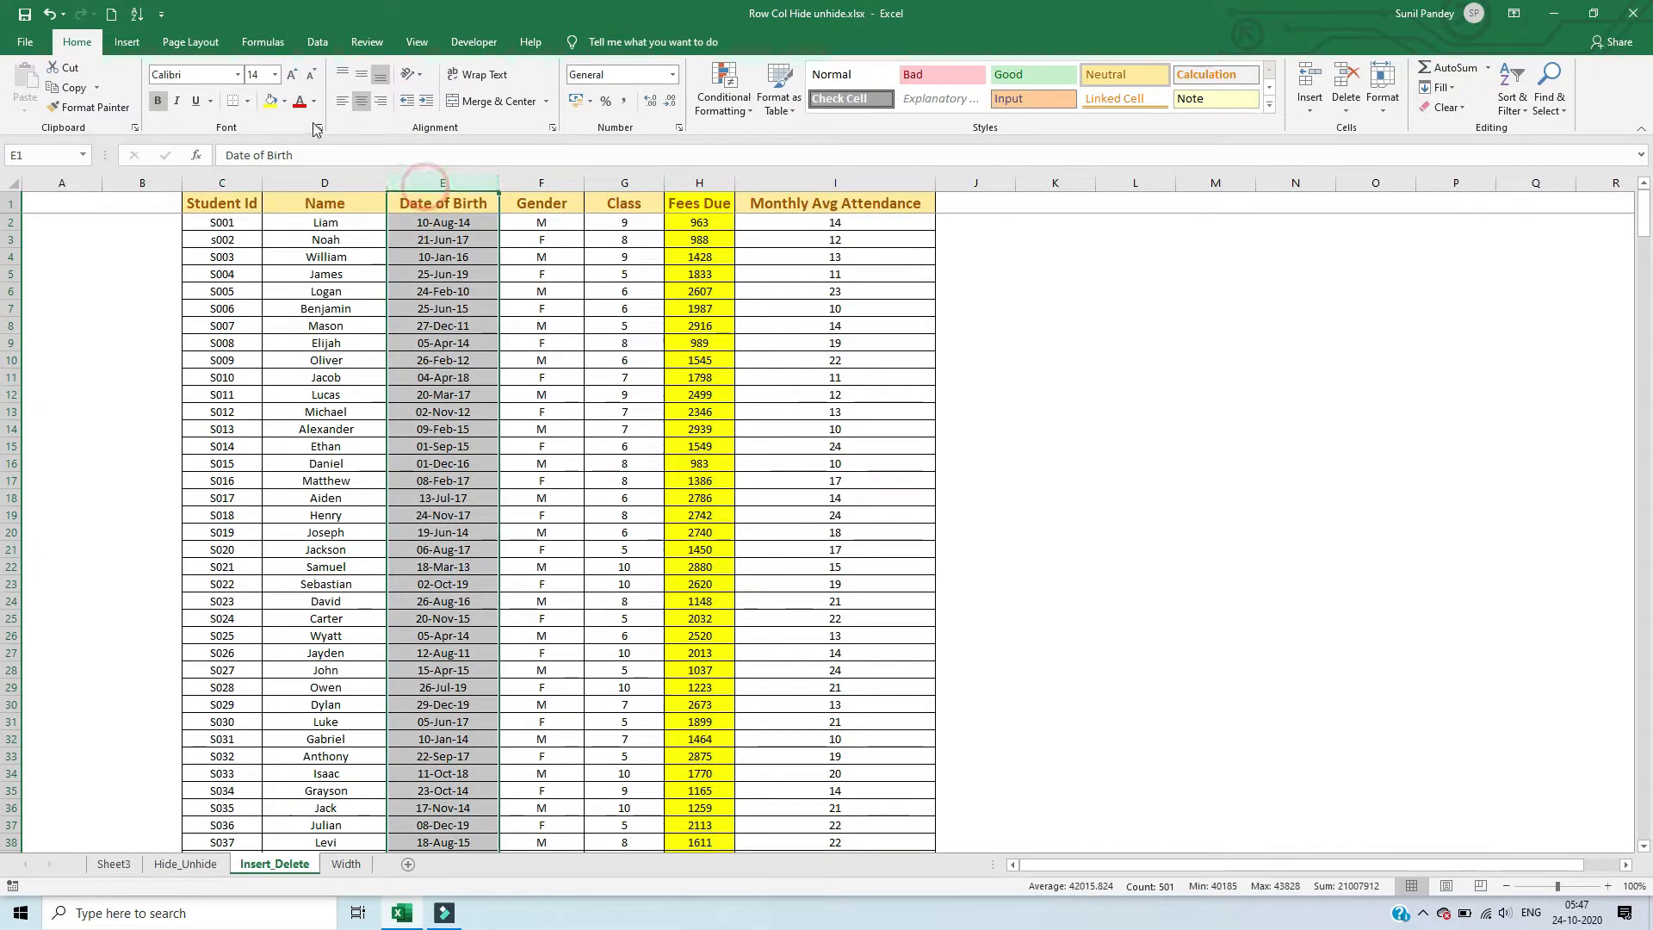
pyautogui.click(271, 101)
pyautogui.click(289, 257)
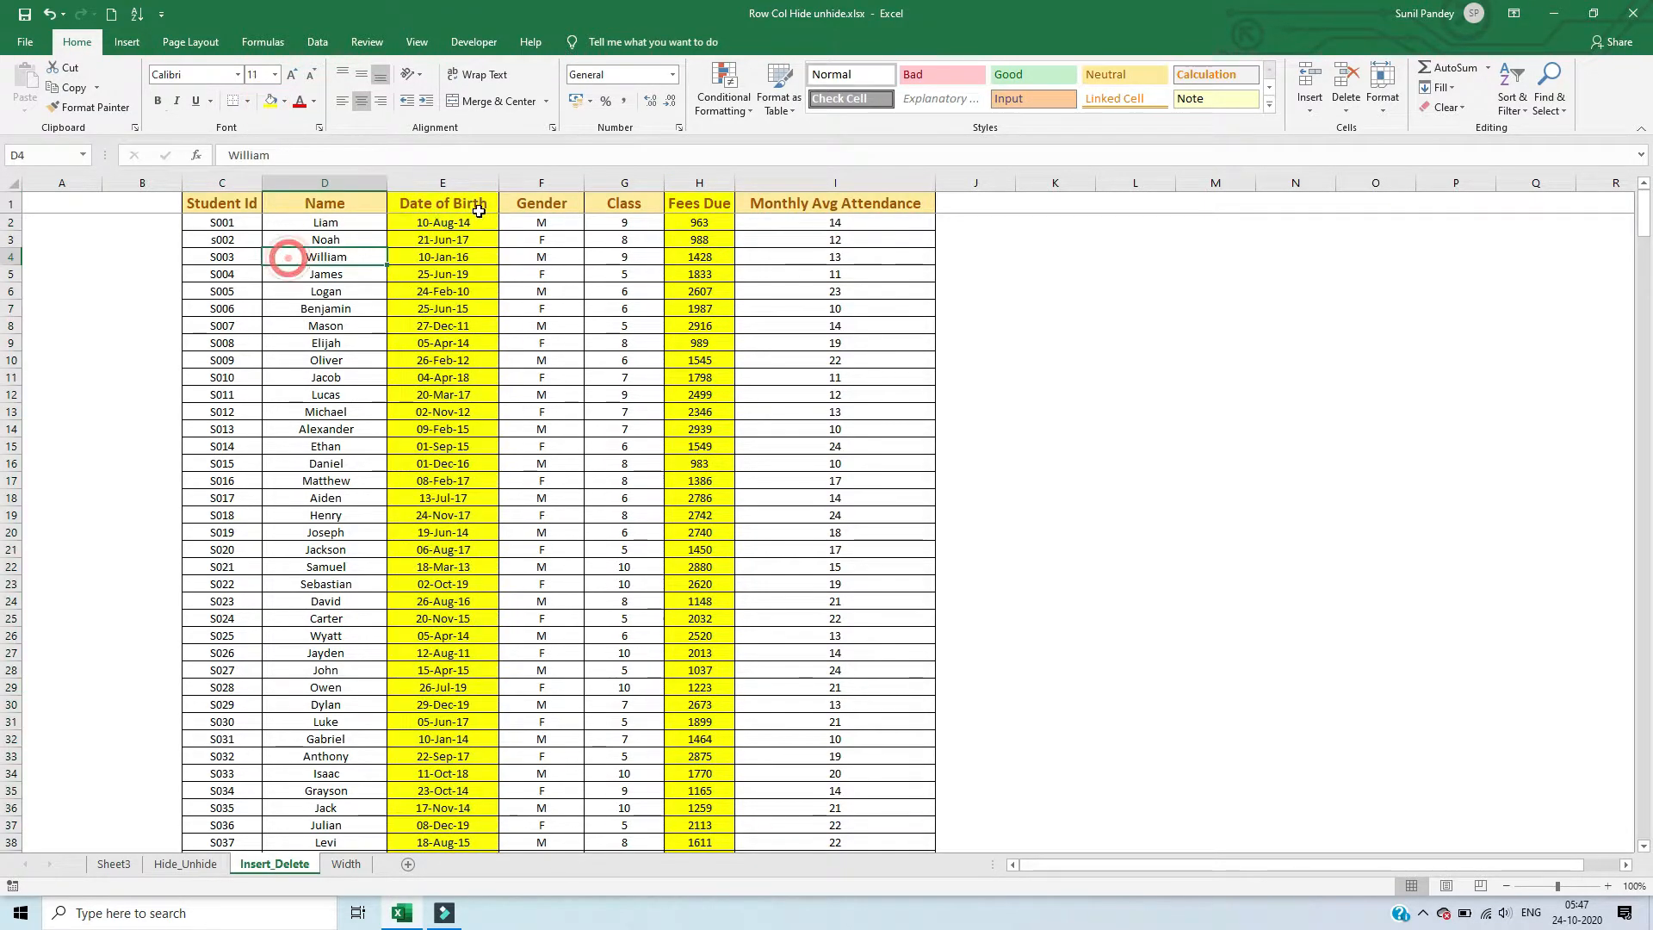
pyautogui.click(792, 184)
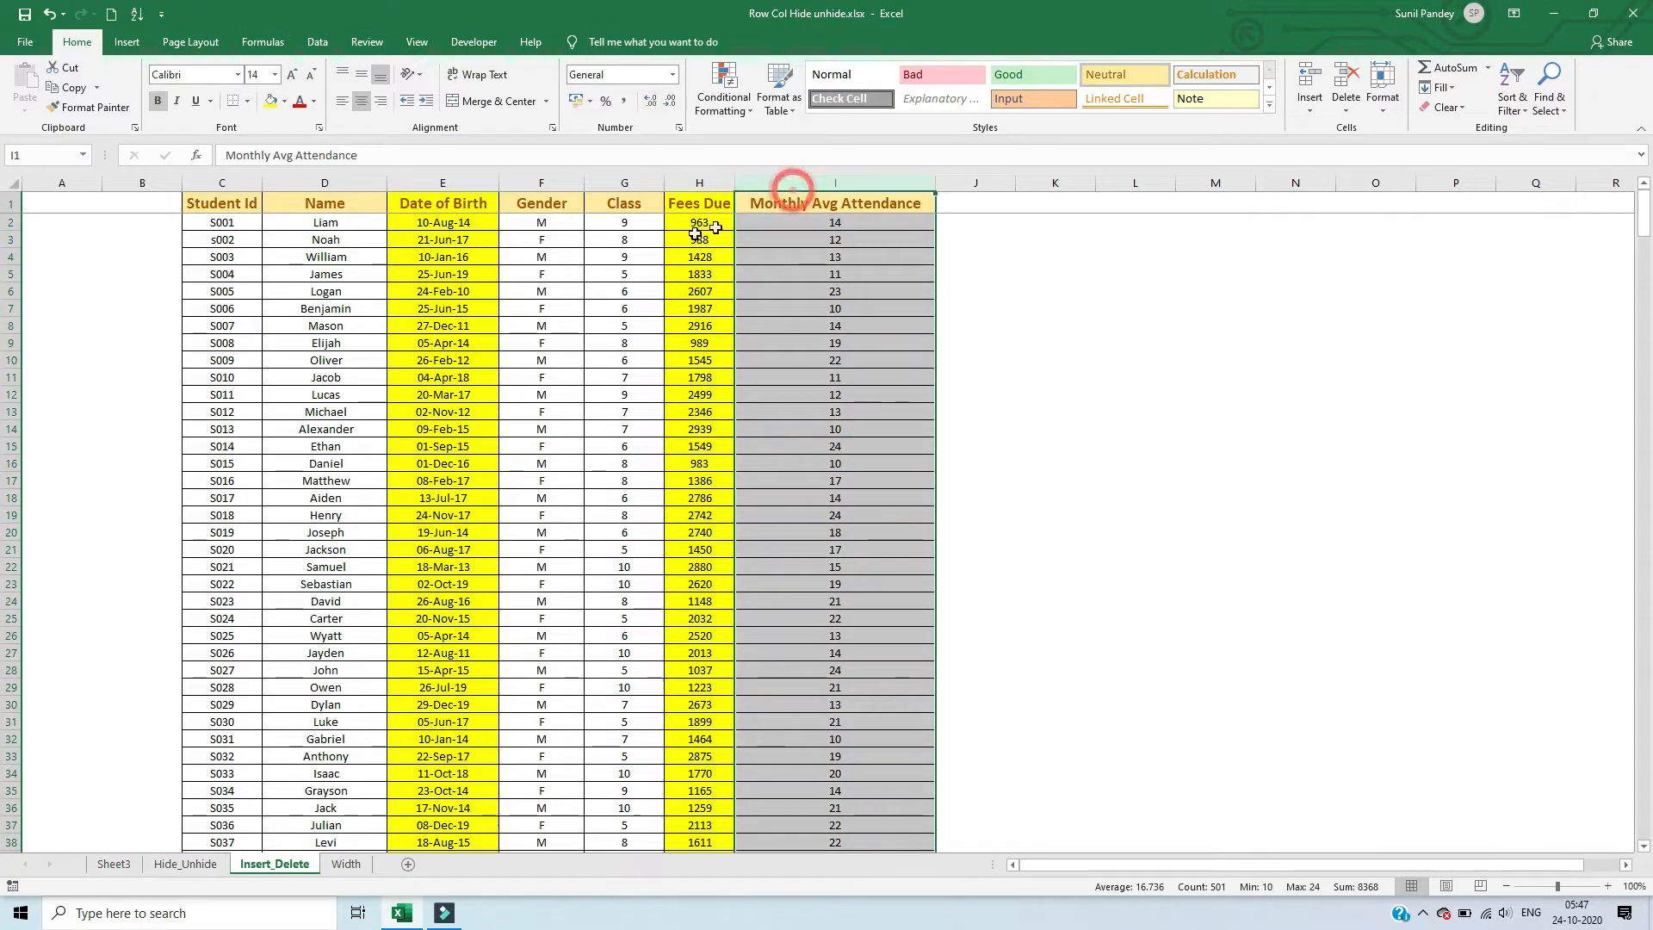
pyautogui.click(270, 101)
pyautogui.click(556, 410)
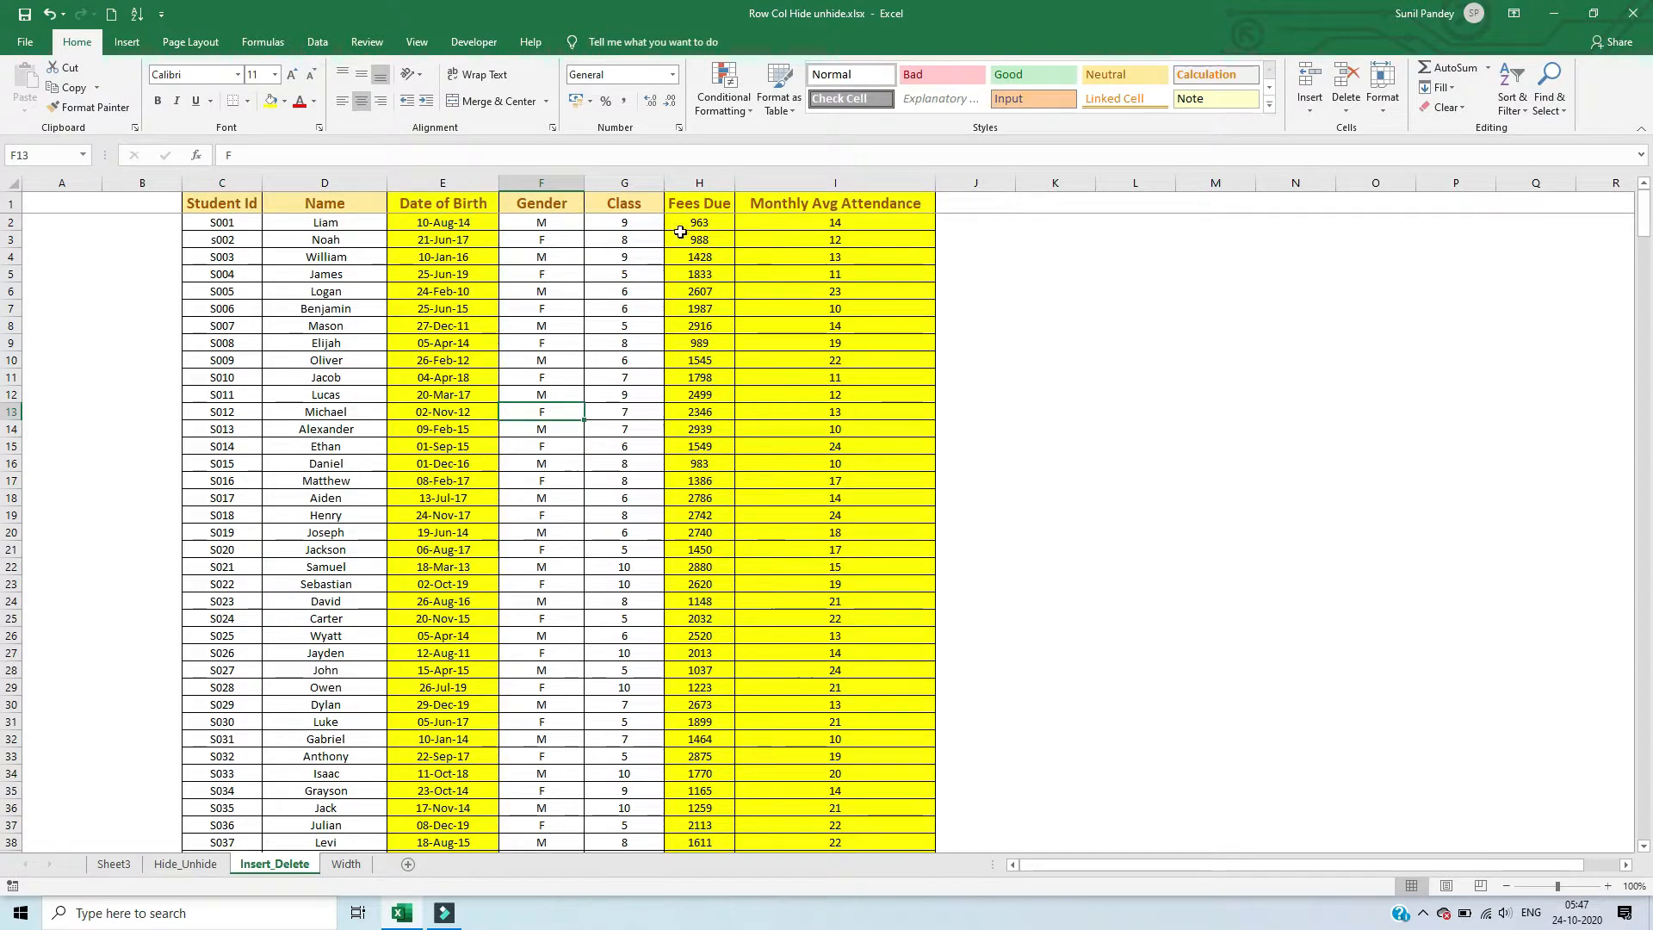
# Step: Delete the whole Date of Birth sheet column, working from its single selected header cell
pyautogui.click(466, 223)
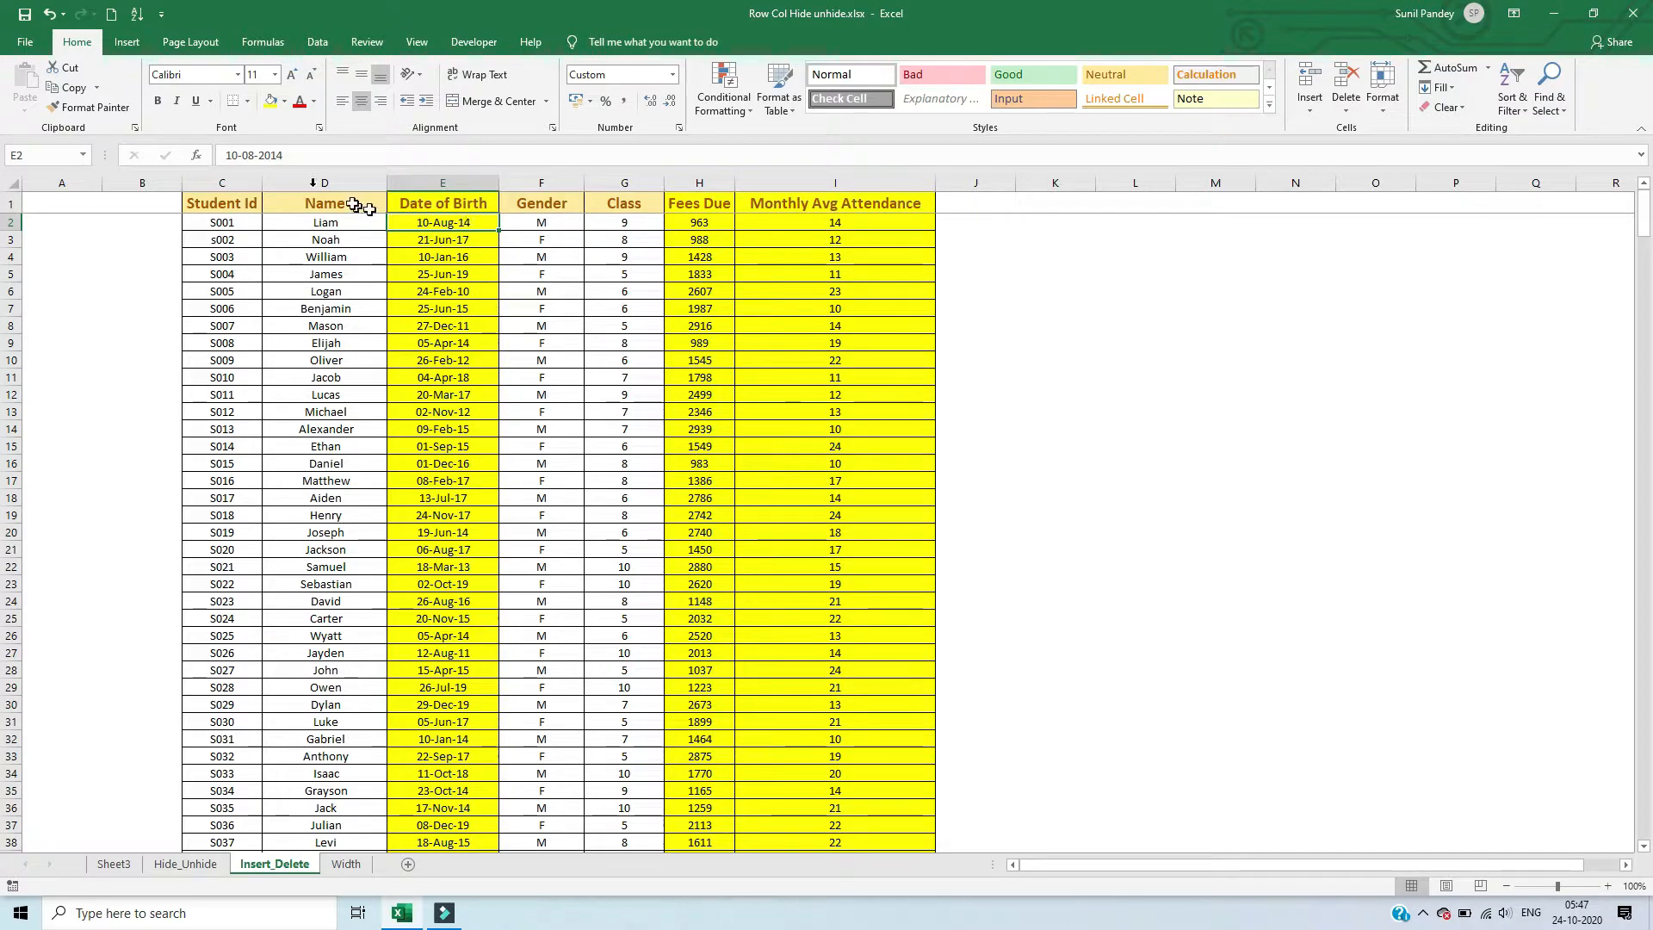
pyautogui.click(456, 259)
pyautogui.click(453, 211)
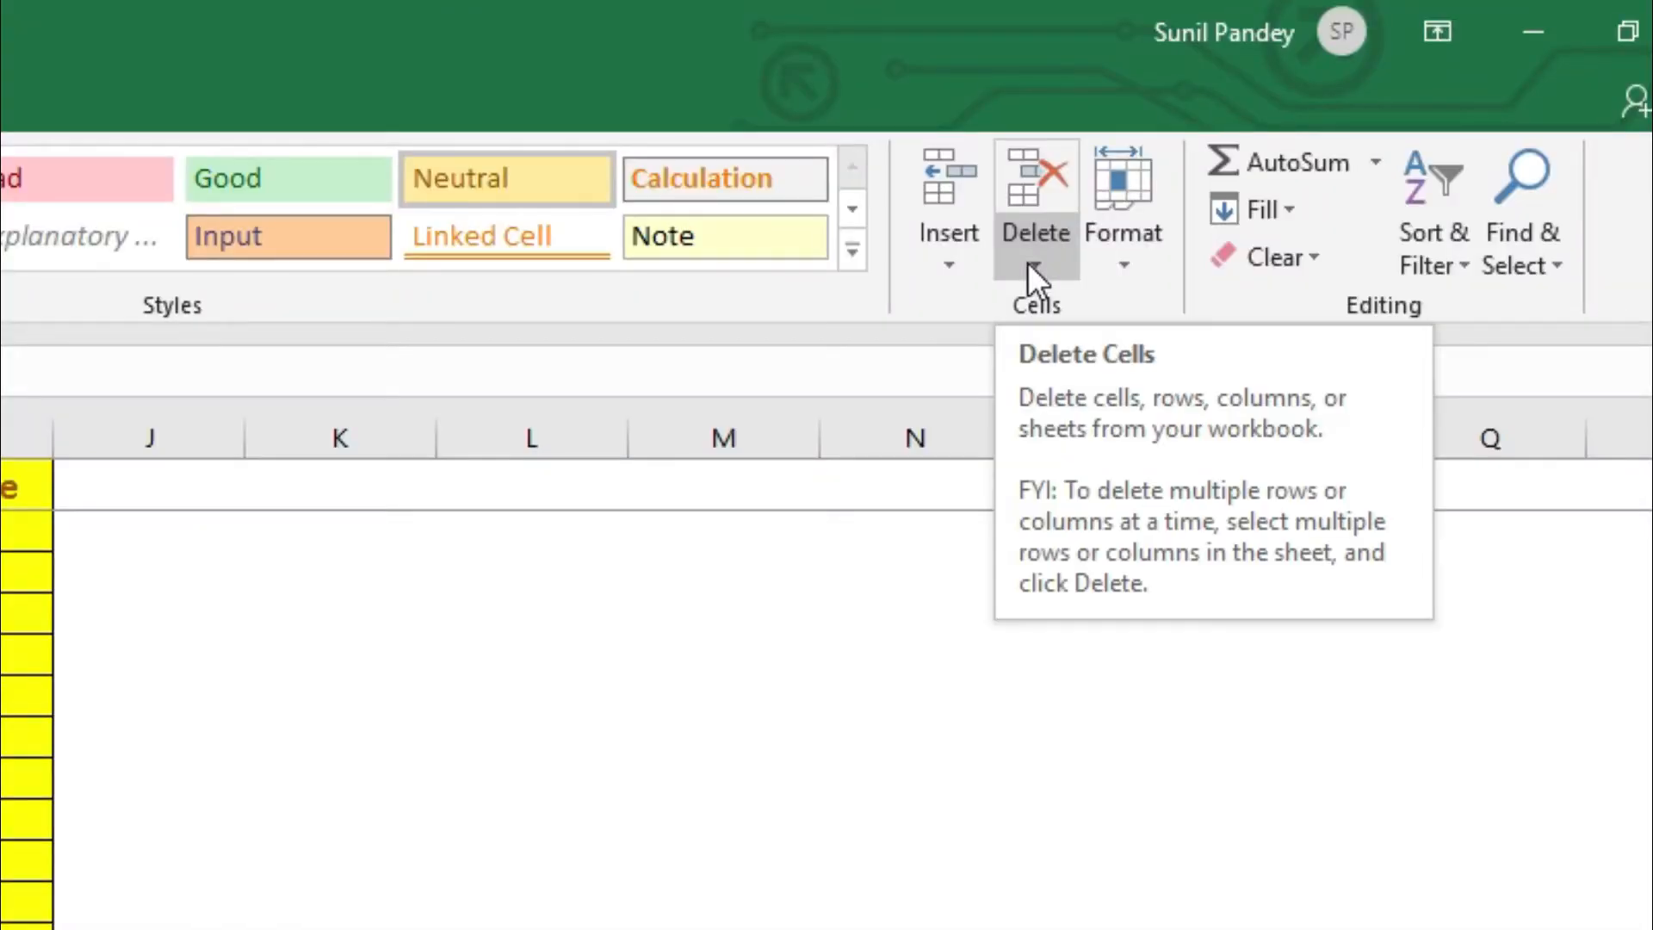
pyautogui.click(1344, 109)
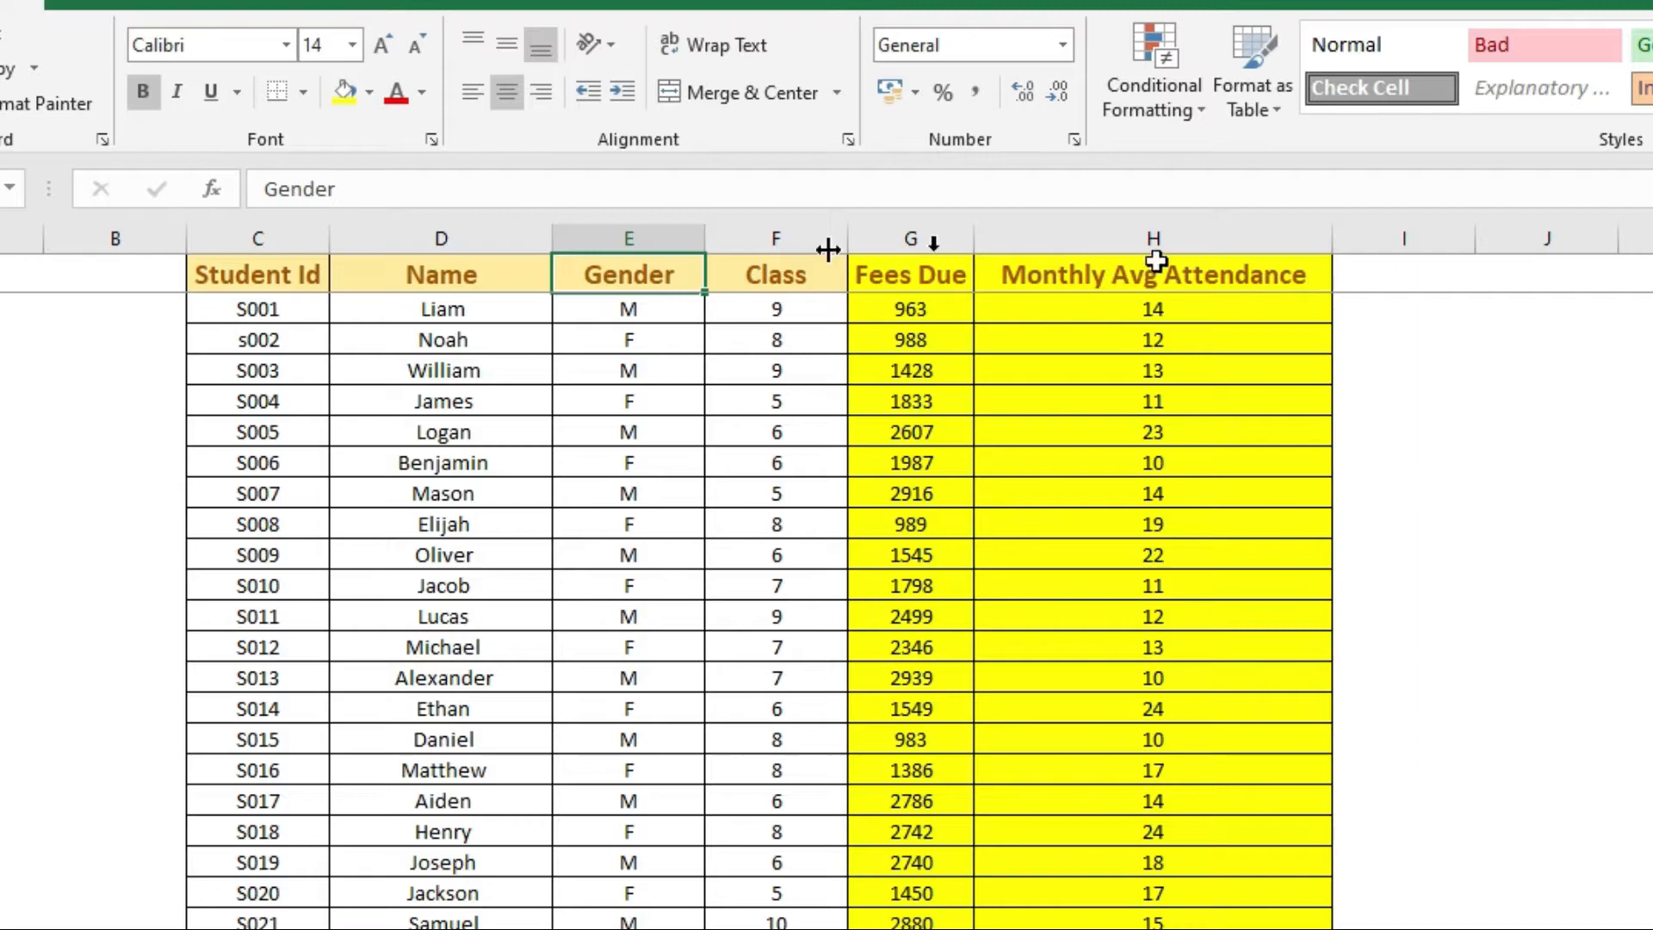
# Step: Select the entire Fees Due column and delete it
pyautogui.click(504, 282)
pyautogui.keyDown('shift'); pyautogui.click(586, 274); pyautogui.keyUp('shift')
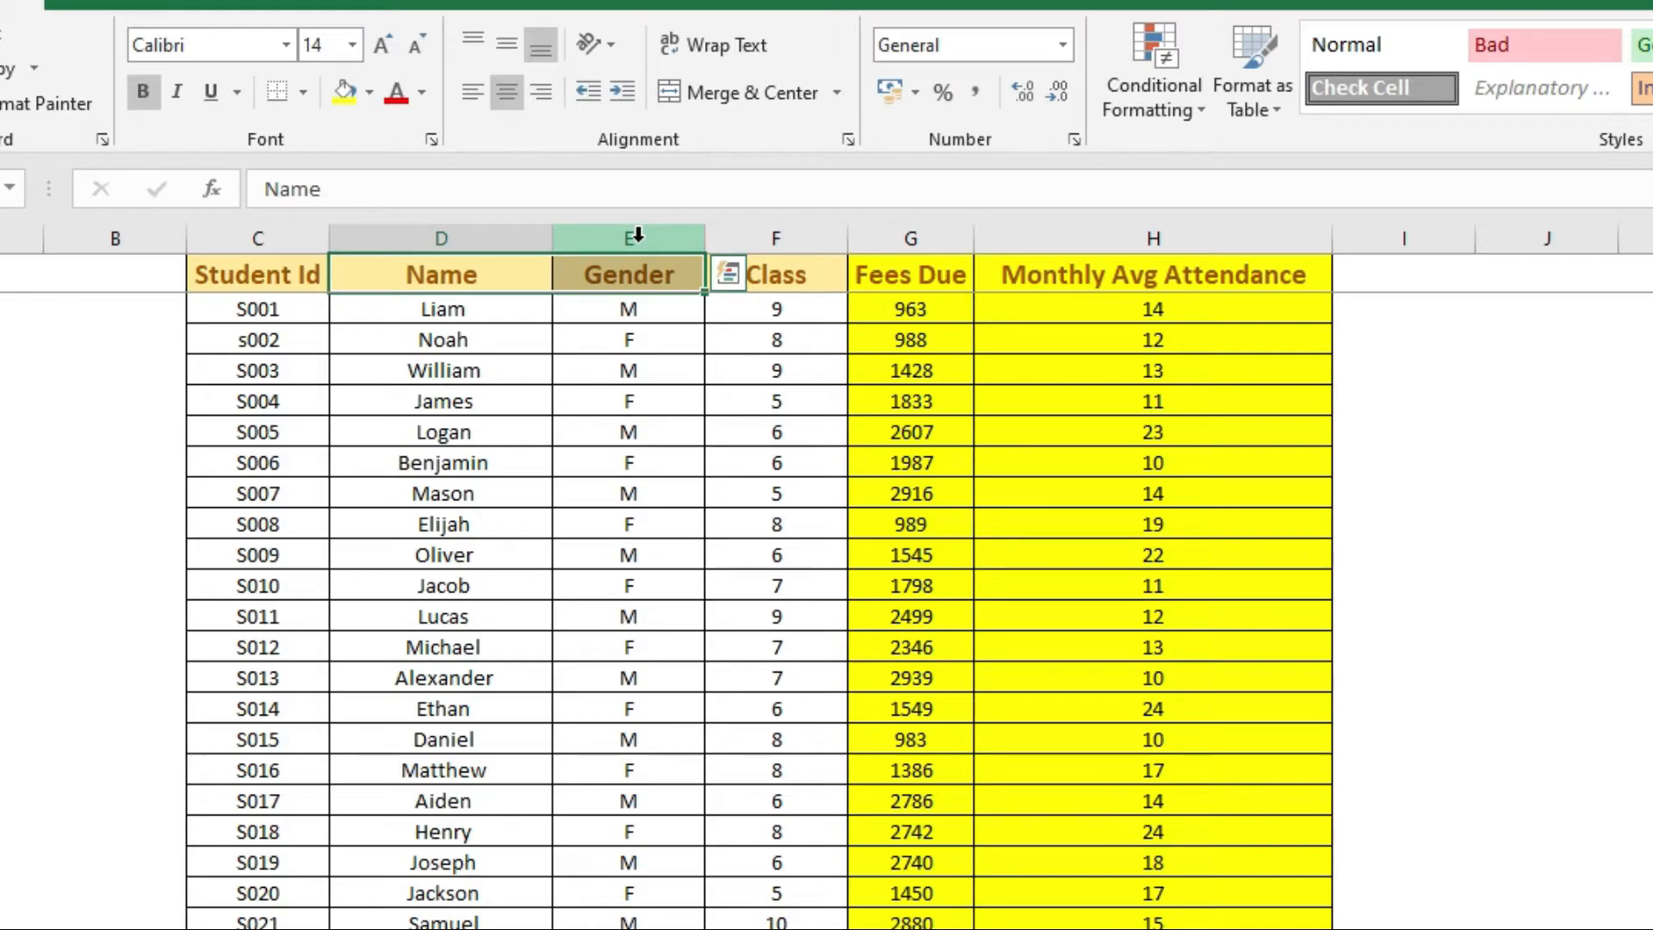
pyautogui.click(805, 275)
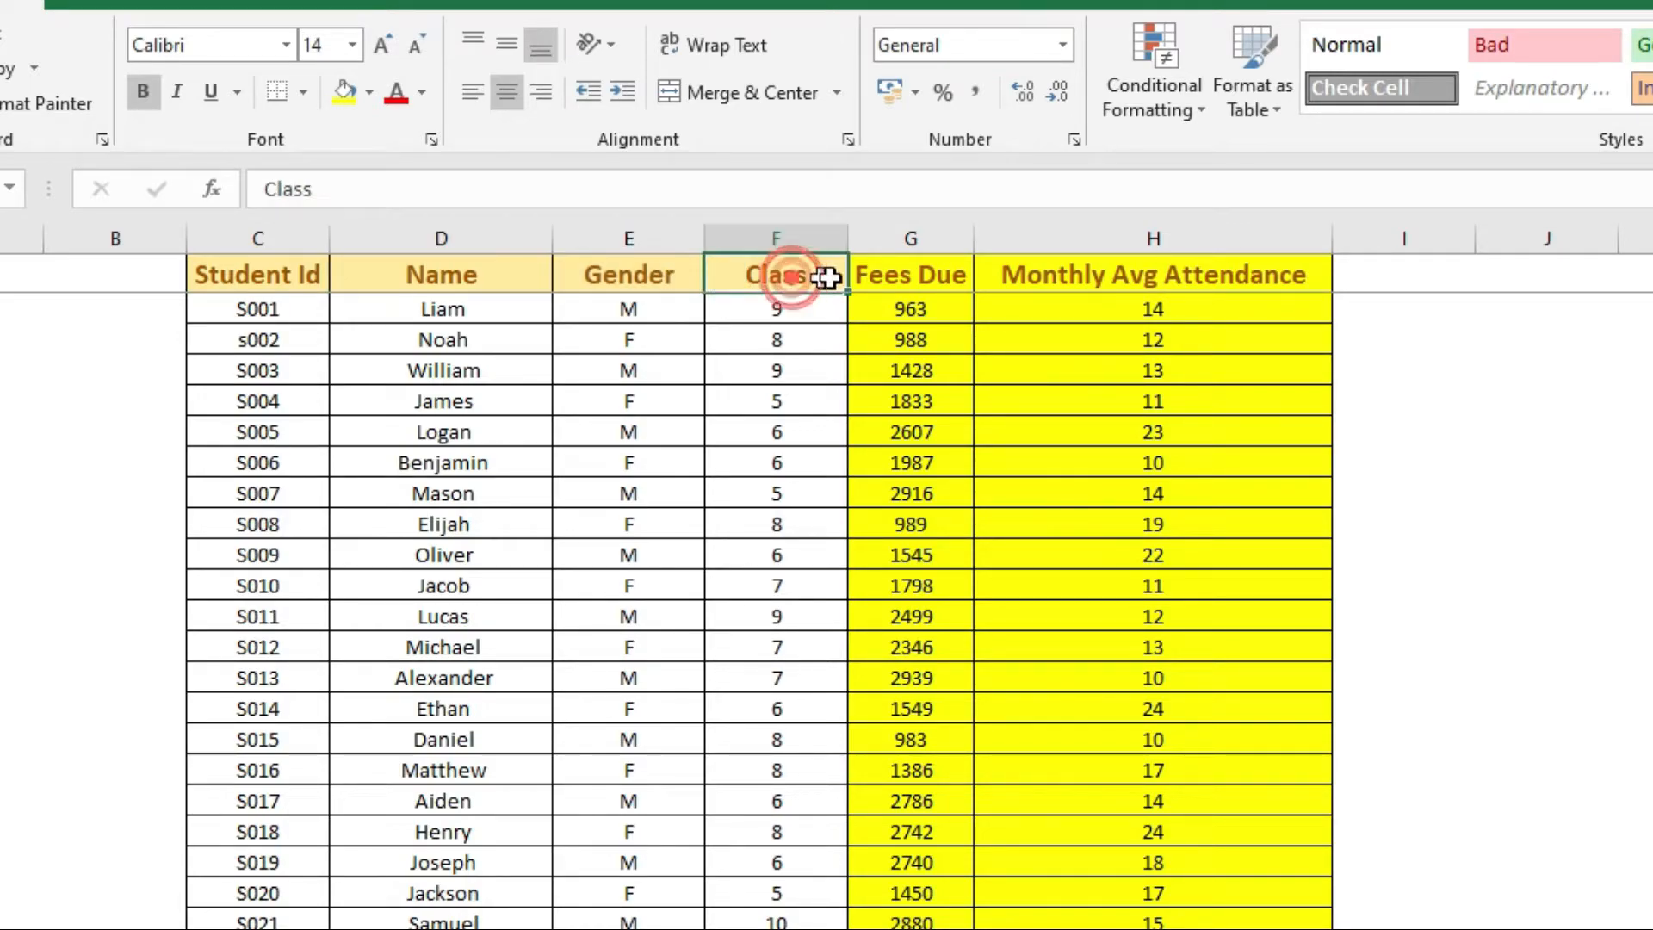
pyautogui.click(880, 278)
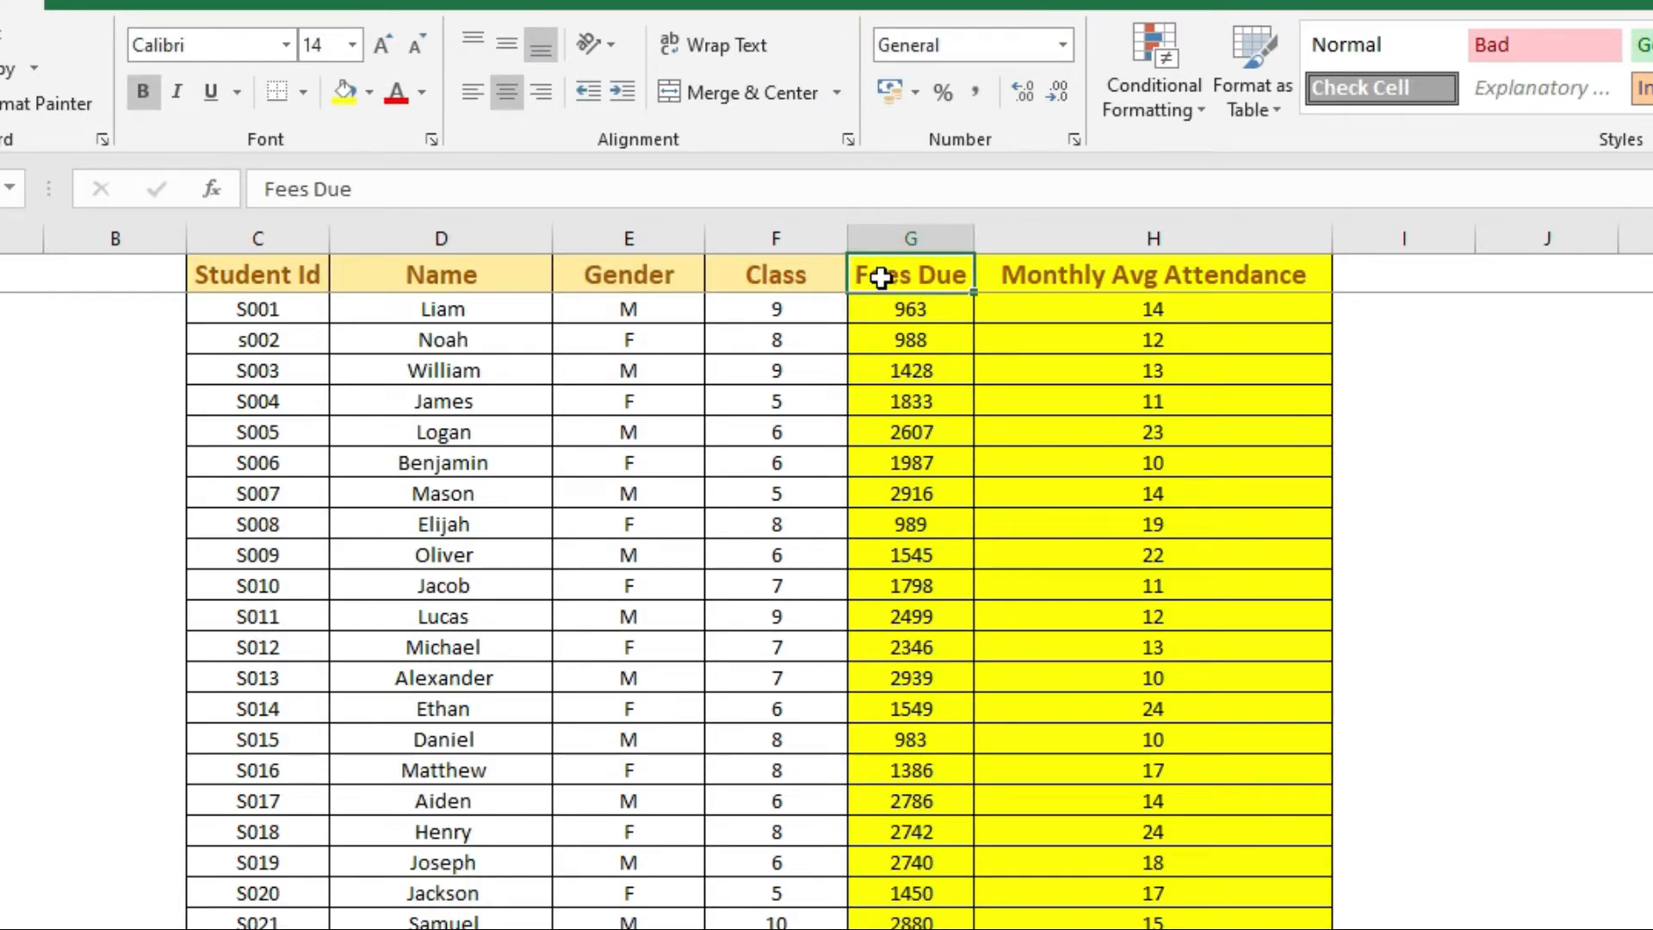
pyautogui.click(894, 236)
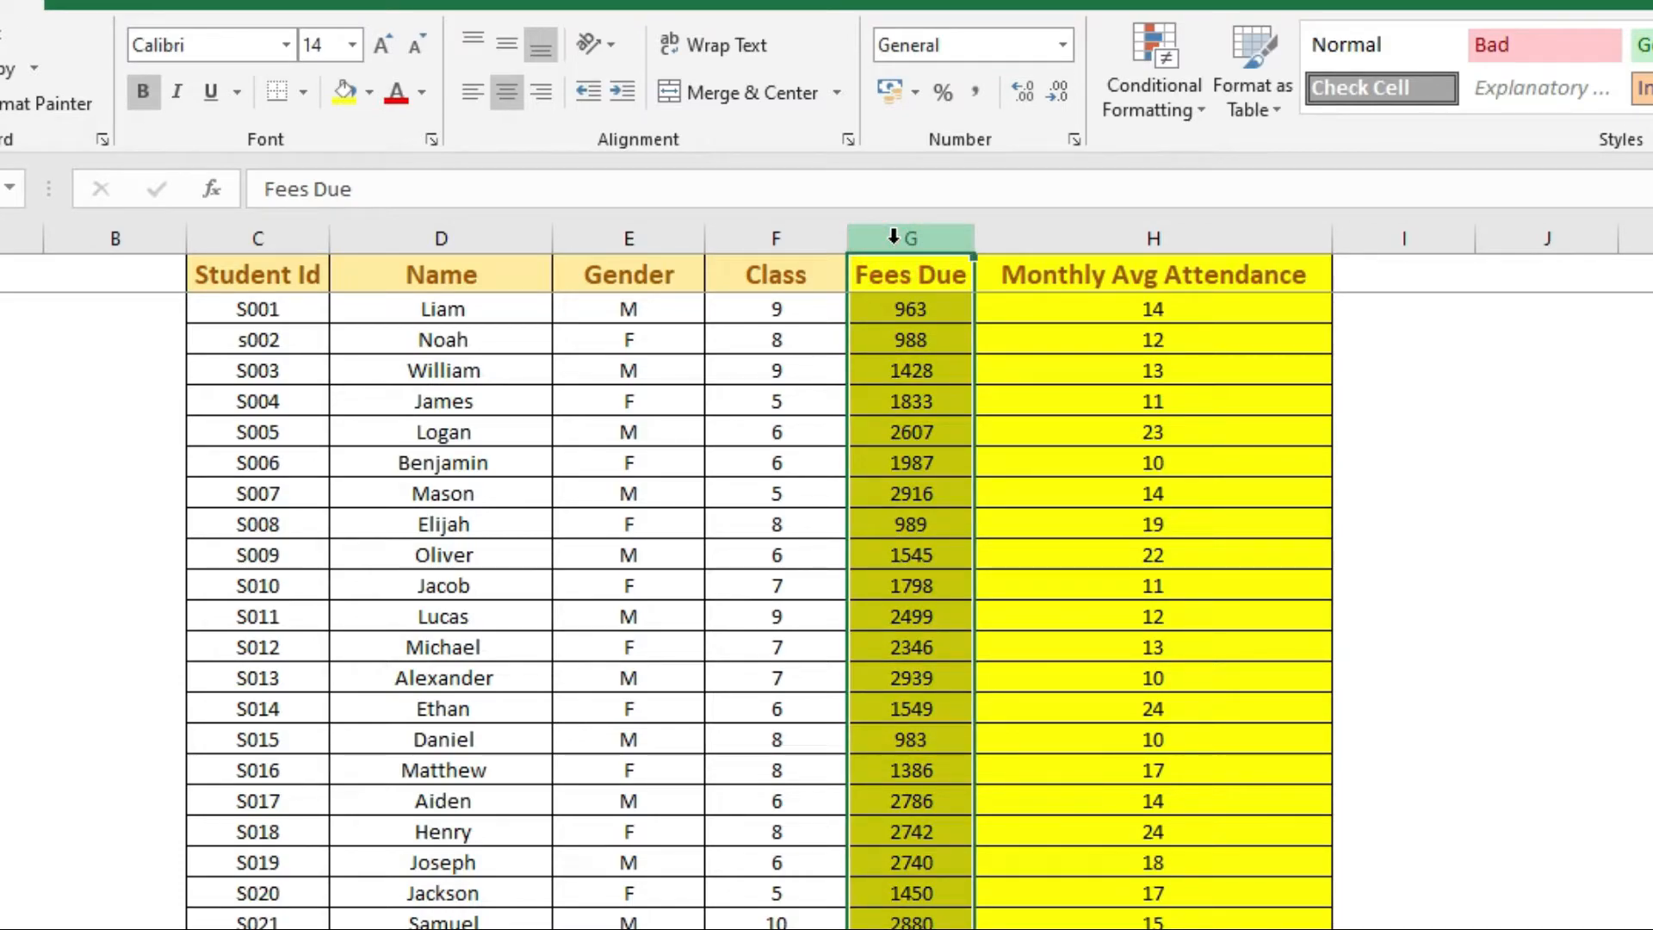
pyautogui.rightClick(894, 236)
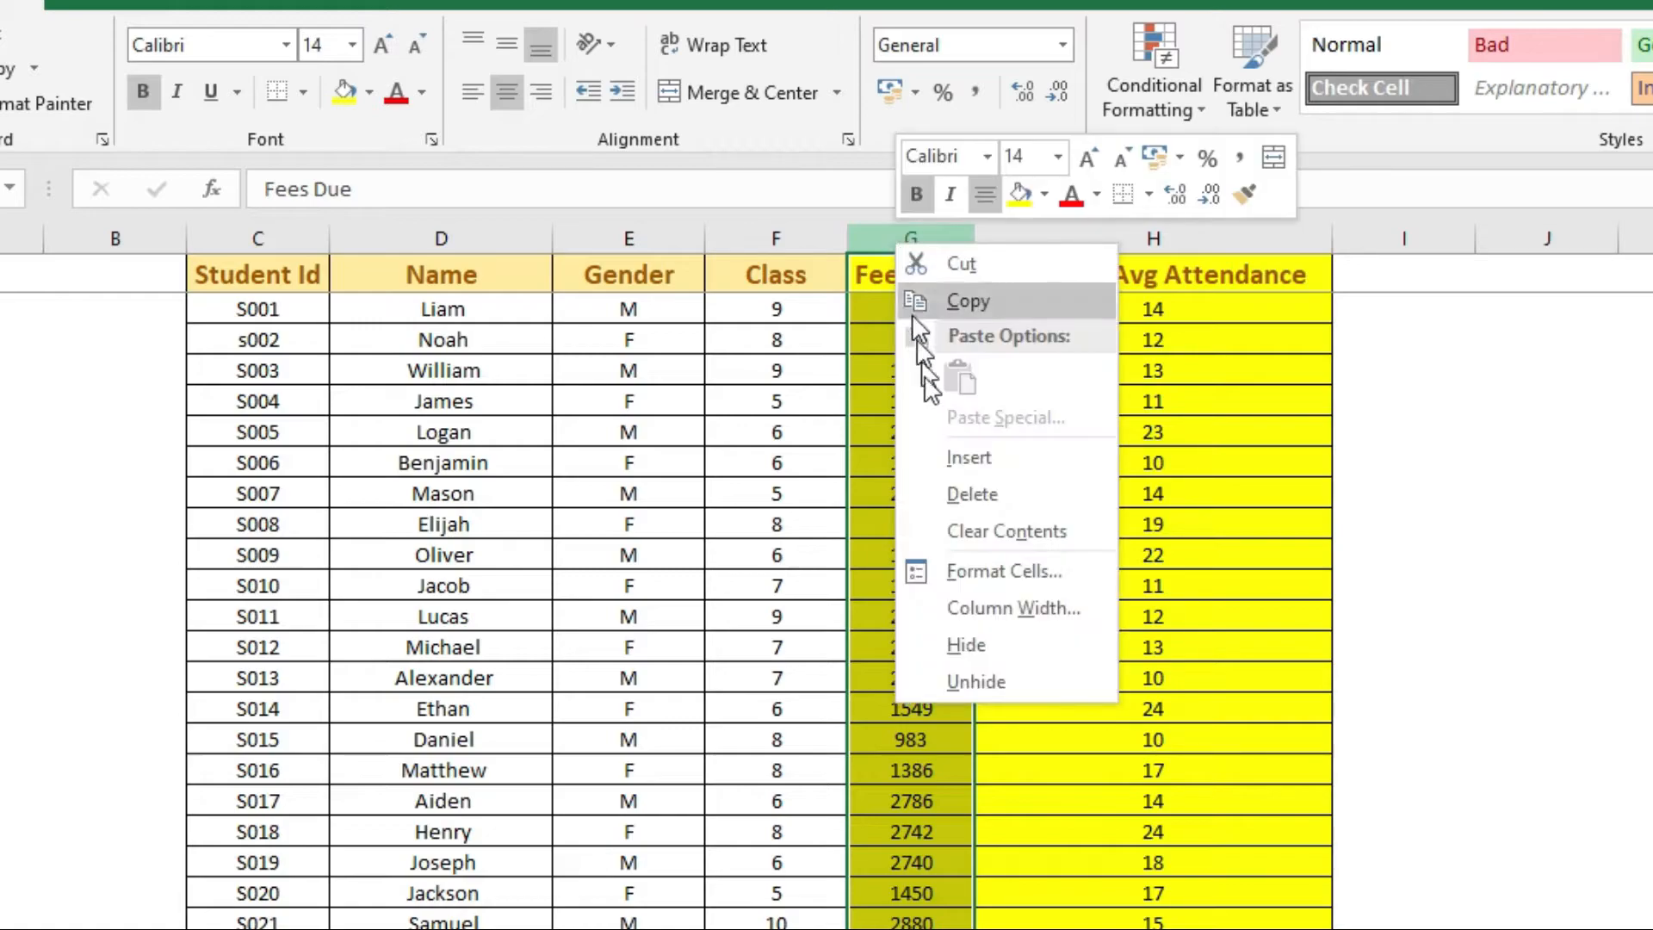
pyautogui.click(962, 494)
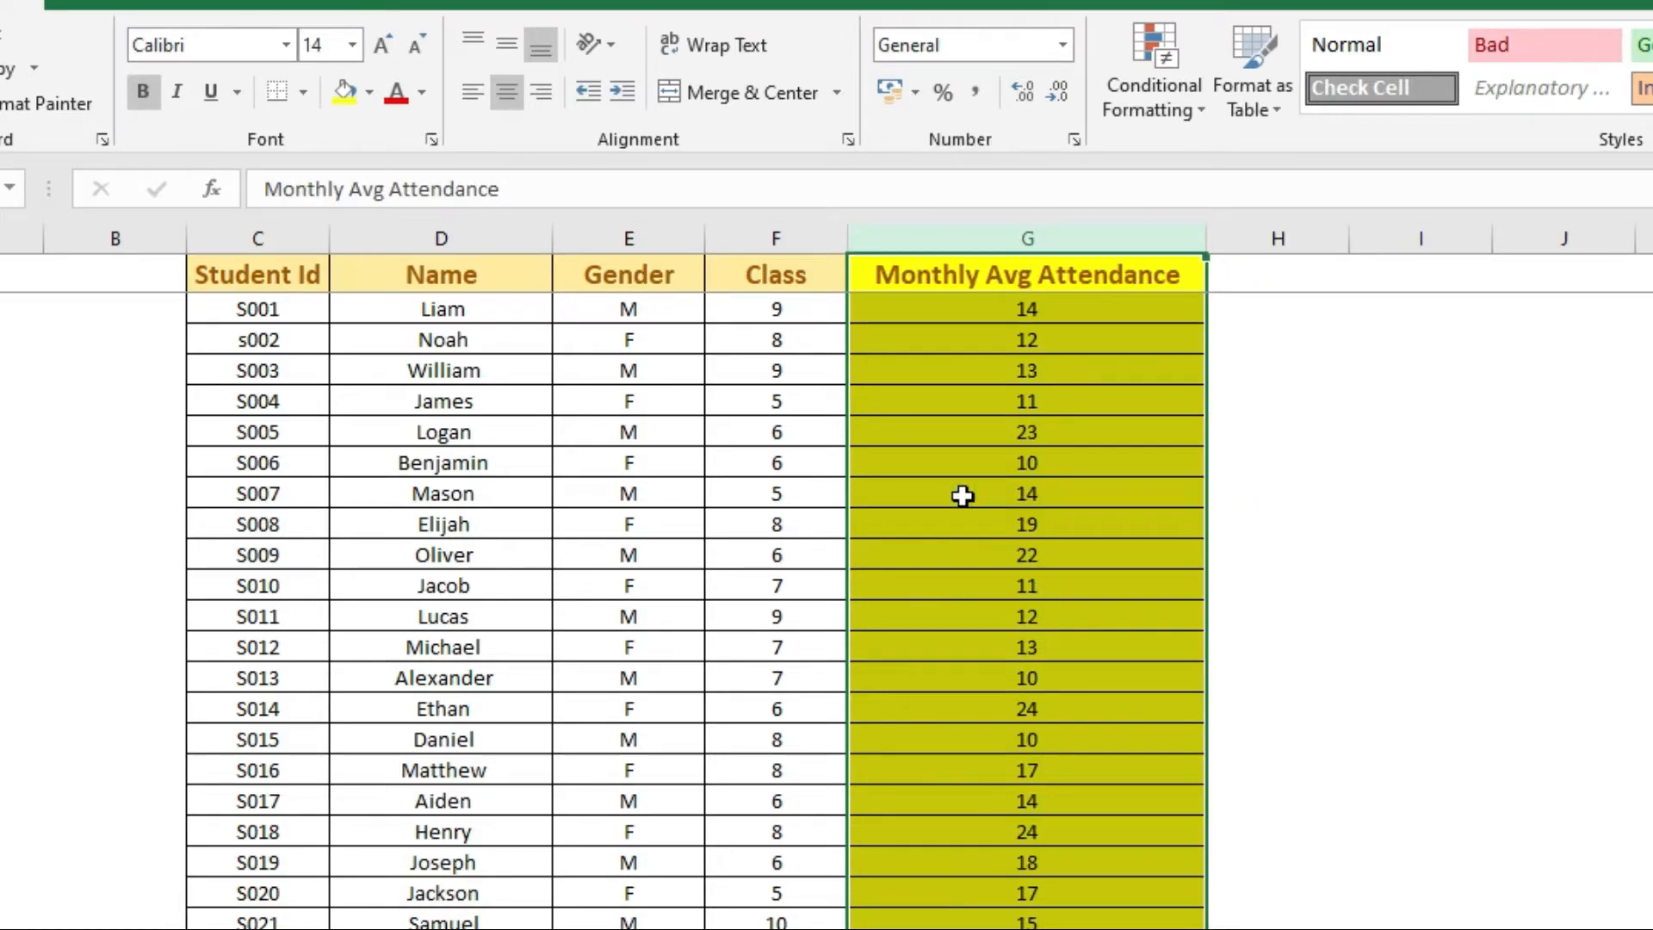
# Step: Select the entire Monthly Avg Attendance column and delete it
pyautogui.click(984, 422)
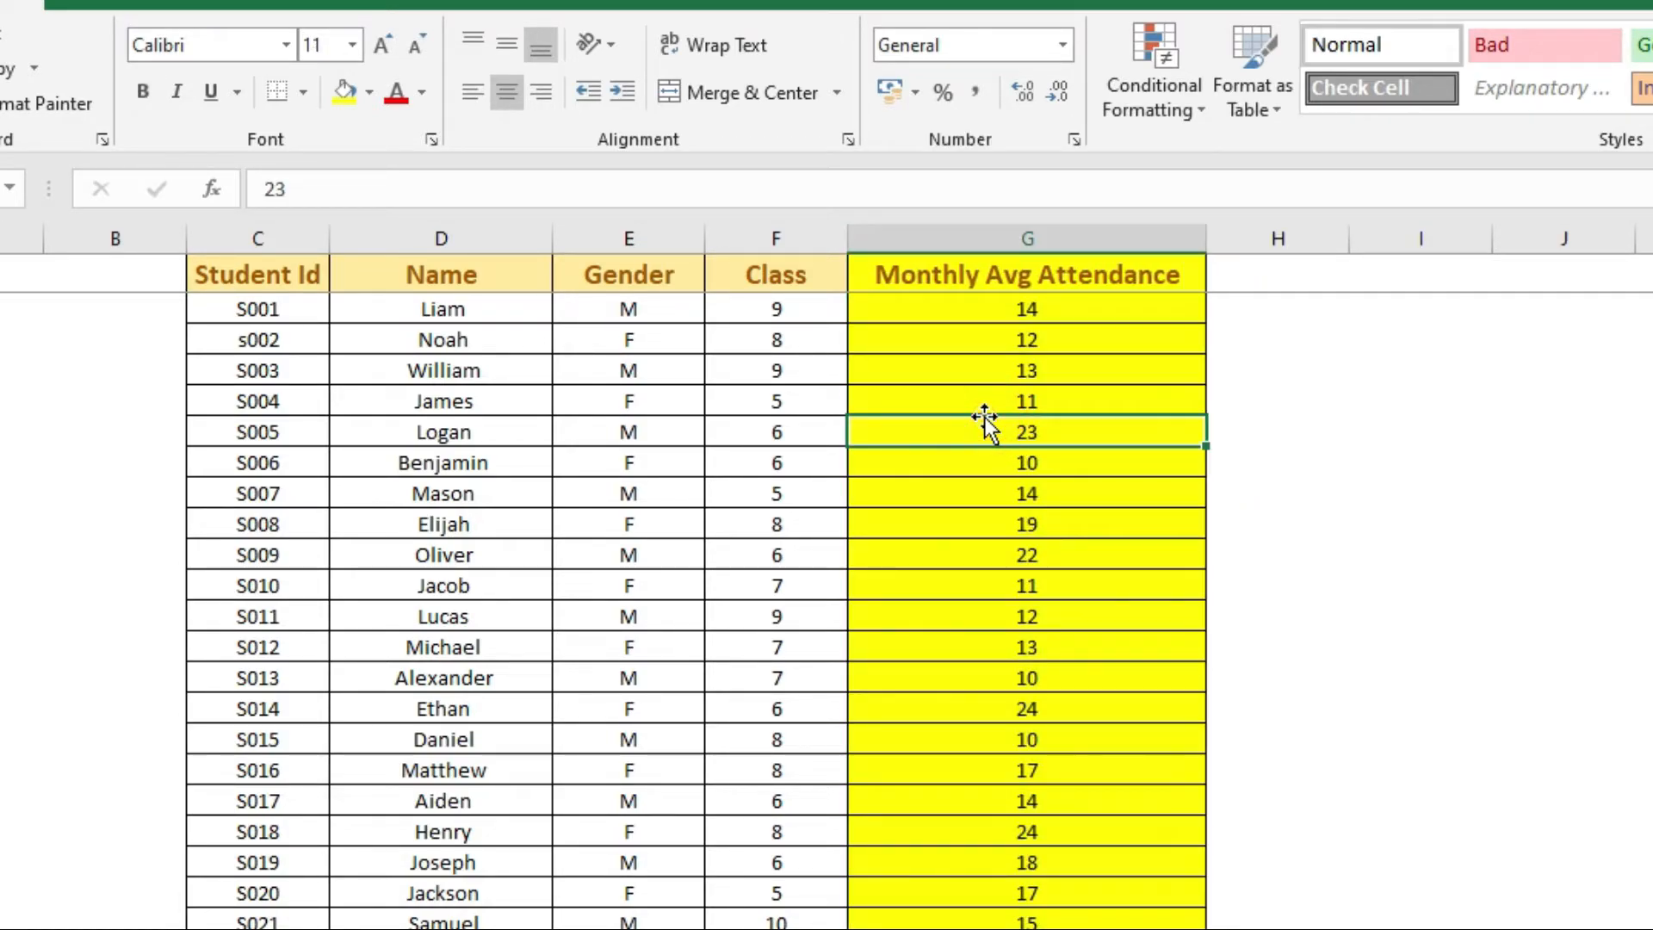
pyautogui.click(1002, 285)
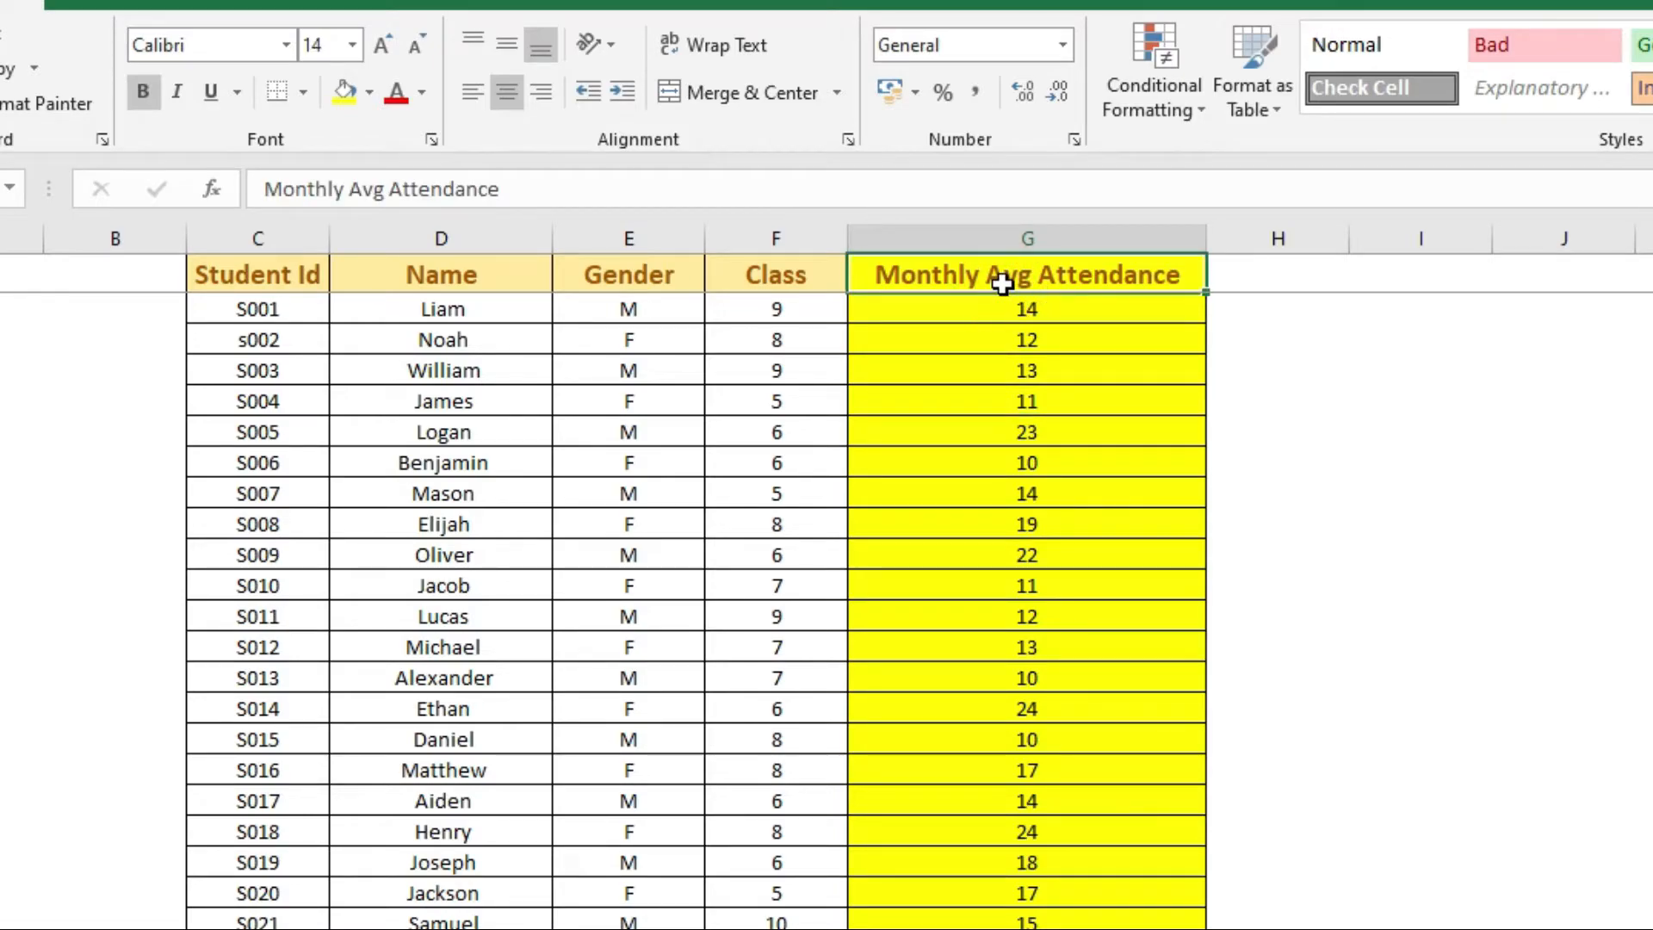
pyautogui.click(963, 239)
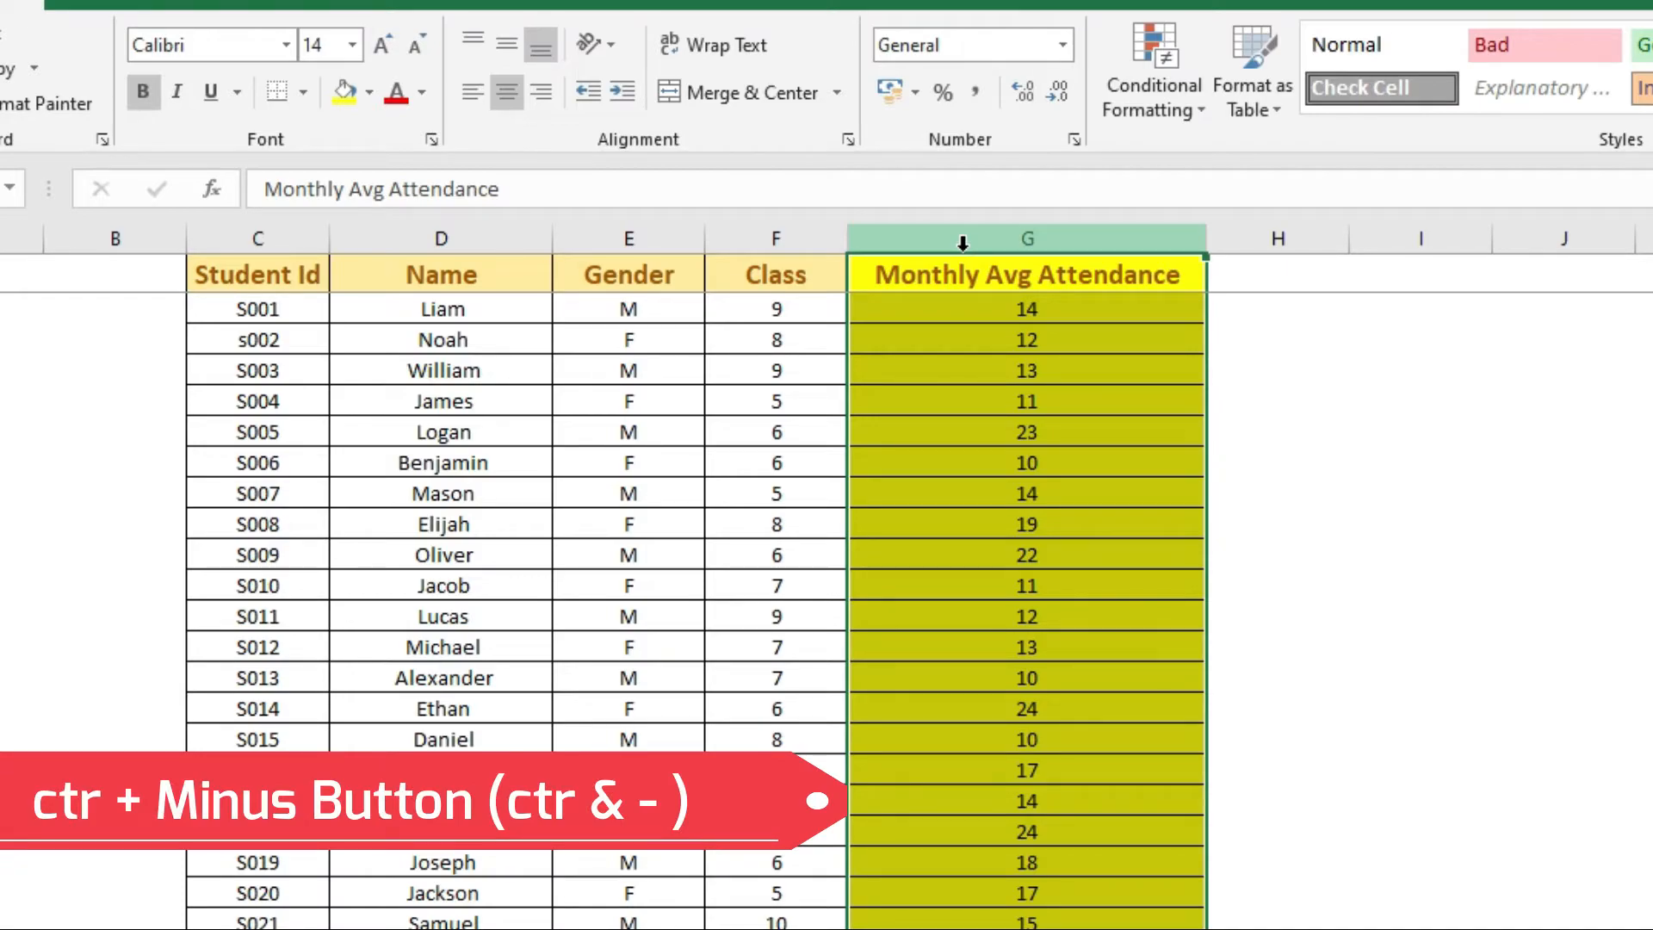
pyautogui.hotkey('ctrl', '-')
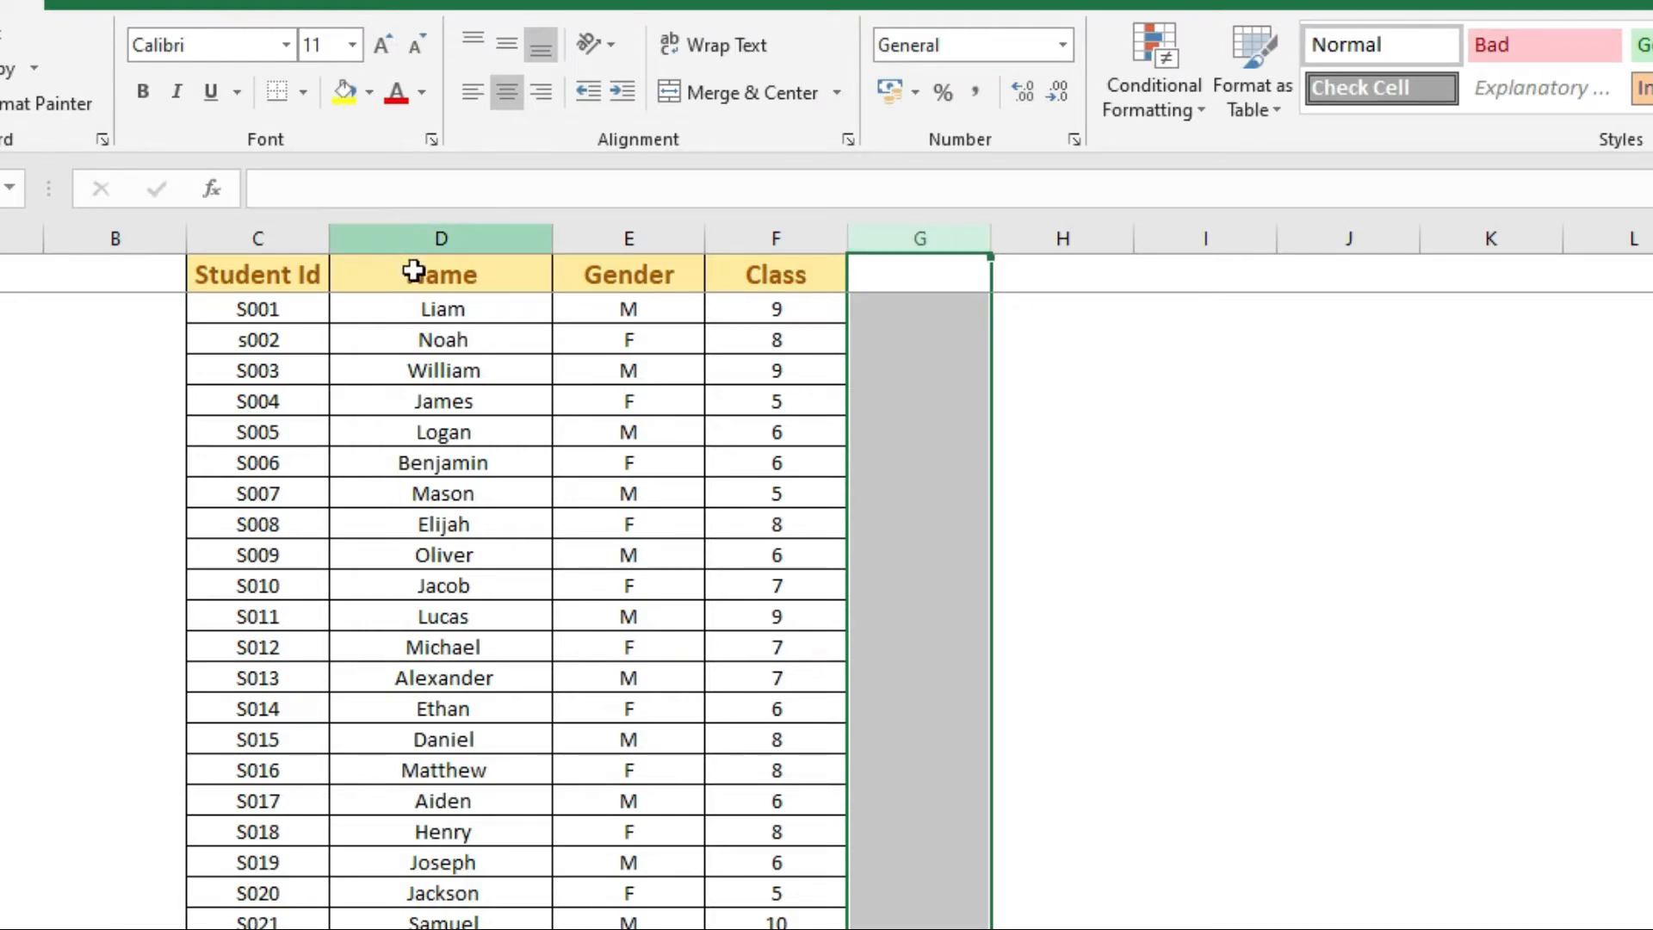
# Step: Insert a blank sheet column between Name and Gender, working from the single Gender header cell
pyautogui.click(575, 272)
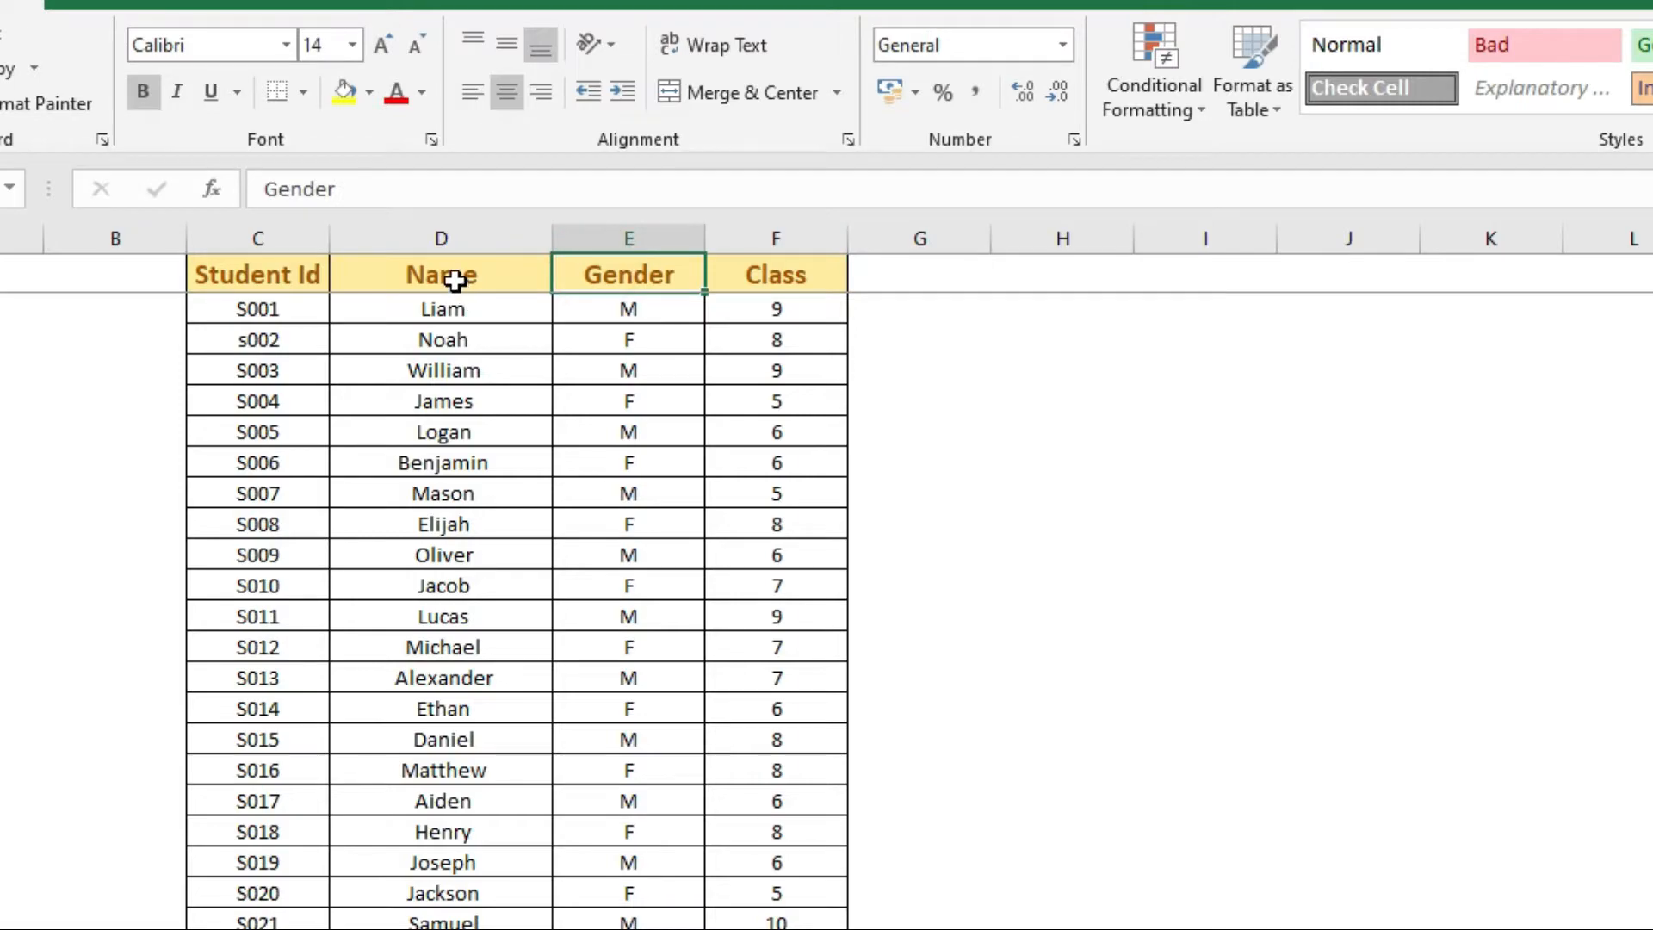
pyautogui.click(568, 269)
pyautogui.click(652, 275)
pyautogui.click(652, 275)
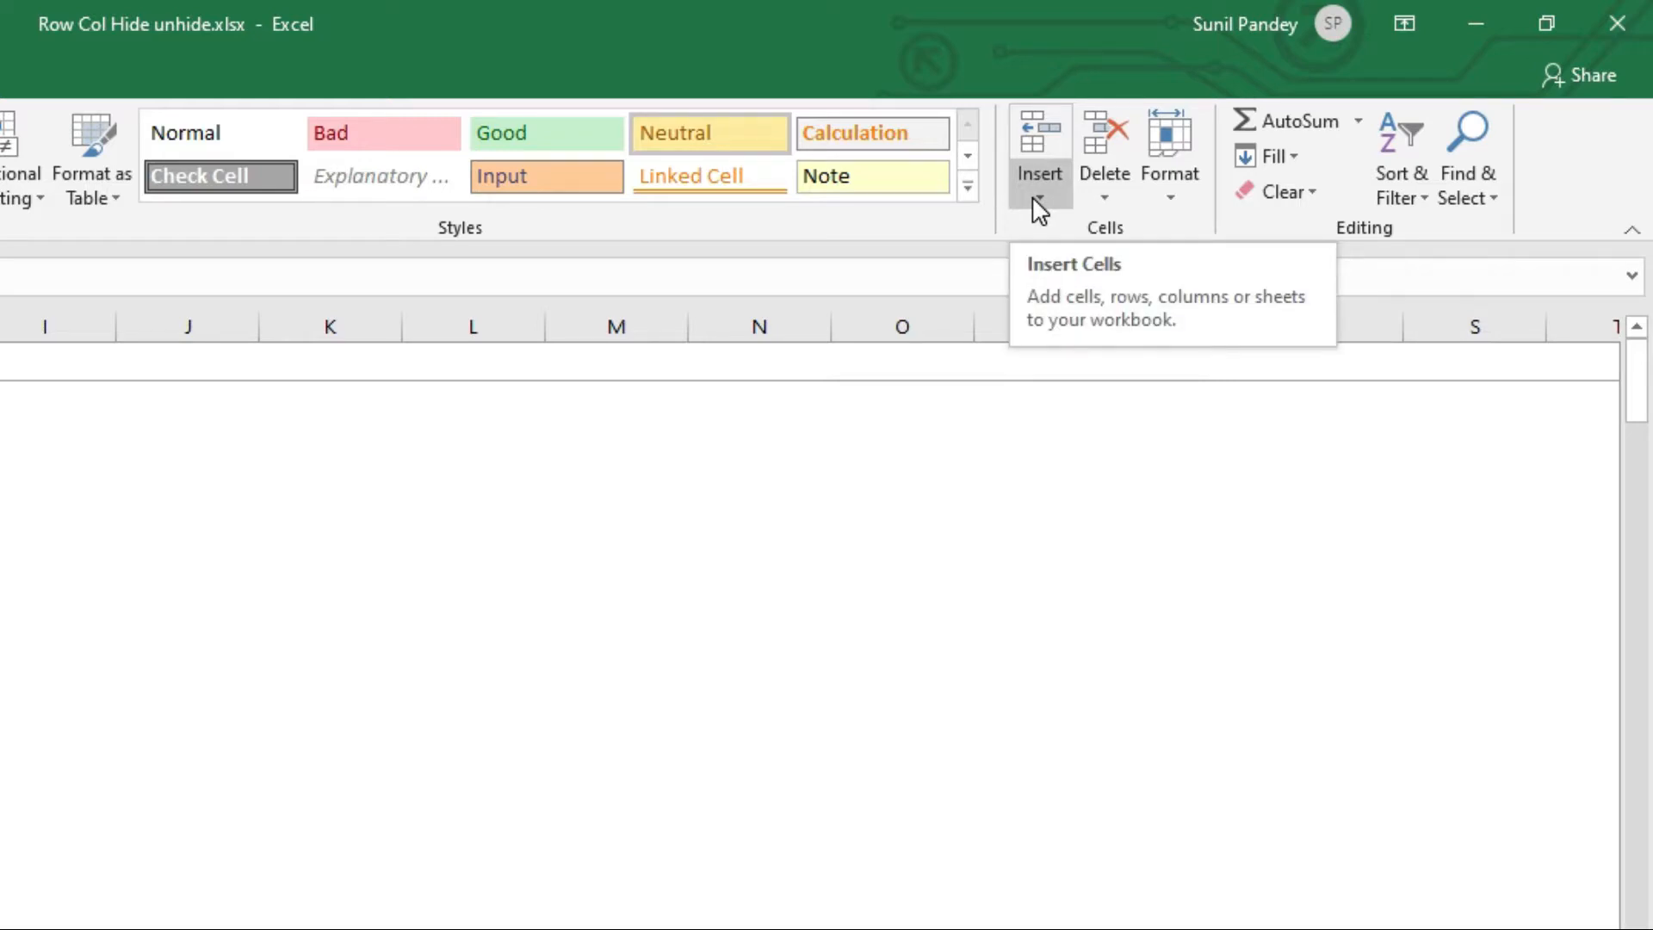
pyautogui.click(1039, 202)
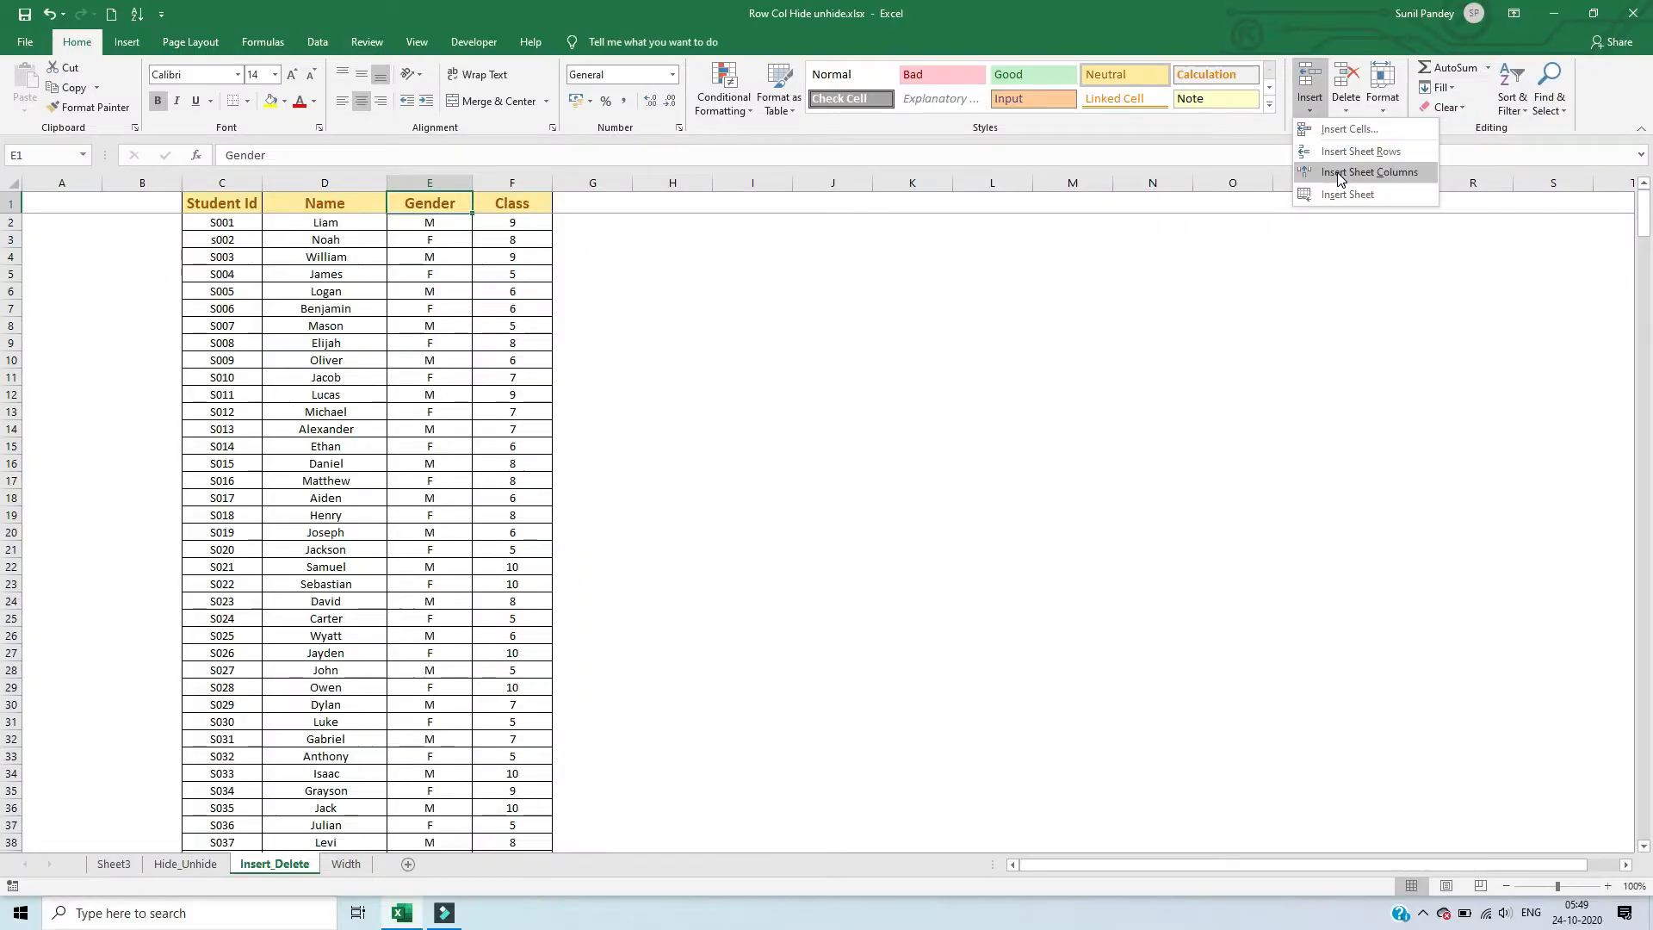
pyautogui.click(1086, 309)
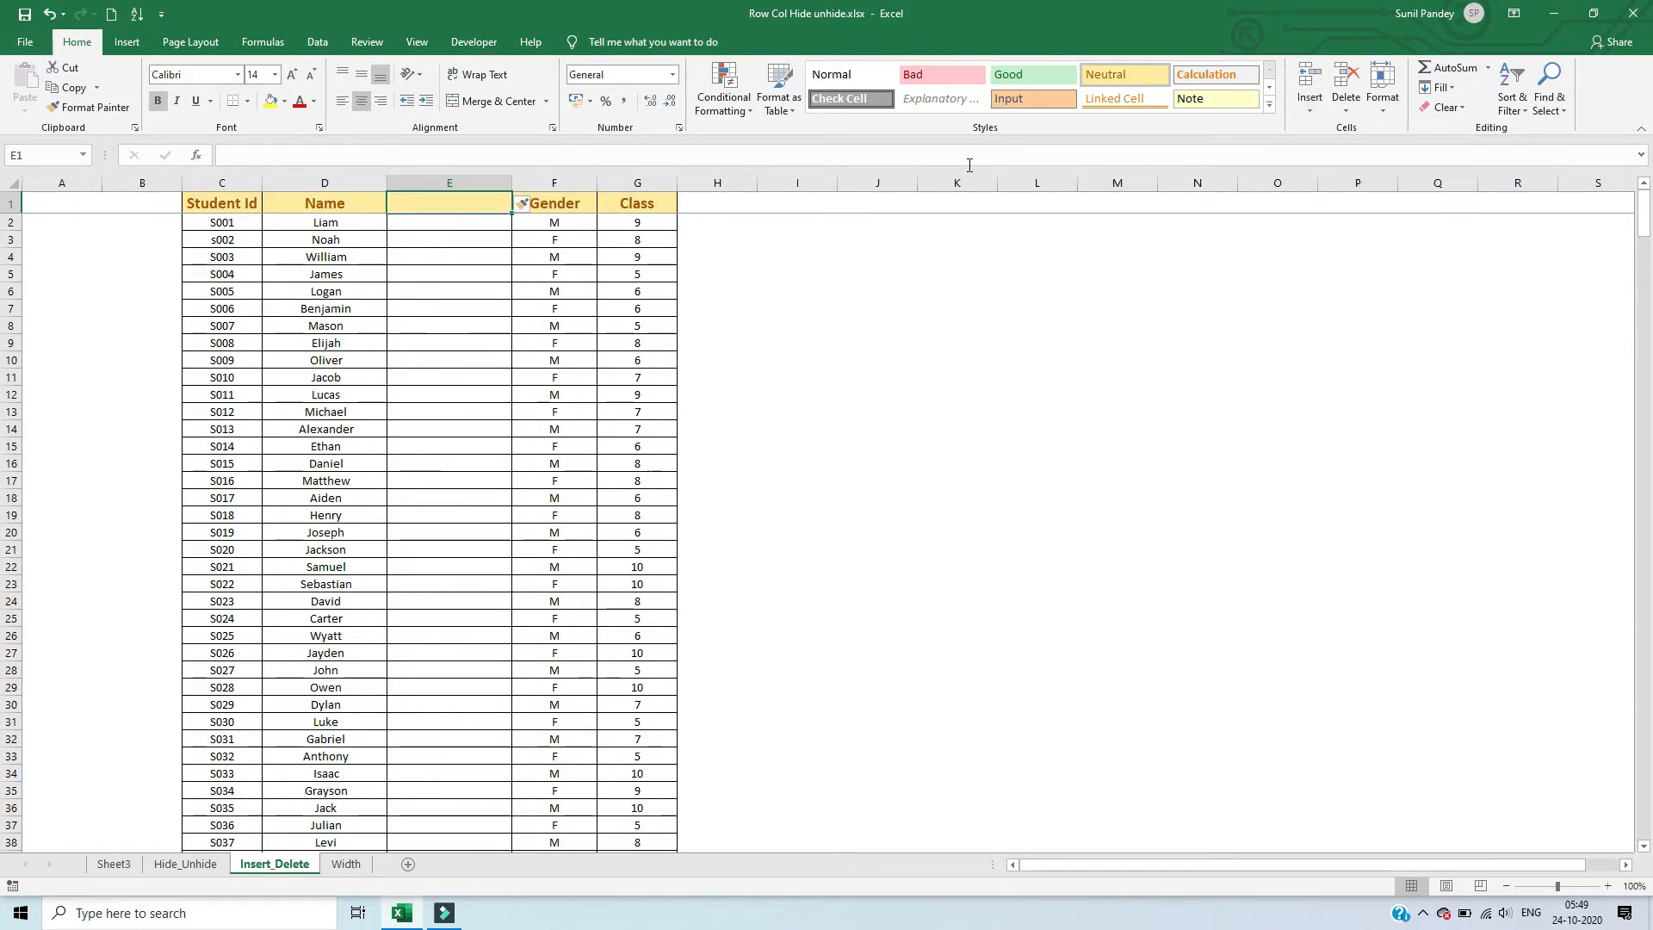
# Step: Select the entire Class column and insert a blank column before it
pyautogui.click(469, 202)
pyautogui.click(627, 201)
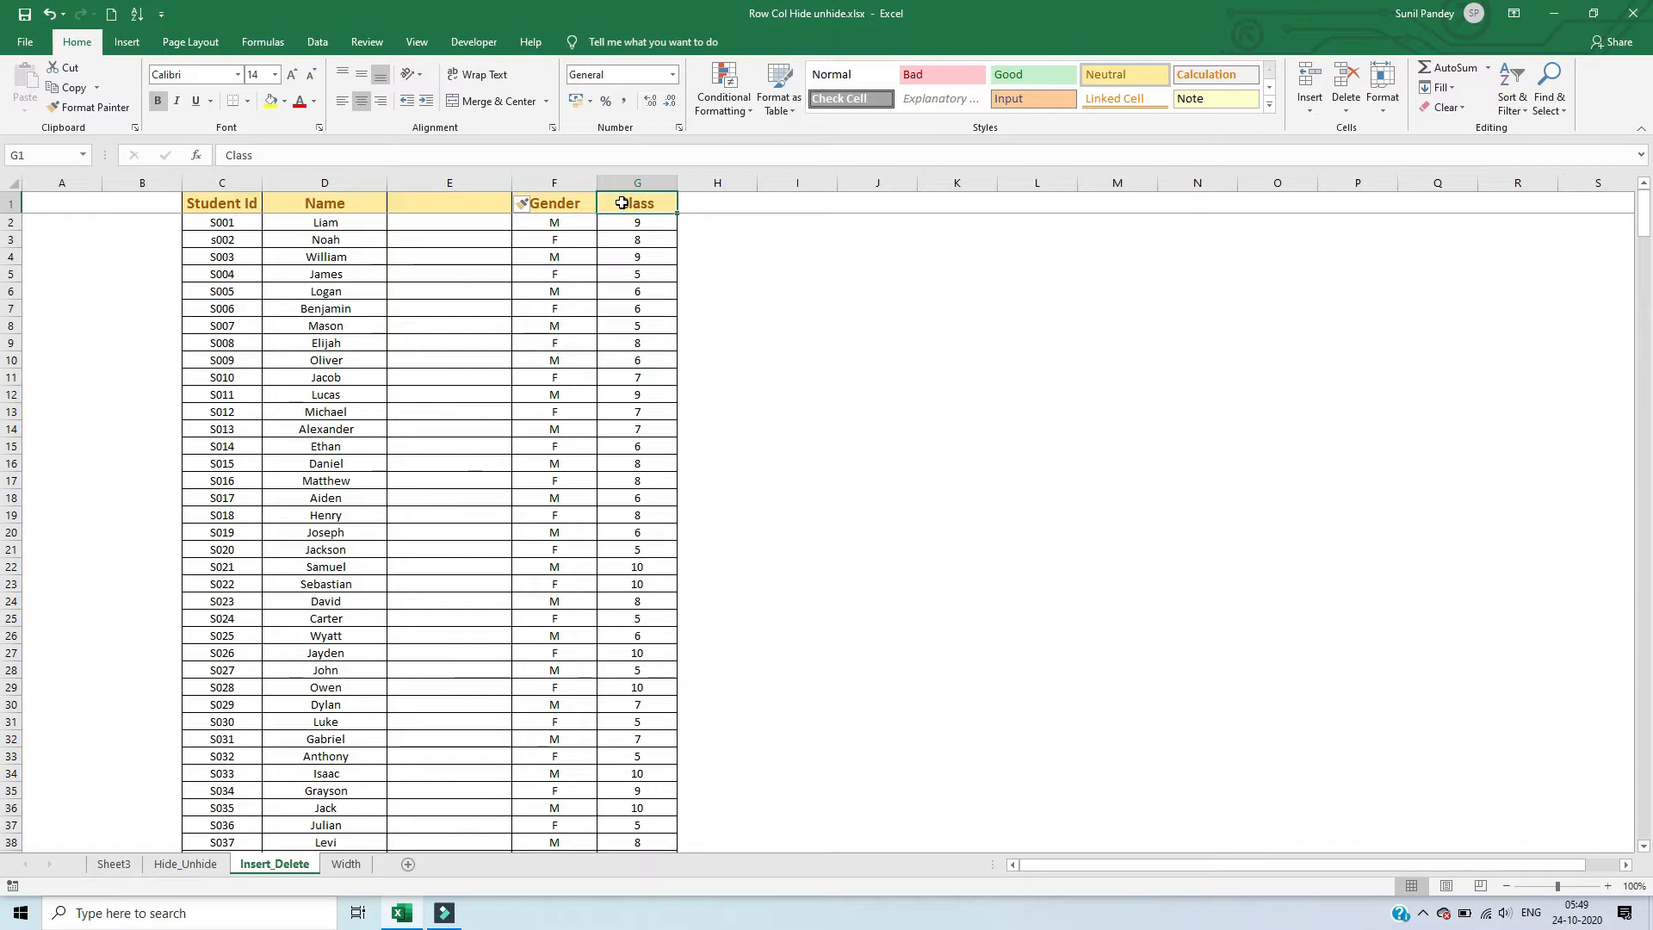
pyautogui.click(638, 183)
pyautogui.rightClick(639, 183)
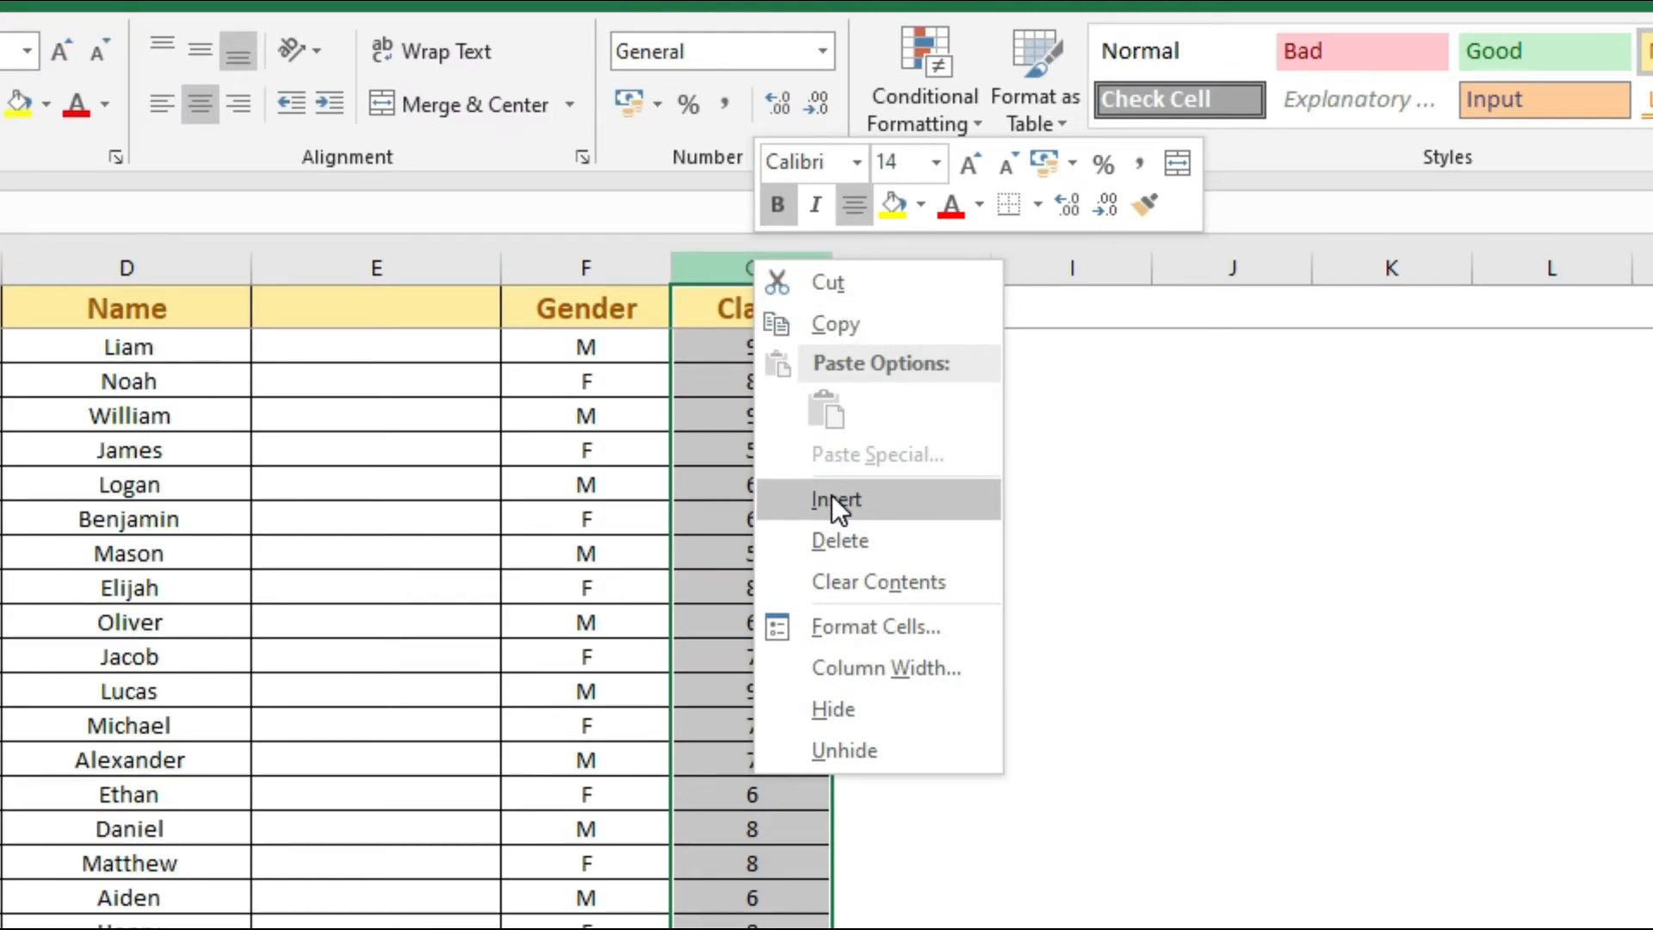
pyautogui.click(831, 499)
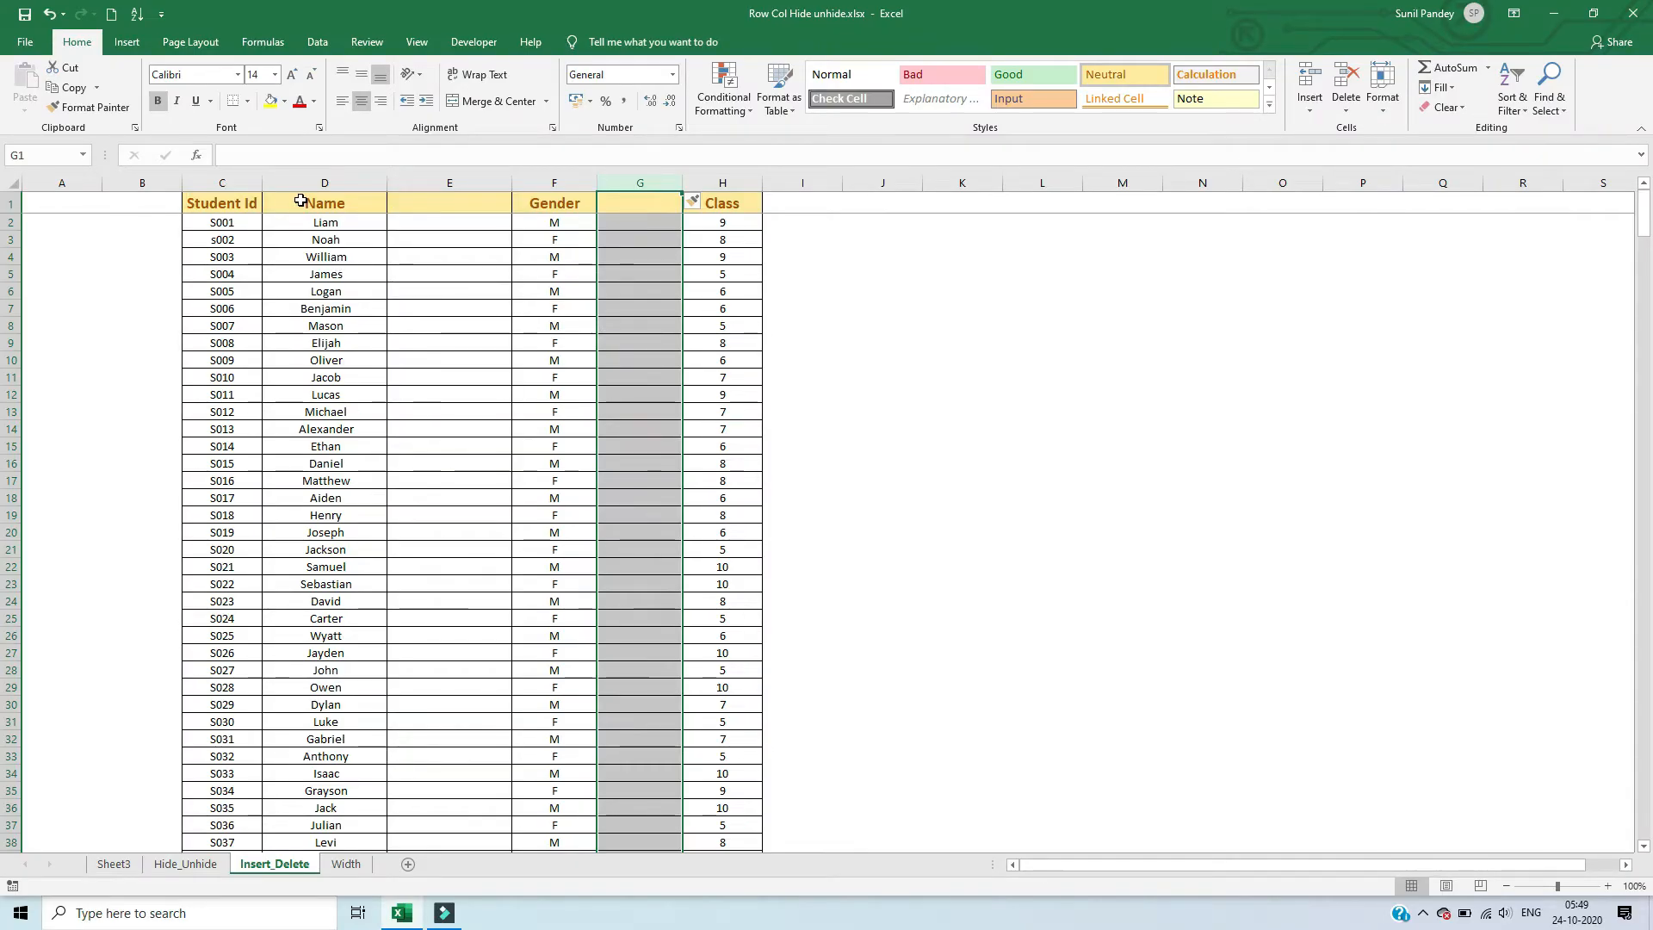
# Step: Select the entire Name column and insert a blank column between Student Id and Name
pyautogui.click(78, 305)
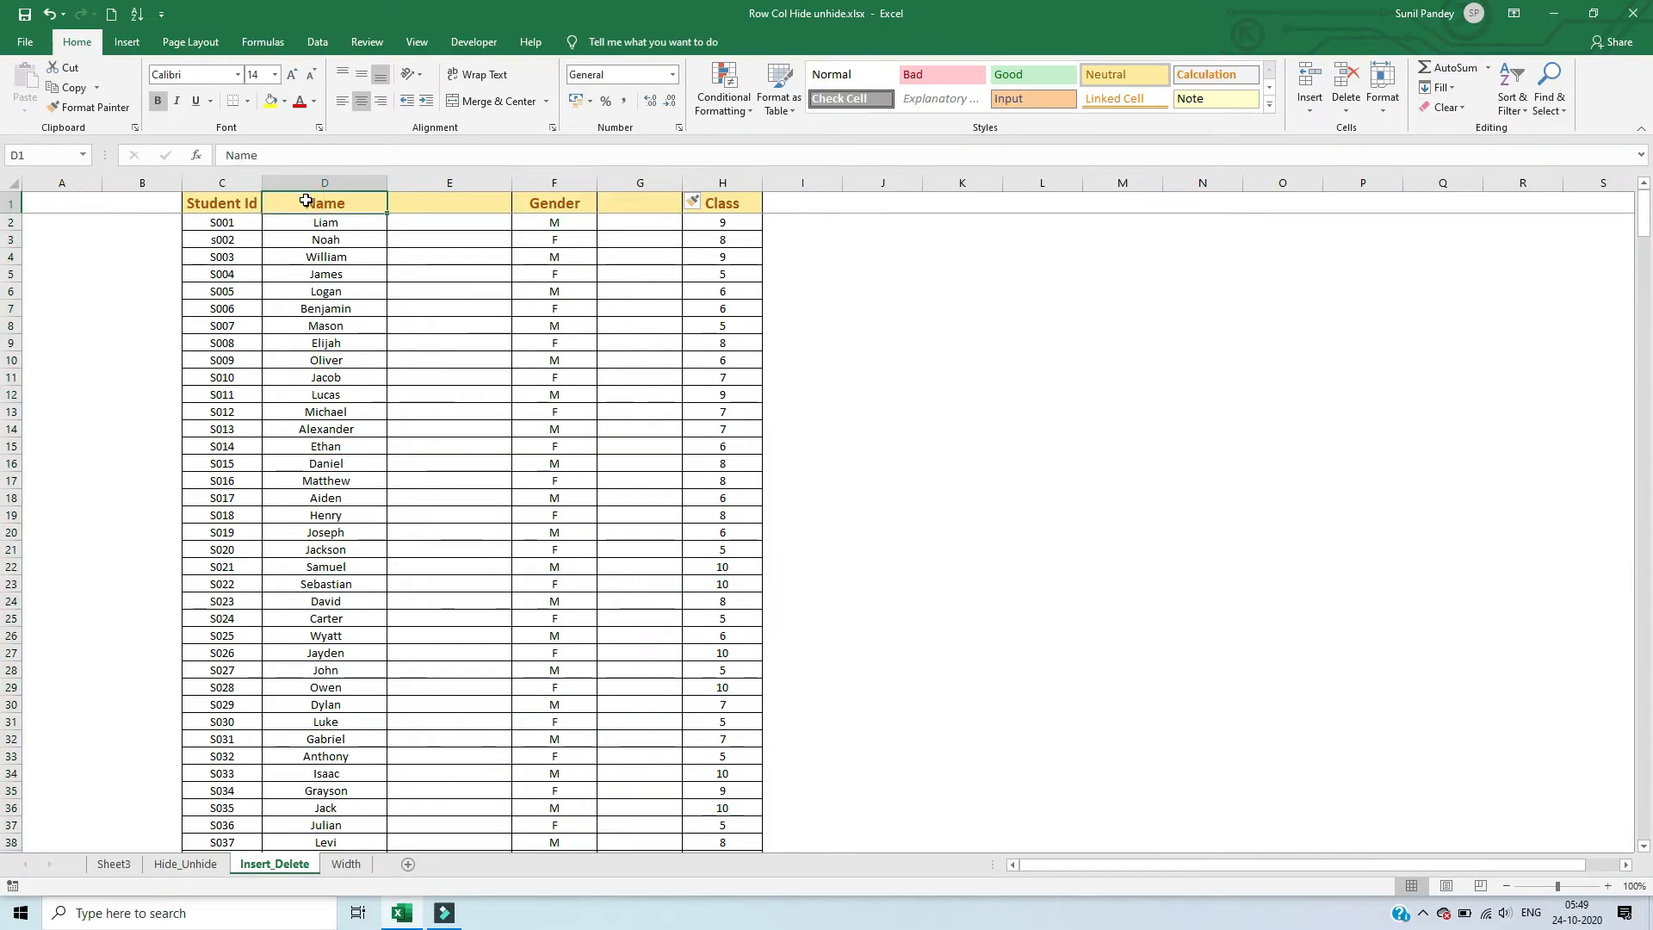
pyautogui.click(309, 182)
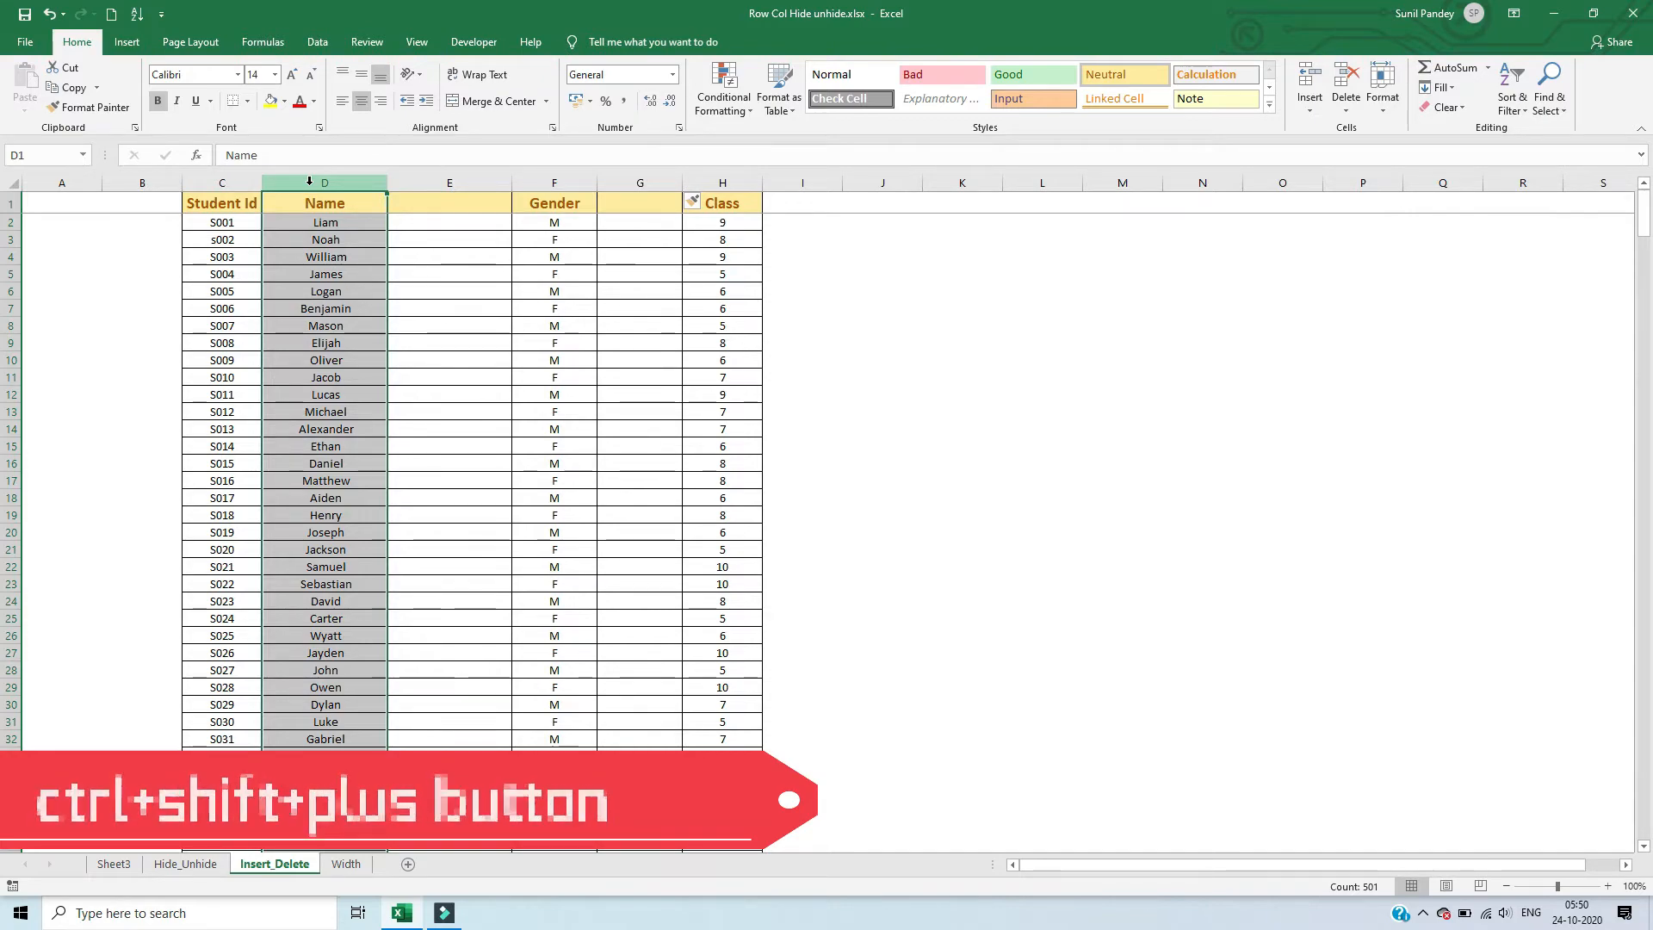
pyautogui.hotkey('ctrl', 'shift', '+')
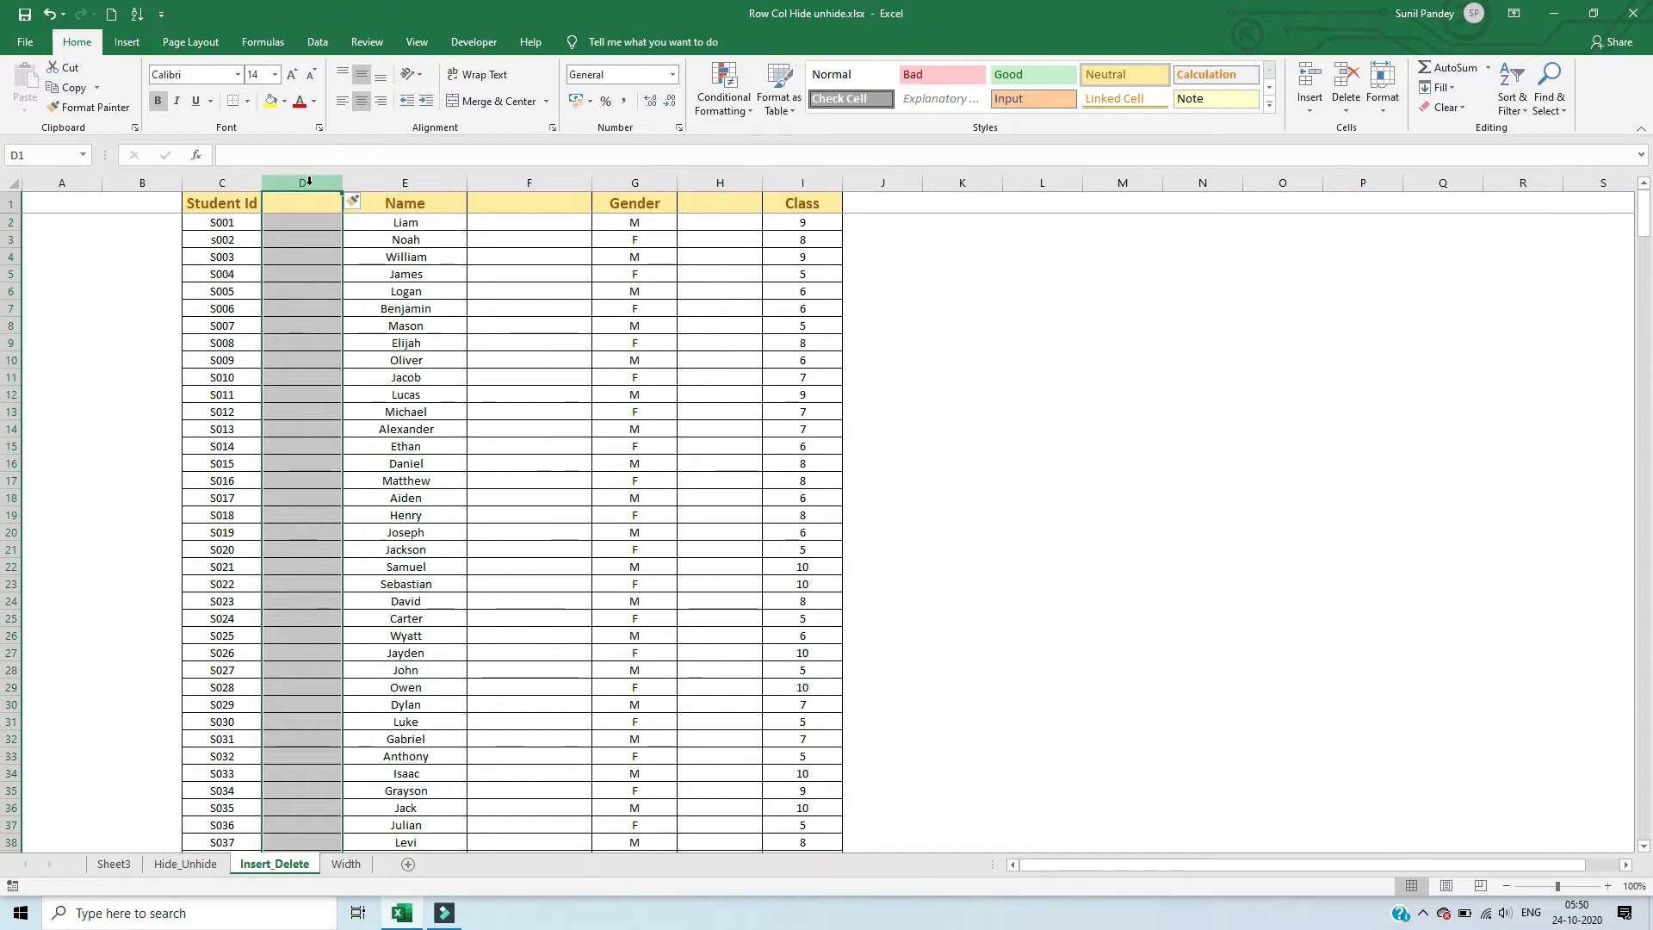
pyautogui.click(534, 341)
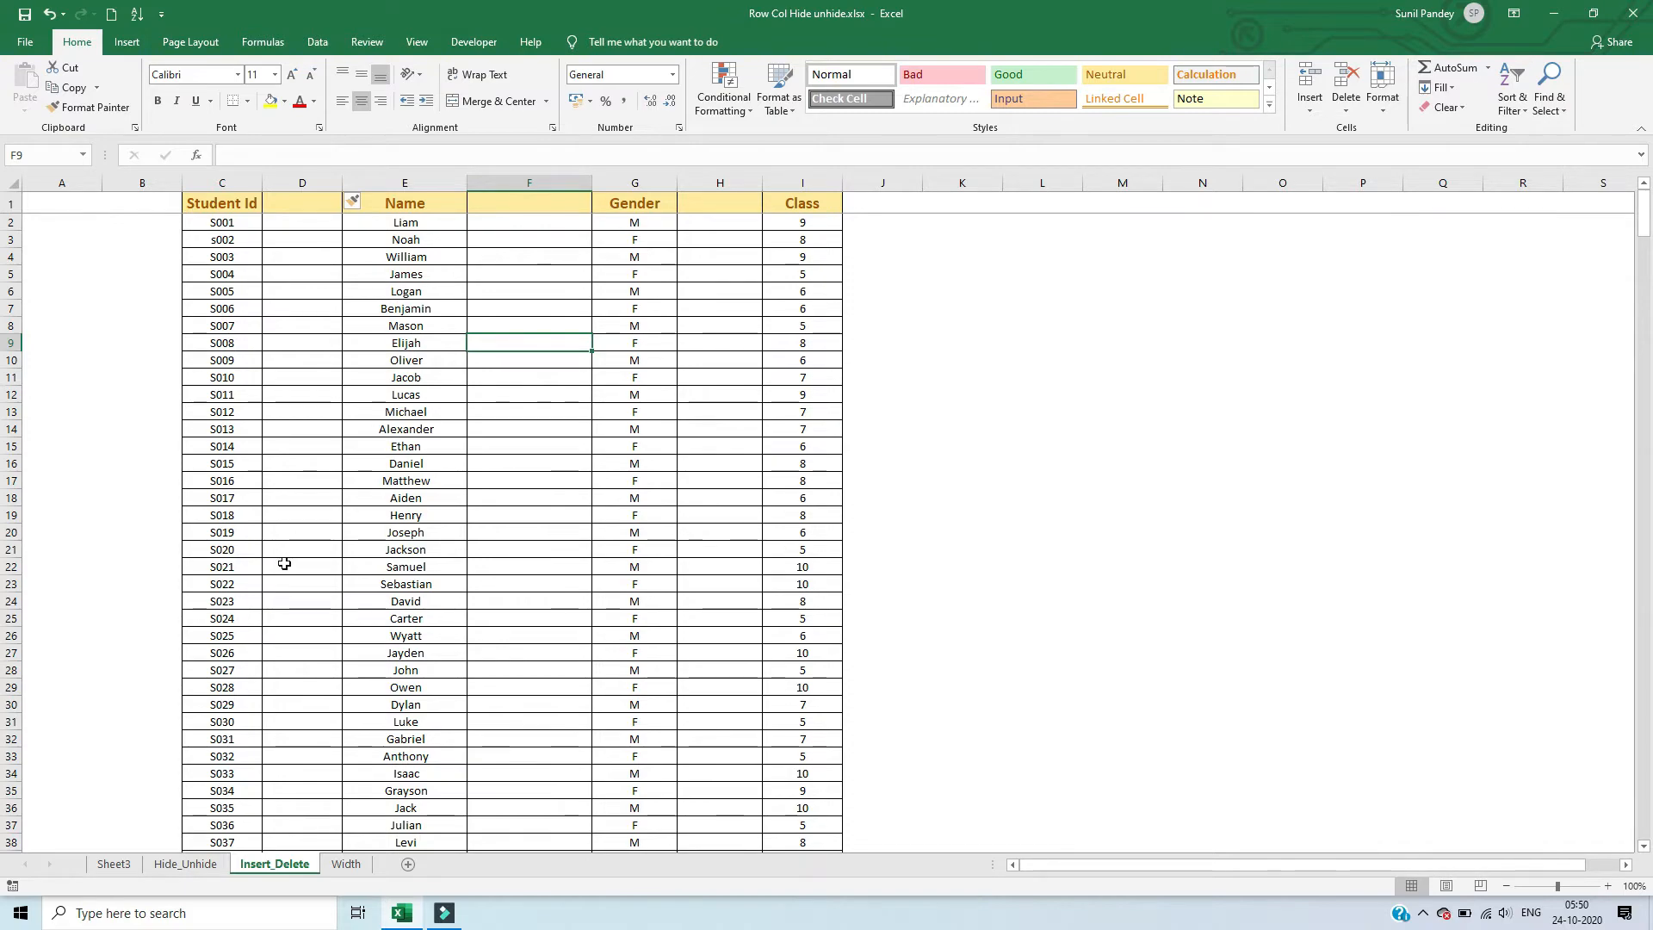
# Step: Highlight rows 9–10, 17–18 and 24–25 across the whole sheet with yellow fill
pyautogui.click(11, 343)
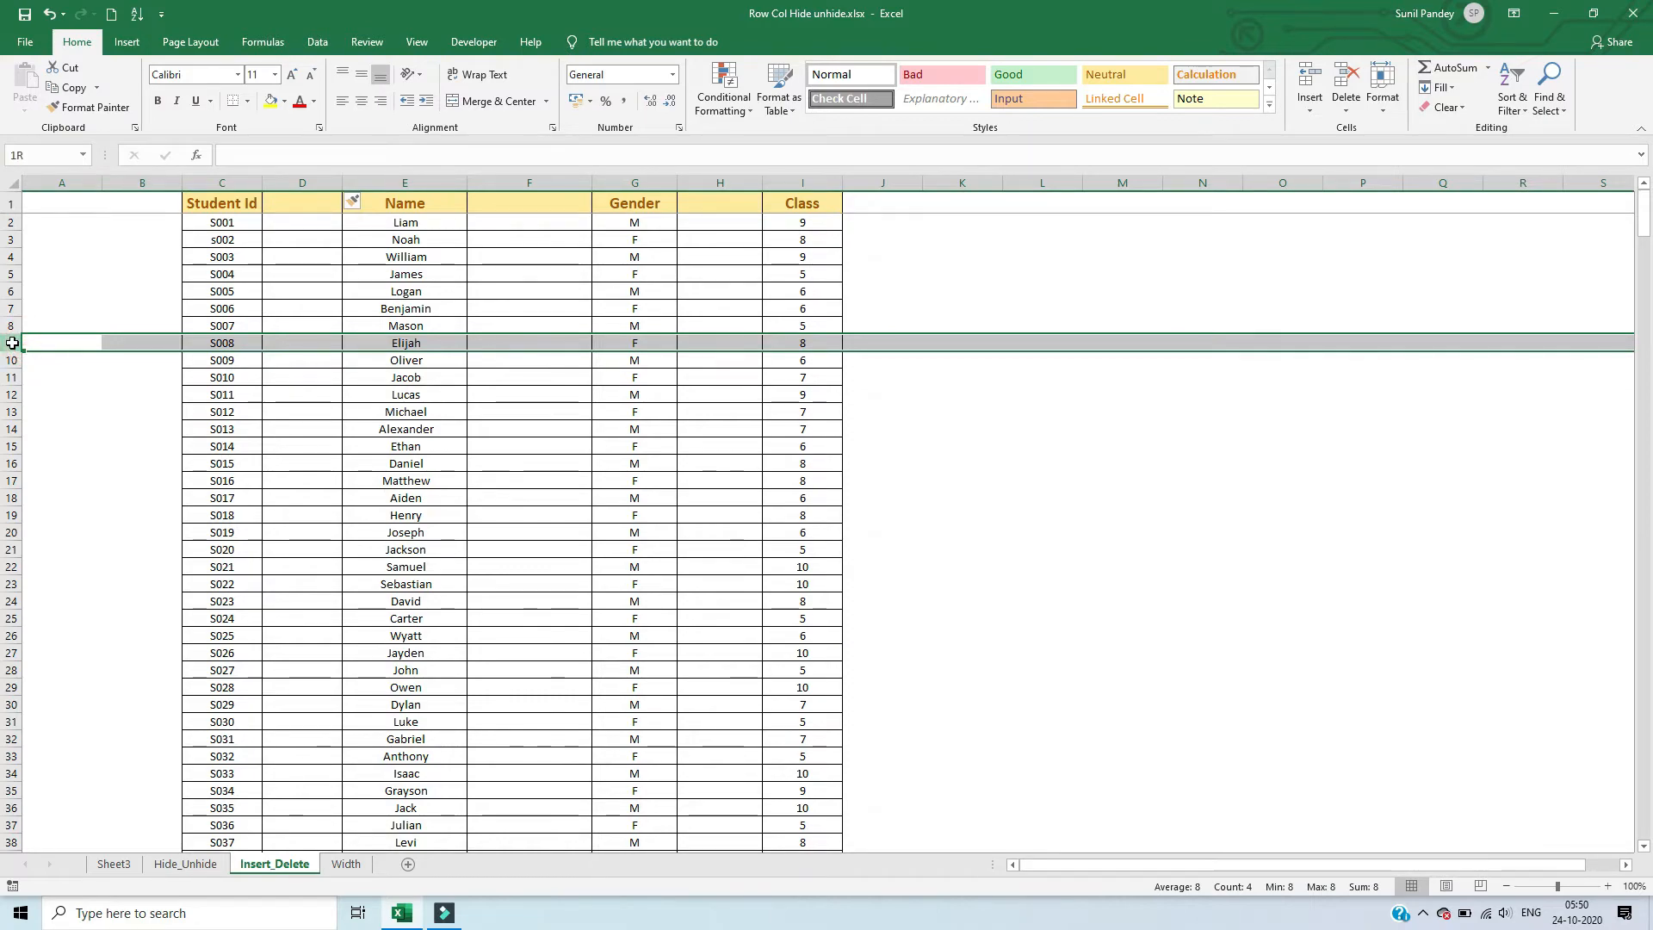
pyautogui.moveTo(13, 342); pyautogui.dragTo(12, 360)
pyautogui.click(270, 100)
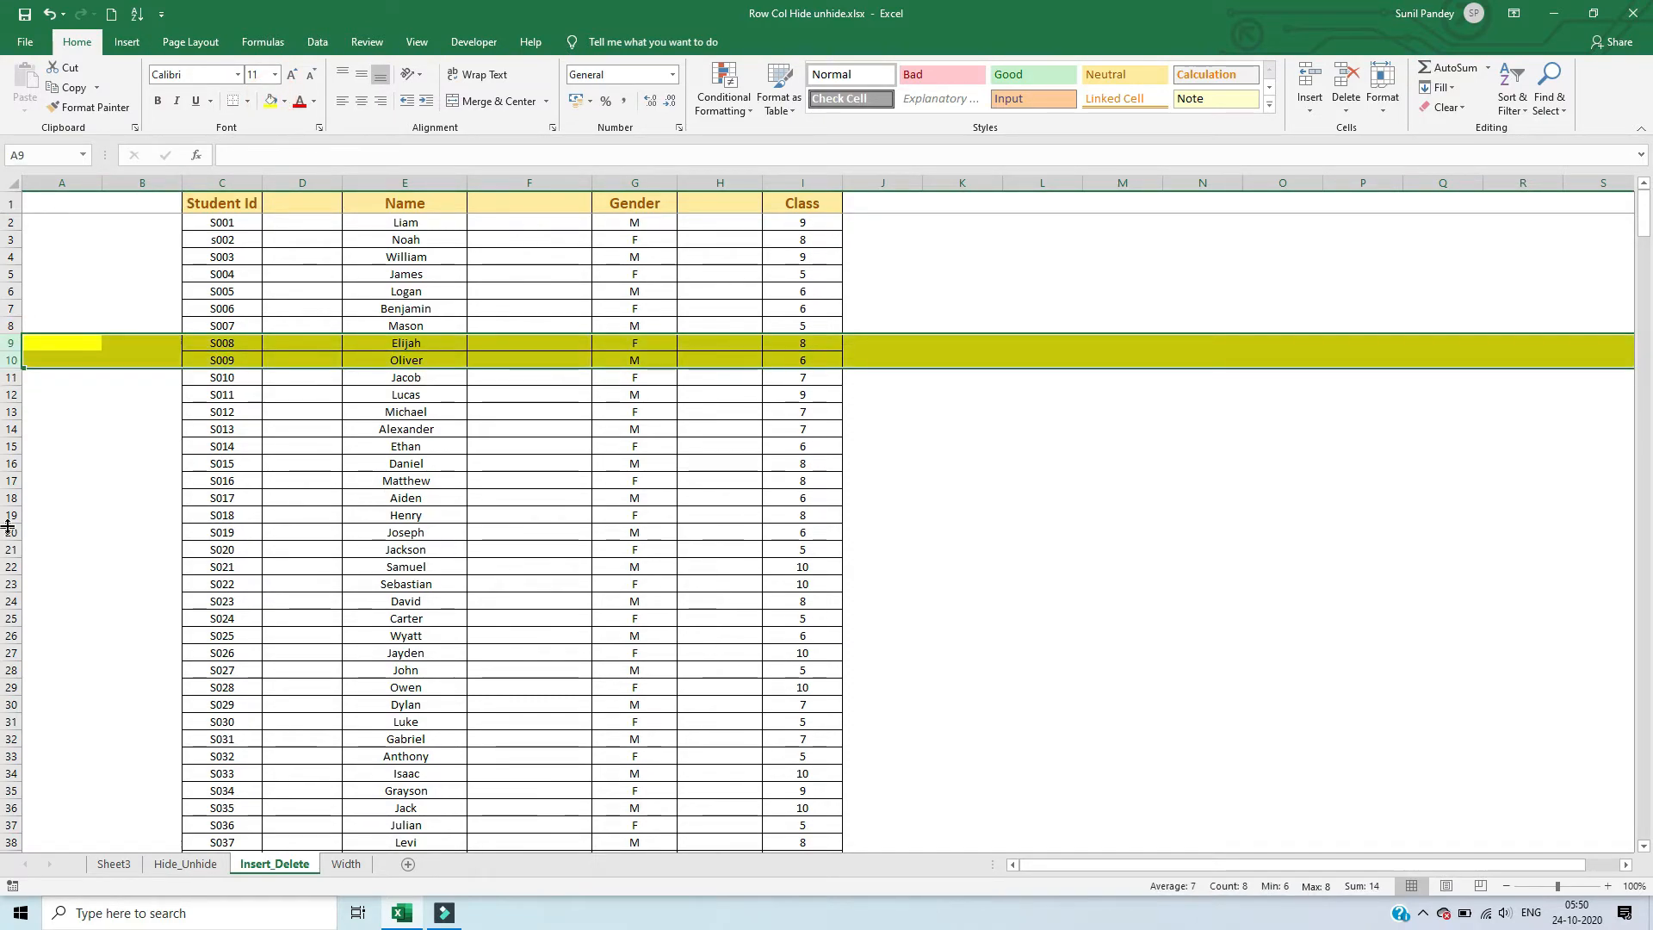
pyautogui.moveTo(13, 479)
pyautogui.mouseDown()
pyautogui.moveTo(13, 532)
pyautogui.moveTo(14, 481)
pyautogui.moveTo(12, 497)
pyautogui.mouseUp()
pyautogui.click(272, 106)
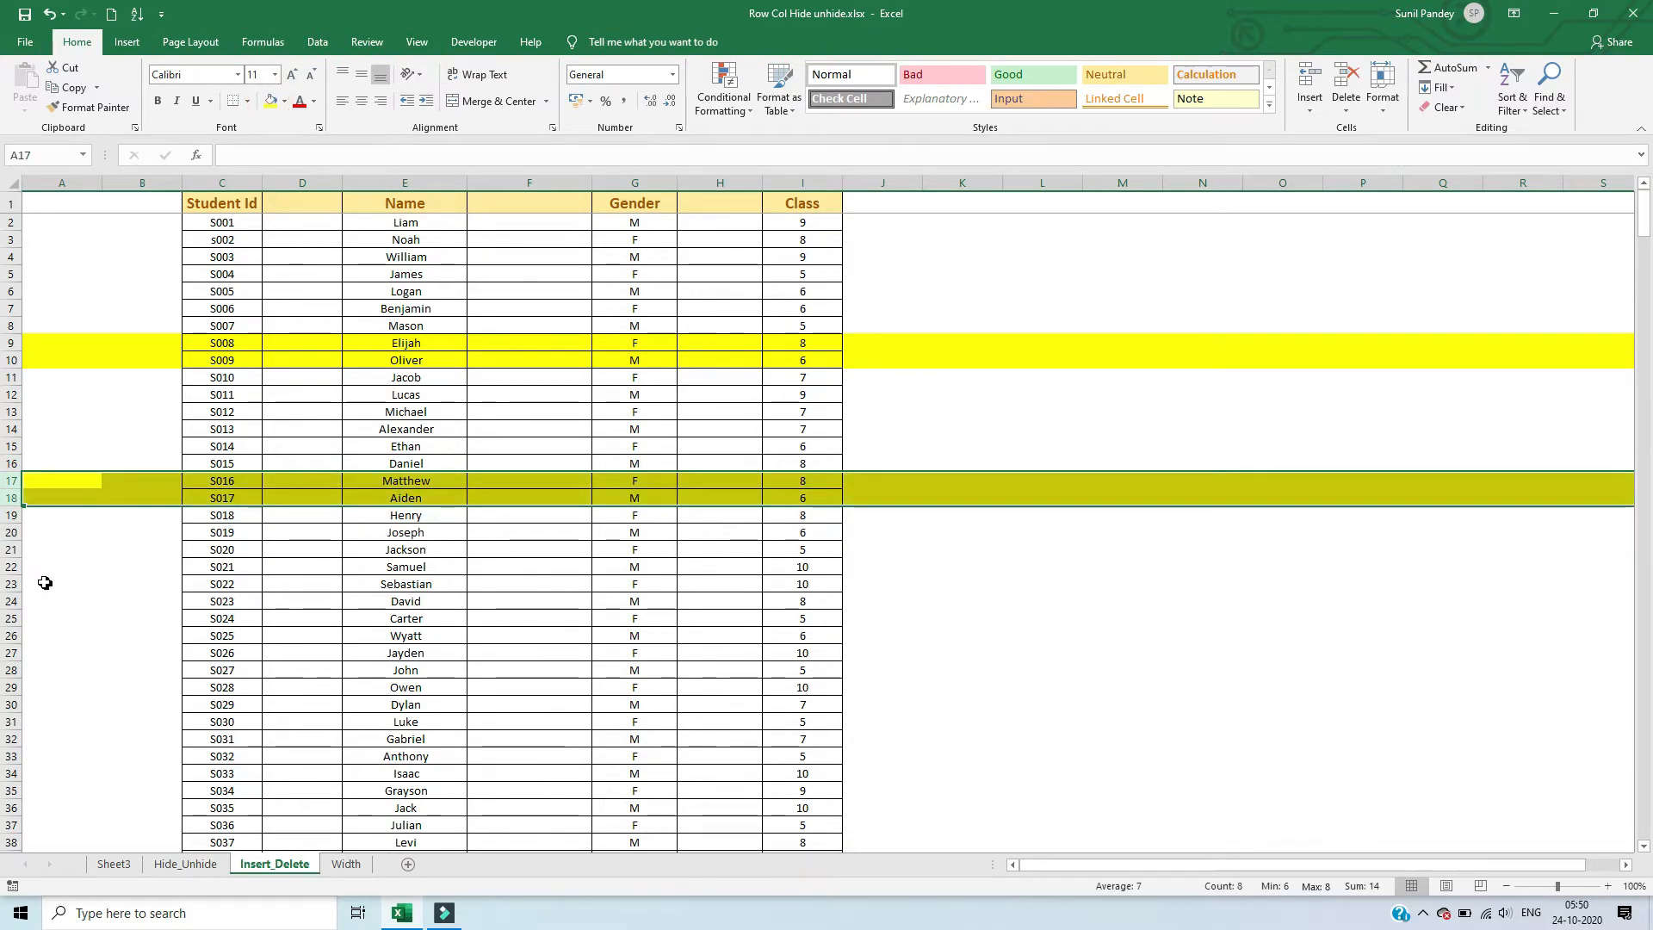
pyautogui.moveTo(17, 600); pyautogui.dragTo(18, 618)
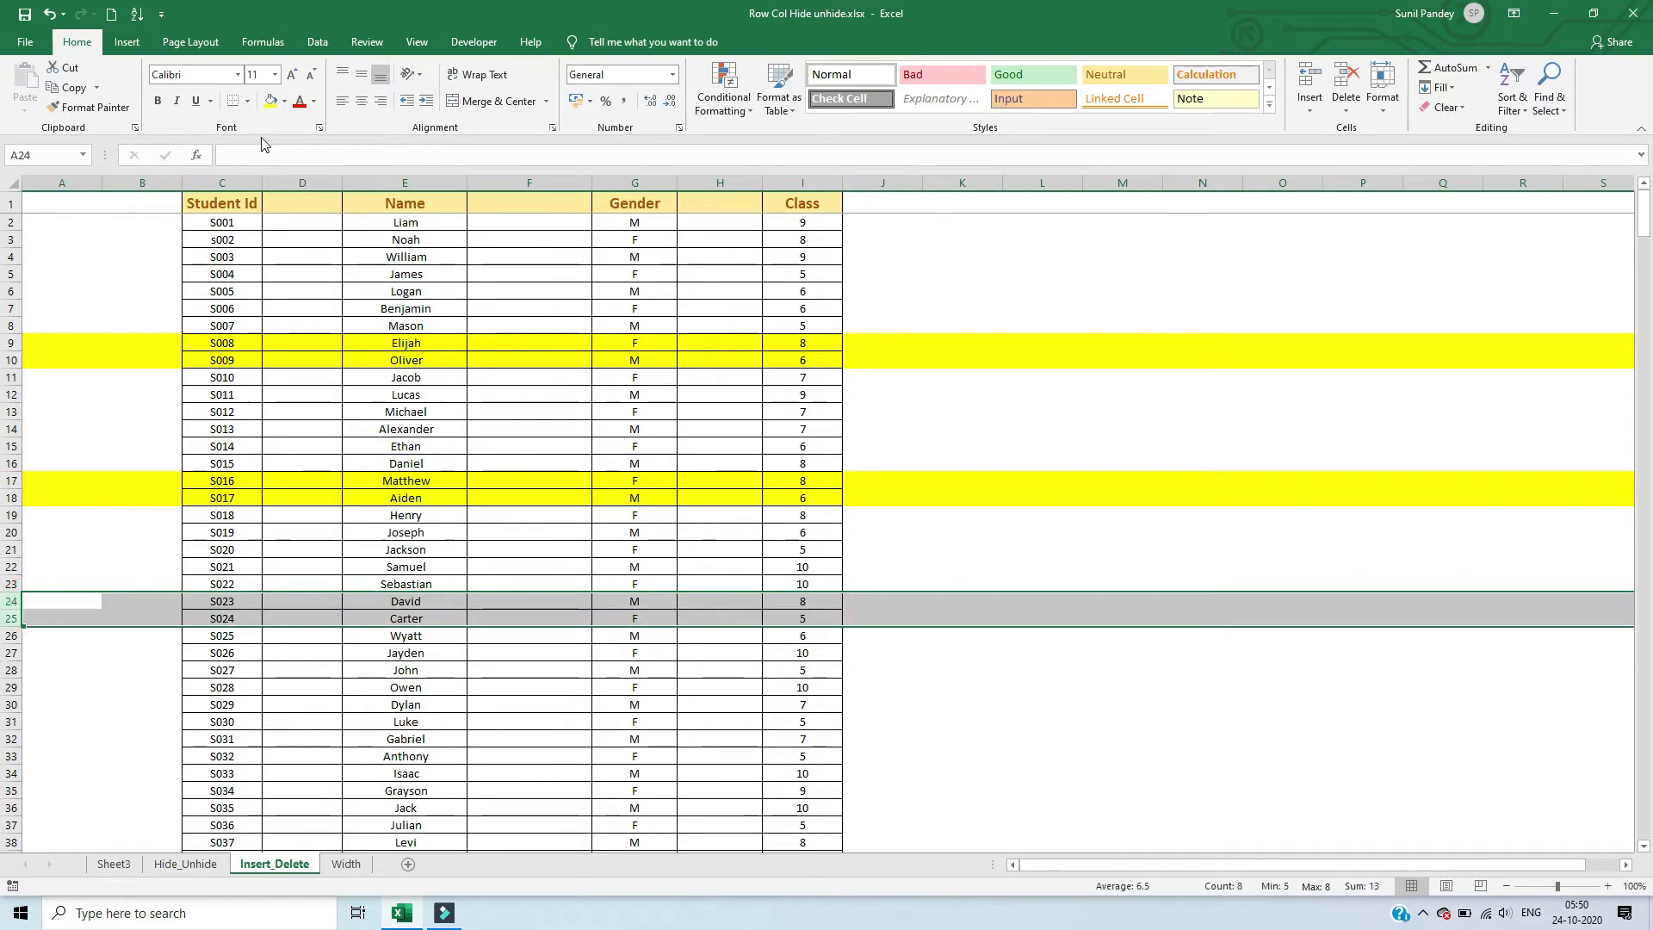
pyautogui.click(271, 101)
# Step: Insert a blank sheet row between S008 and S009, working from the single S009 cell
pyautogui.click(248, 344)
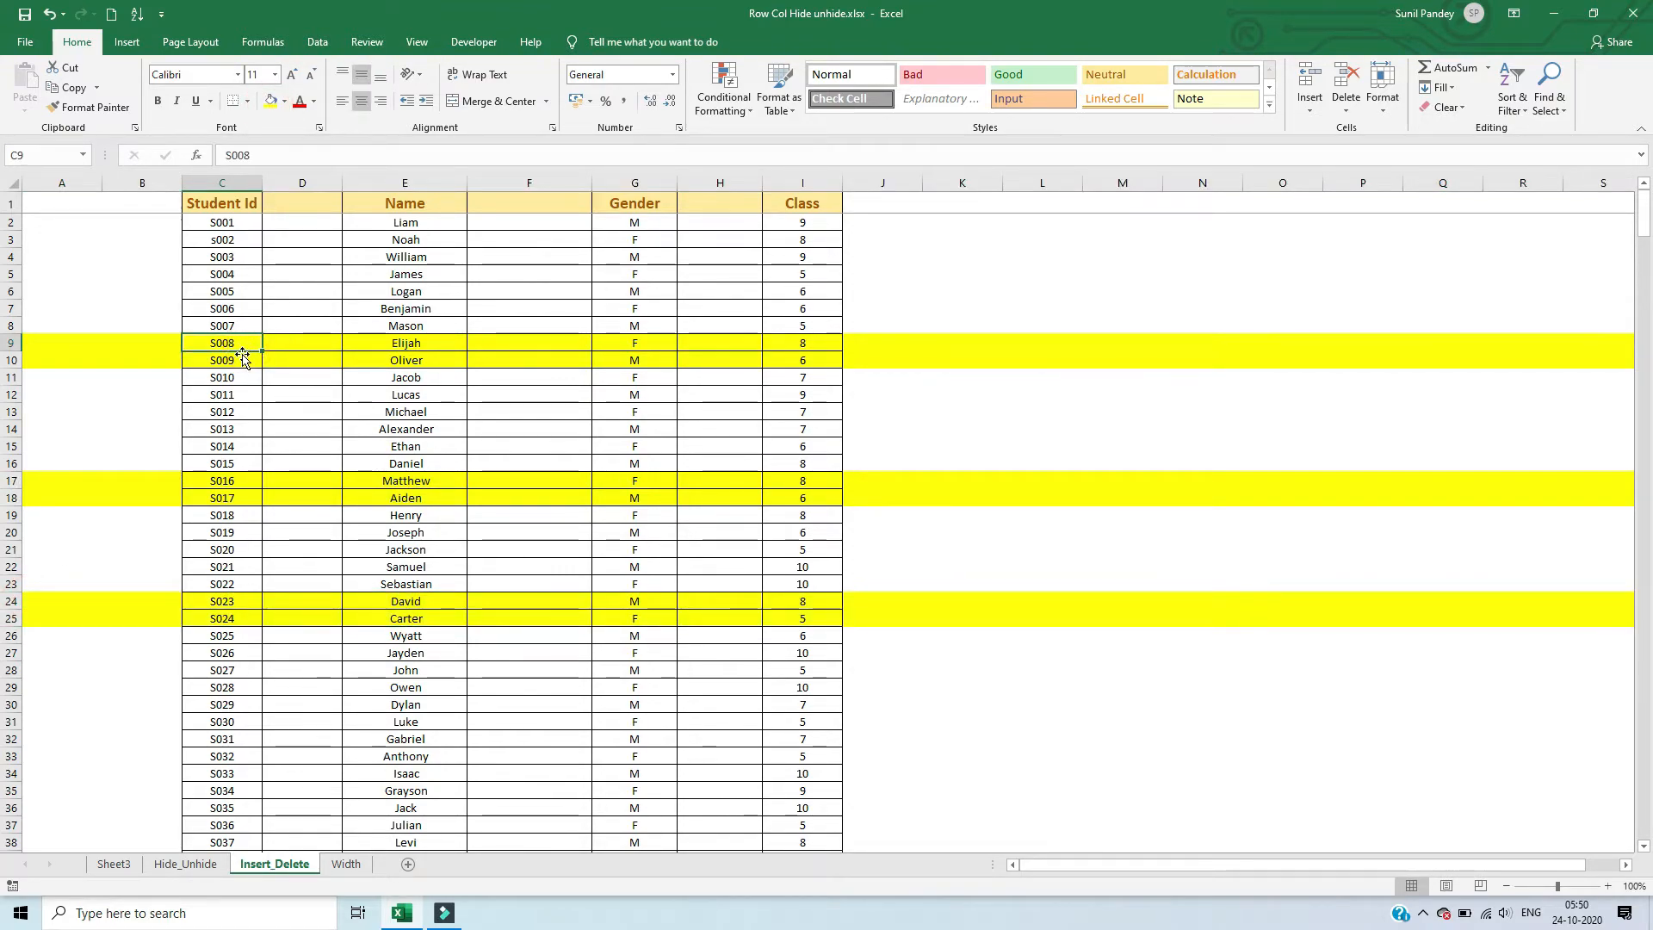
pyautogui.click(232, 360)
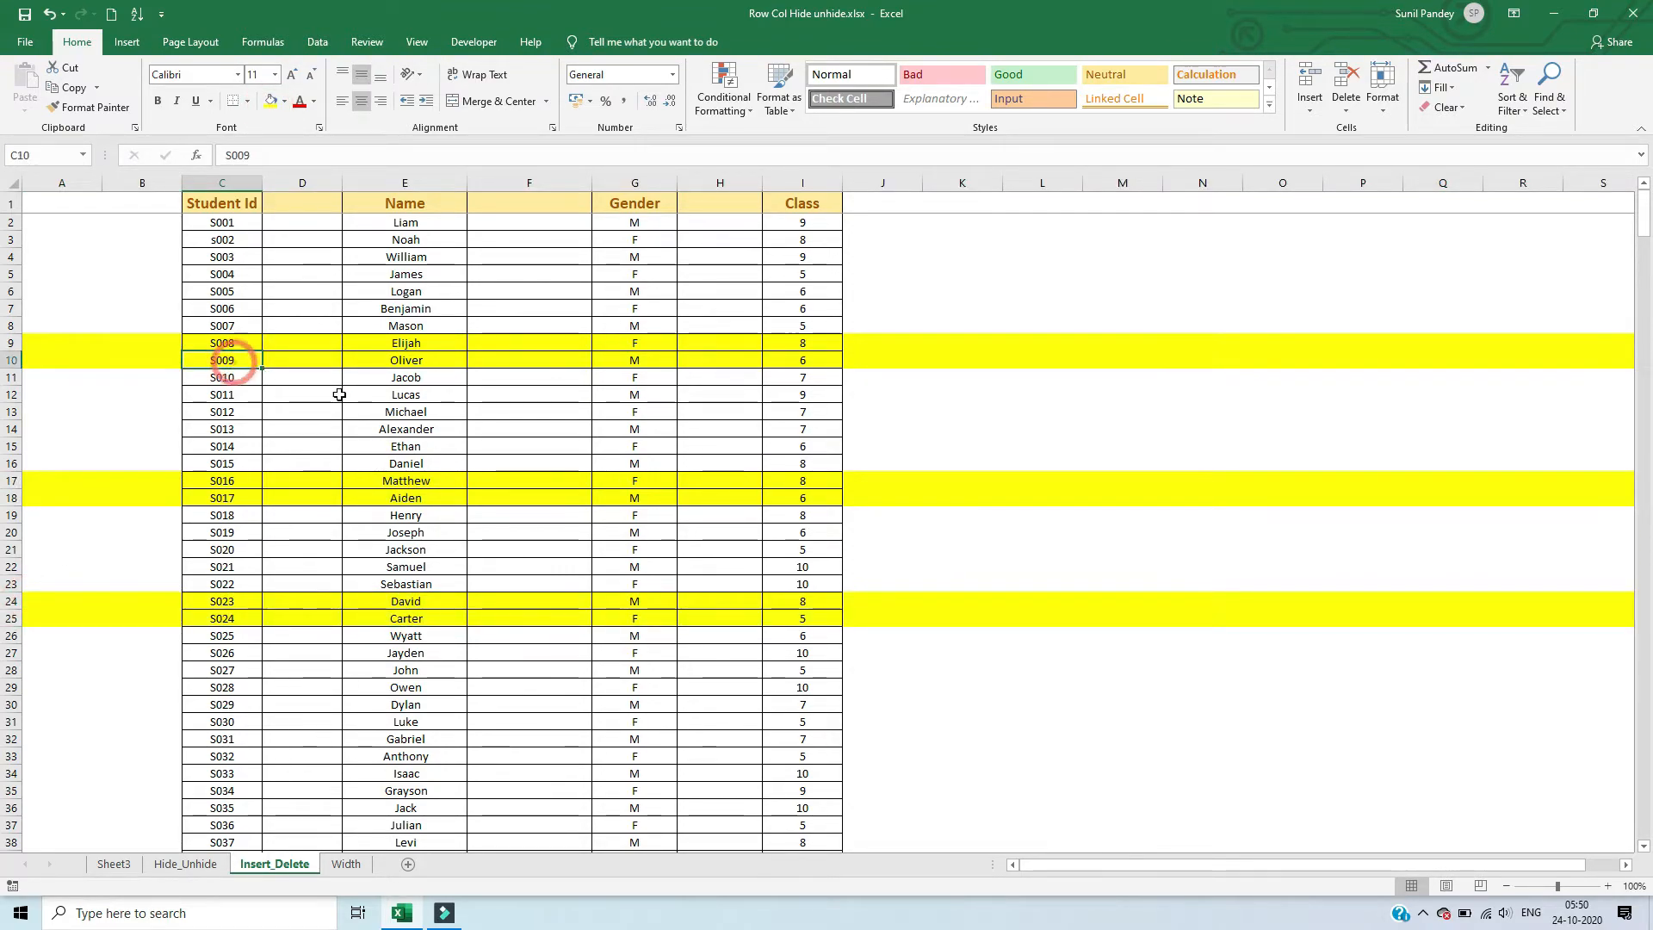
pyautogui.click(221, 360)
pyautogui.click(1309, 112)
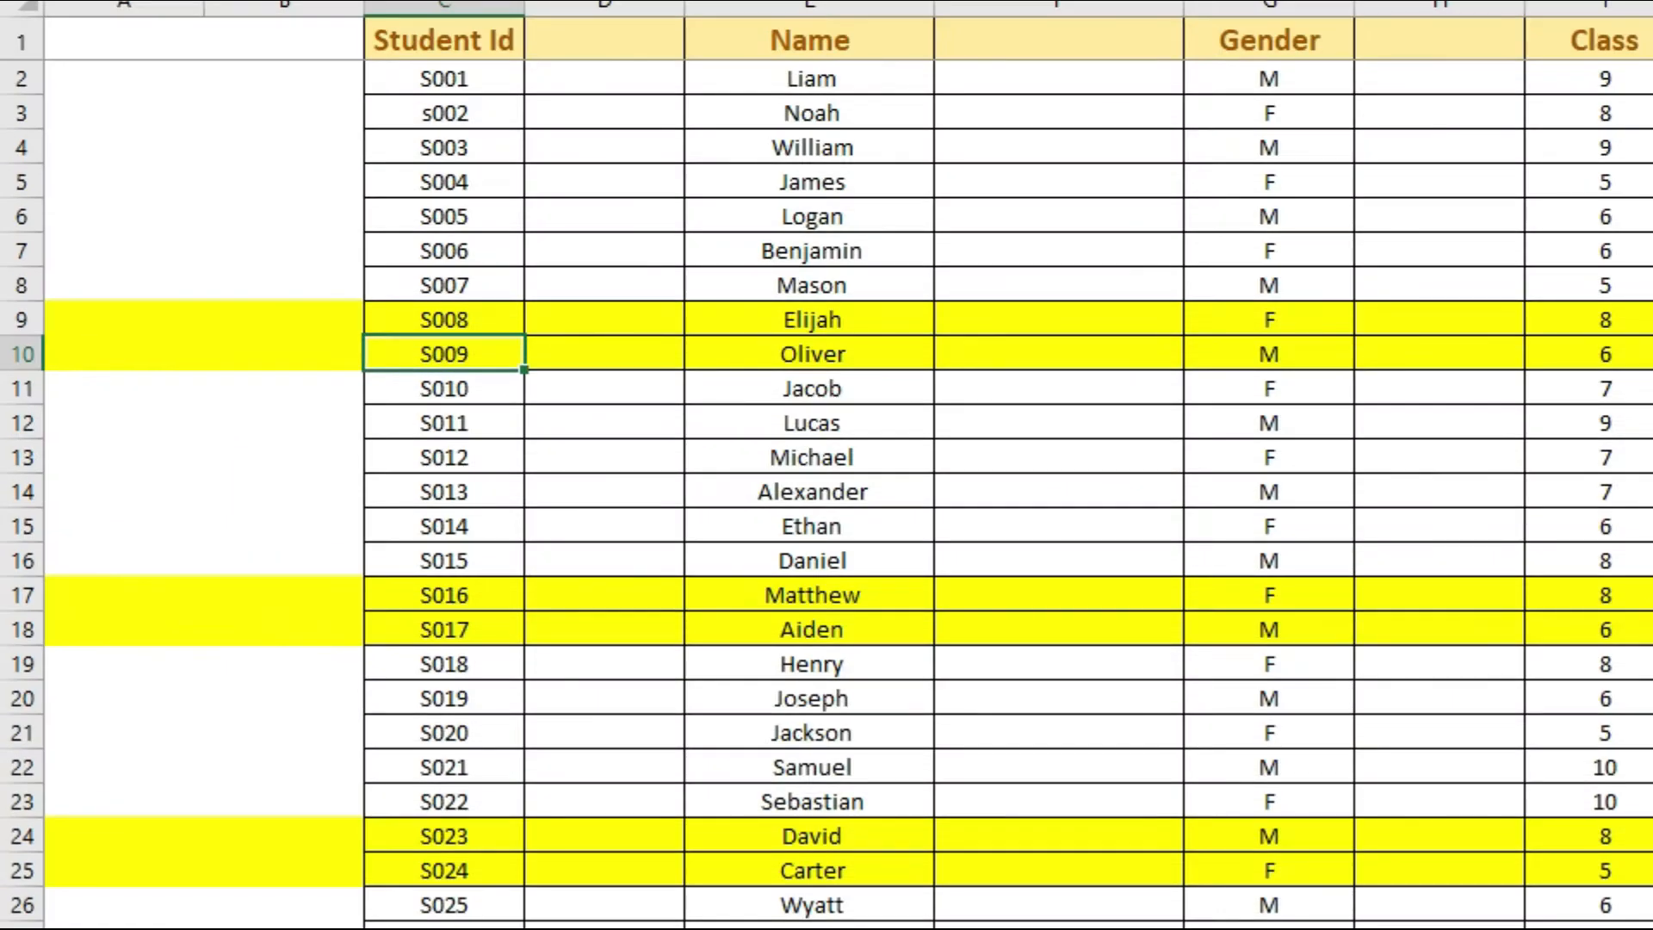
pyautogui.click(1360, 151)
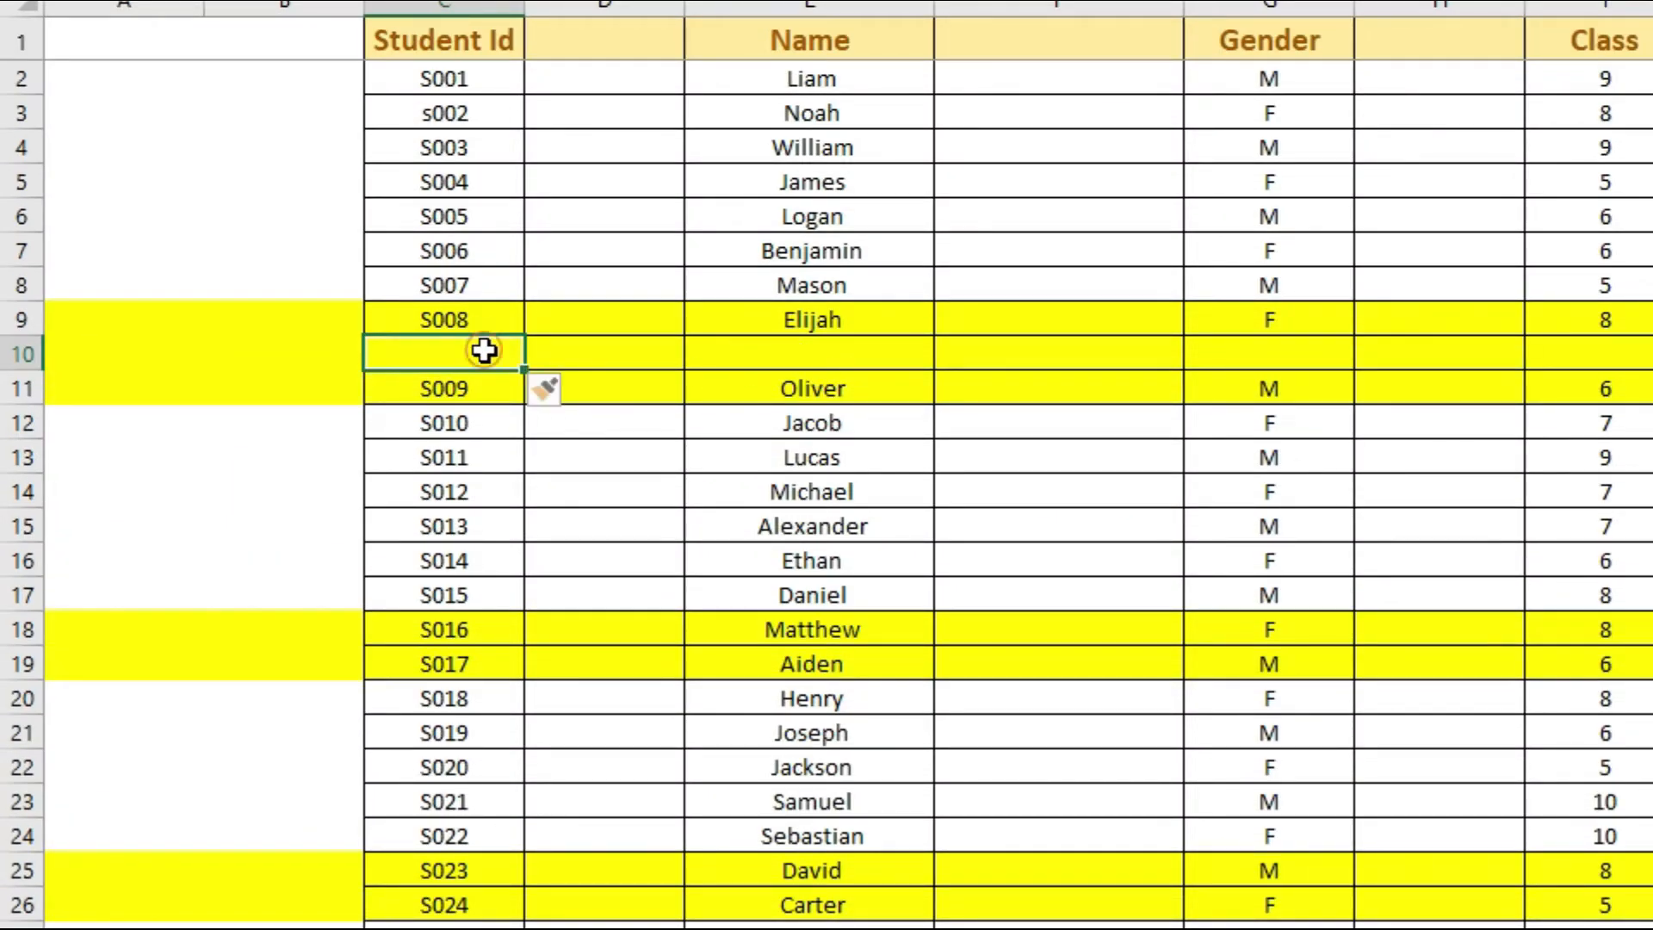
pyautogui.click(26, 357)
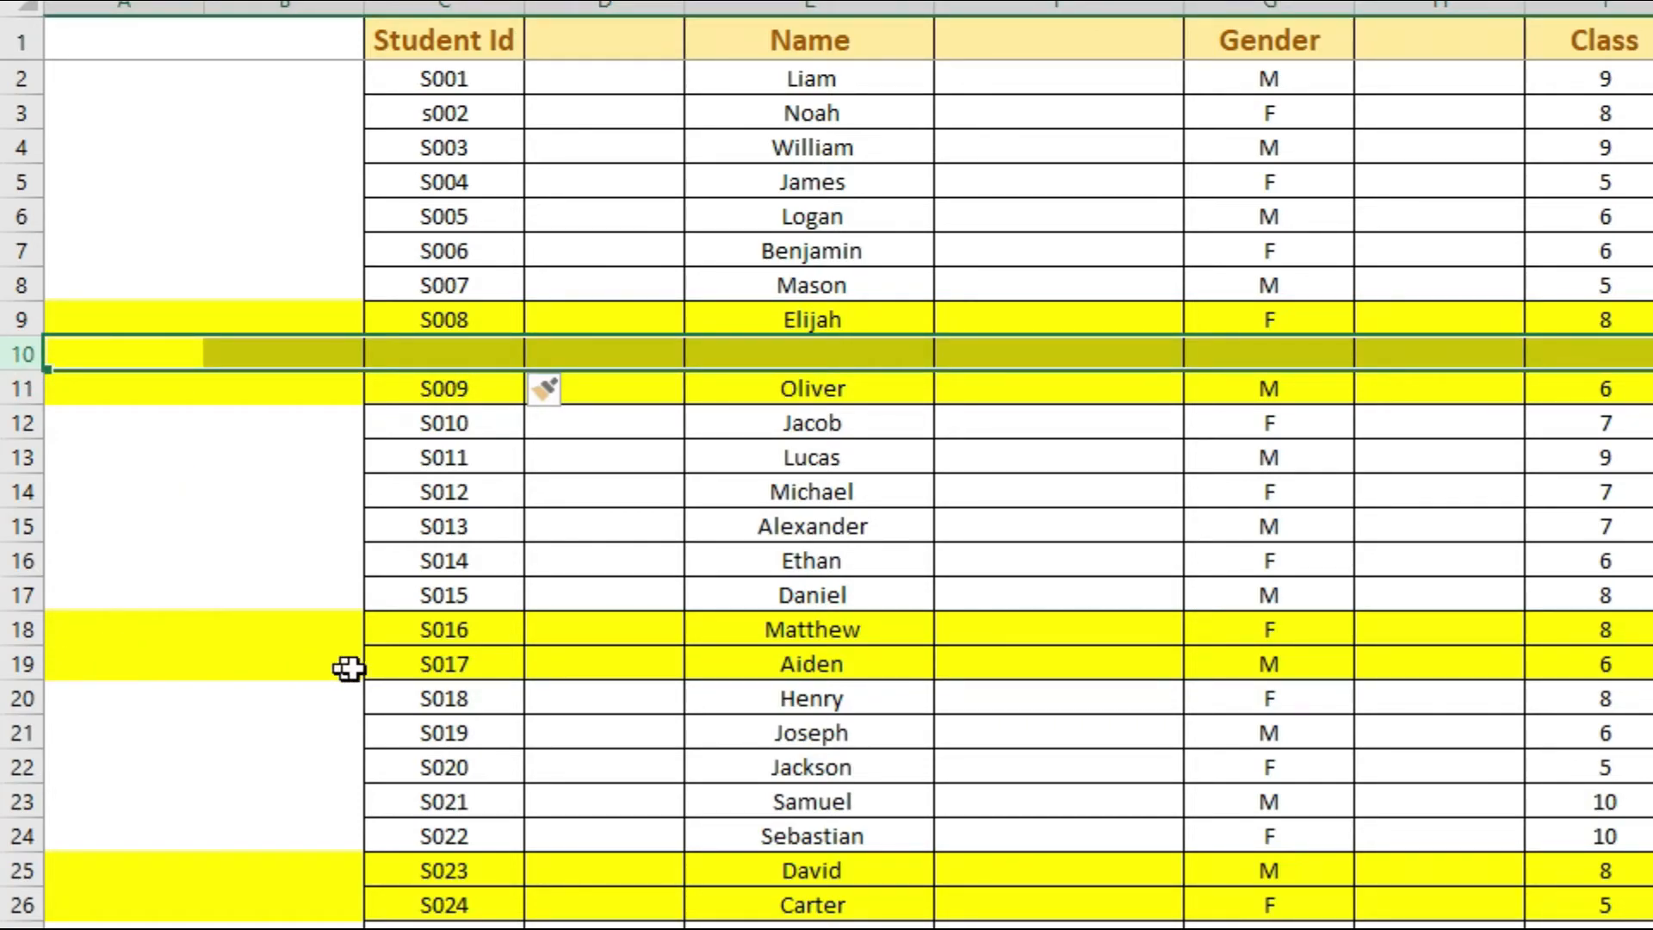
# Step: Select the entire S017 row and insert a blank row above it
pyautogui.click(401, 664)
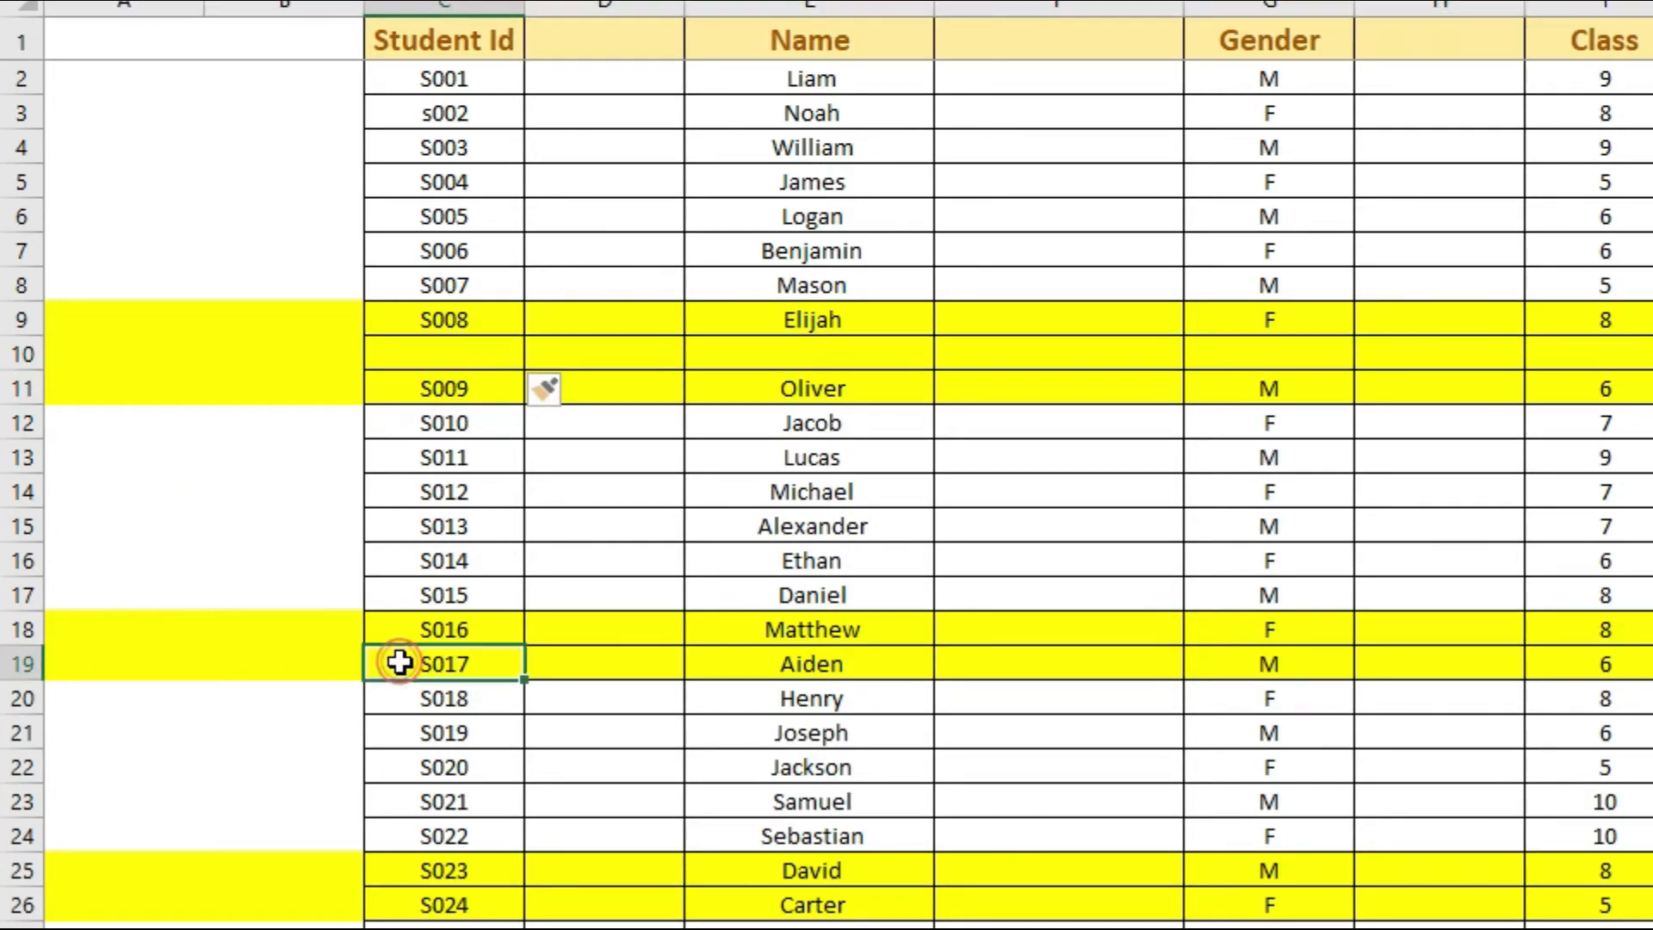
pyautogui.click(25, 662)
pyautogui.rightClick(25, 662)
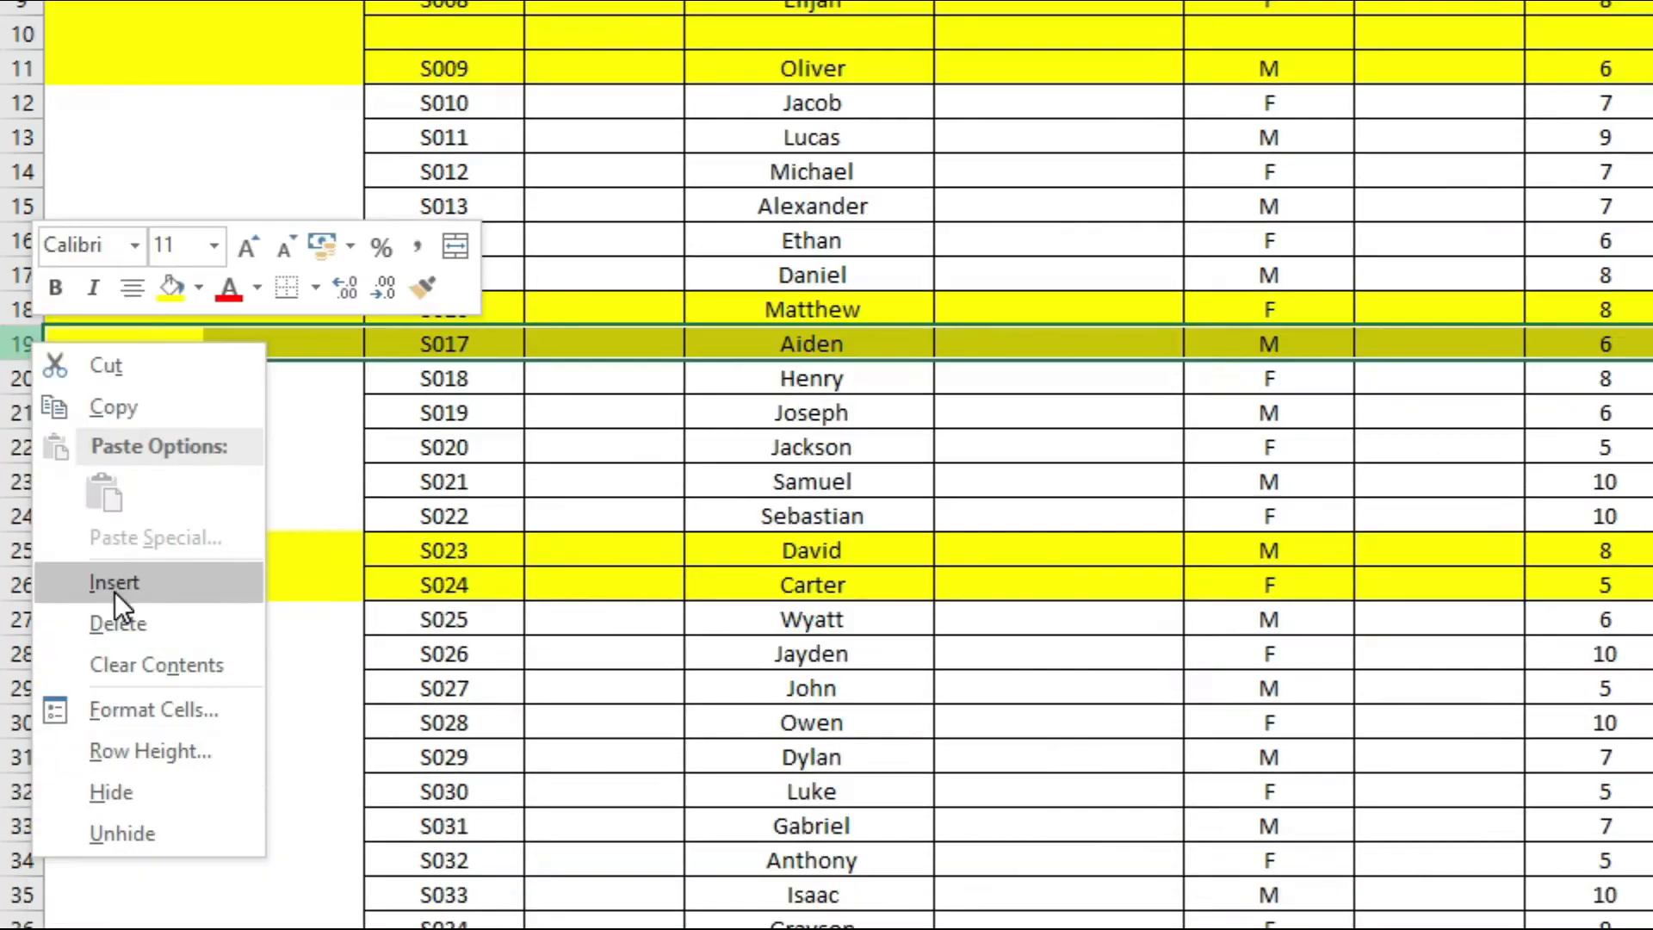
pyautogui.click(115, 909)
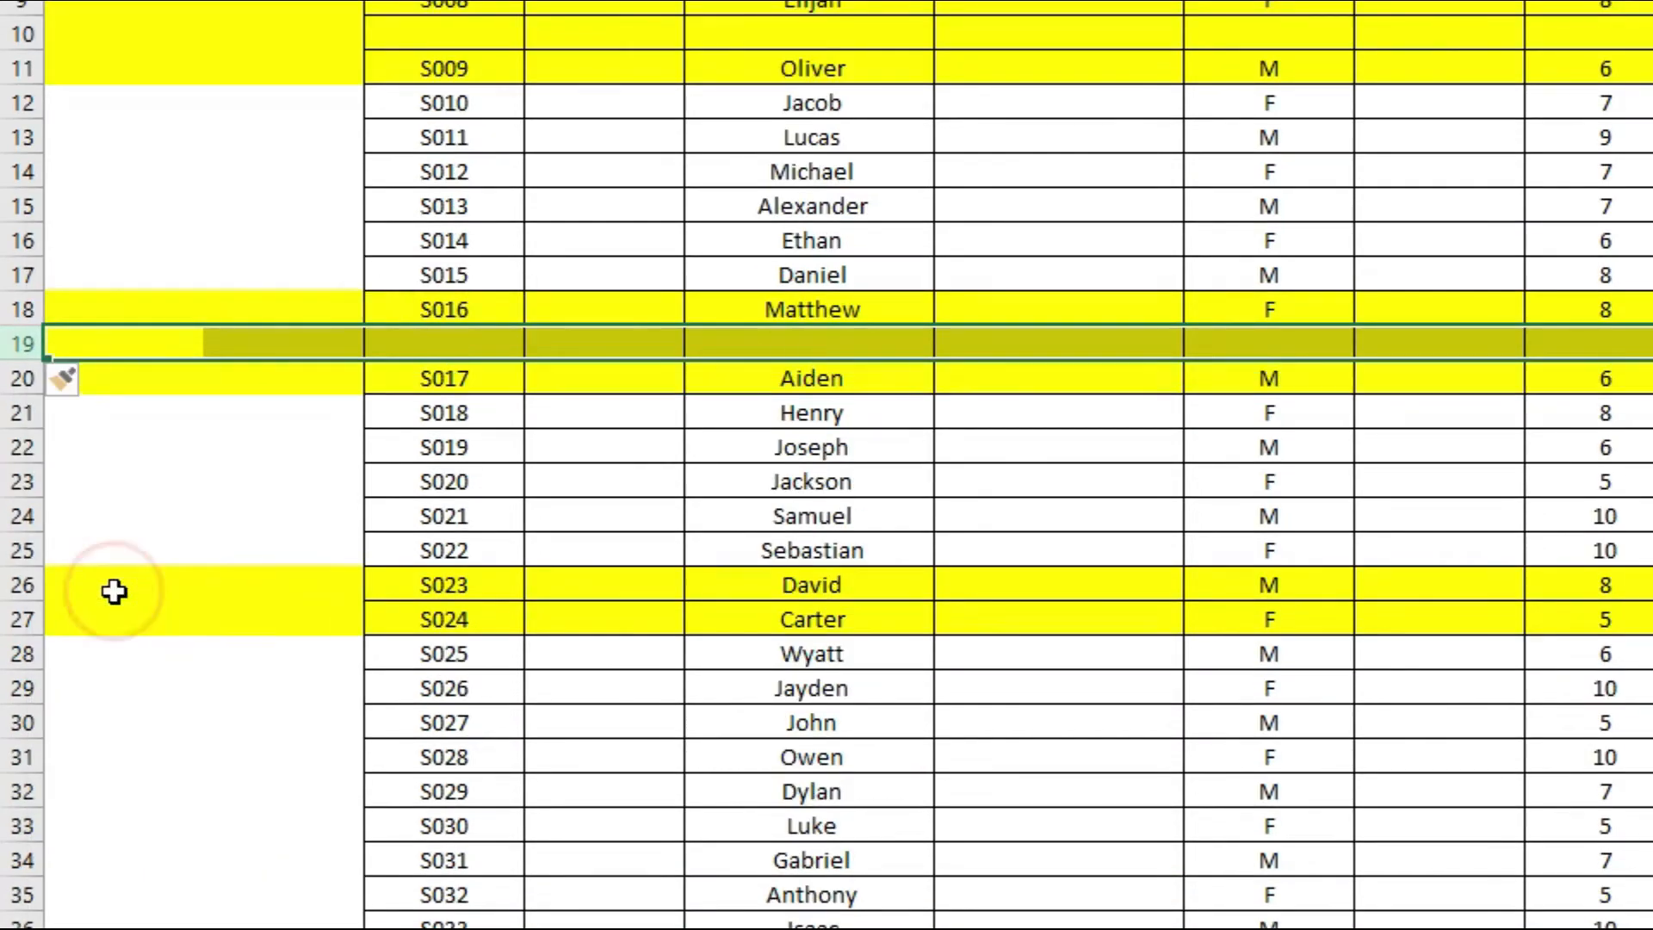
pyautogui.click(444, 380)
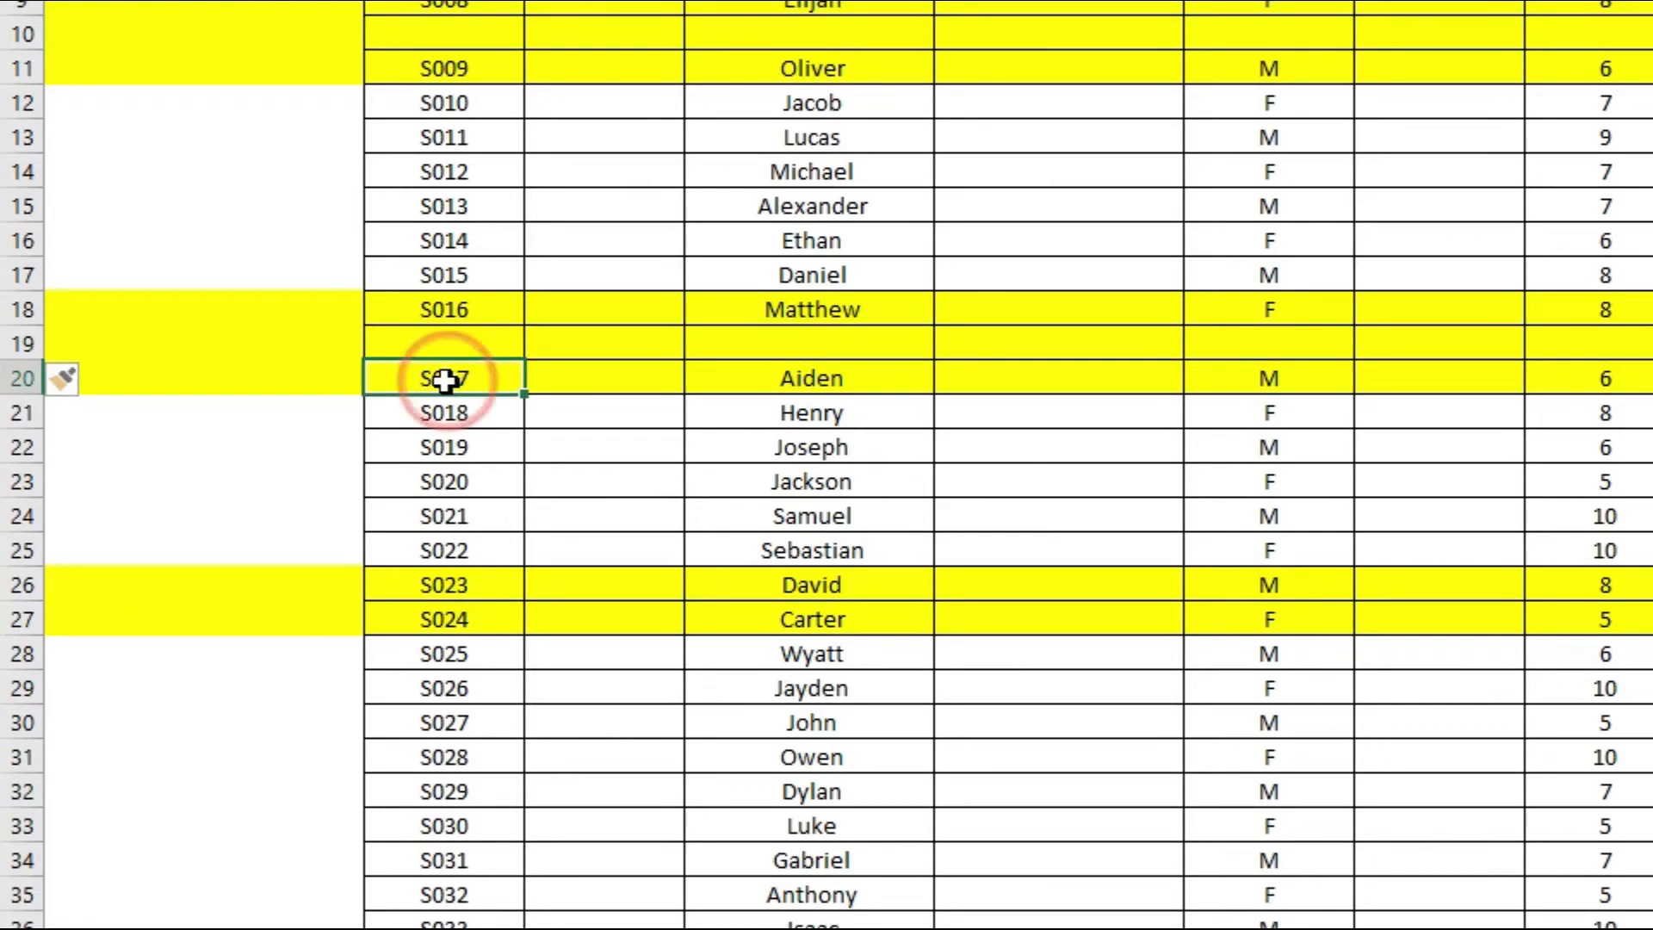
# Step: Select the entire S024 row and insert a blank row between S023 and S024
pyautogui.click(24, 619)
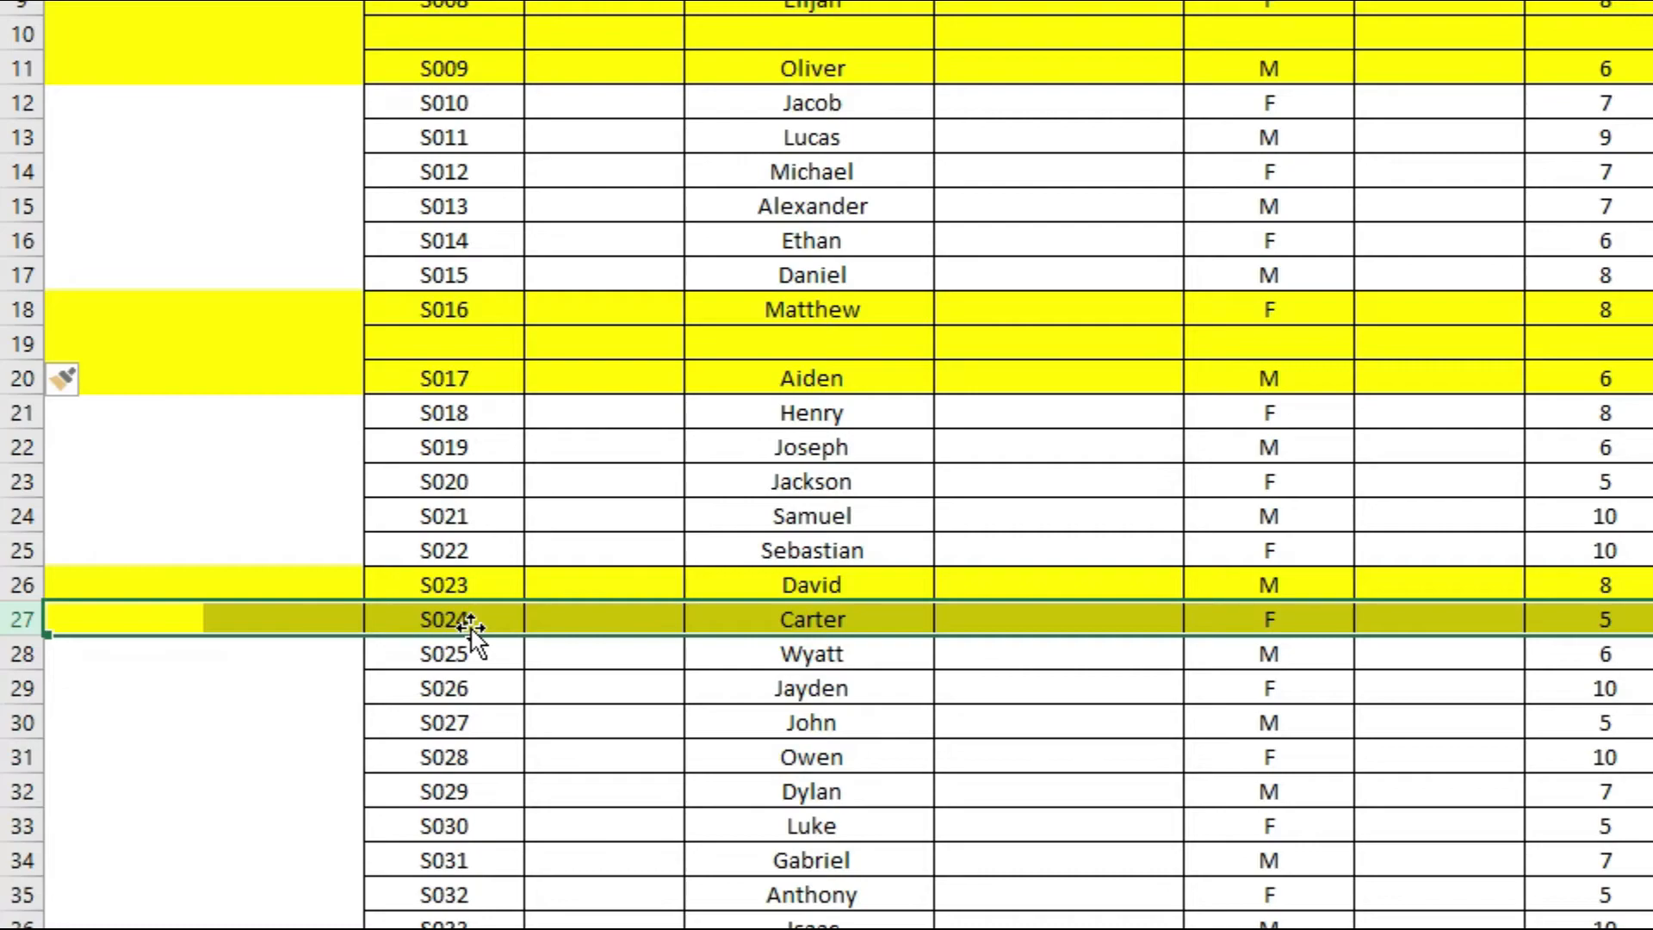
pyautogui.hotkey('ctrl', 'shift', '+')
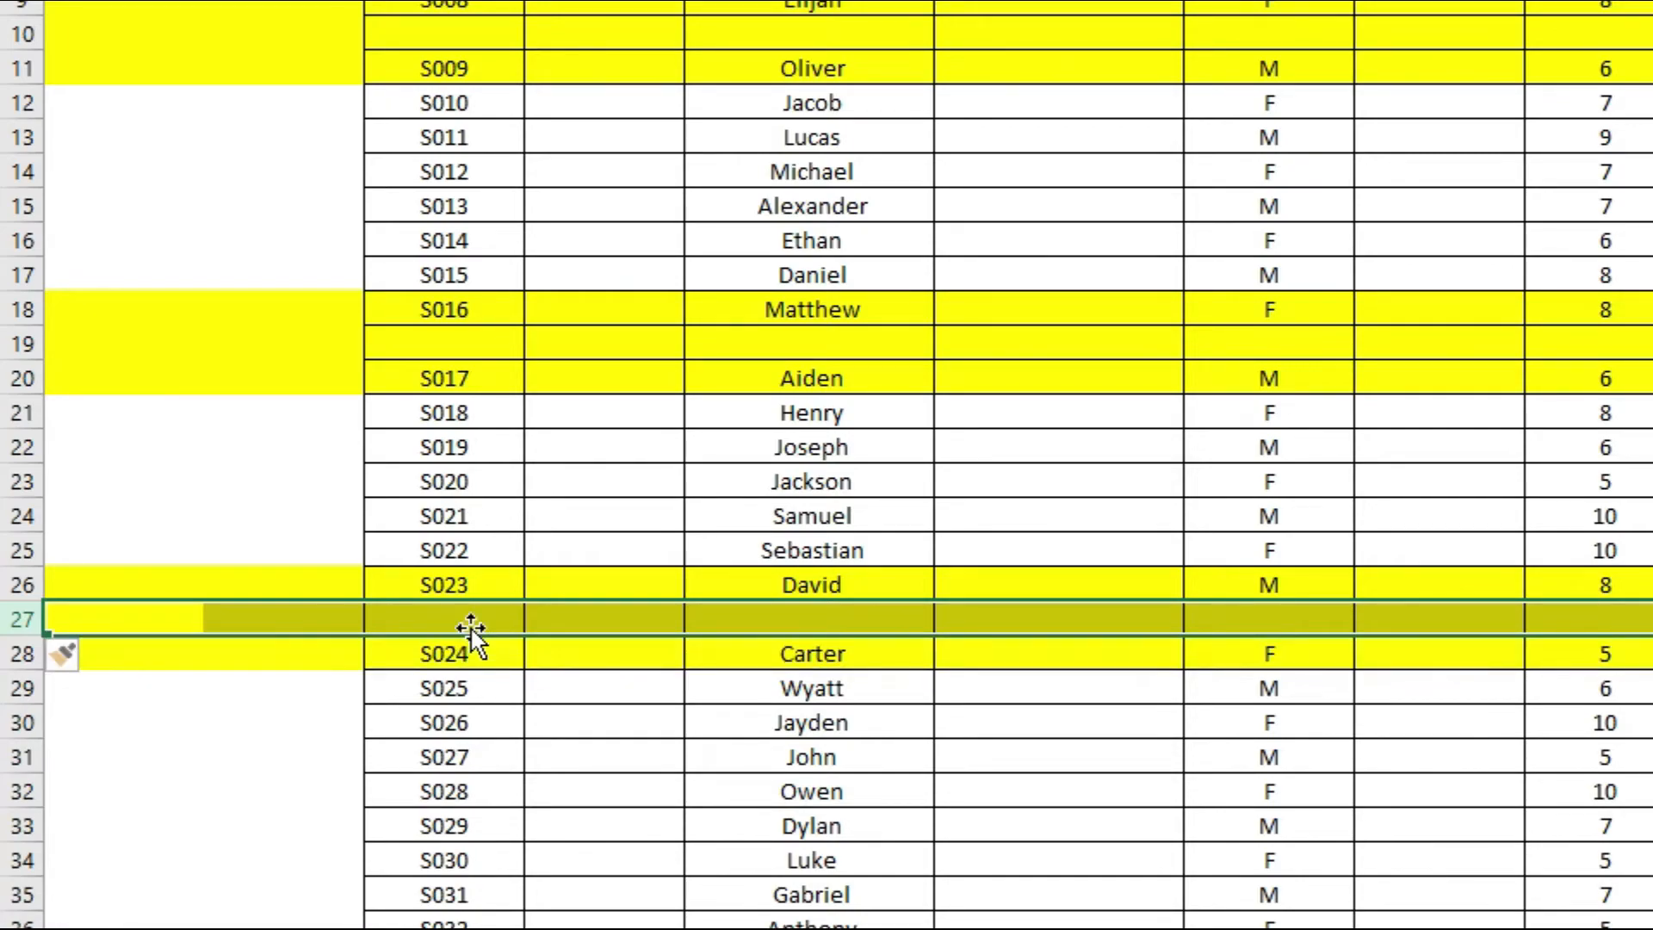
pyautogui.click(441, 612)
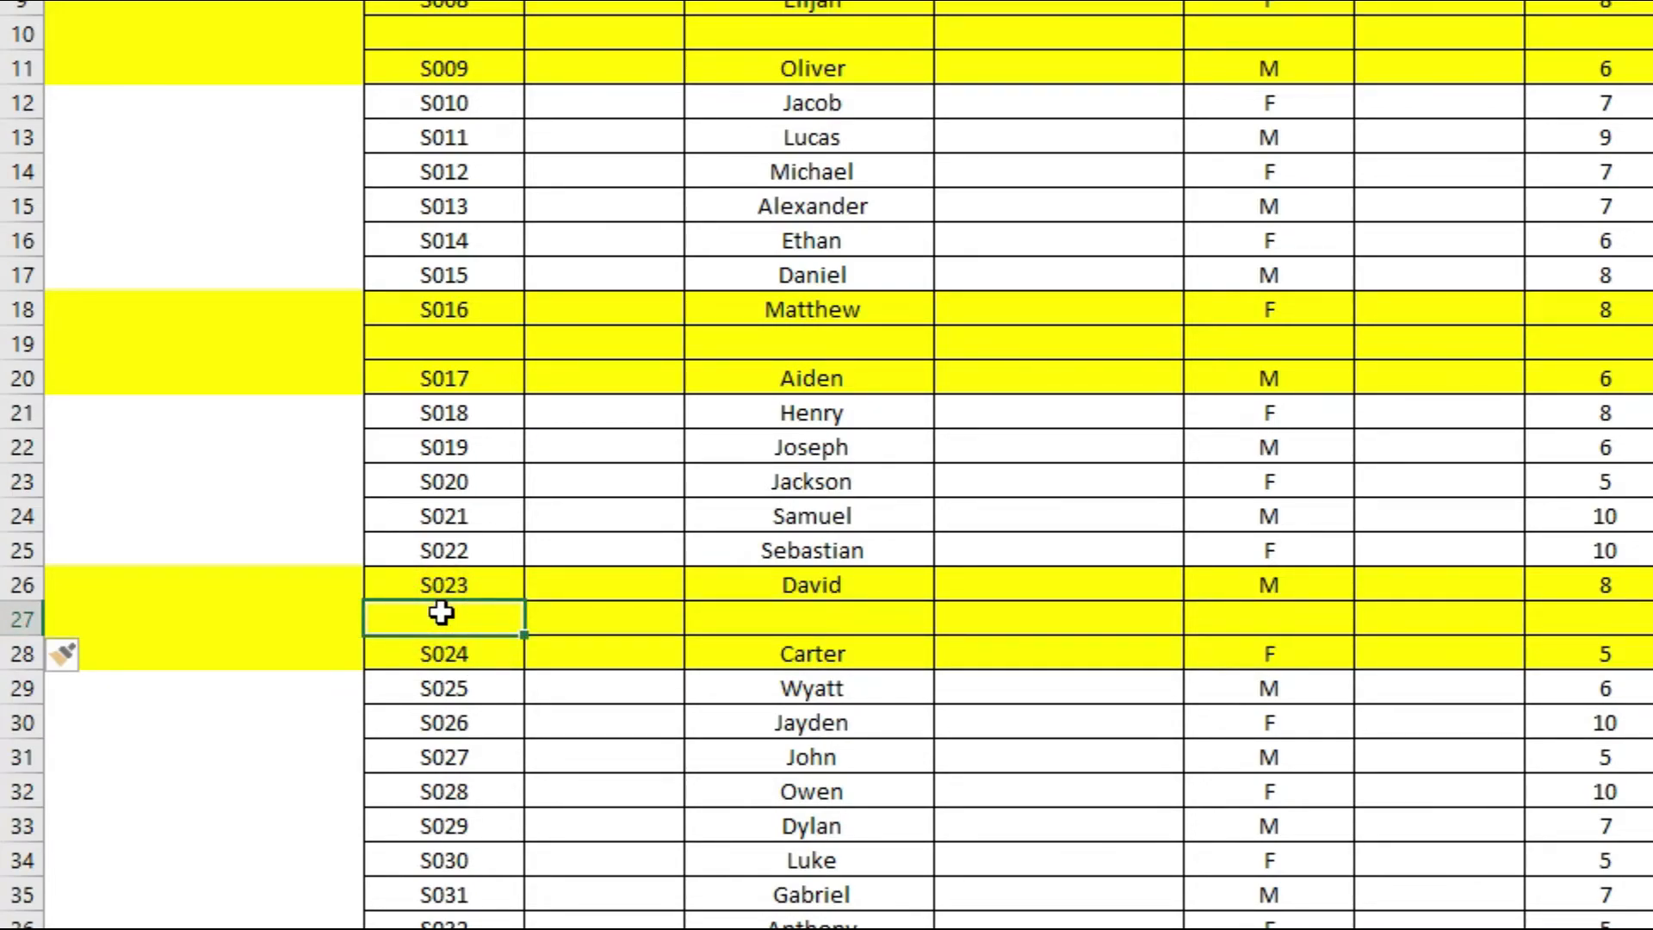
# Step: Delete the blank sheet row between S008 and S009, working from its single Student Id cell
pyautogui.scroll(3, 442, 612)
pyautogui.click(405, 359)
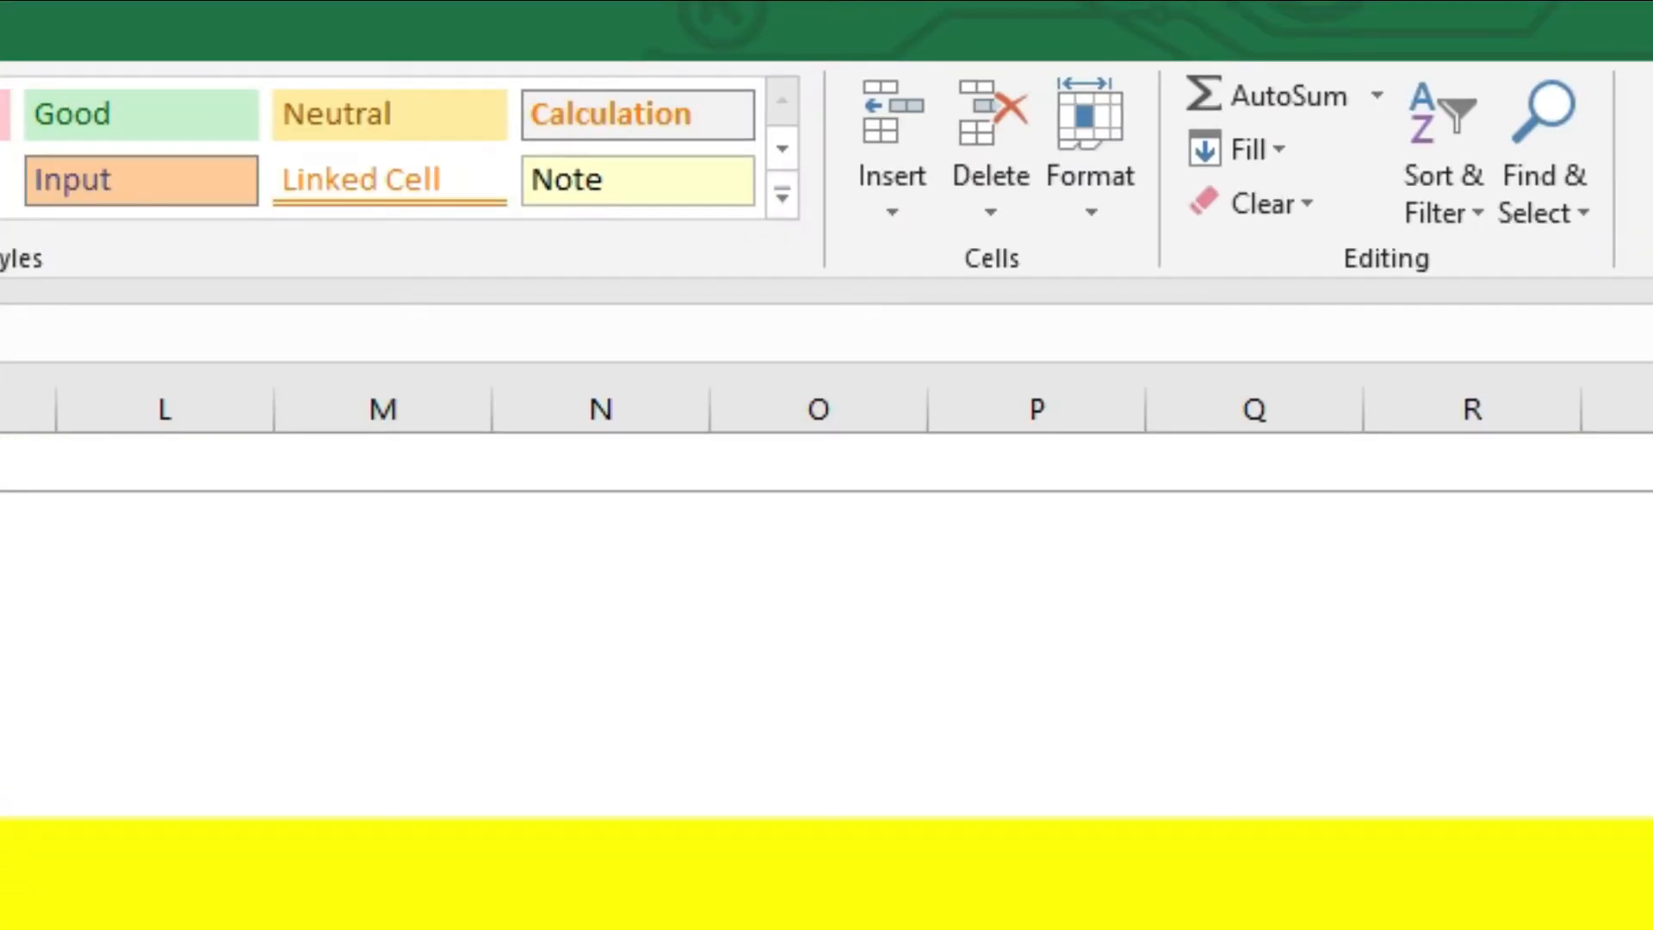
pyautogui.click(994, 196)
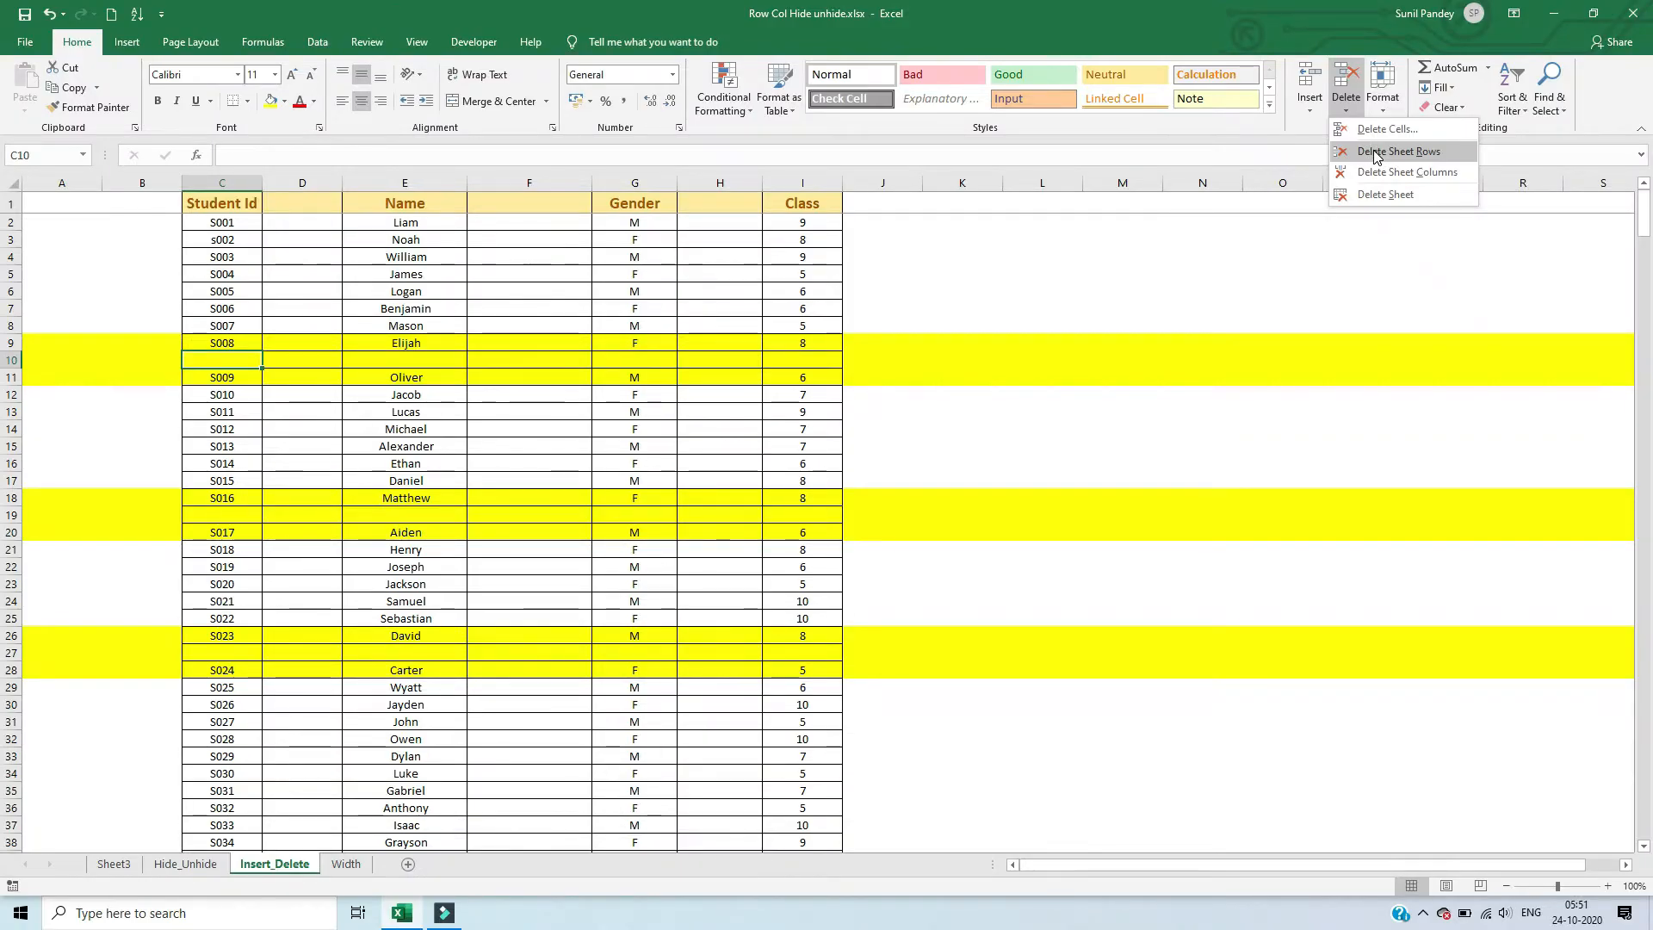
pyautogui.click(1375, 152)
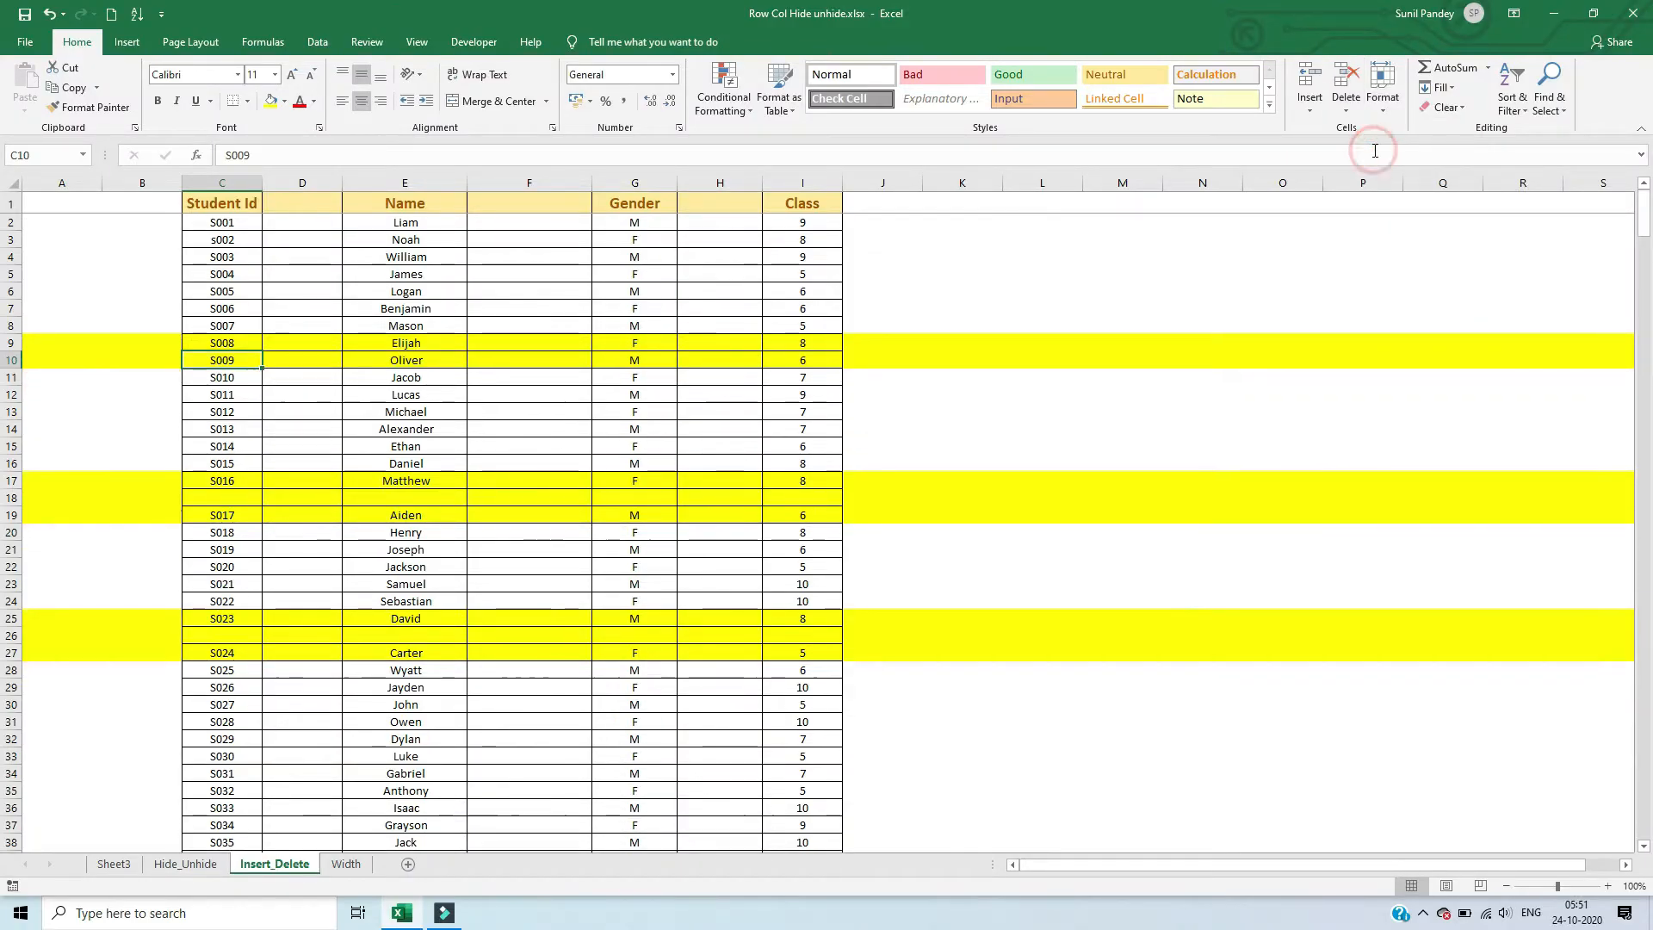
# Step: Select the entire blank row between S016 and S017 and delete it
pyautogui.click(236, 497)
pyautogui.click(12, 497)
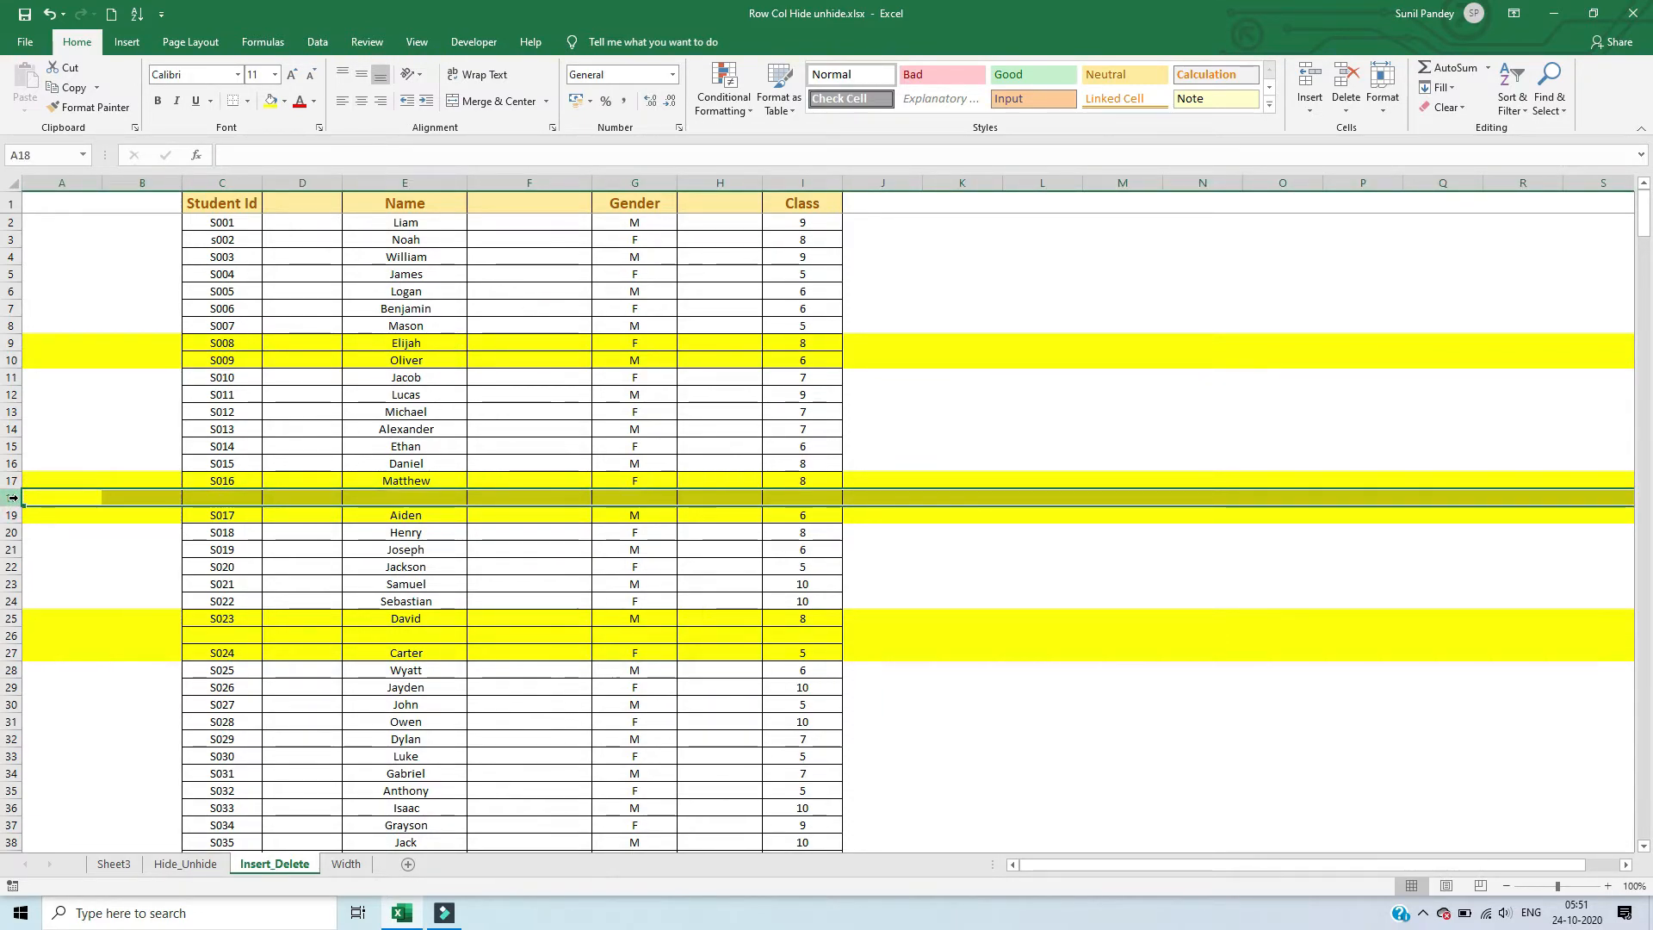
pyautogui.rightClick(12, 498)
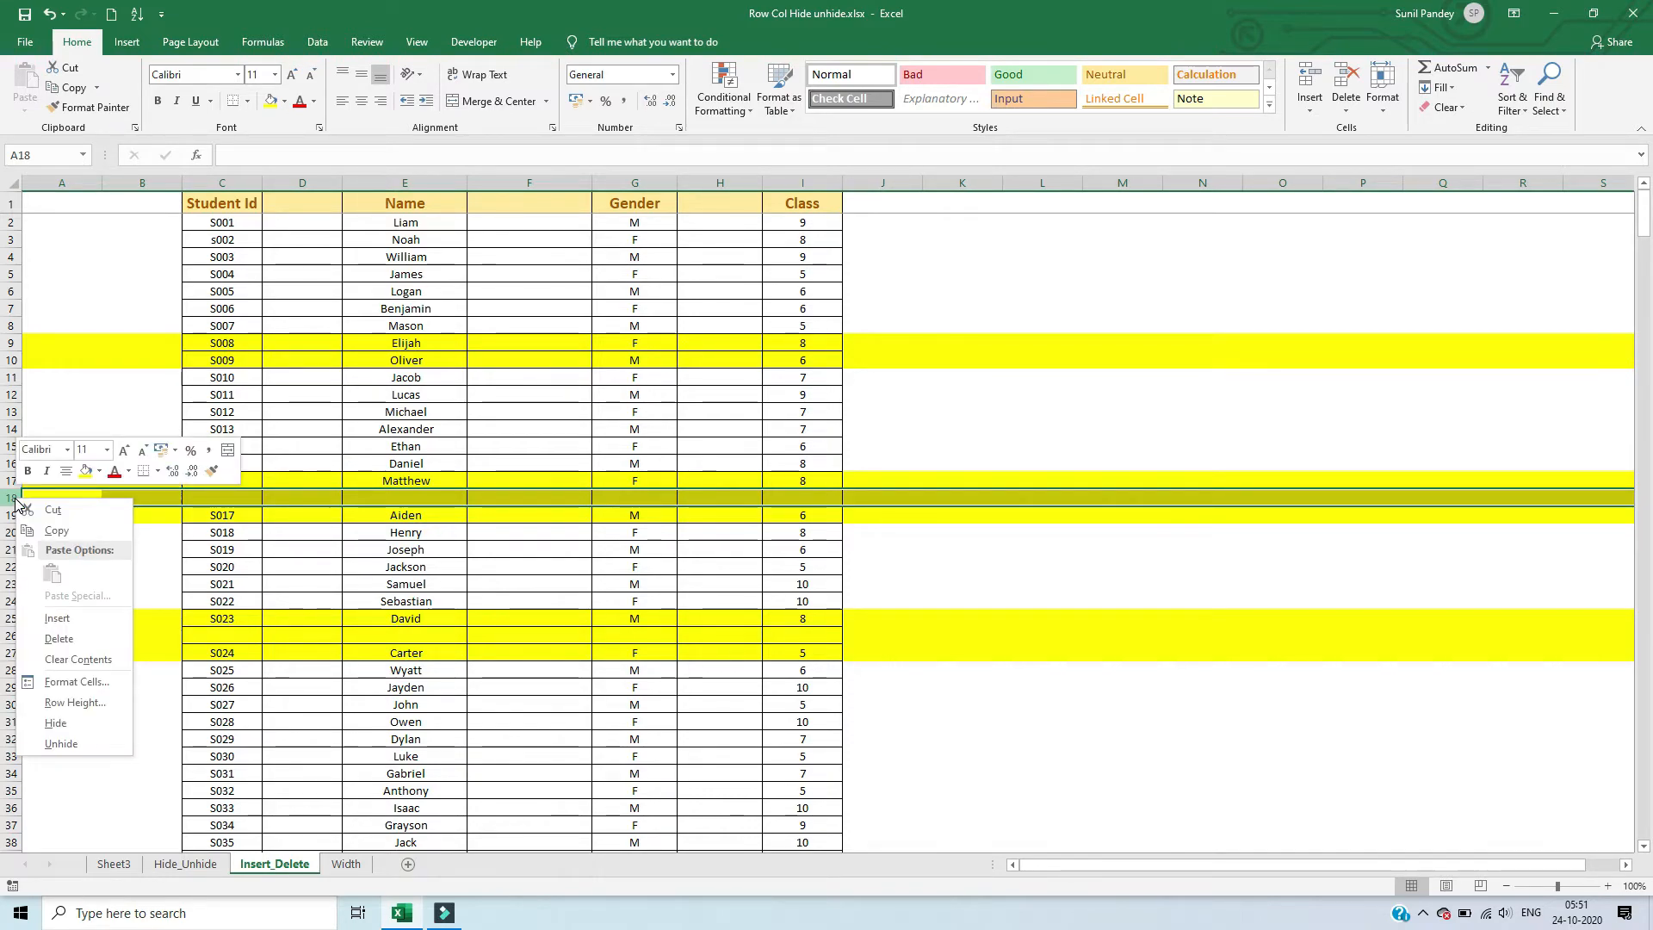
pyautogui.click(53, 638)
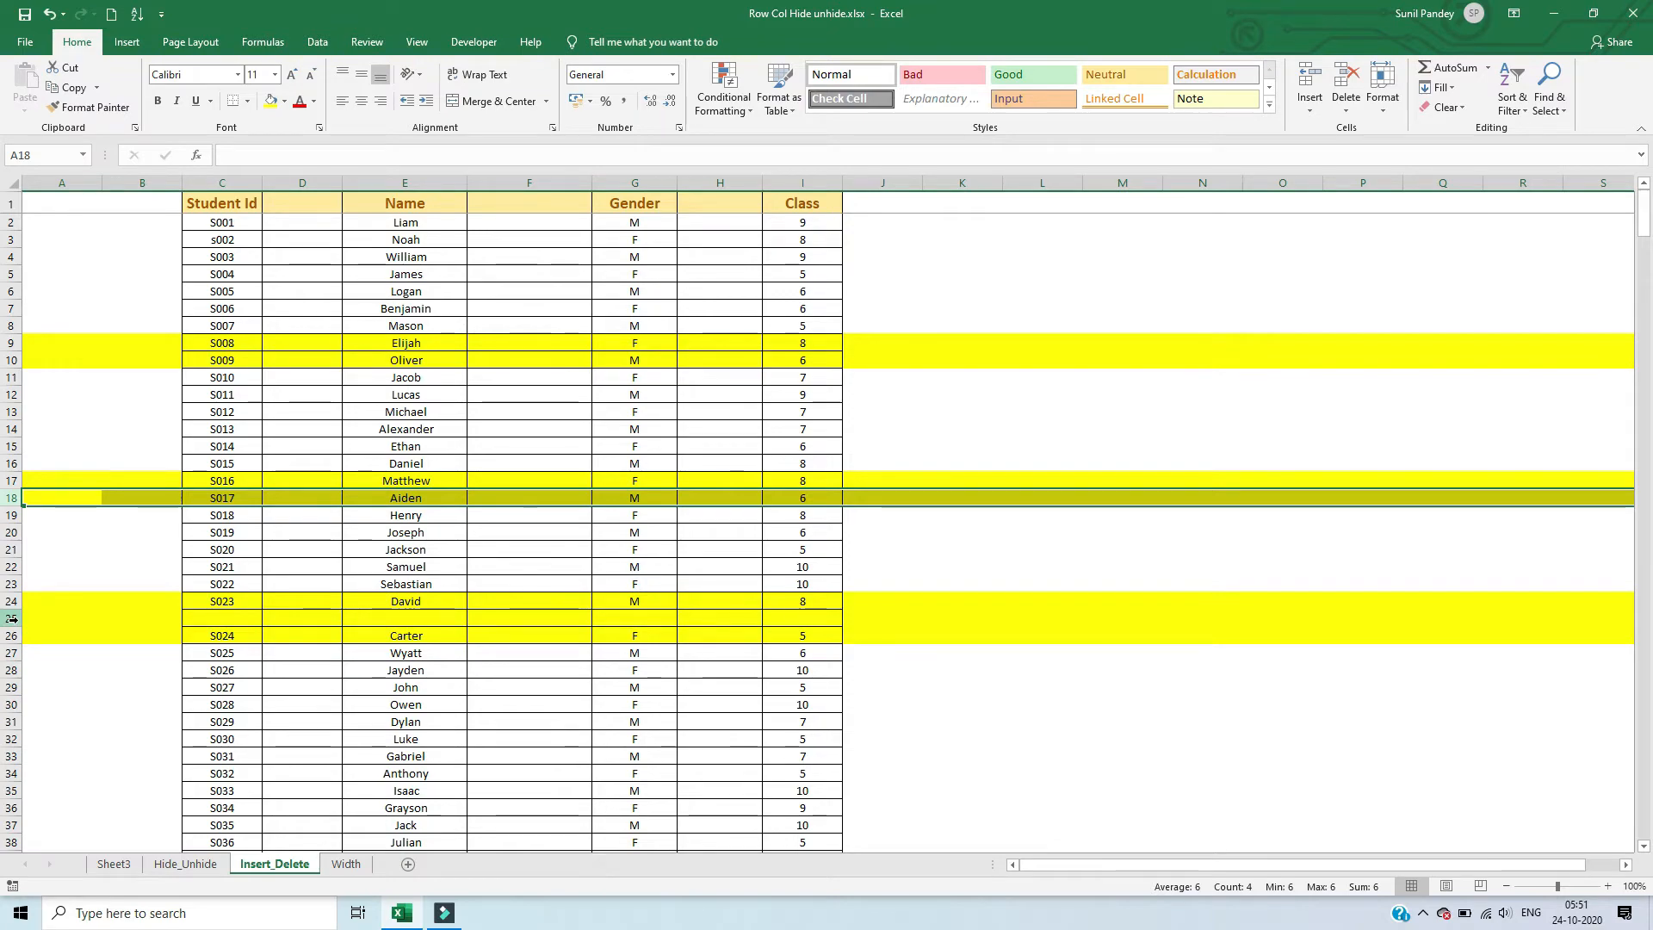
# Step: Select the entire blank row between S023 and S024 and delete it
pyautogui.click(12, 618)
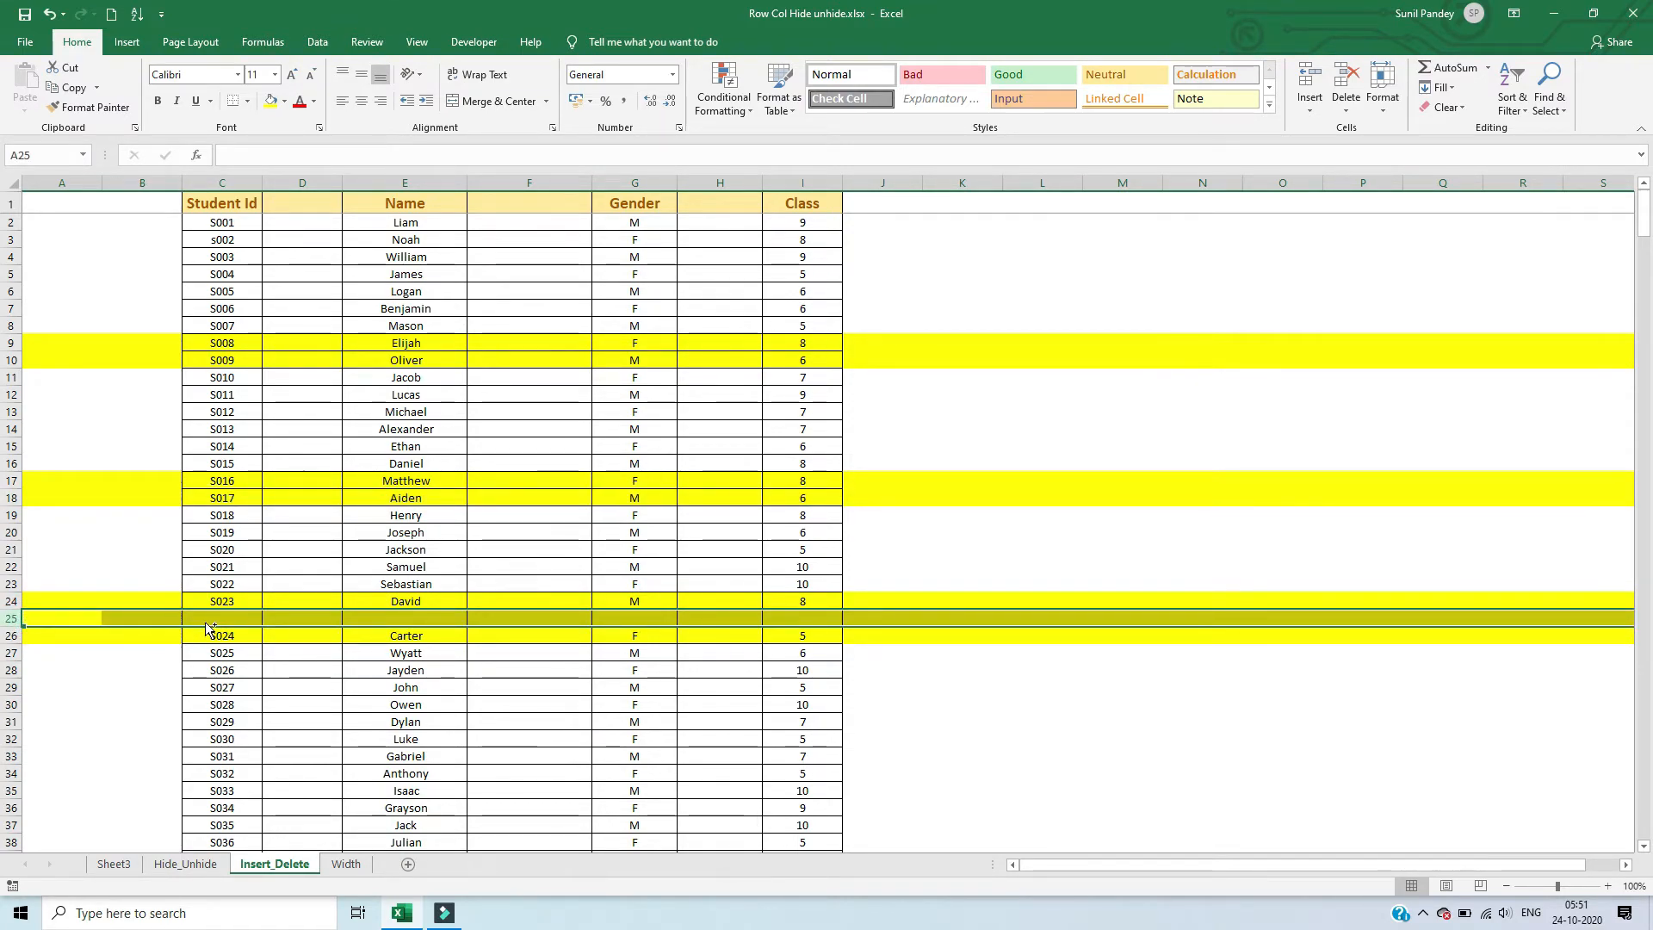
pyautogui.hotkey('ctrl', '-')
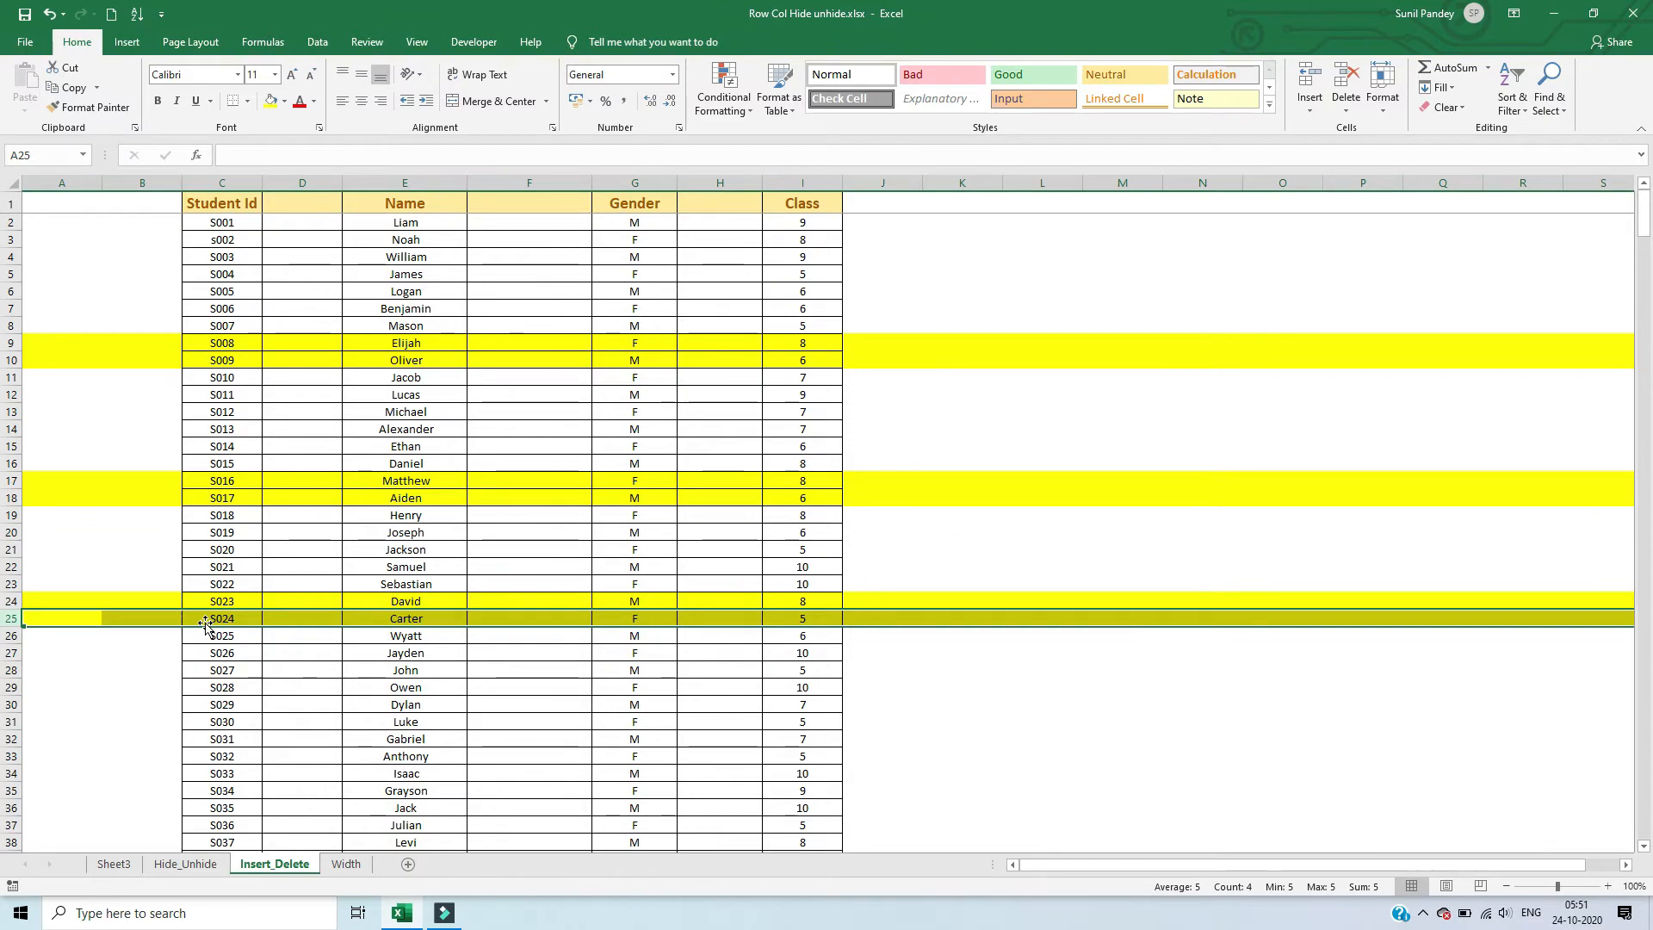
pyautogui.click(341, 561)
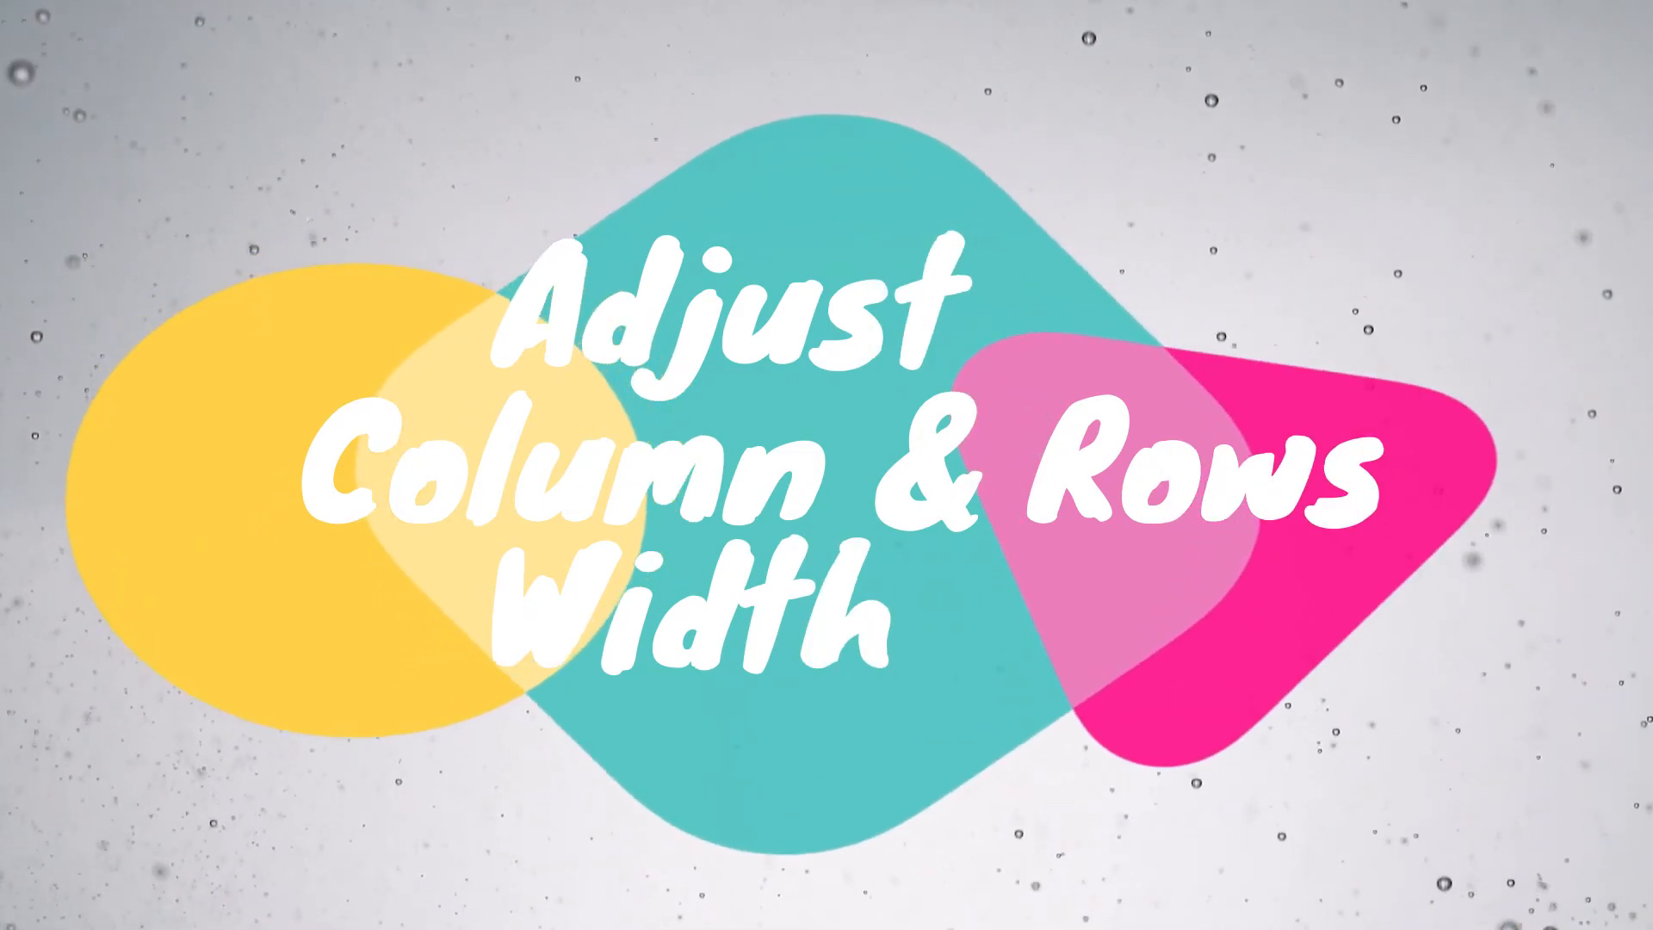
# Step: On the Width sheet, narrow the Name column slightly and widen the Date of Birth column by moving their borders
pyautogui.click(428, 344)
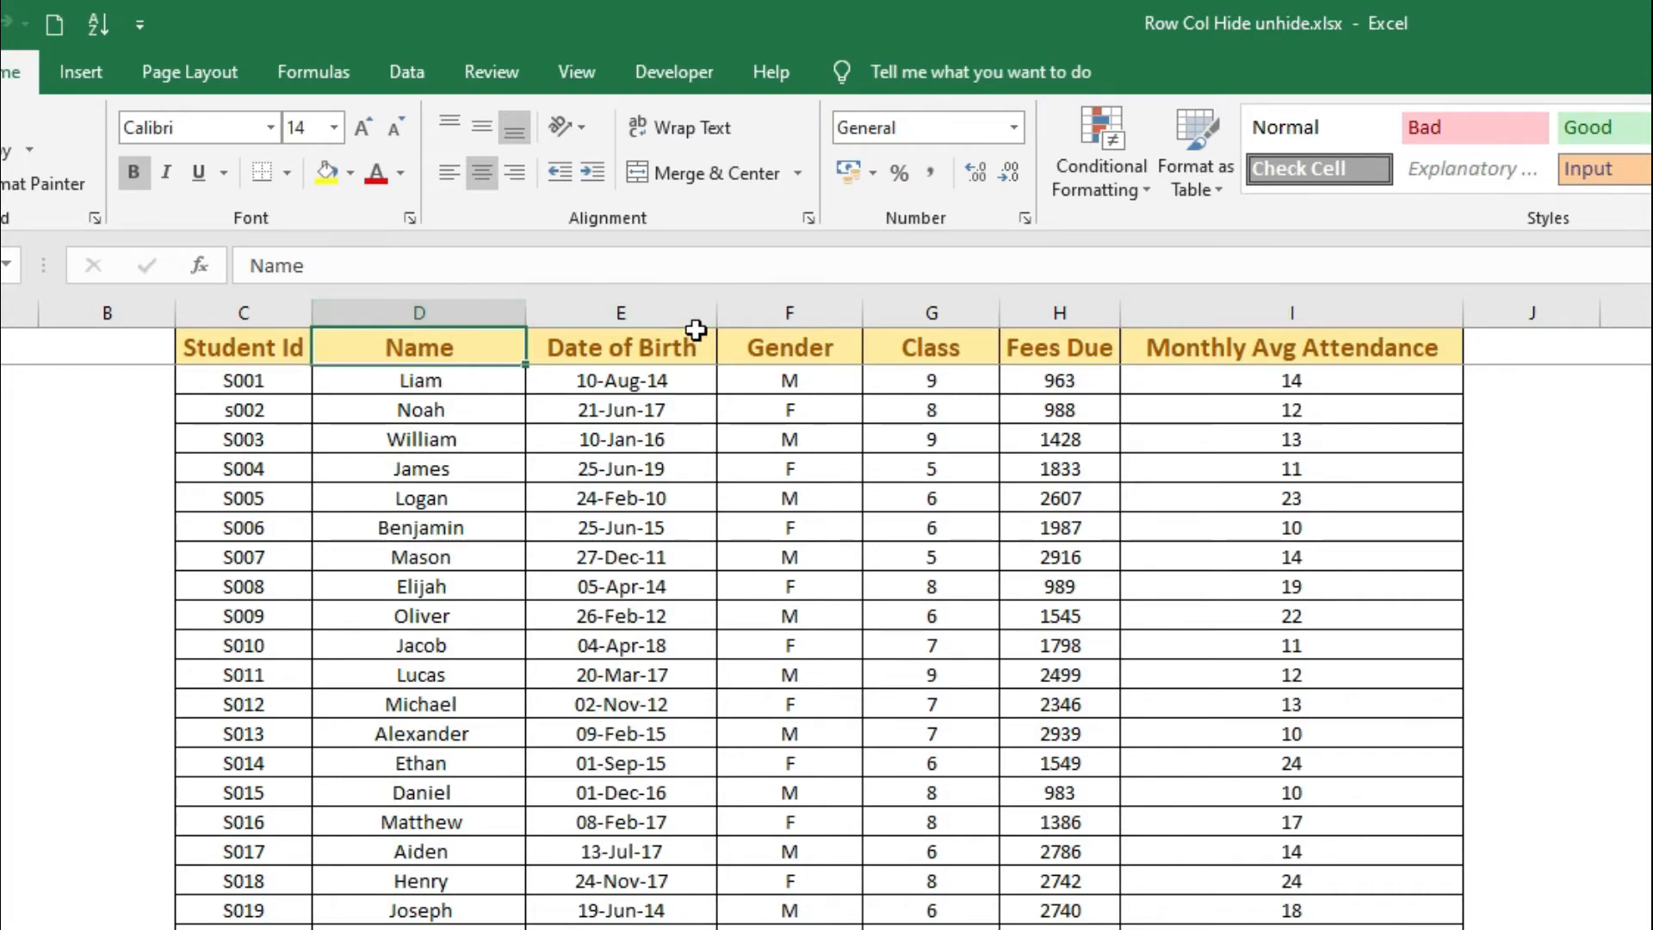
pyautogui.click(914, 341)
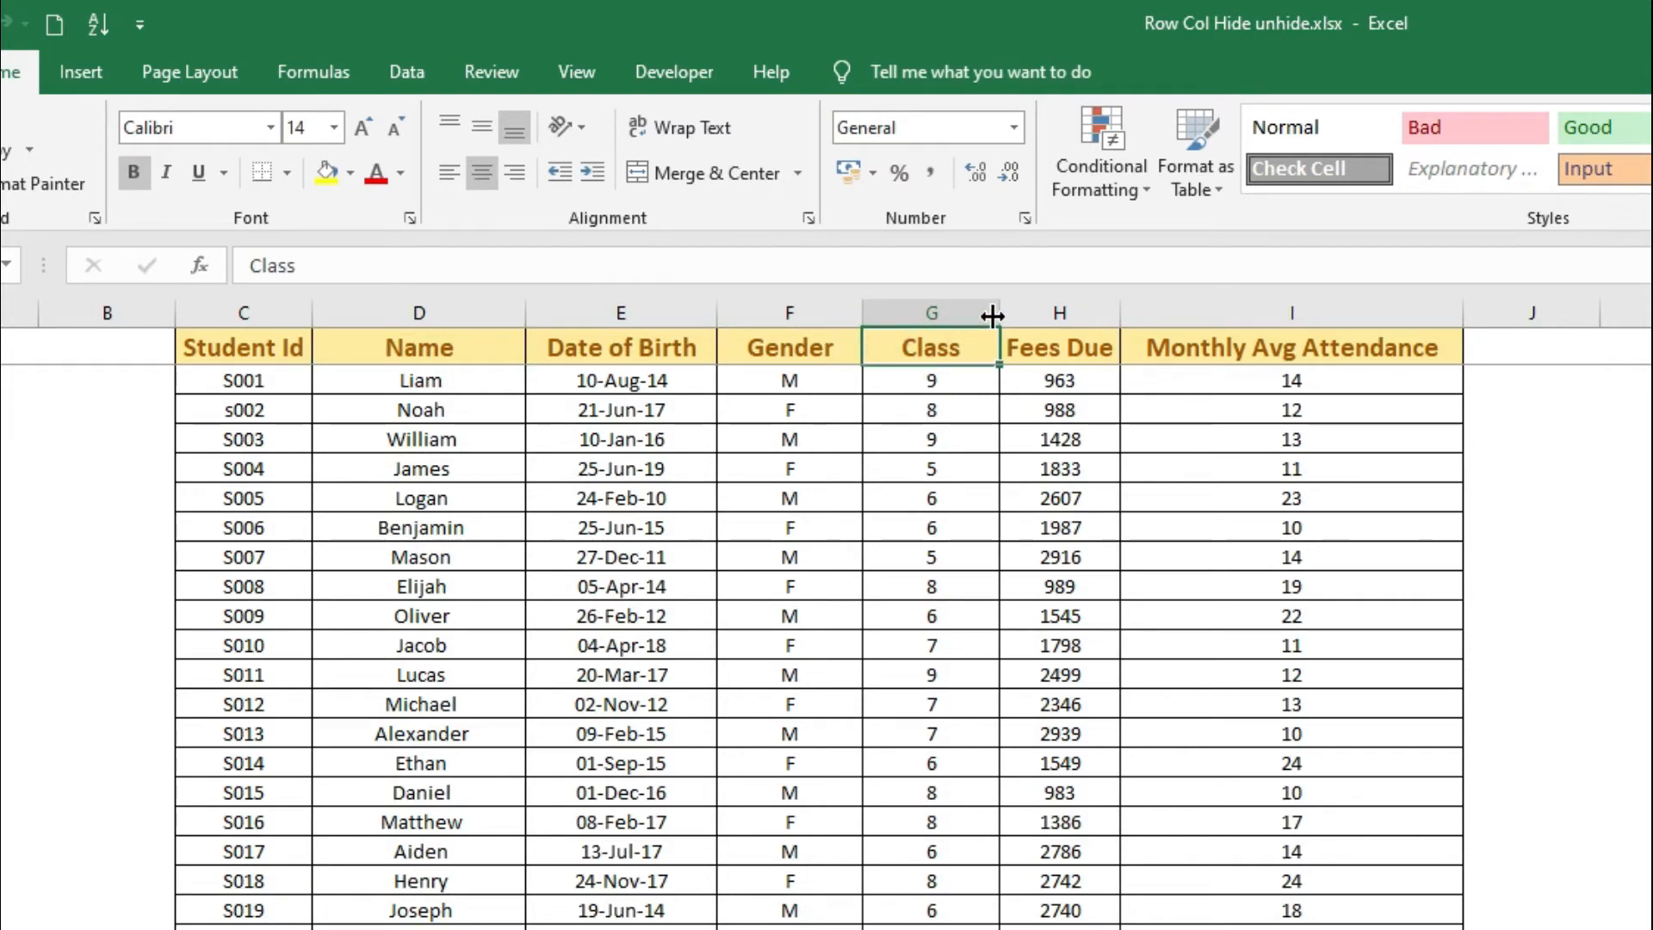
pyautogui.click(952, 343)
pyautogui.click(367, 341)
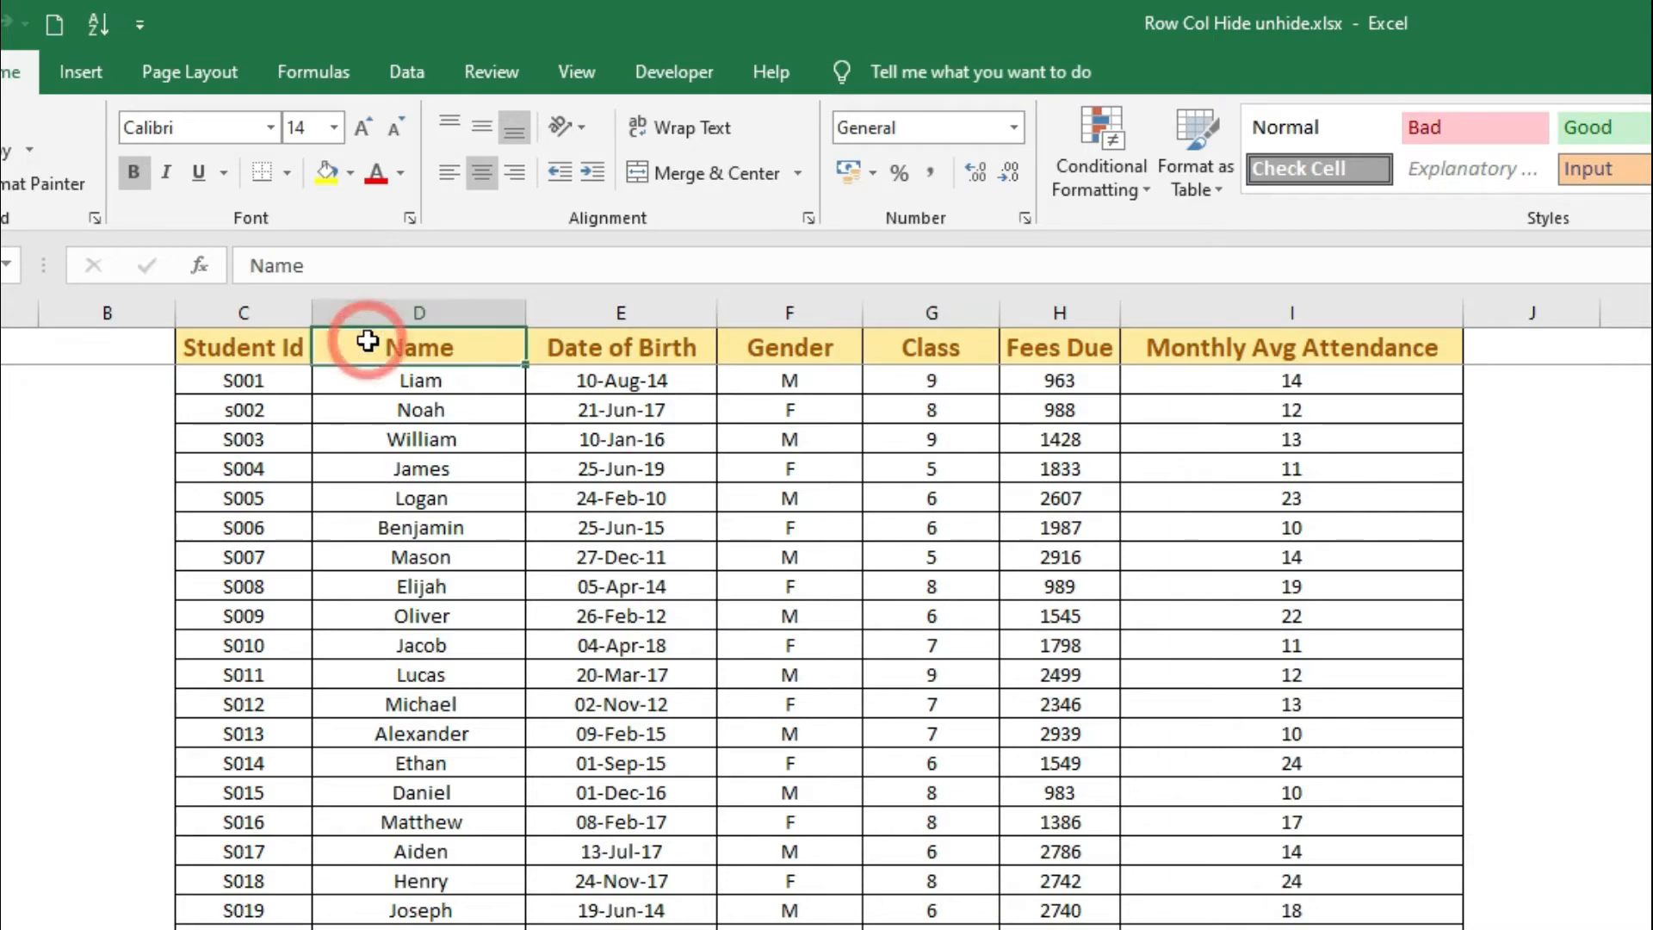
pyautogui.moveTo(525, 313)
pyautogui.mouseDown()
pyautogui.moveTo(468, 313)
pyautogui.moveTo(520, 307)
pyautogui.moveTo(495, 310)
pyautogui.mouseUp()
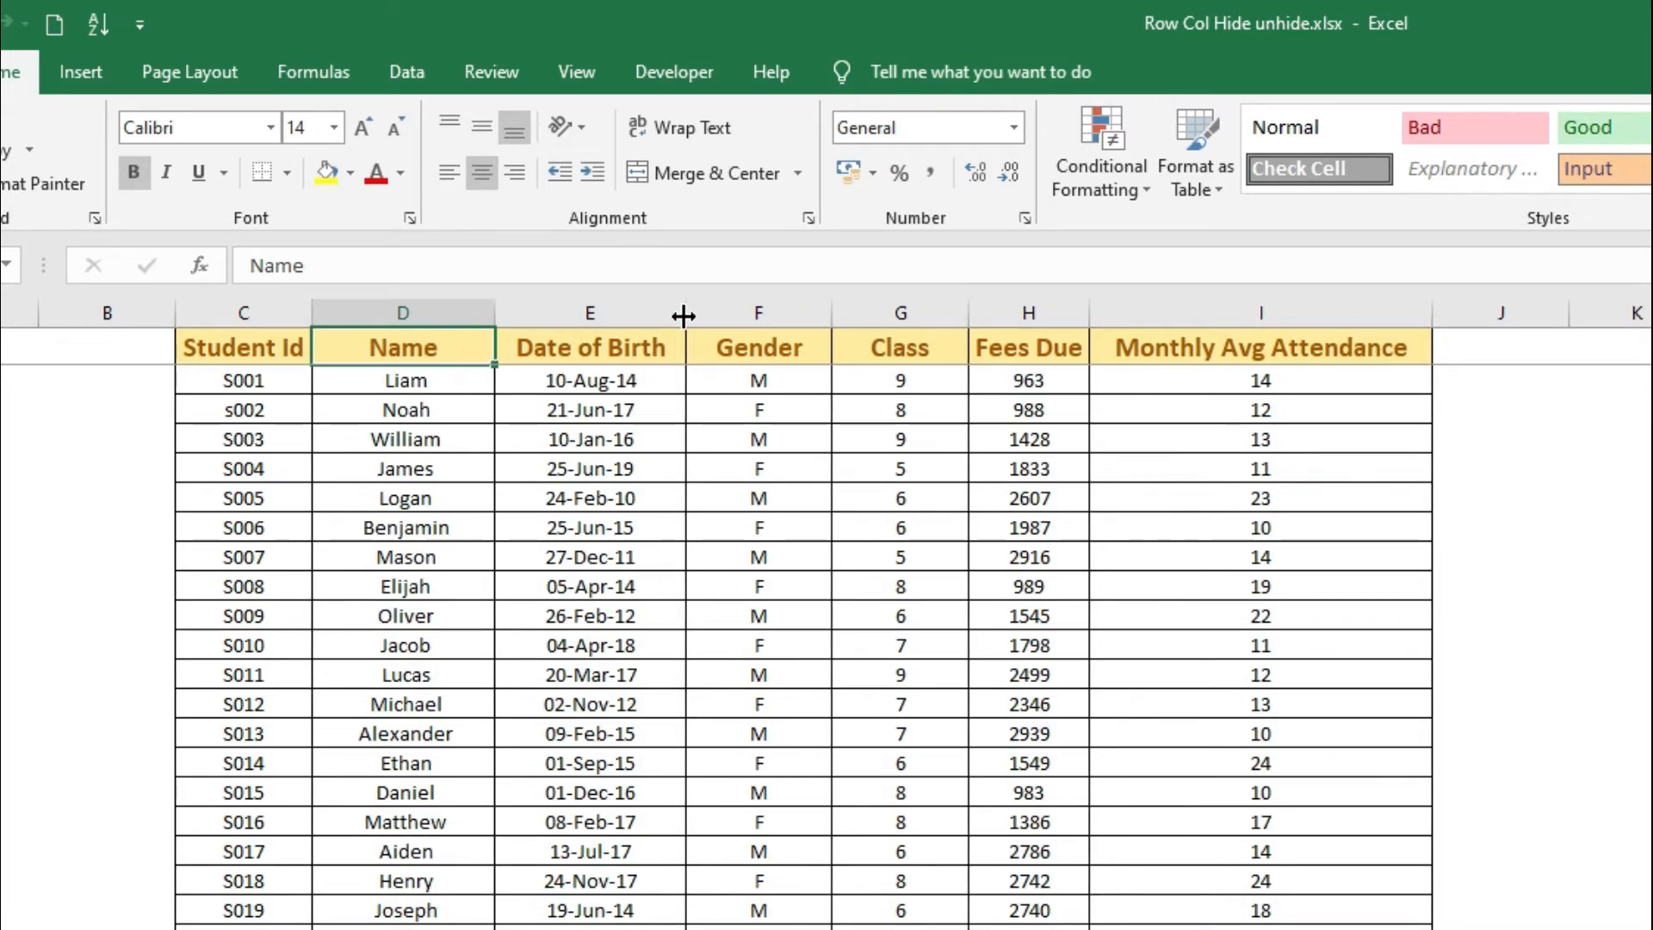
pyautogui.moveTo(683, 316); pyautogui.dragTo(772, 325)
pyautogui.click(723, 344)
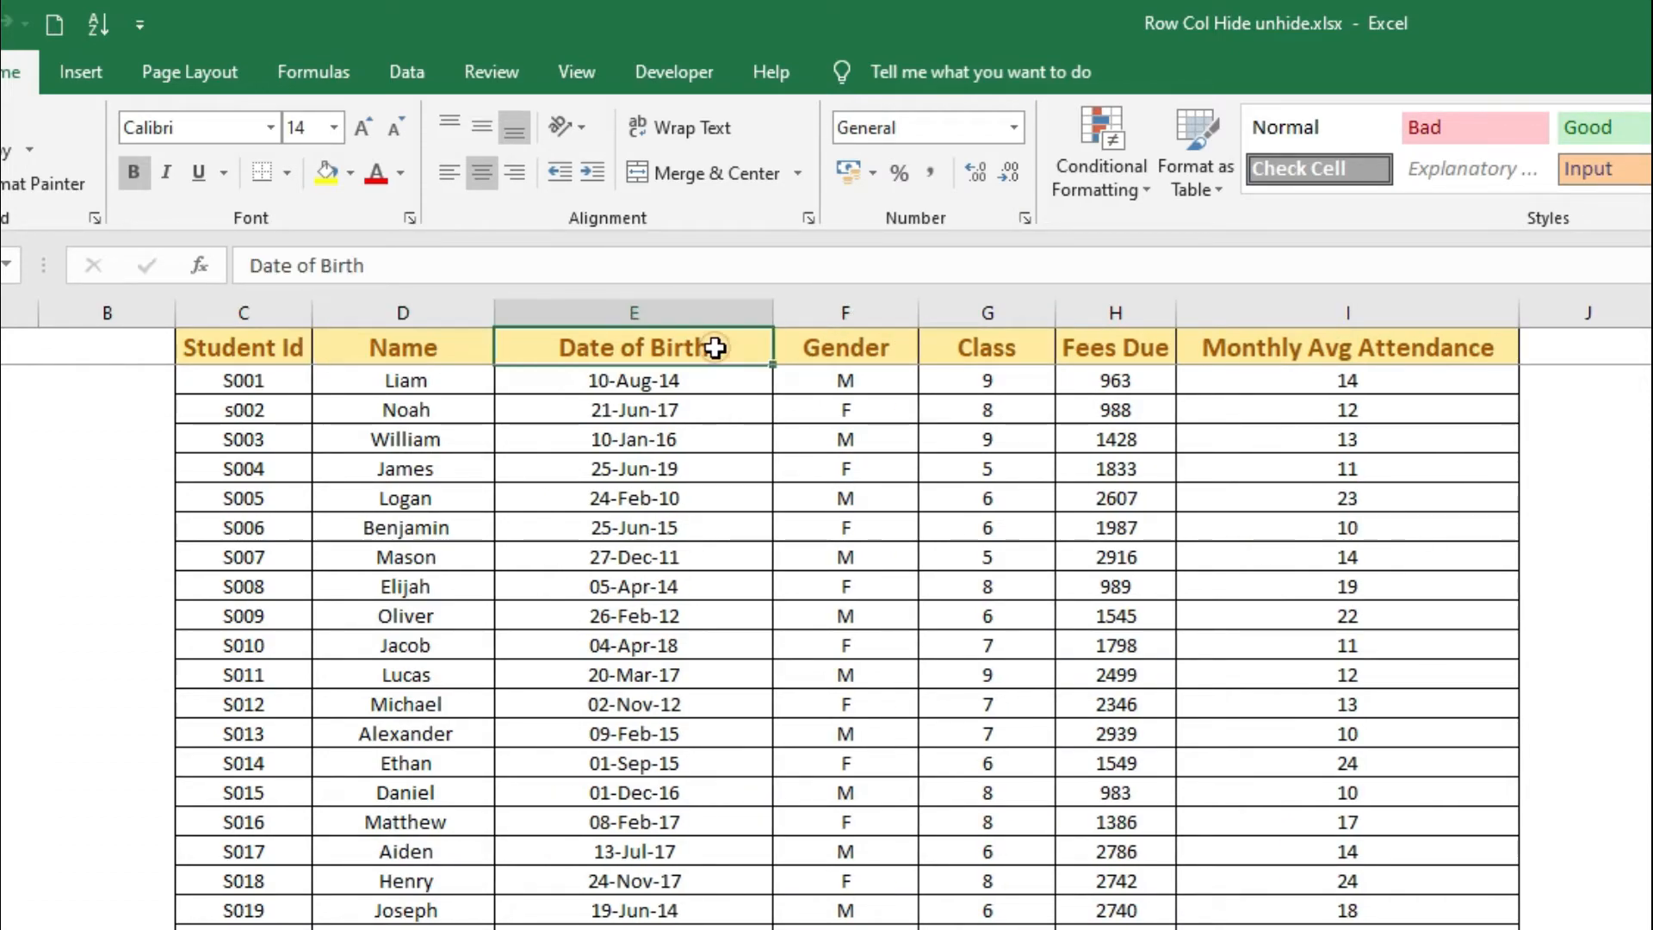
# Step: Widen the Class and Fees Due columns by moving their borders
pyautogui.click(798, 340)
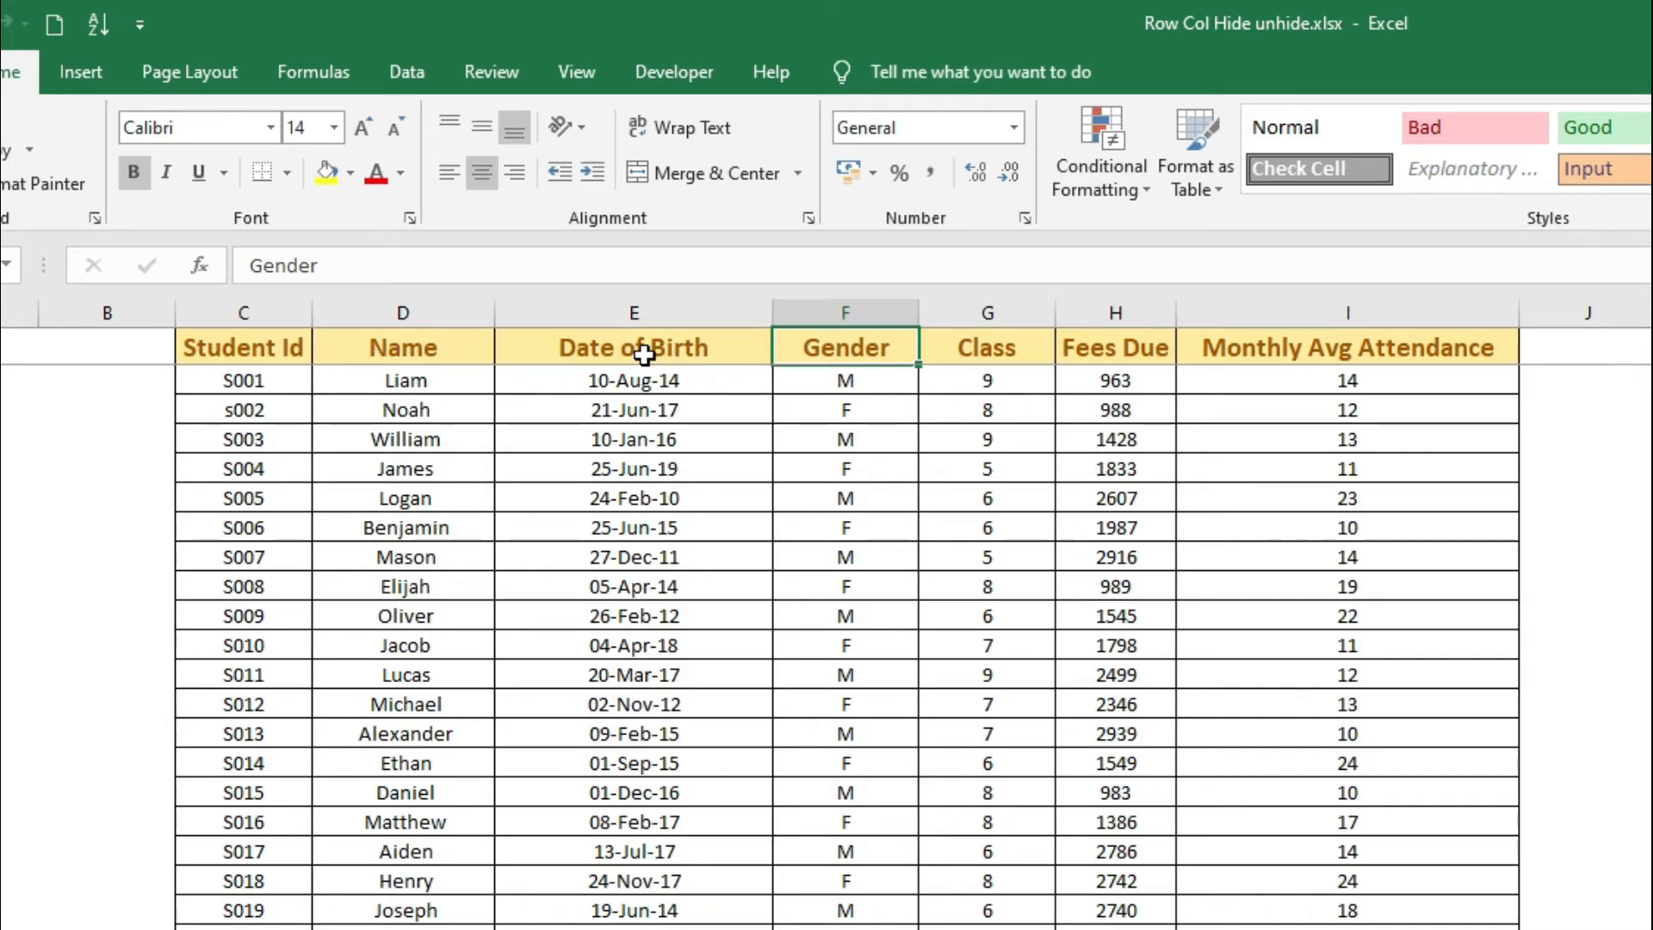
pyautogui.moveTo(1050, 316); pyautogui.dragTo(1114, 312)
pyautogui.moveTo(1236, 313); pyautogui.dragTo(1291, 313)
pyautogui.click(1184, 351)
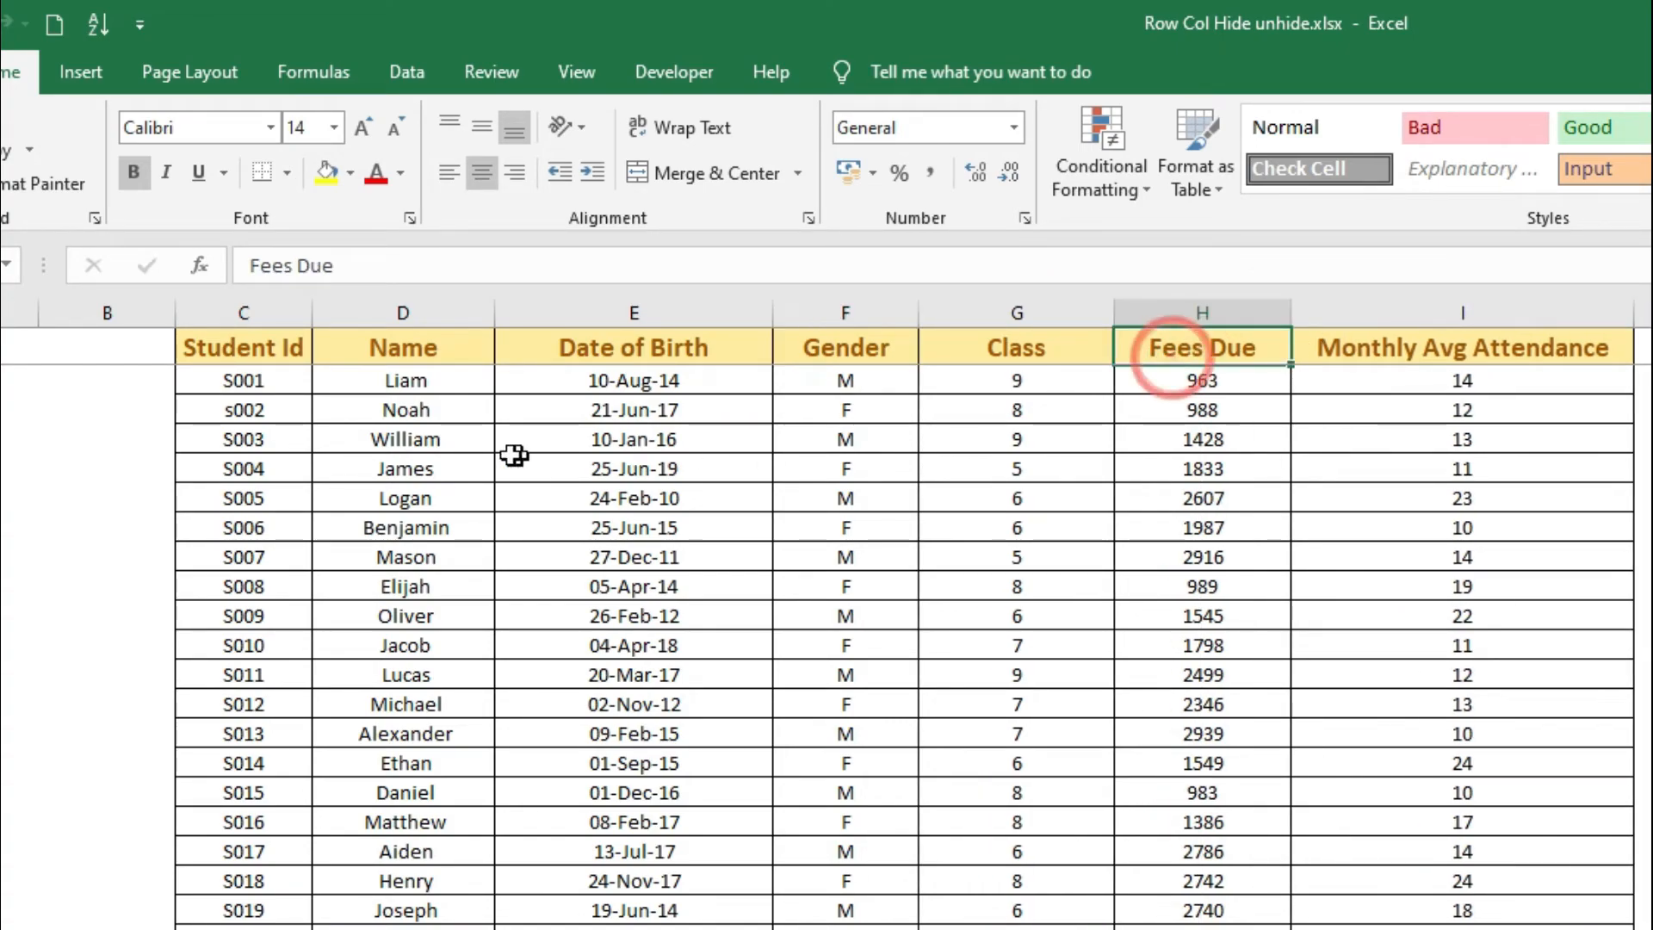
# Step: Set the Student Id column's width to 40
pyautogui.click(258, 354)
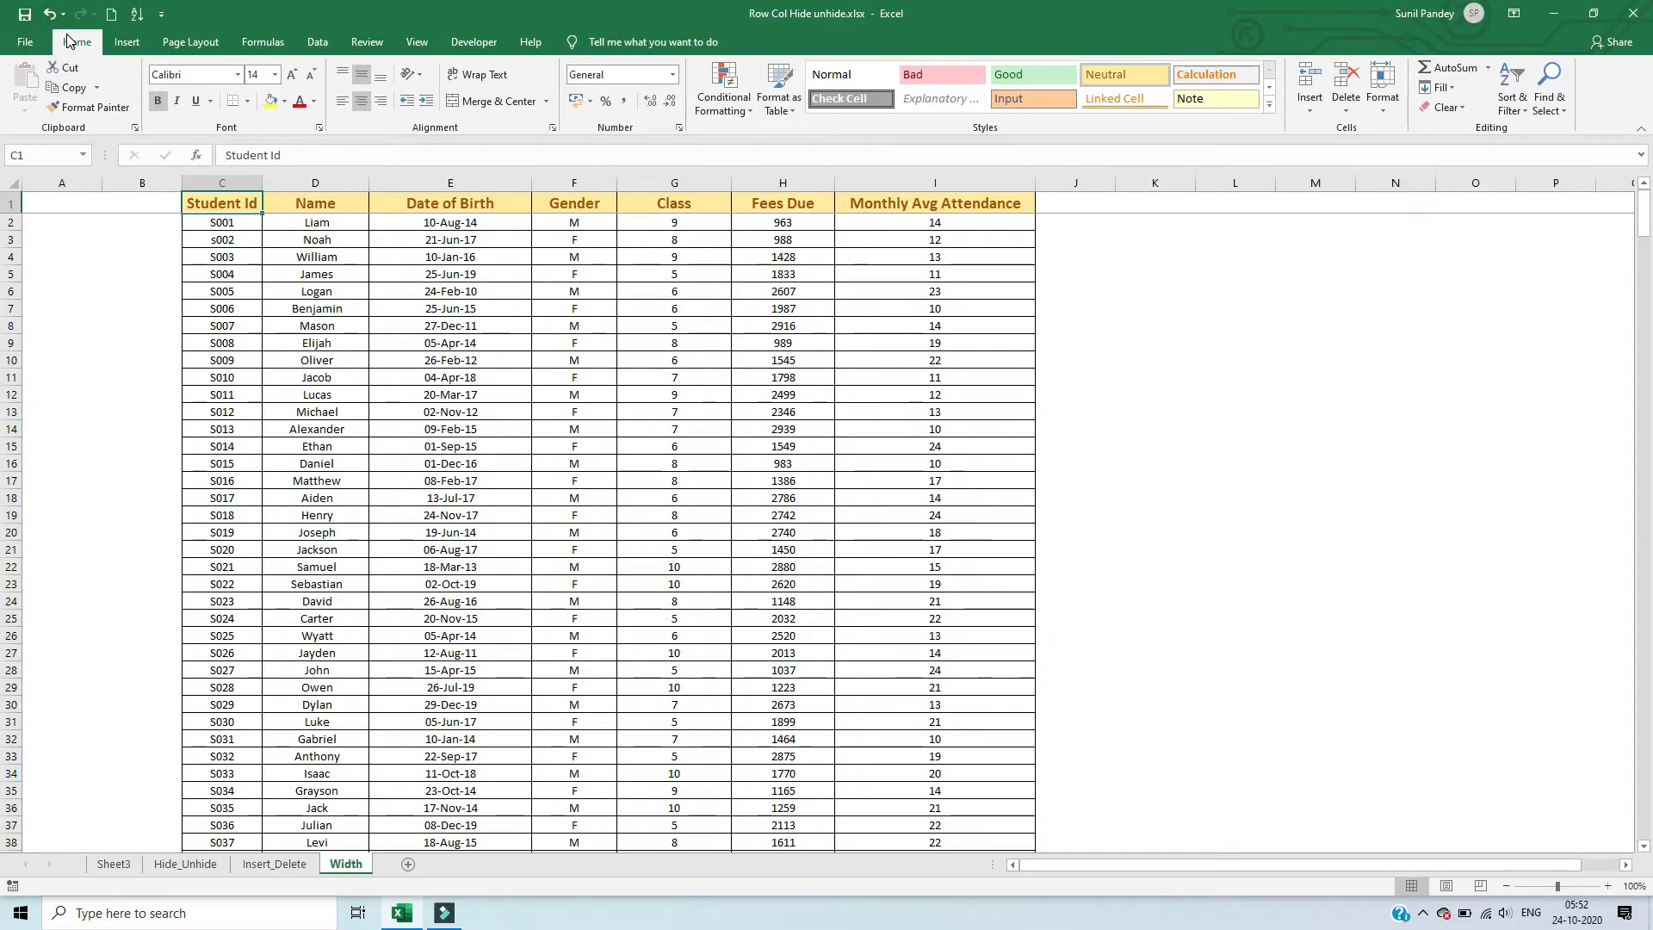
pyautogui.click(1381, 93)
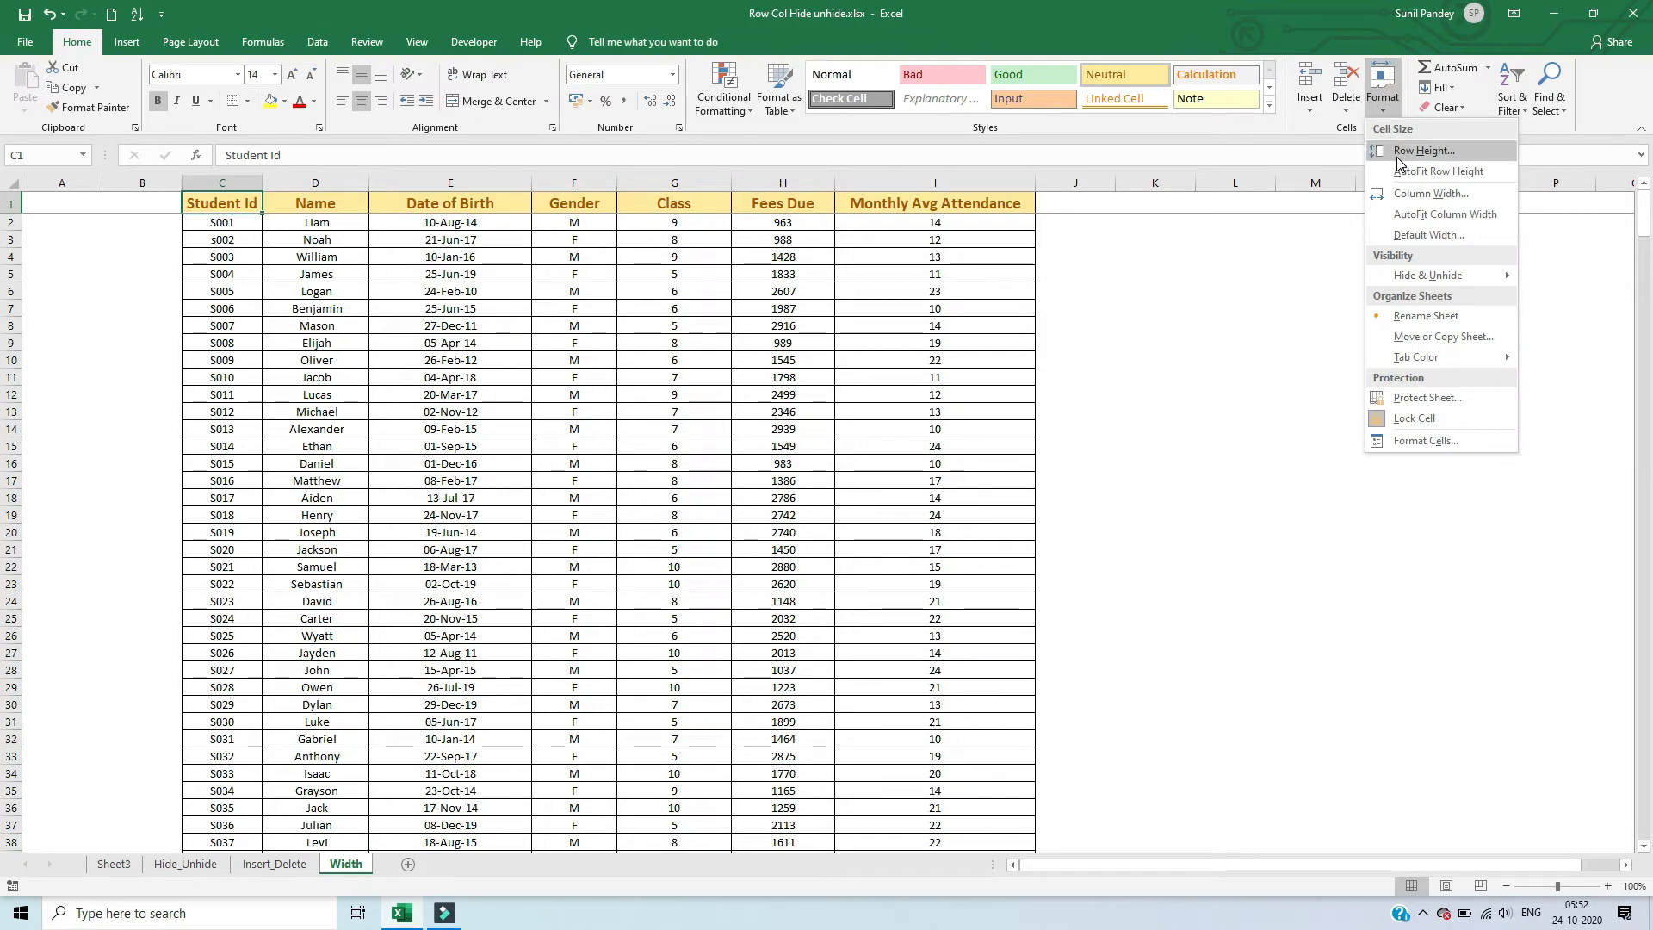
pyautogui.click(1416, 192)
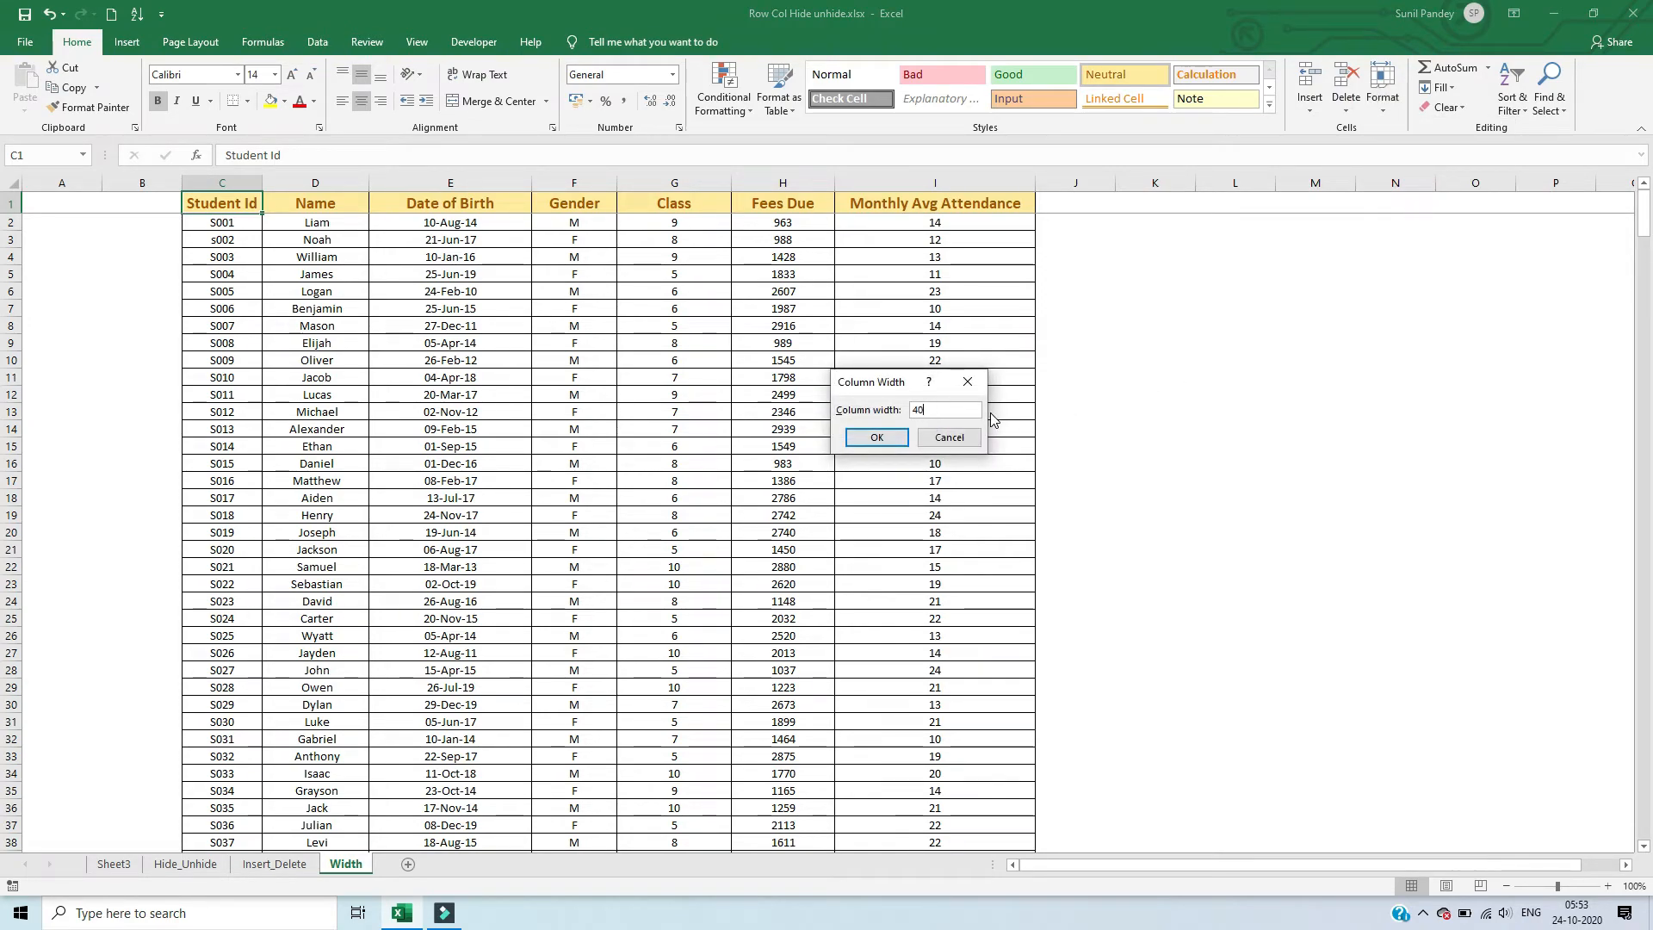
pyautogui.press('Return')
pyautogui.click(334, 226)
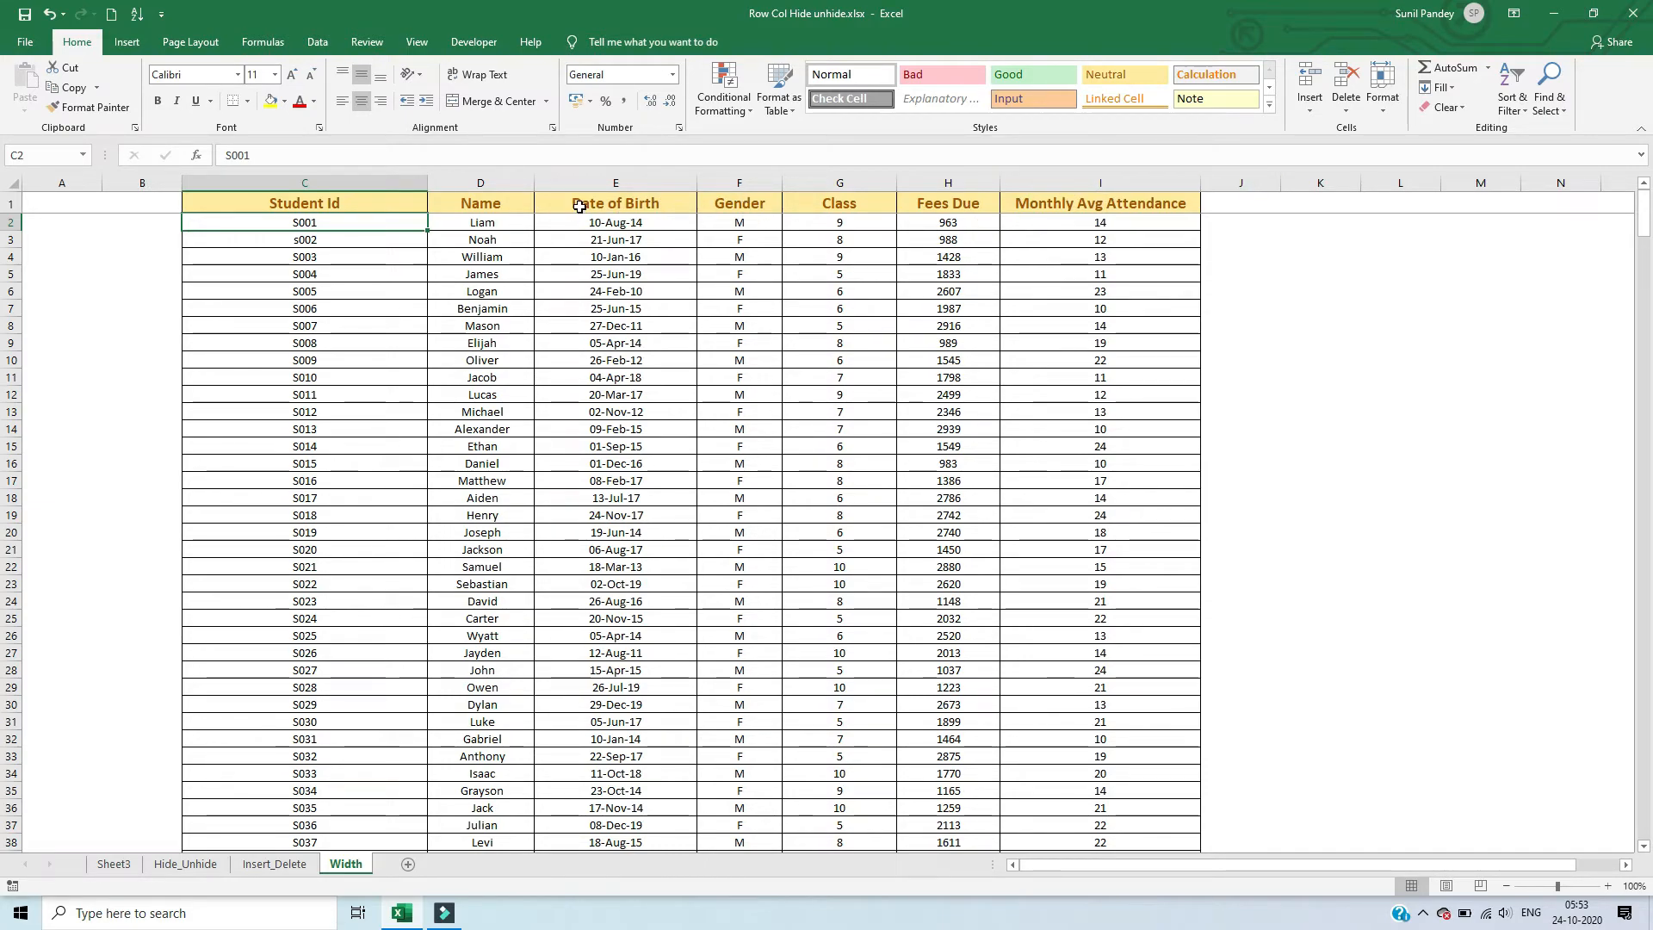
# Step: Select the entire sheet and widen all columns uniformly to about 23.3 by moving one column border
pyautogui.click(206, 208)
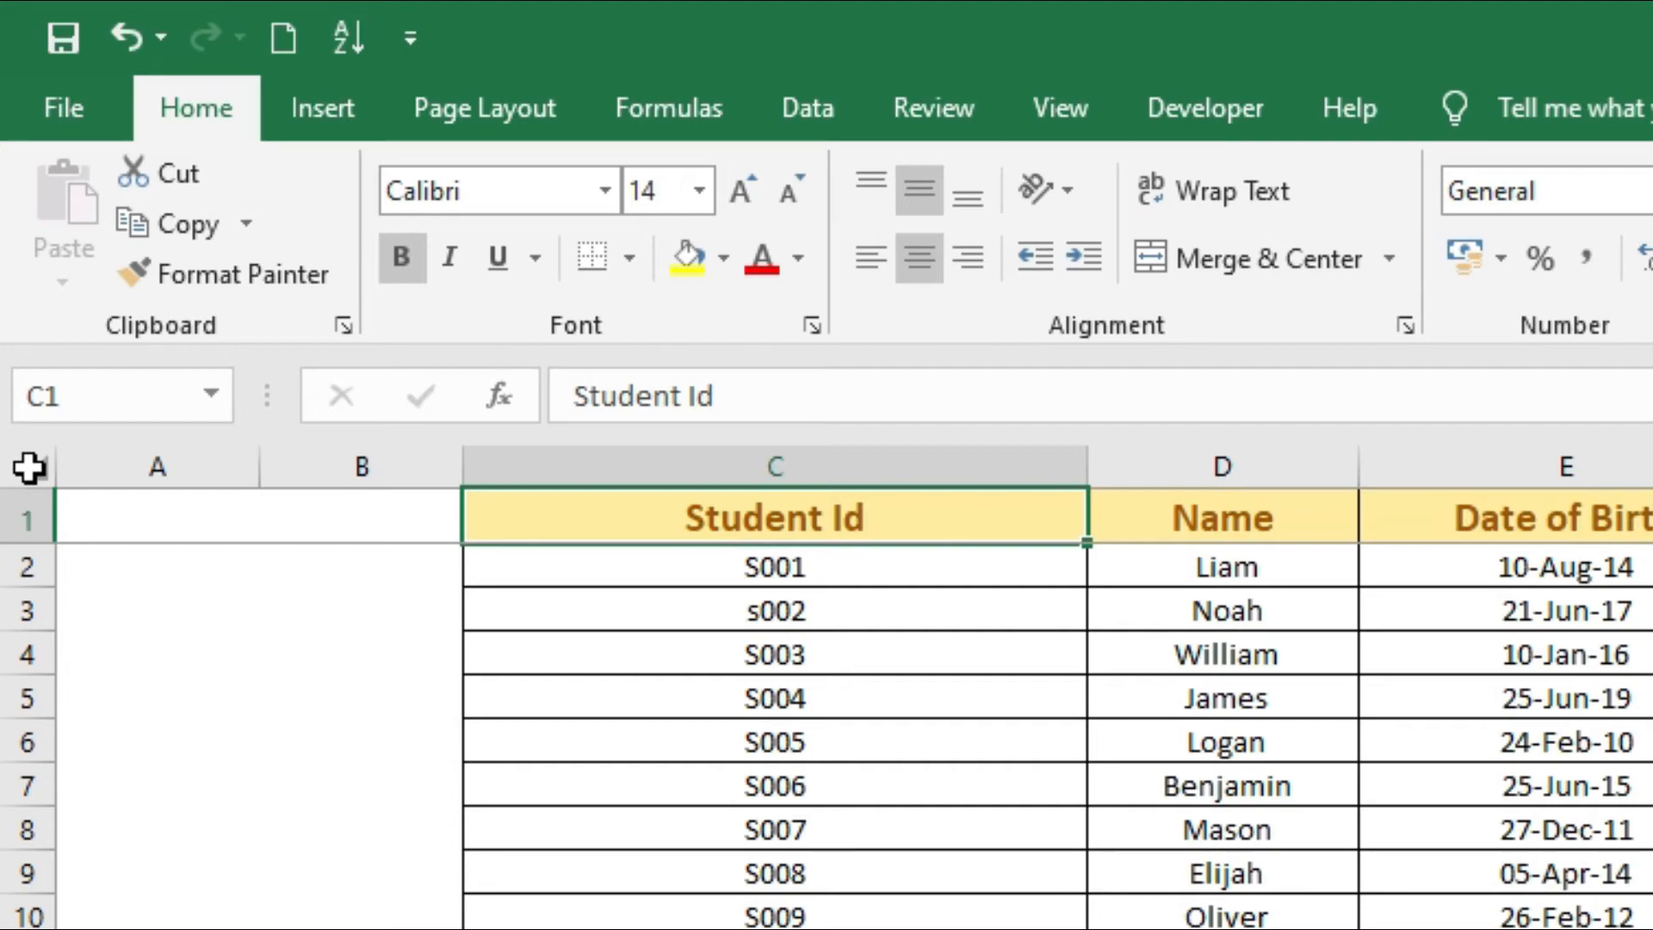
pyautogui.click(29, 467)
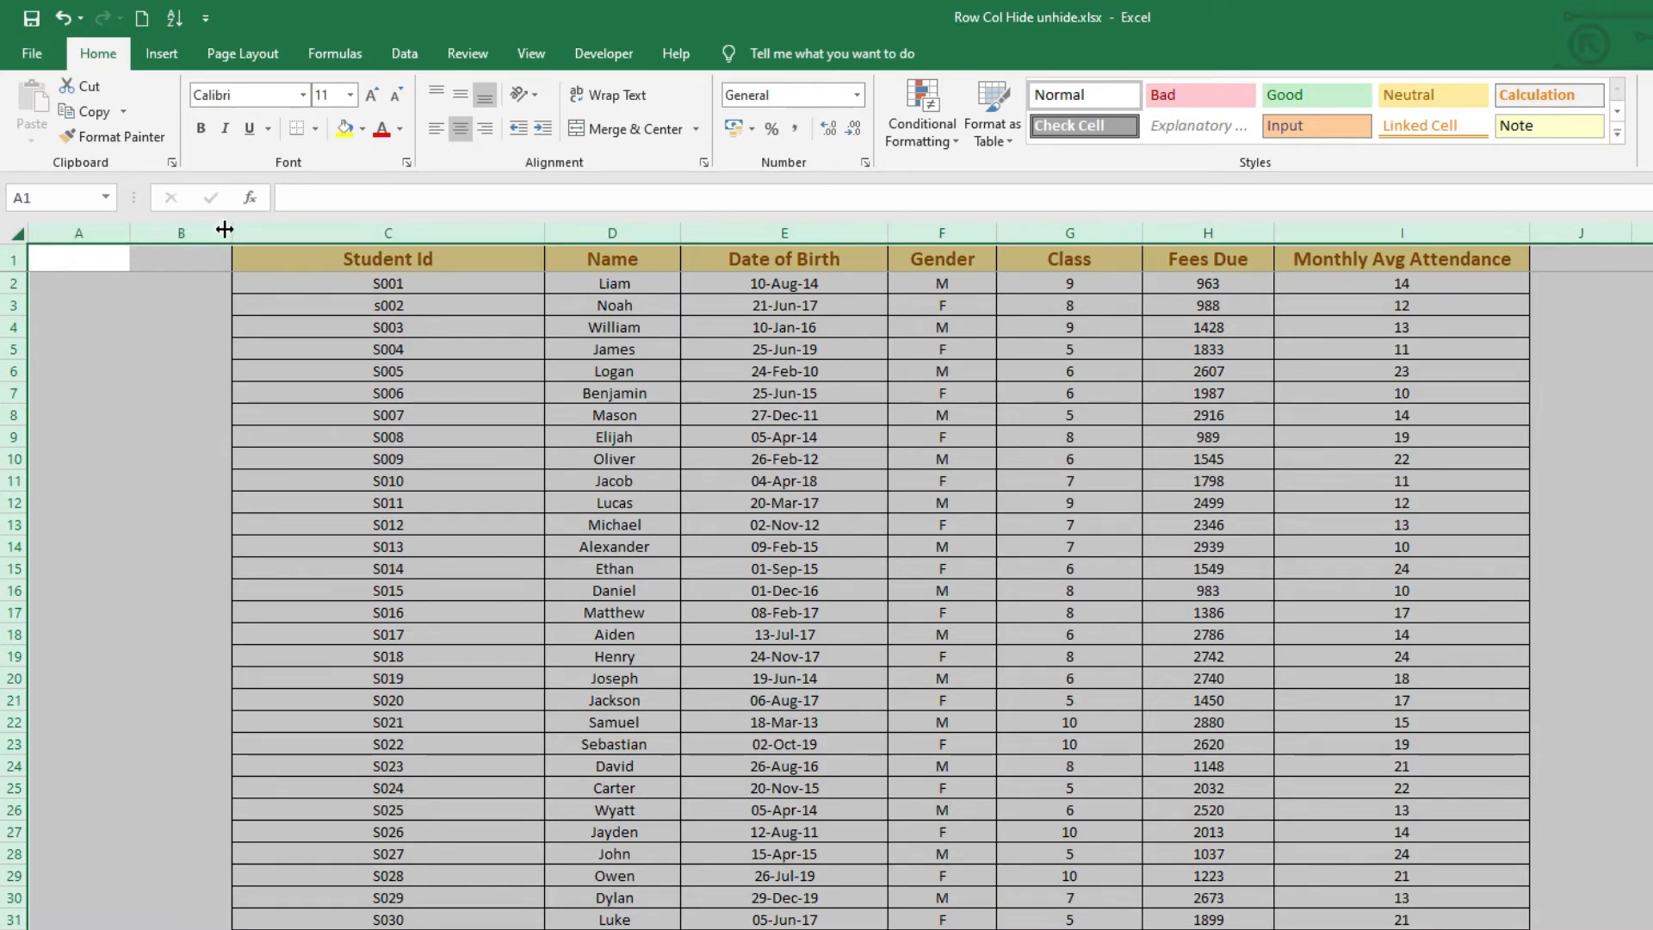
pyautogui.moveTo(228, 229); pyautogui.dragTo(310, 229)
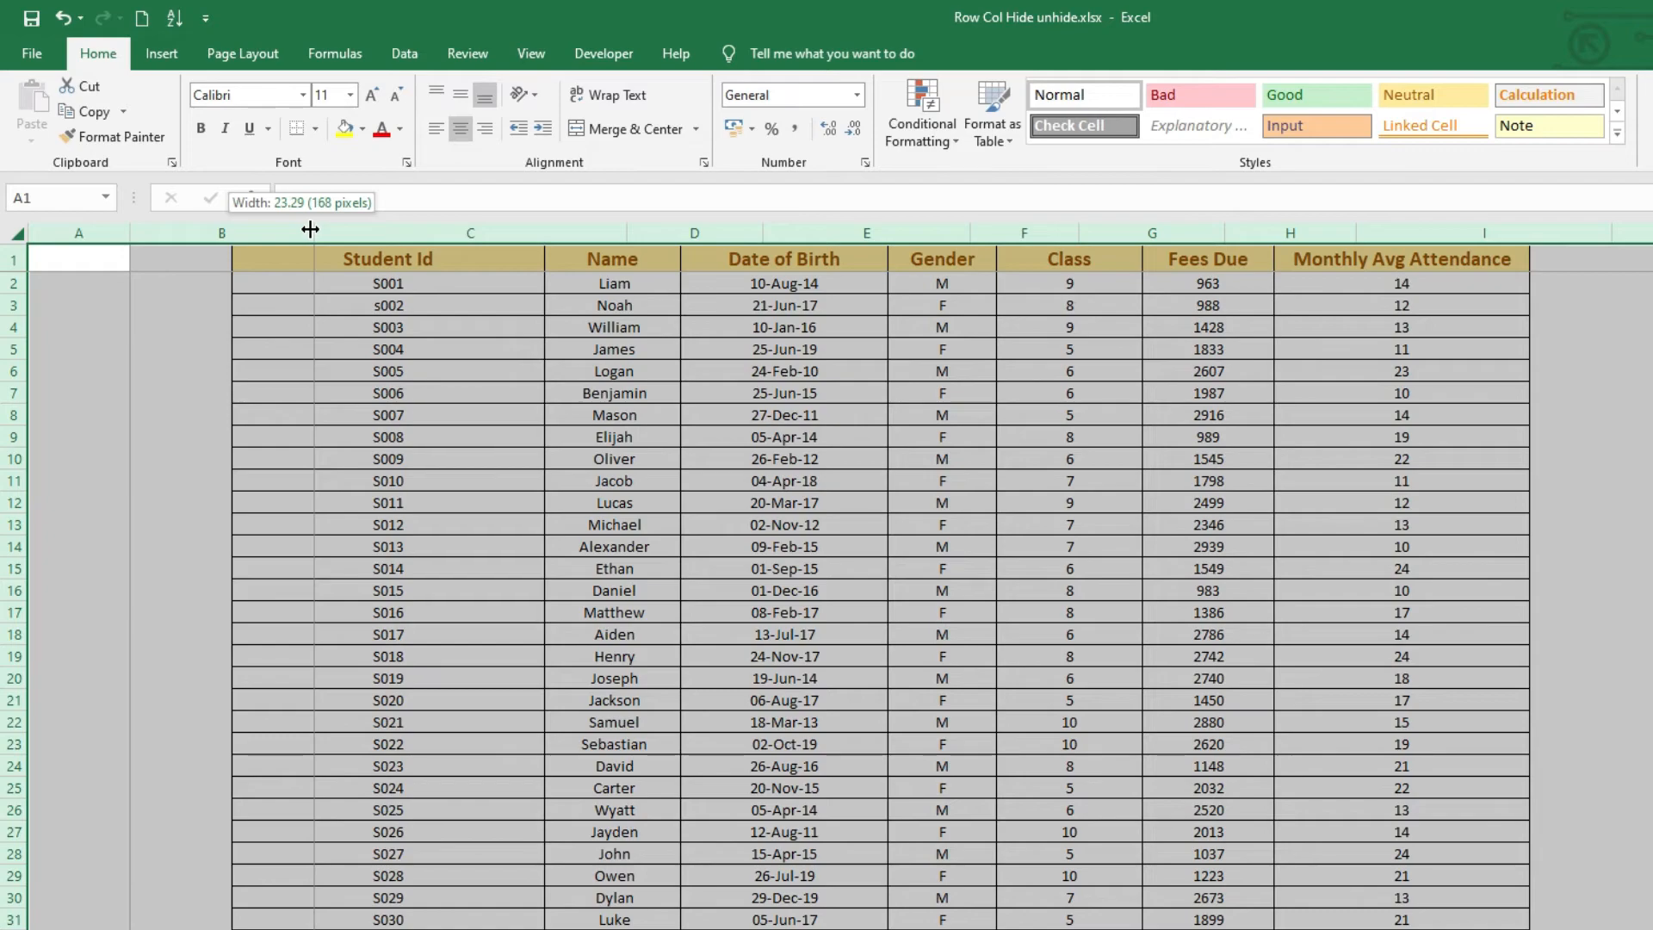
pyautogui.moveTo(309, 229); pyautogui.dragTo(309, 225)
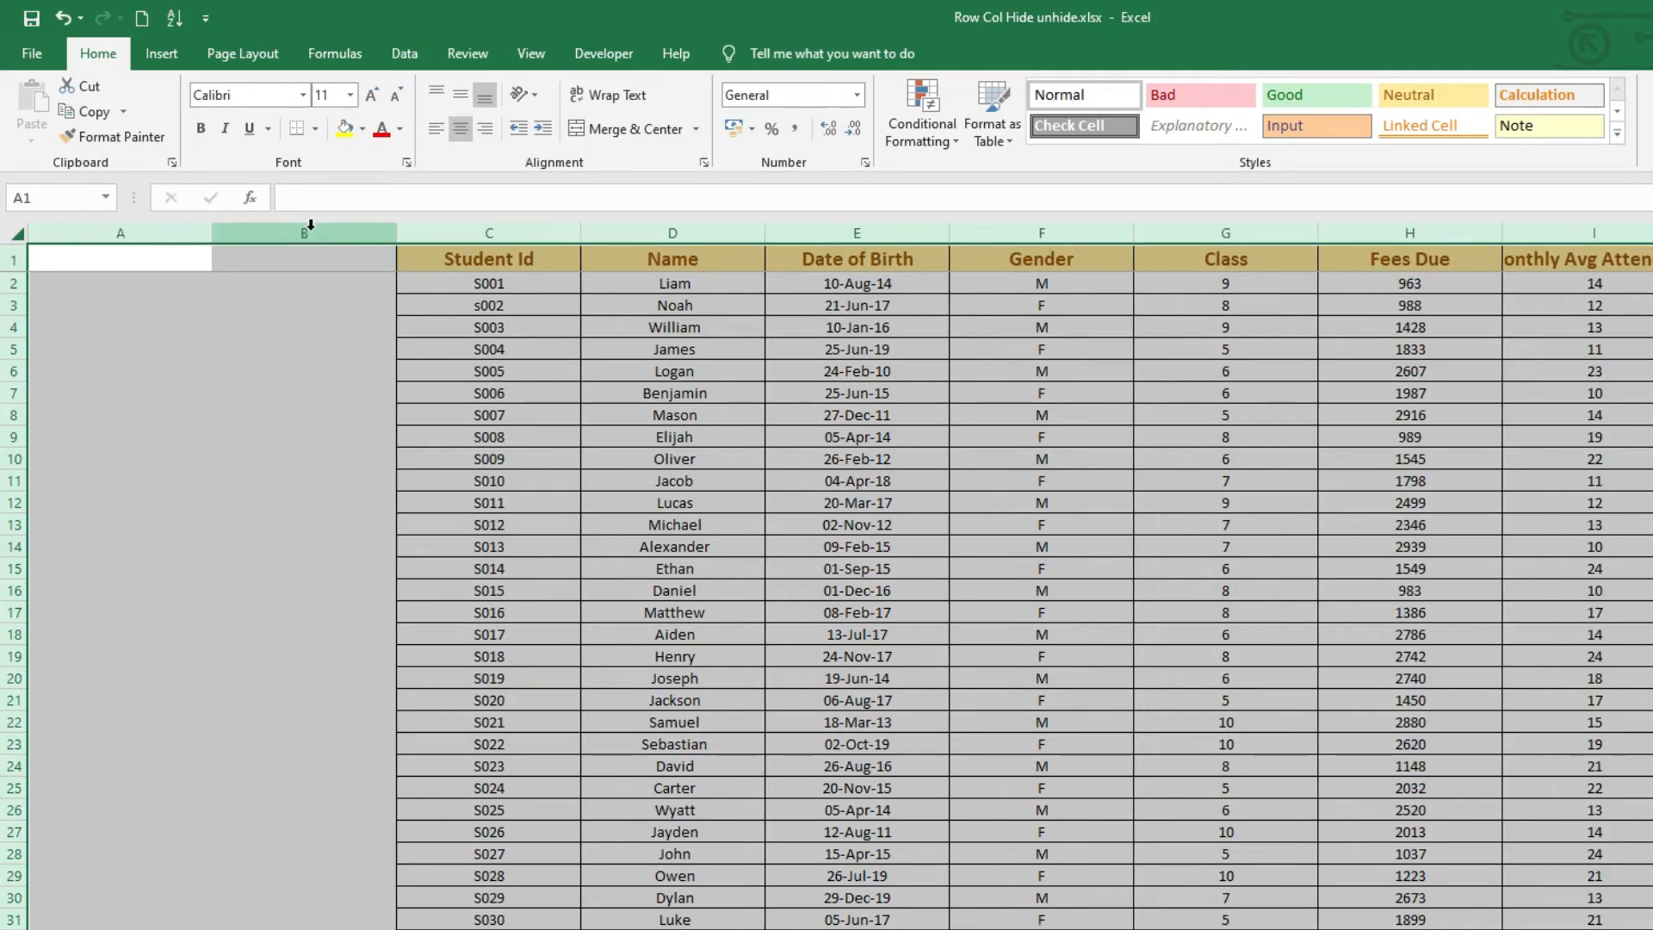
pyautogui.click(535, 350)
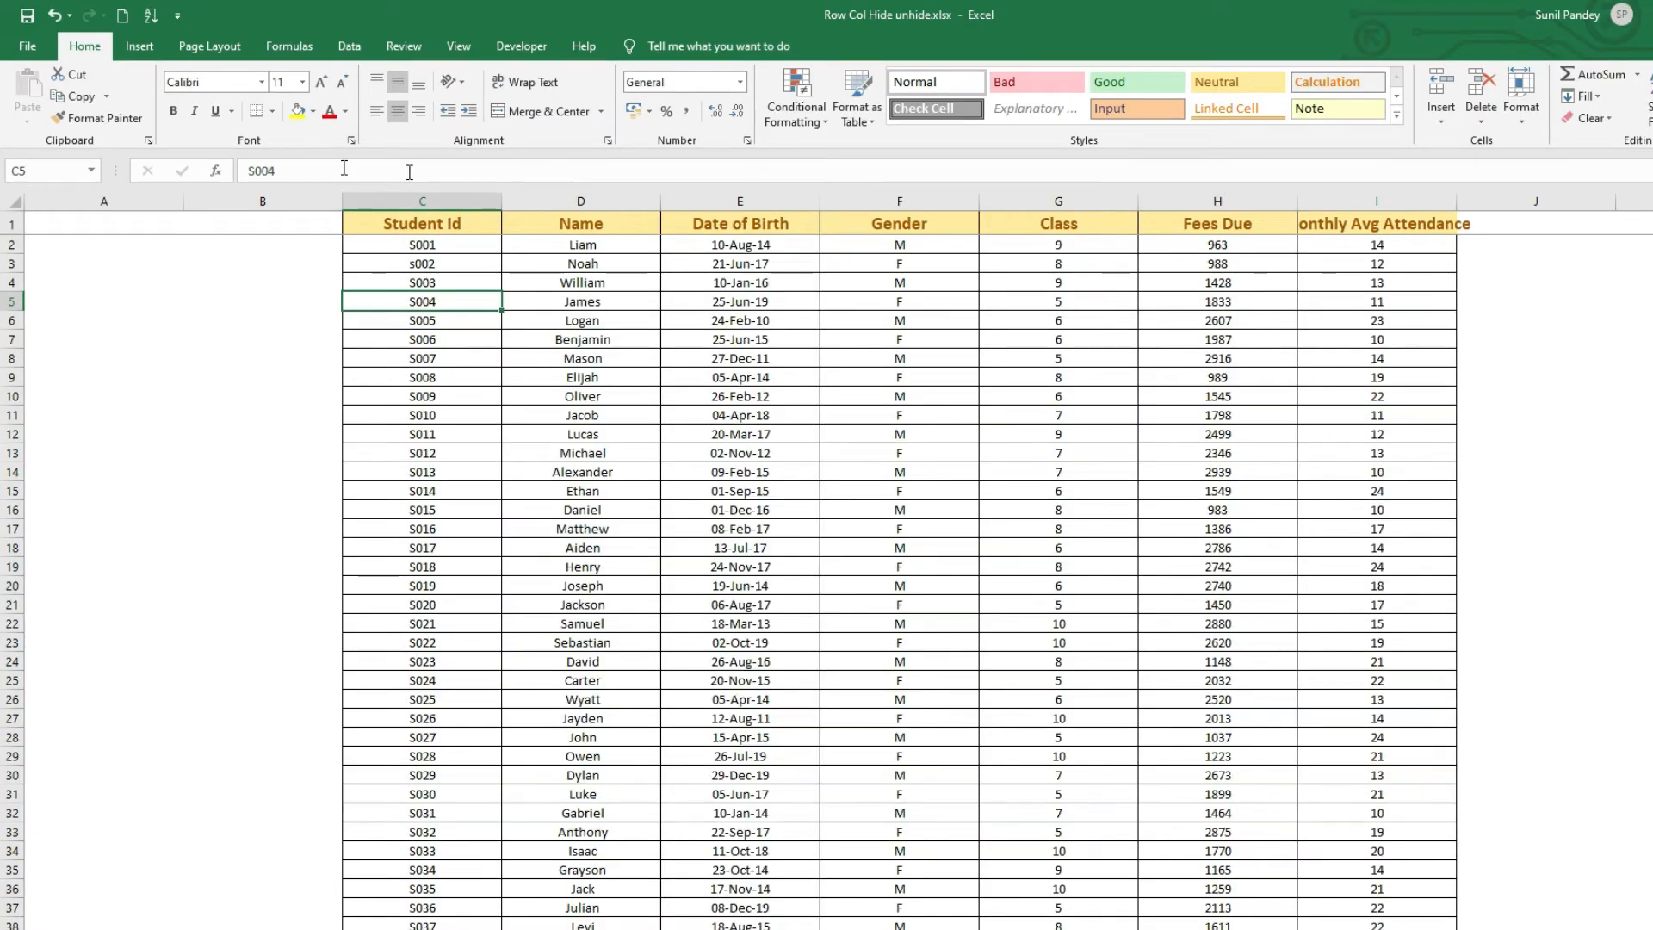
# Step: Select the entire sheet and narrow all columns uniformly by moving the border of the Student Id column
pyautogui.click(14, 201)
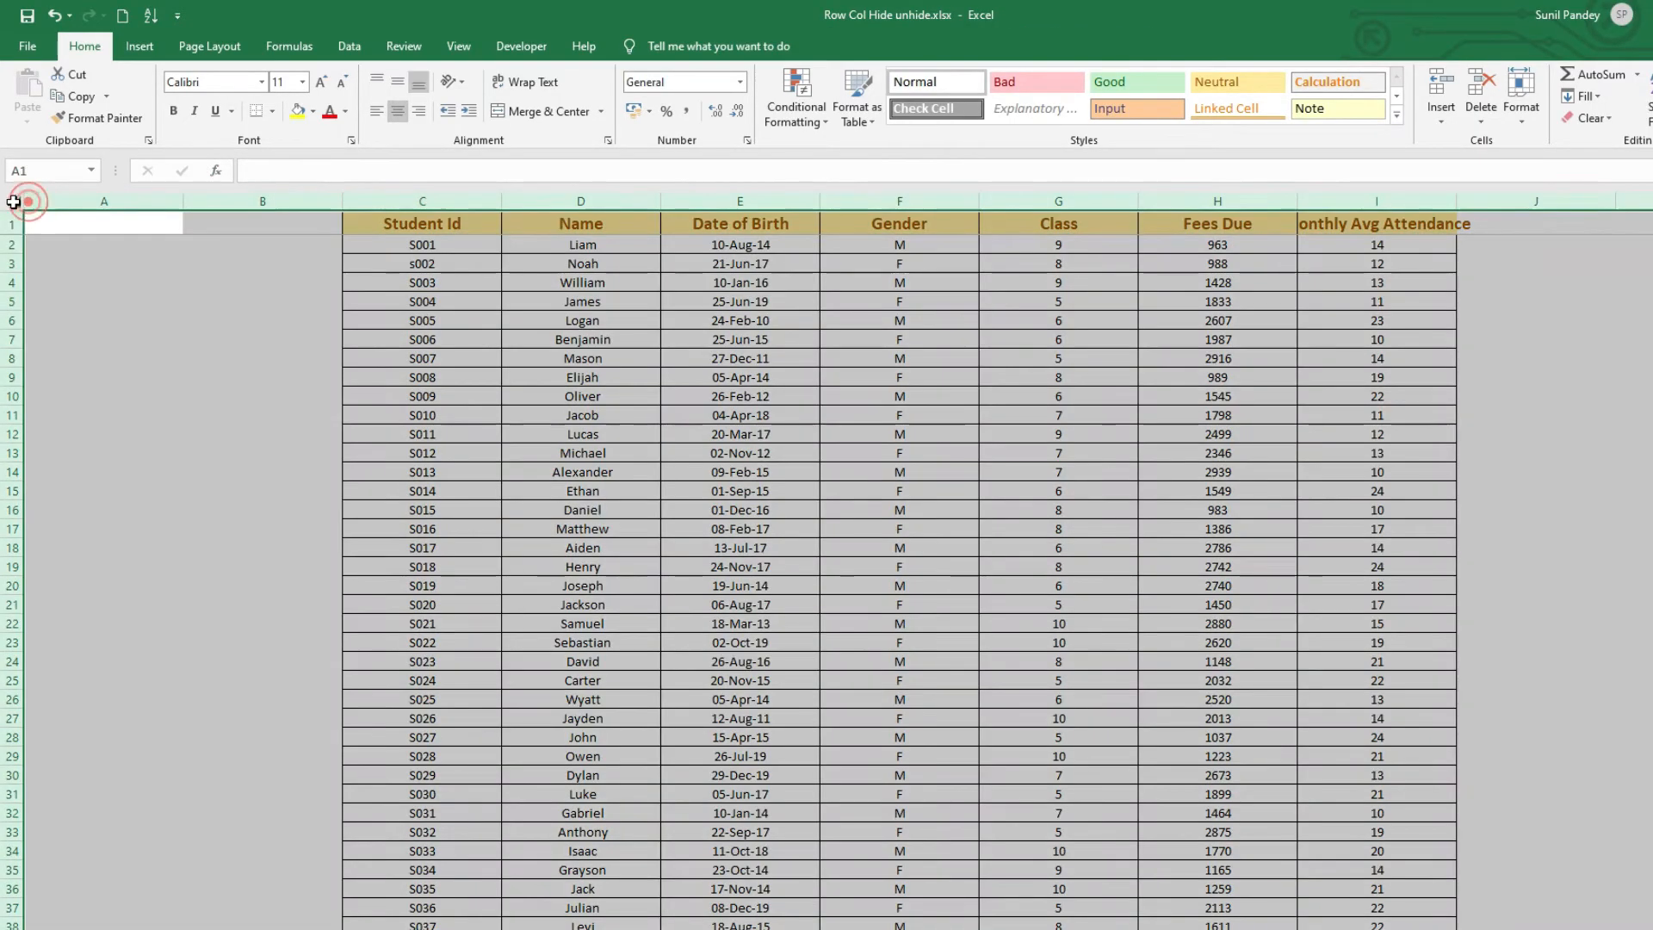
pyautogui.moveTo(501, 200); pyautogui.dragTo(443, 199)
pyautogui.click(521, 390)
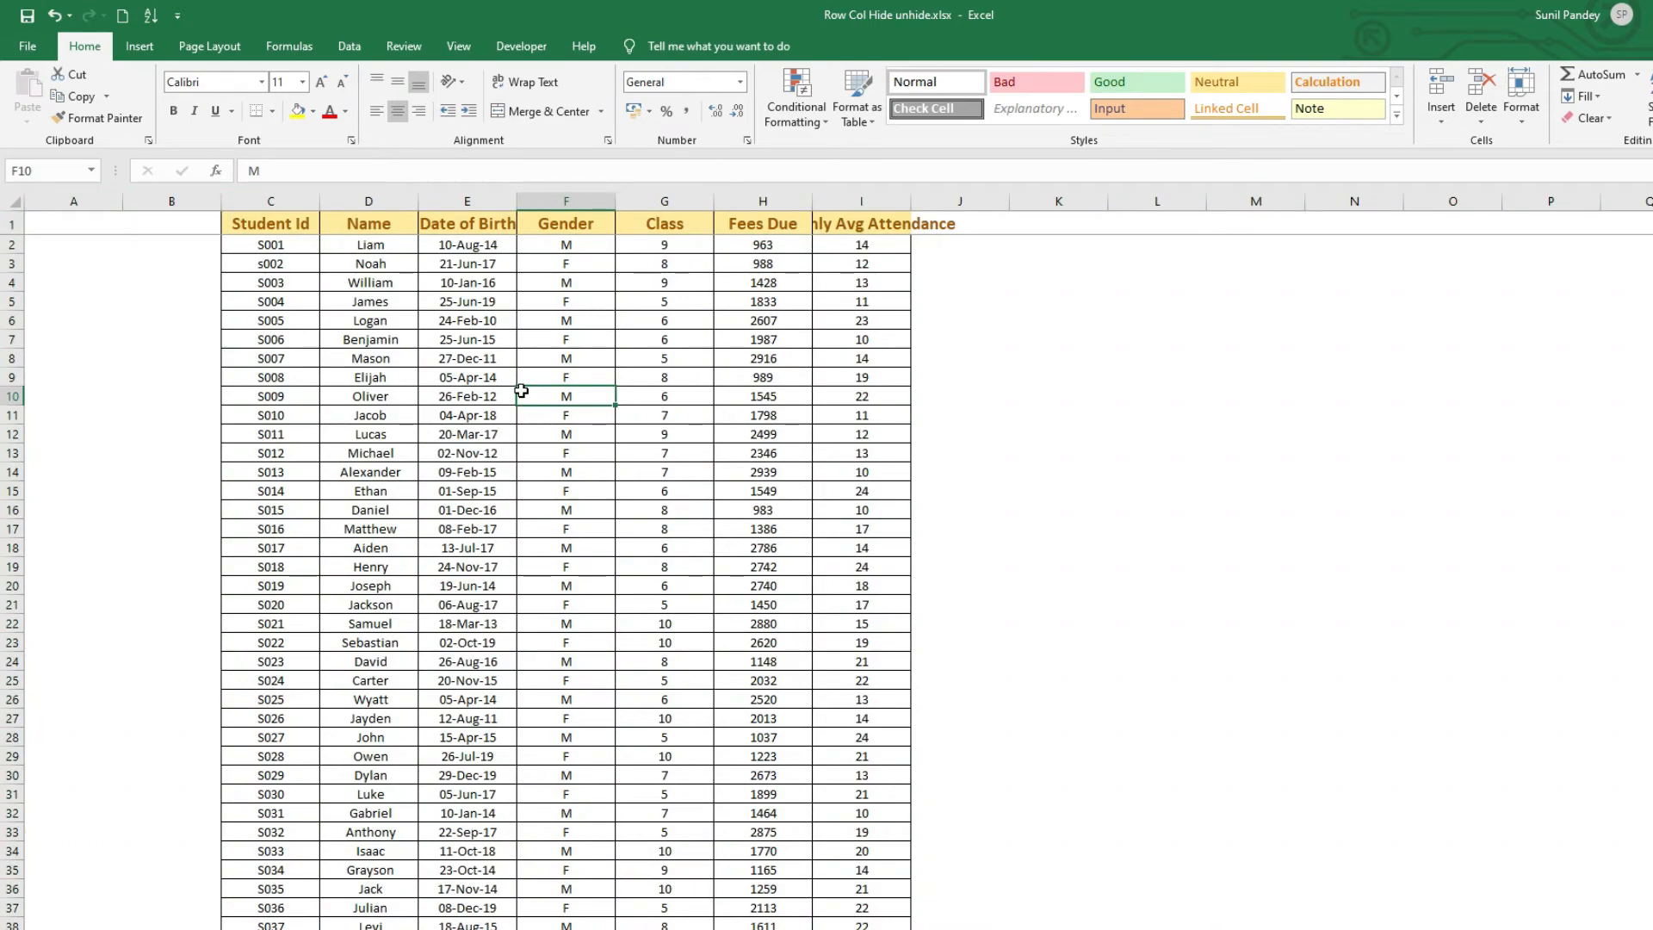
pyautogui.click(295, 224)
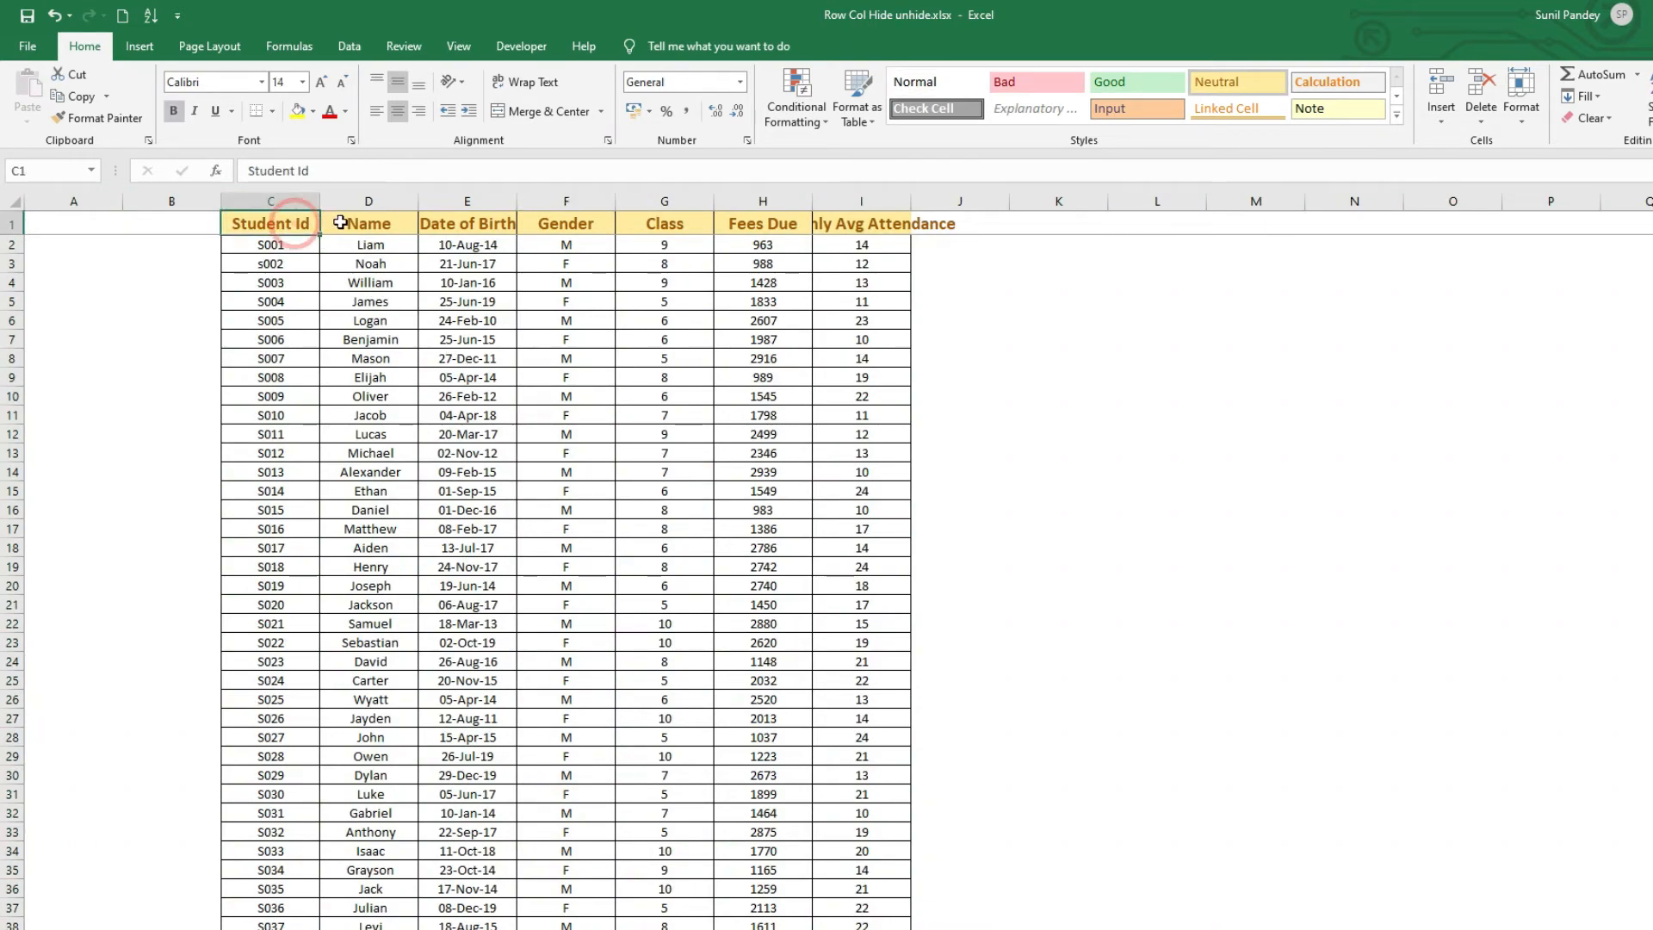
pyautogui.click(340, 222)
pyautogui.click(462, 224)
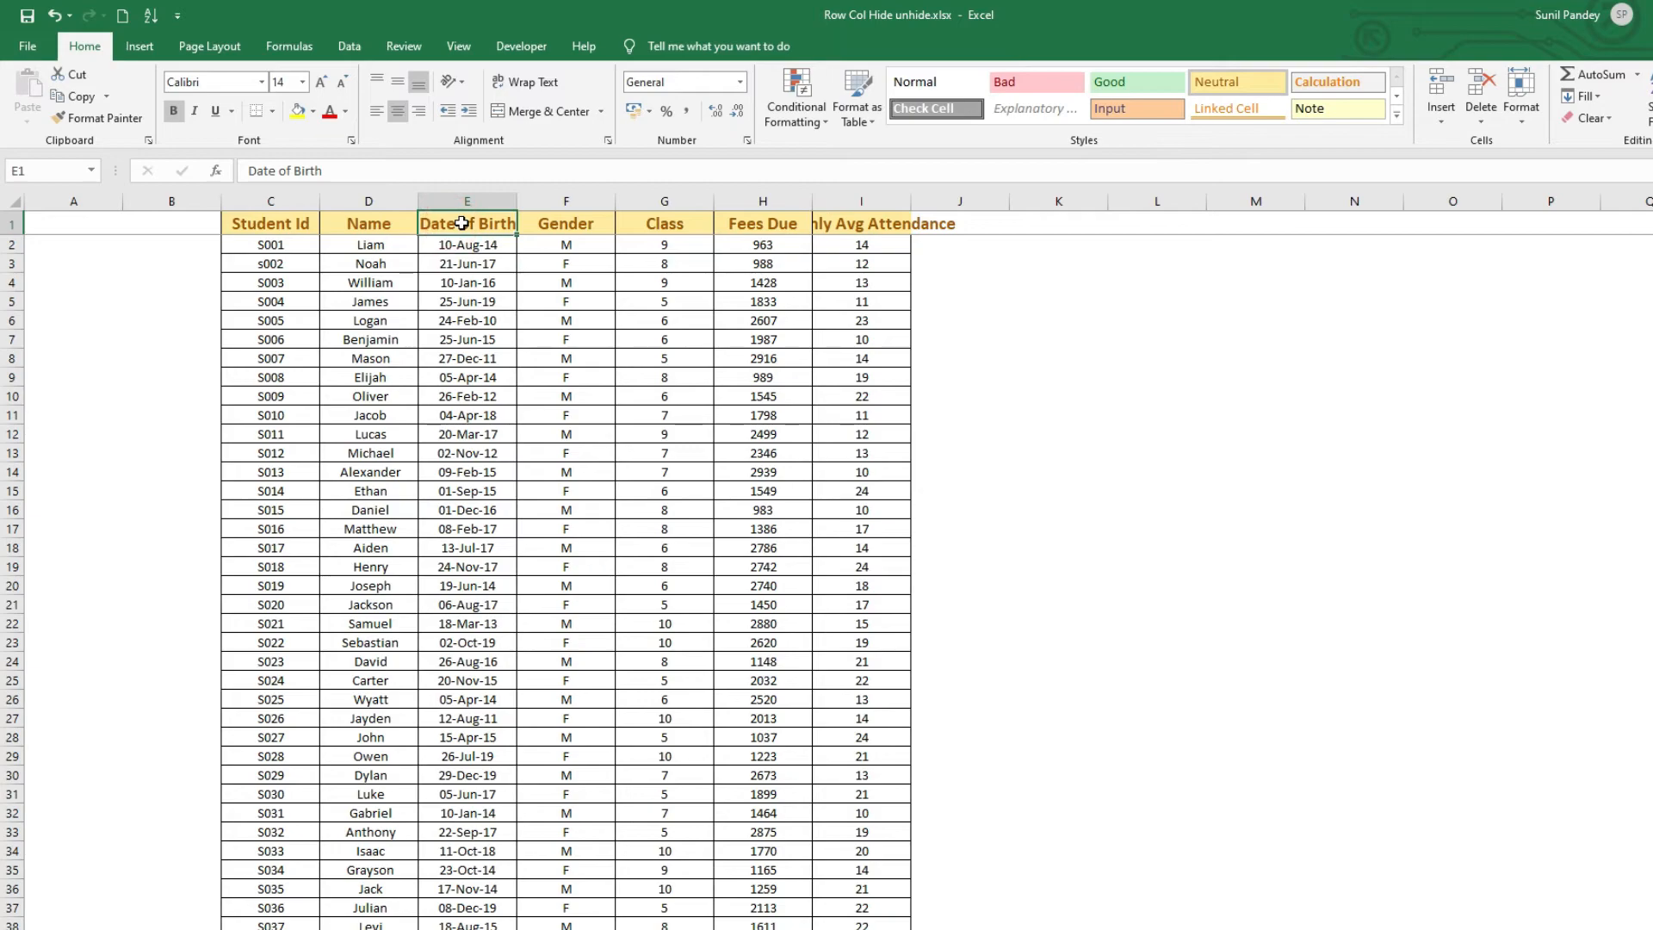
# Step: Widen the Monthly Avg Attendance column slightly by moving its border
pyautogui.click(902, 221)
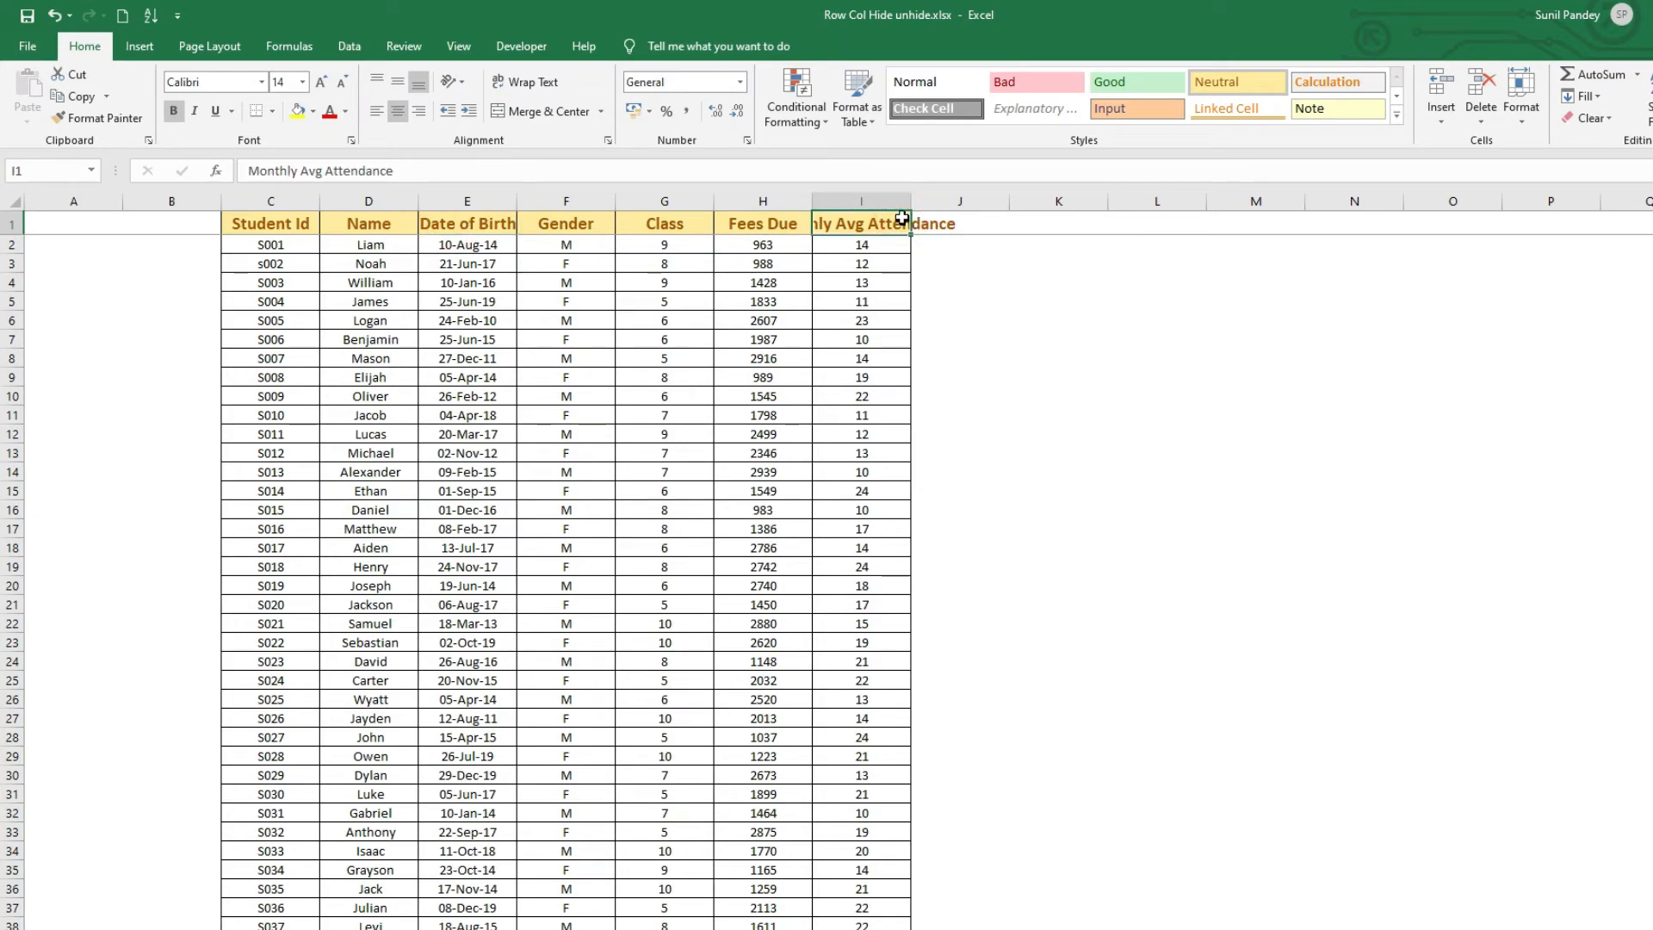
pyautogui.moveTo(910, 205); pyautogui.dragTo(952, 206)
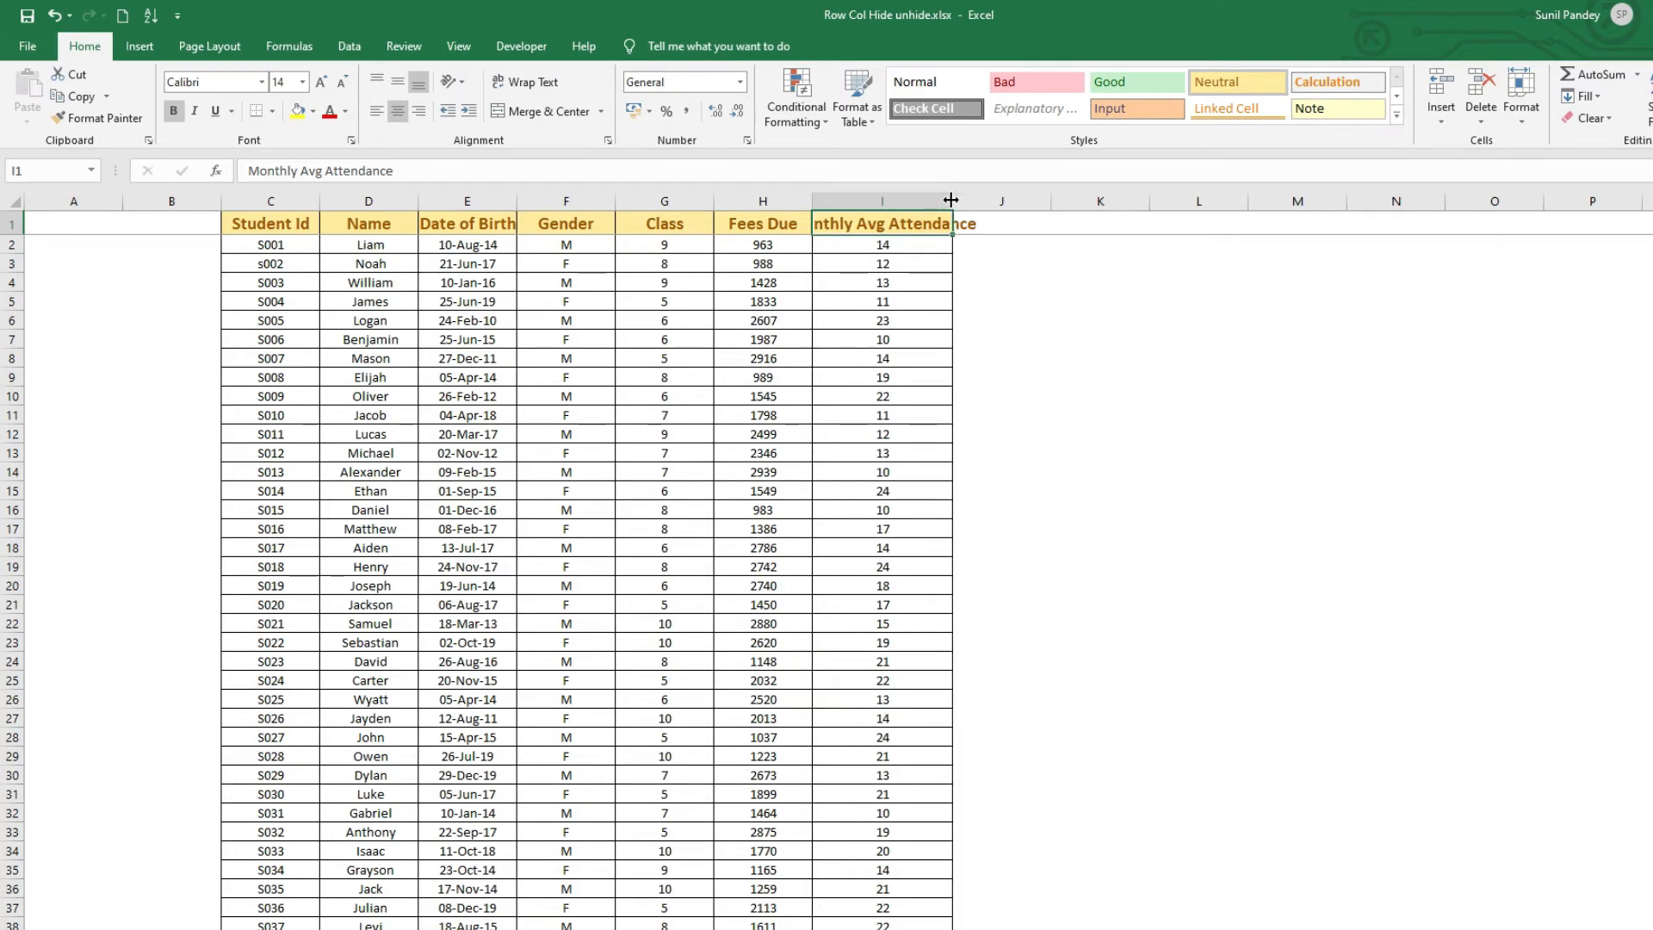
pyautogui.click(928, 215)
pyautogui.click(576, 224)
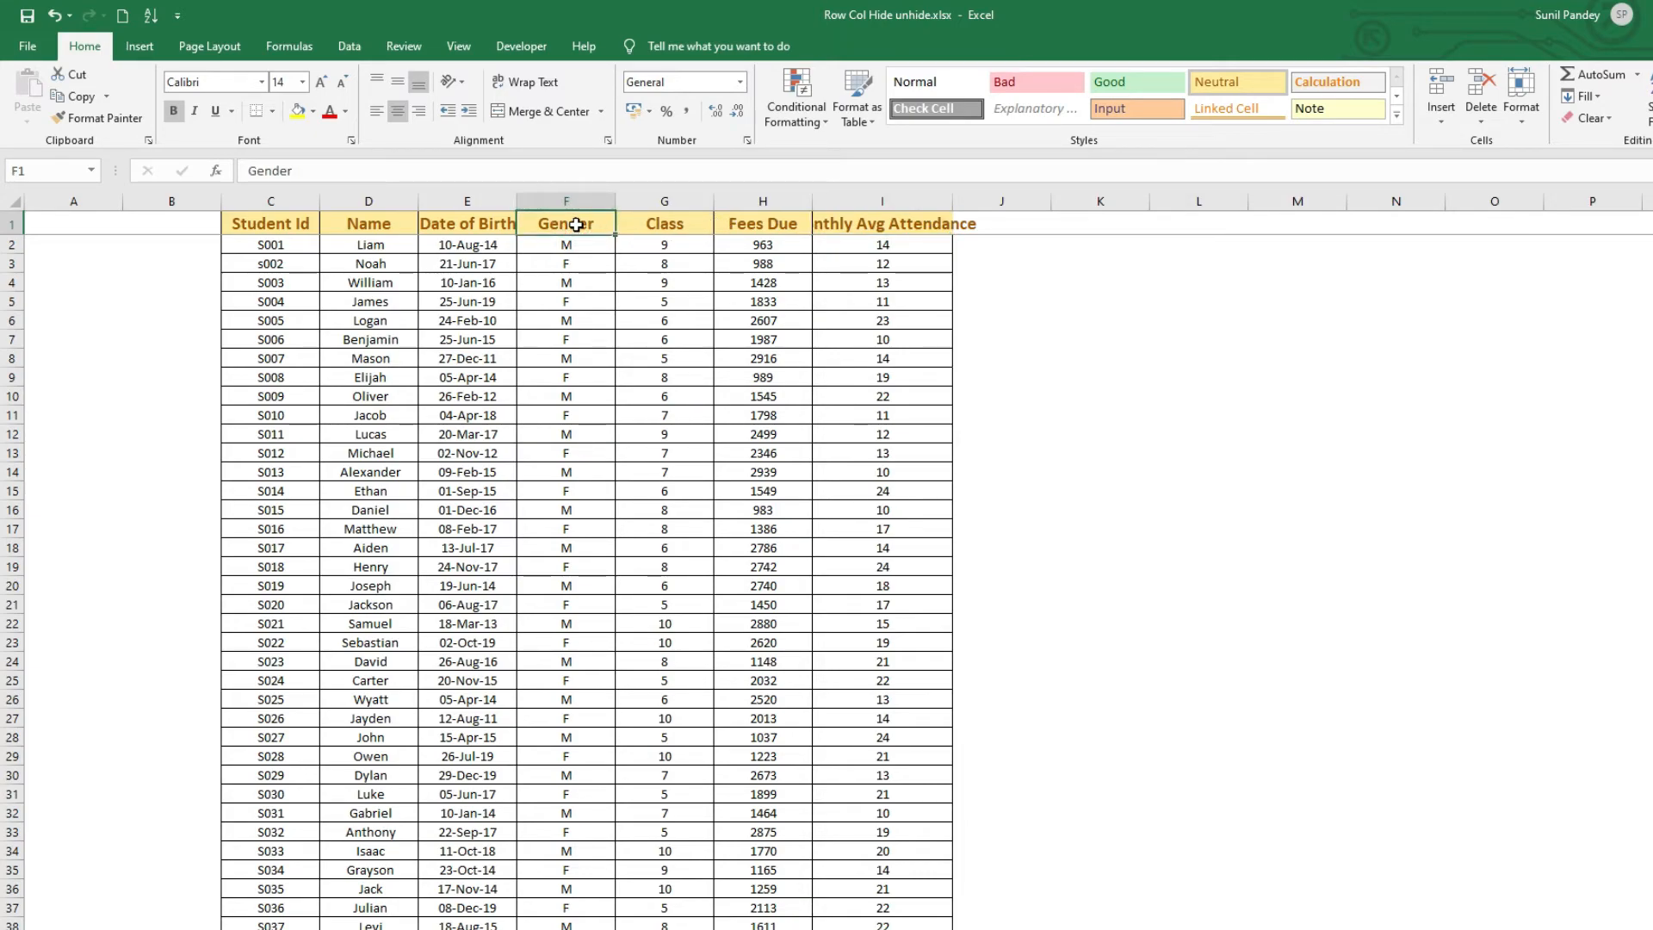
# Step: Apply AutoFit Column Width to the column of the Monthly Avg Attendance header
pyautogui.click(837, 225)
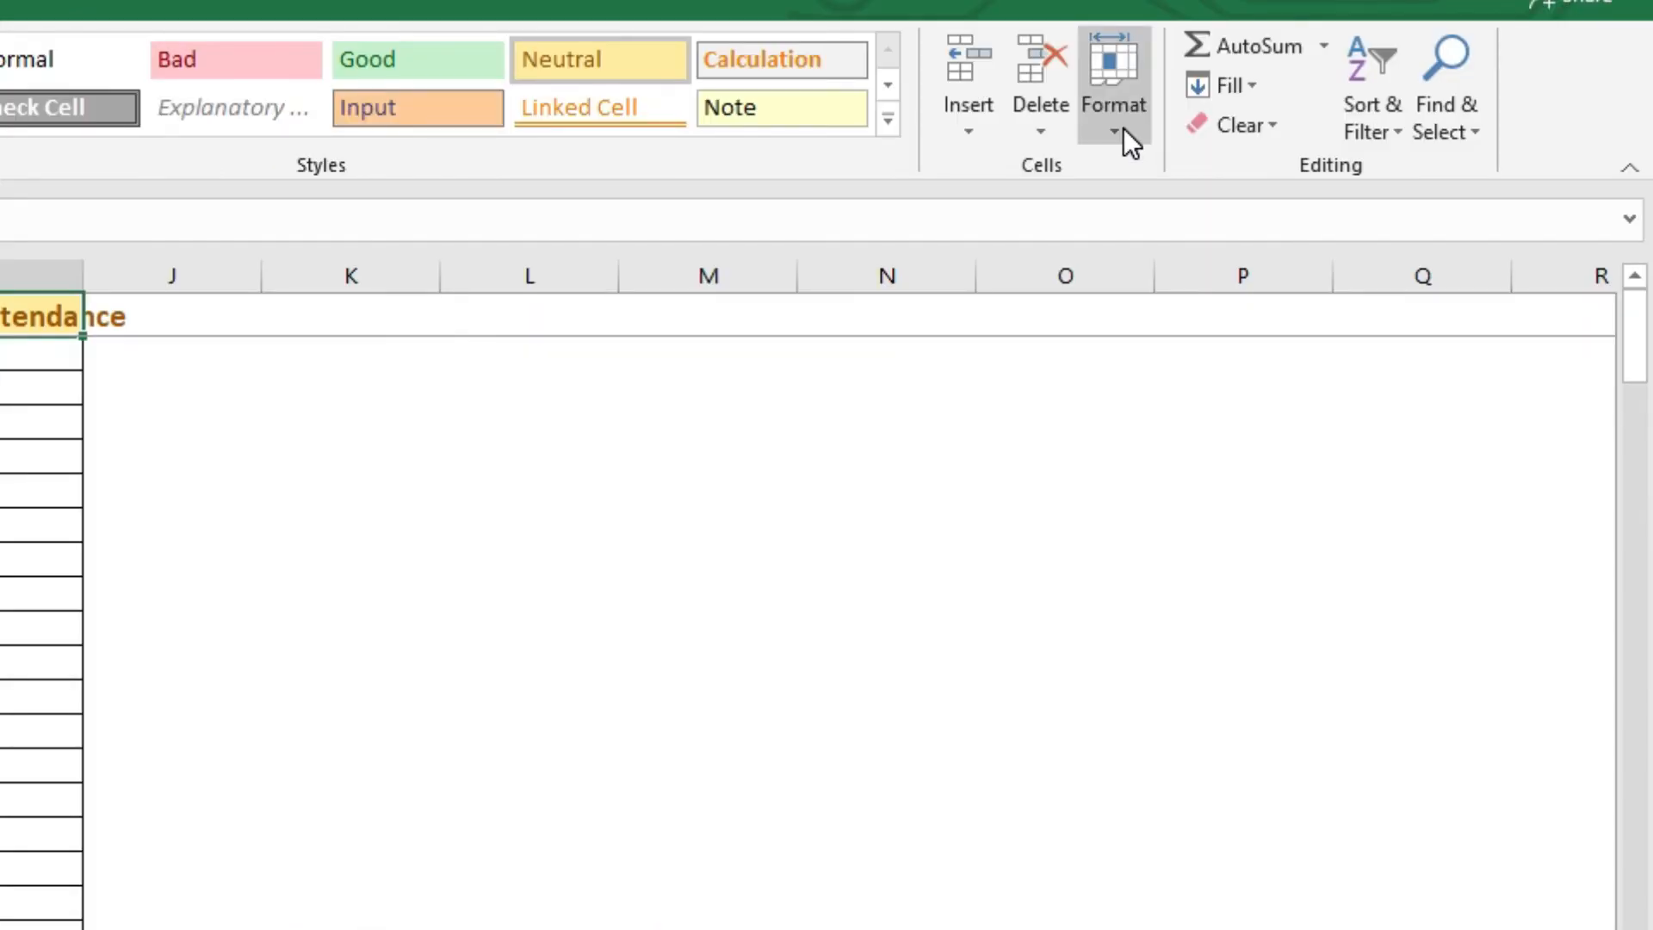
pyautogui.click(1527, 119)
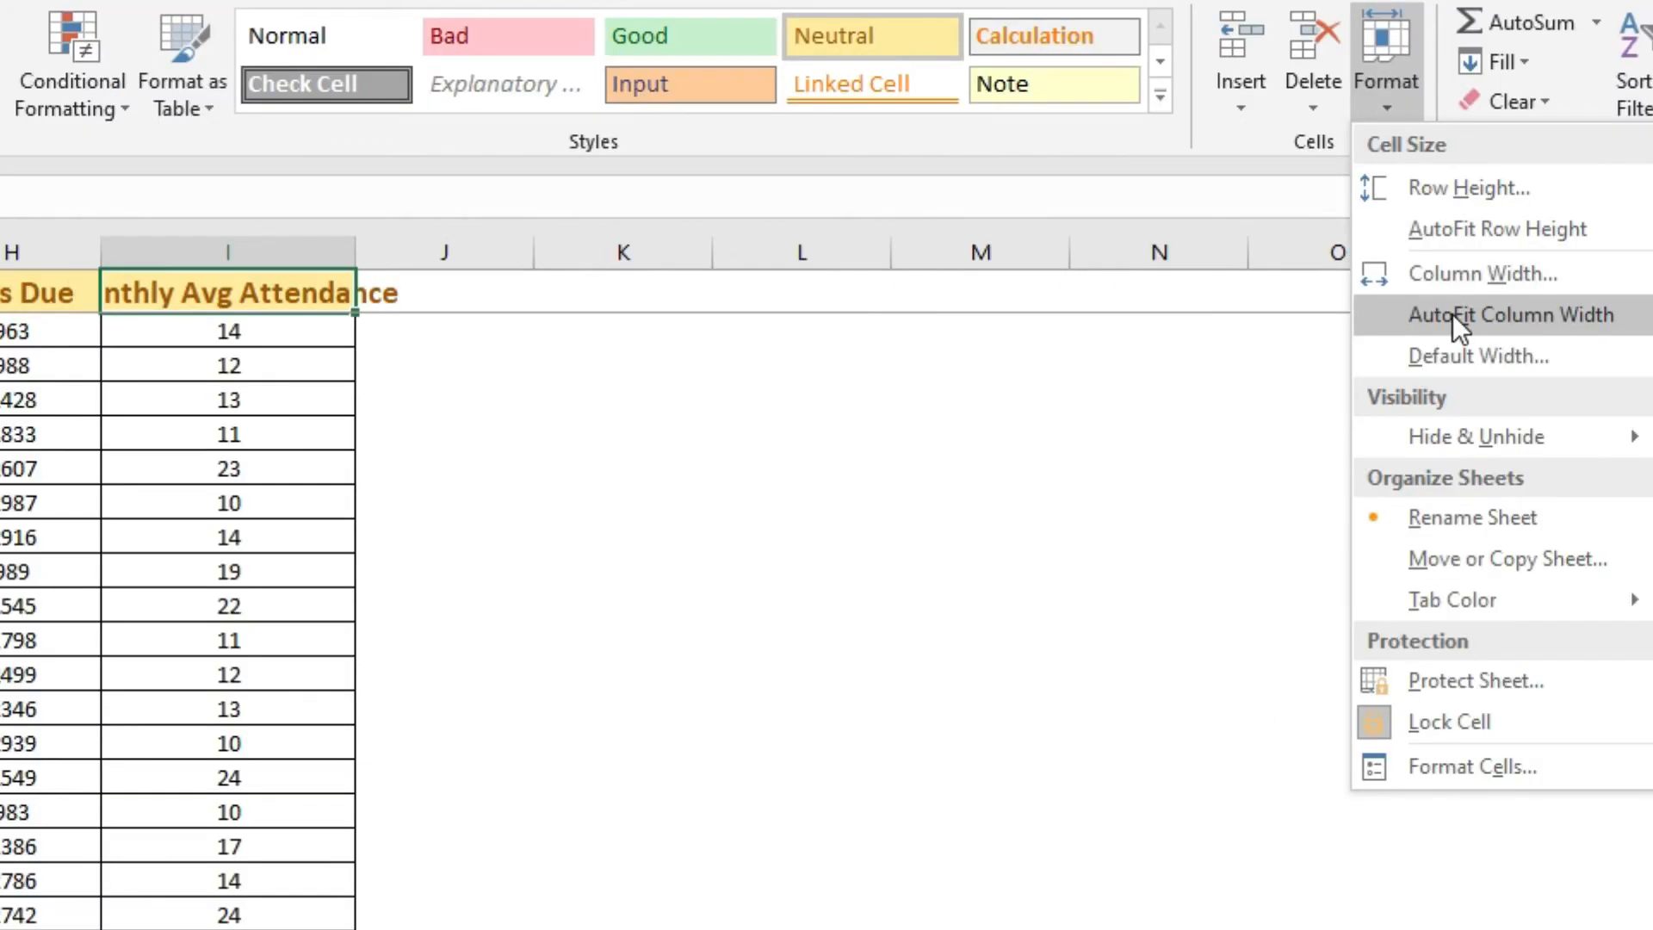
pyautogui.click(1179, 338)
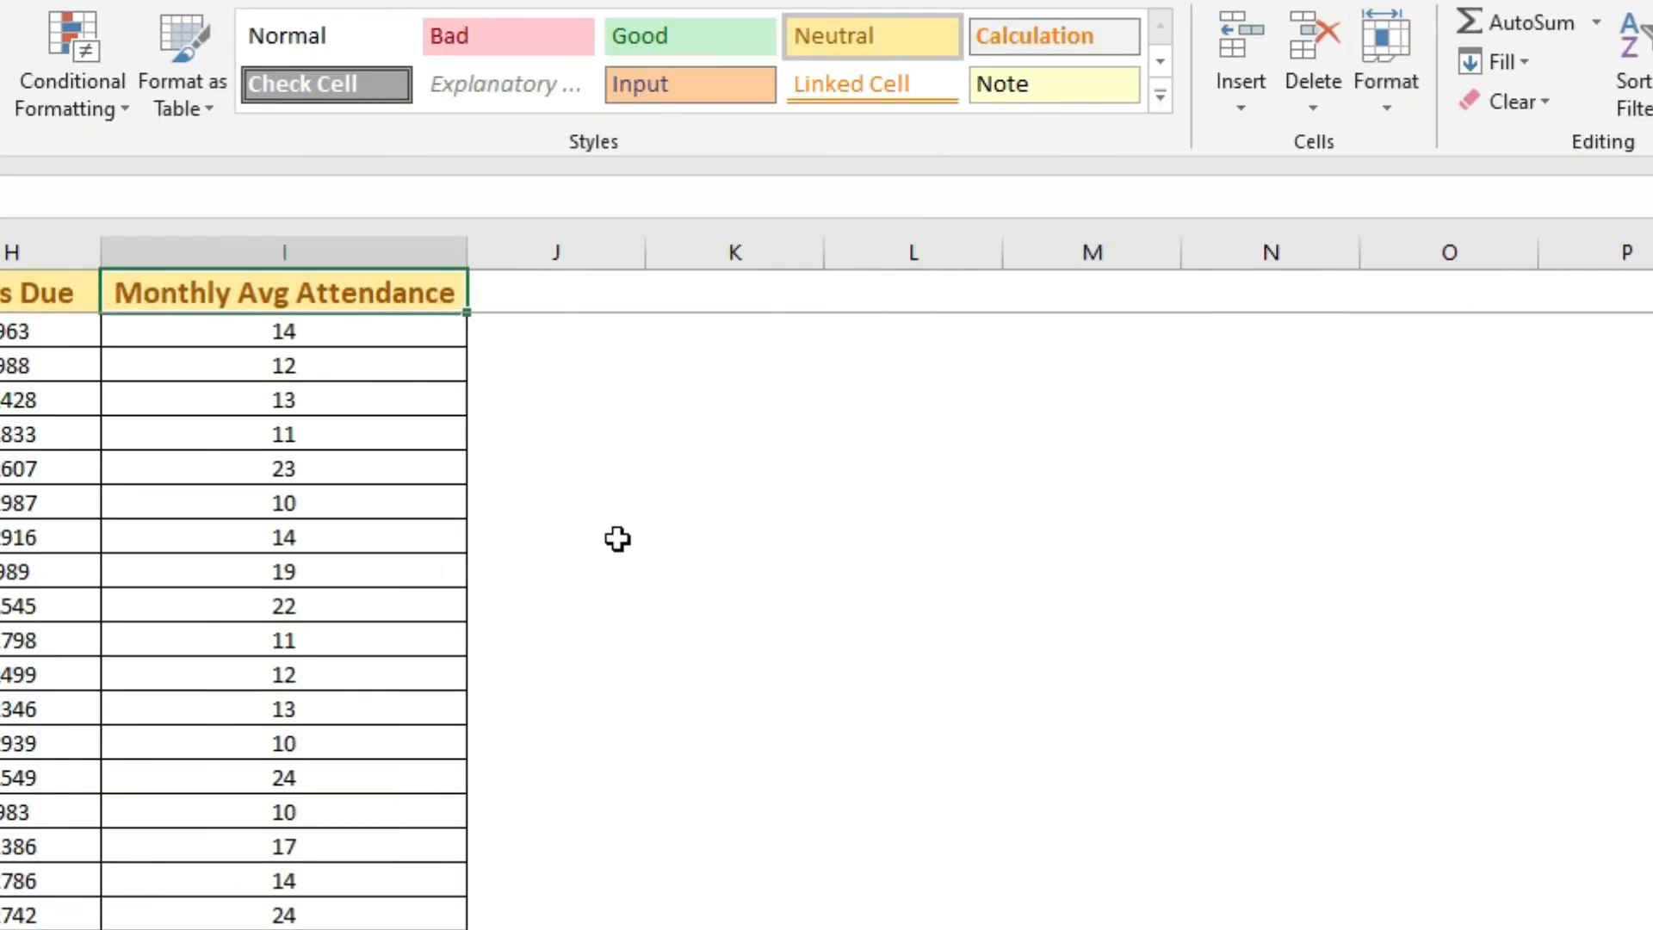
# Step: Narrow the Monthly Avg Attendance, Date of Birth and Fees Due columns until their headers no longer fit
pyautogui.click(188, 293)
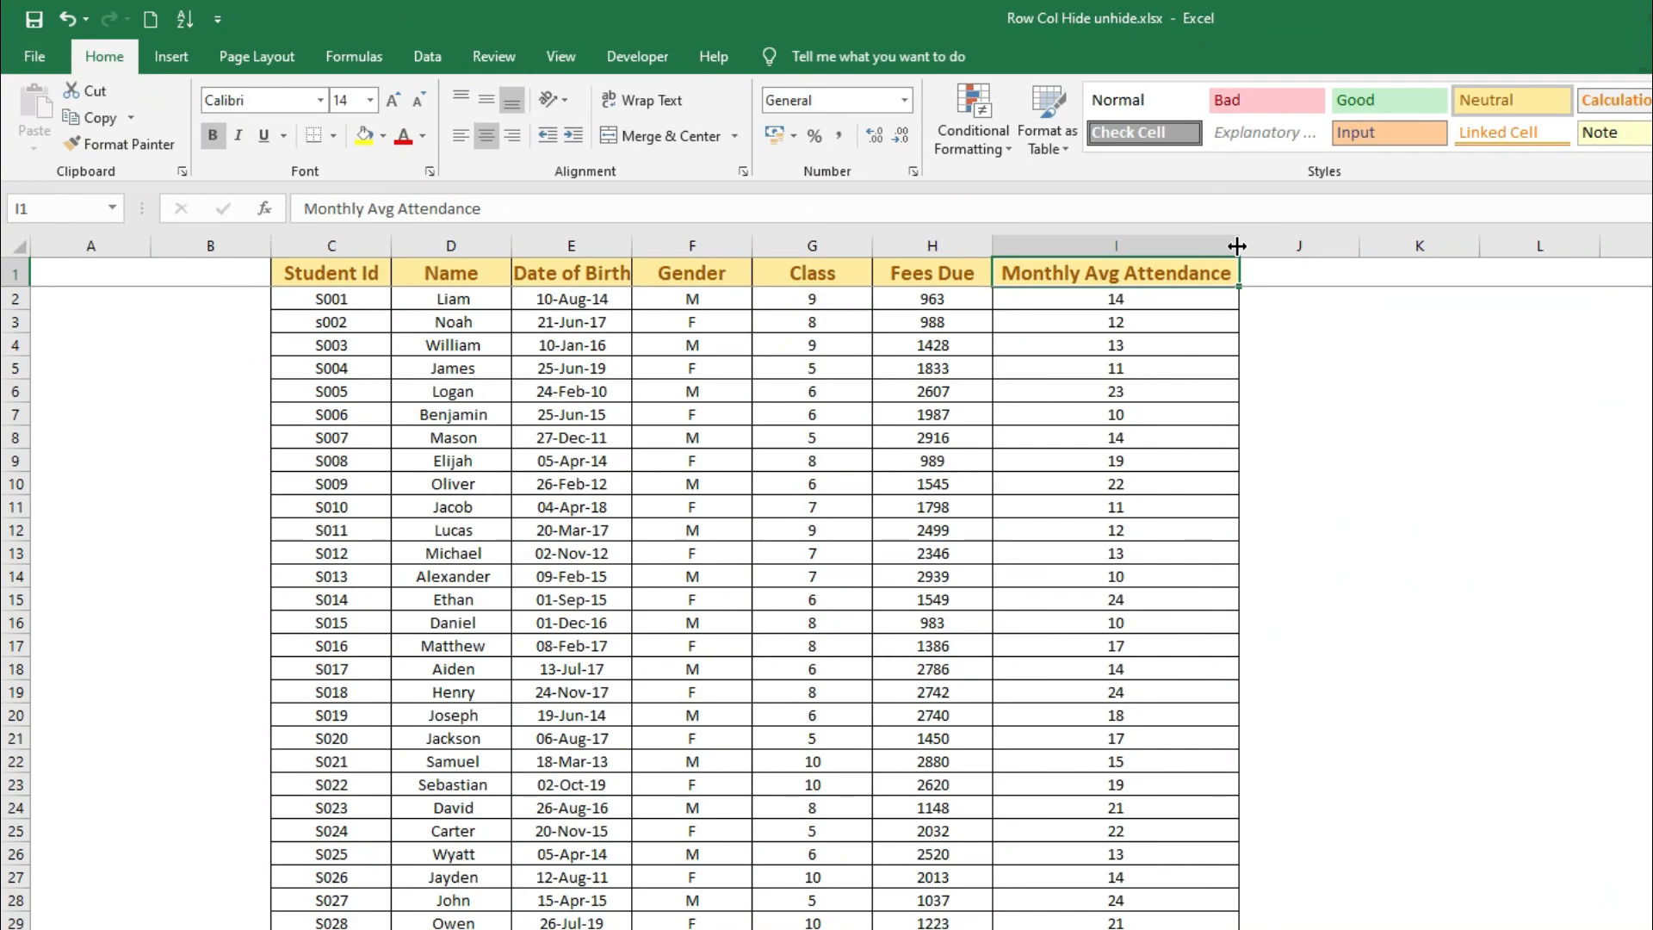
pyautogui.moveTo(1099, 248)
pyautogui.mouseDown()
pyautogui.moveTo(959, 247)
pyautogui.moveTo(1114, 244)
pyautogui.mouseUp()
pyautogui.click(1048, 323)
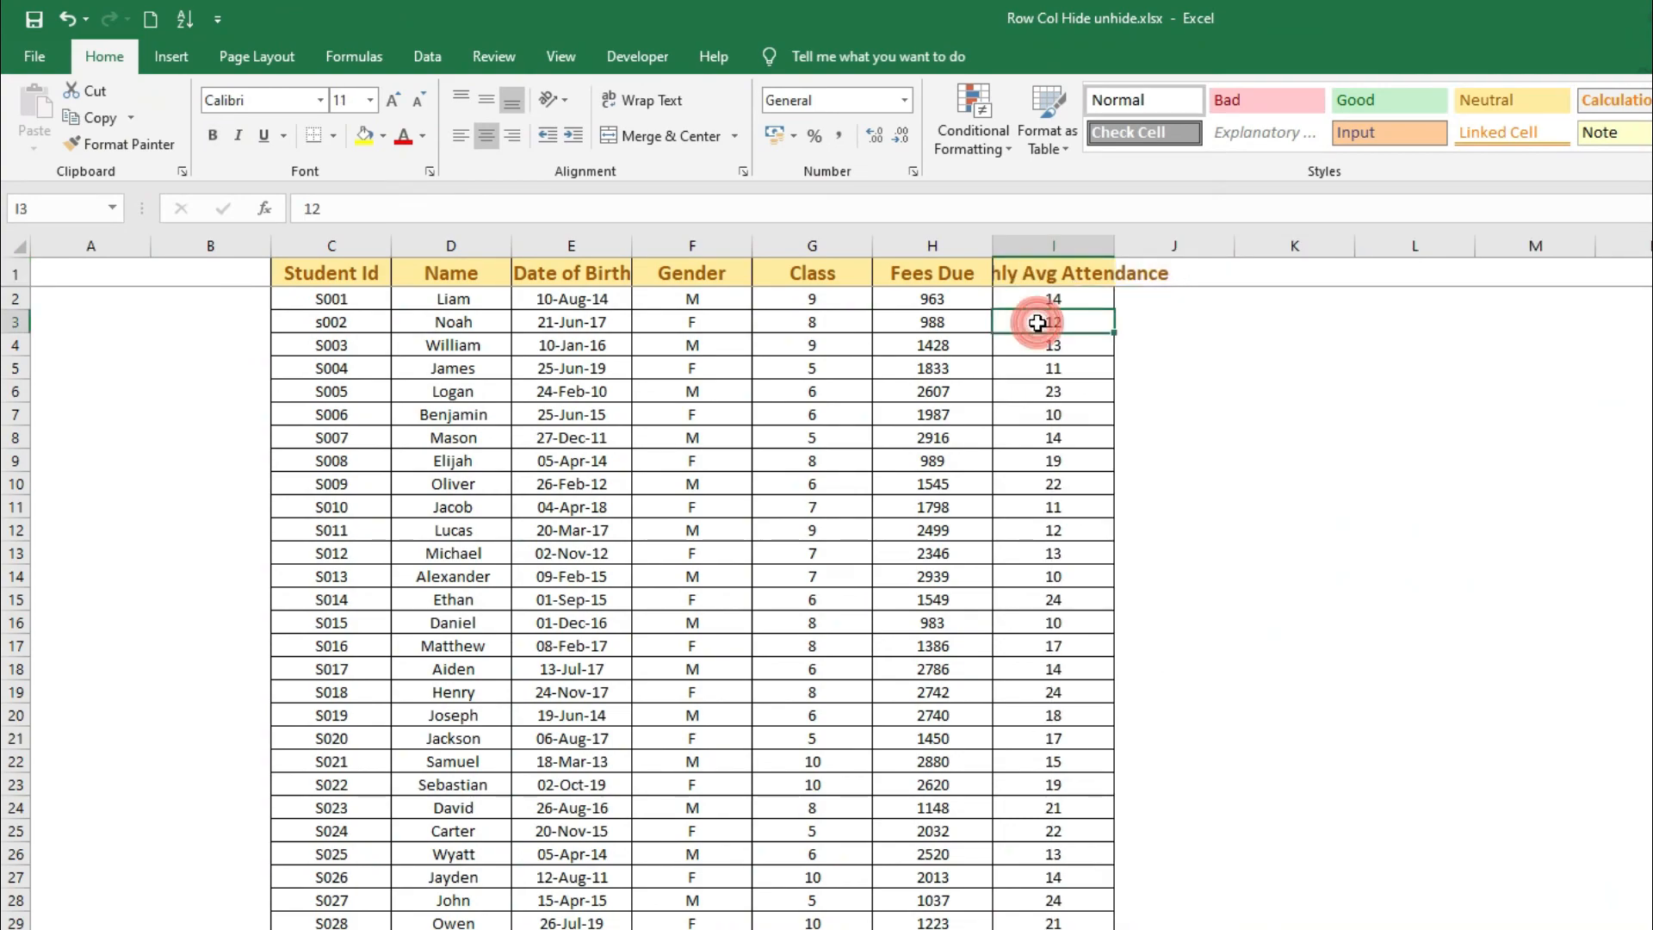
pyautogui.click(564, 273)
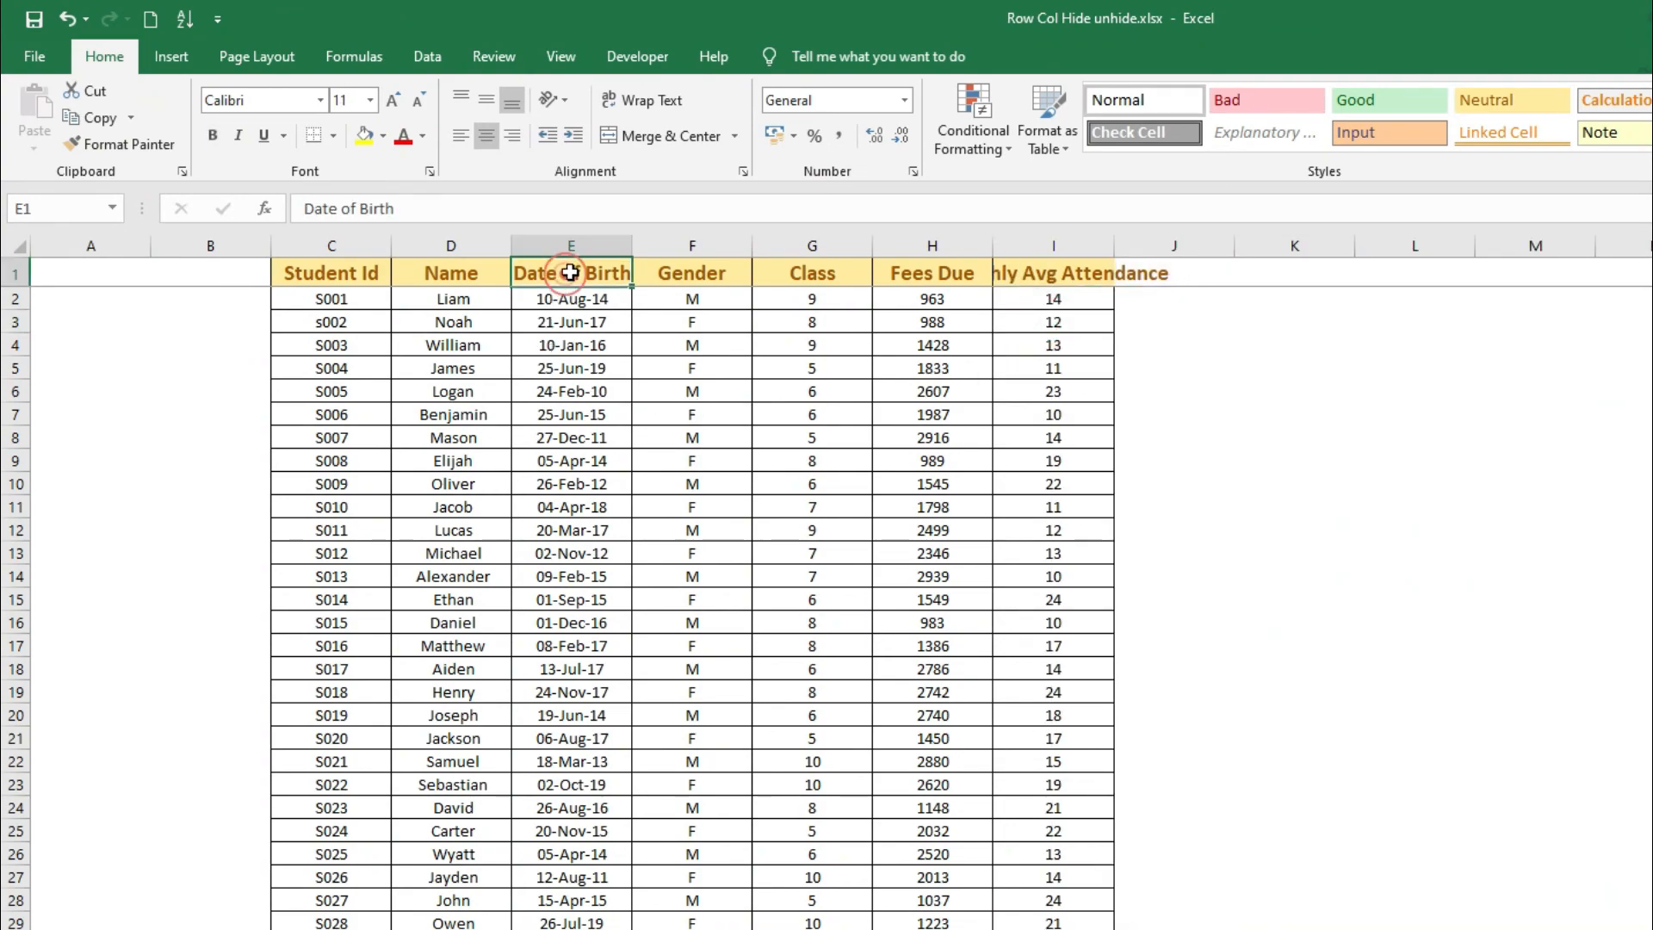
pyautogui.moveTo(631, 239); pyautogui.dragTo(591, 239)
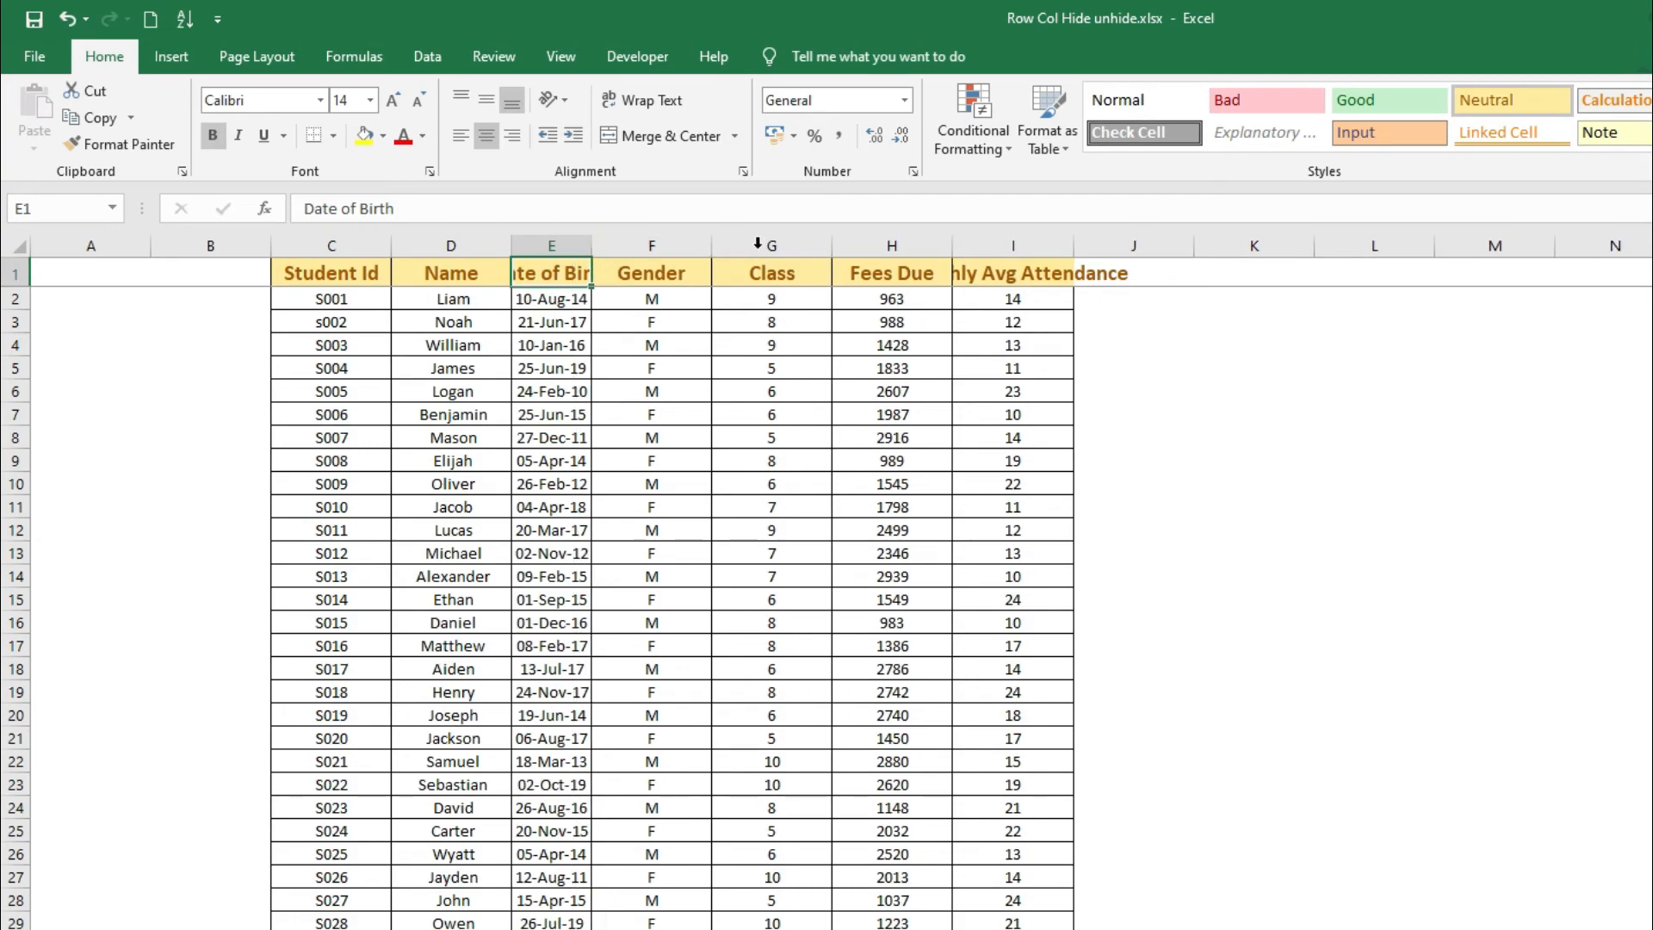
pyautogui.moveTo(952, 245); pyautogui.dragTo(903, 244)
pyautogui.click(866, 367)
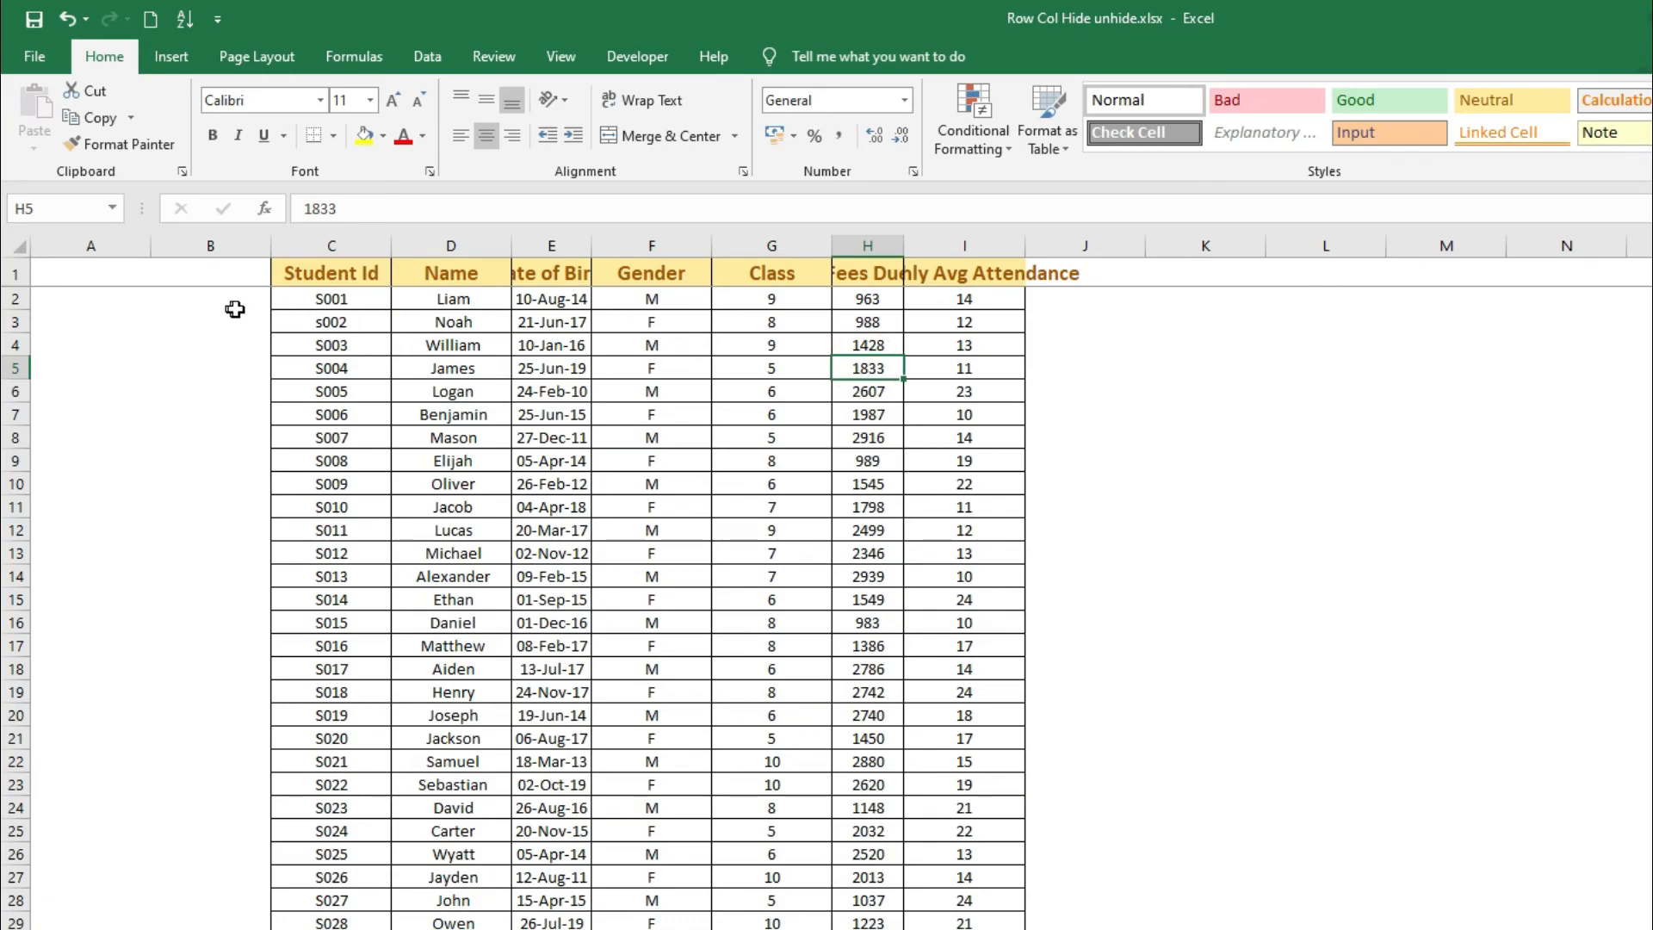
# Step: Select the entire sheet and autofit all column widths to their contents using a column border
pyautogui.click(336, 275)
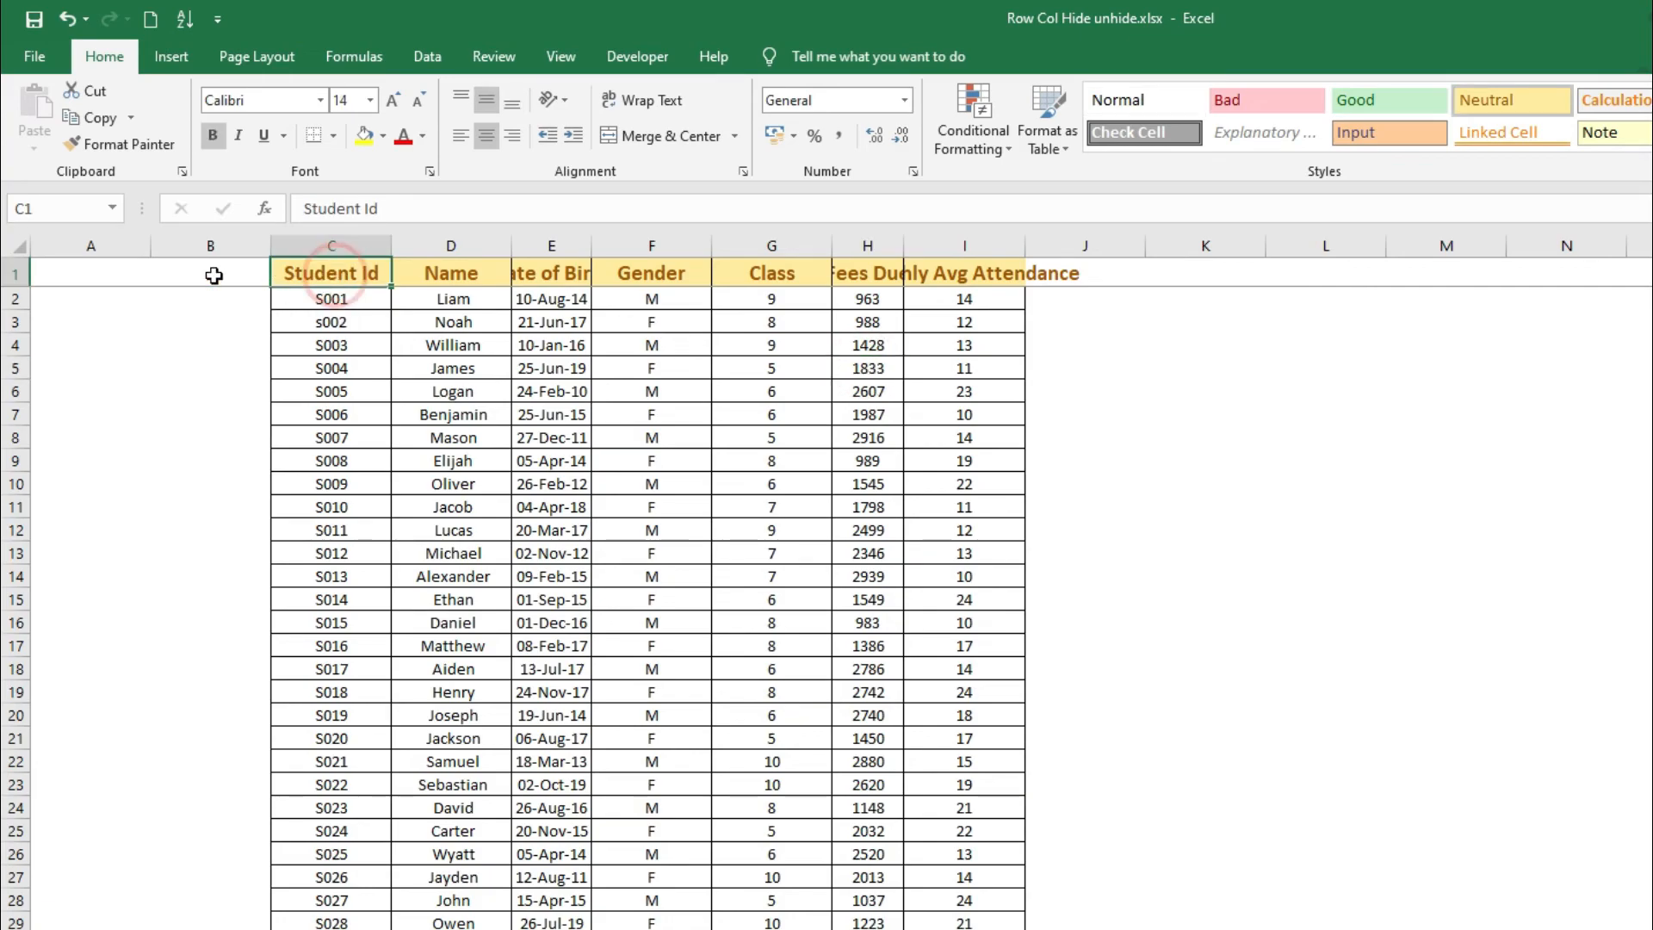
pyautogui.click(16, 244)
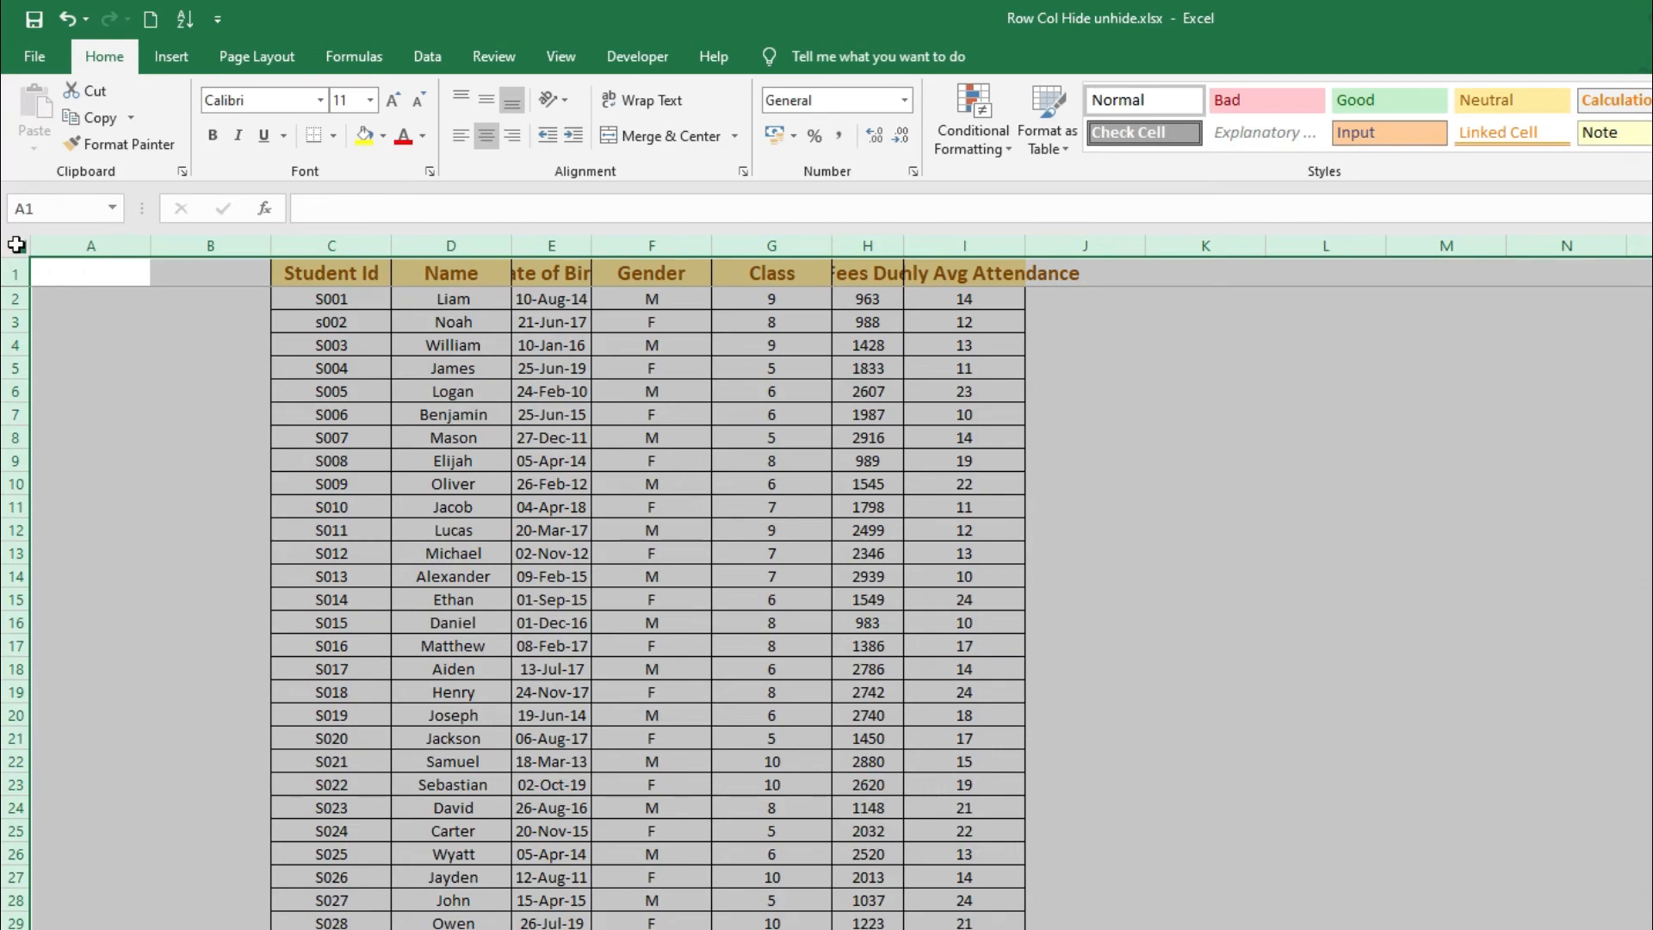
pyautogui.doubleClick(270, 245)
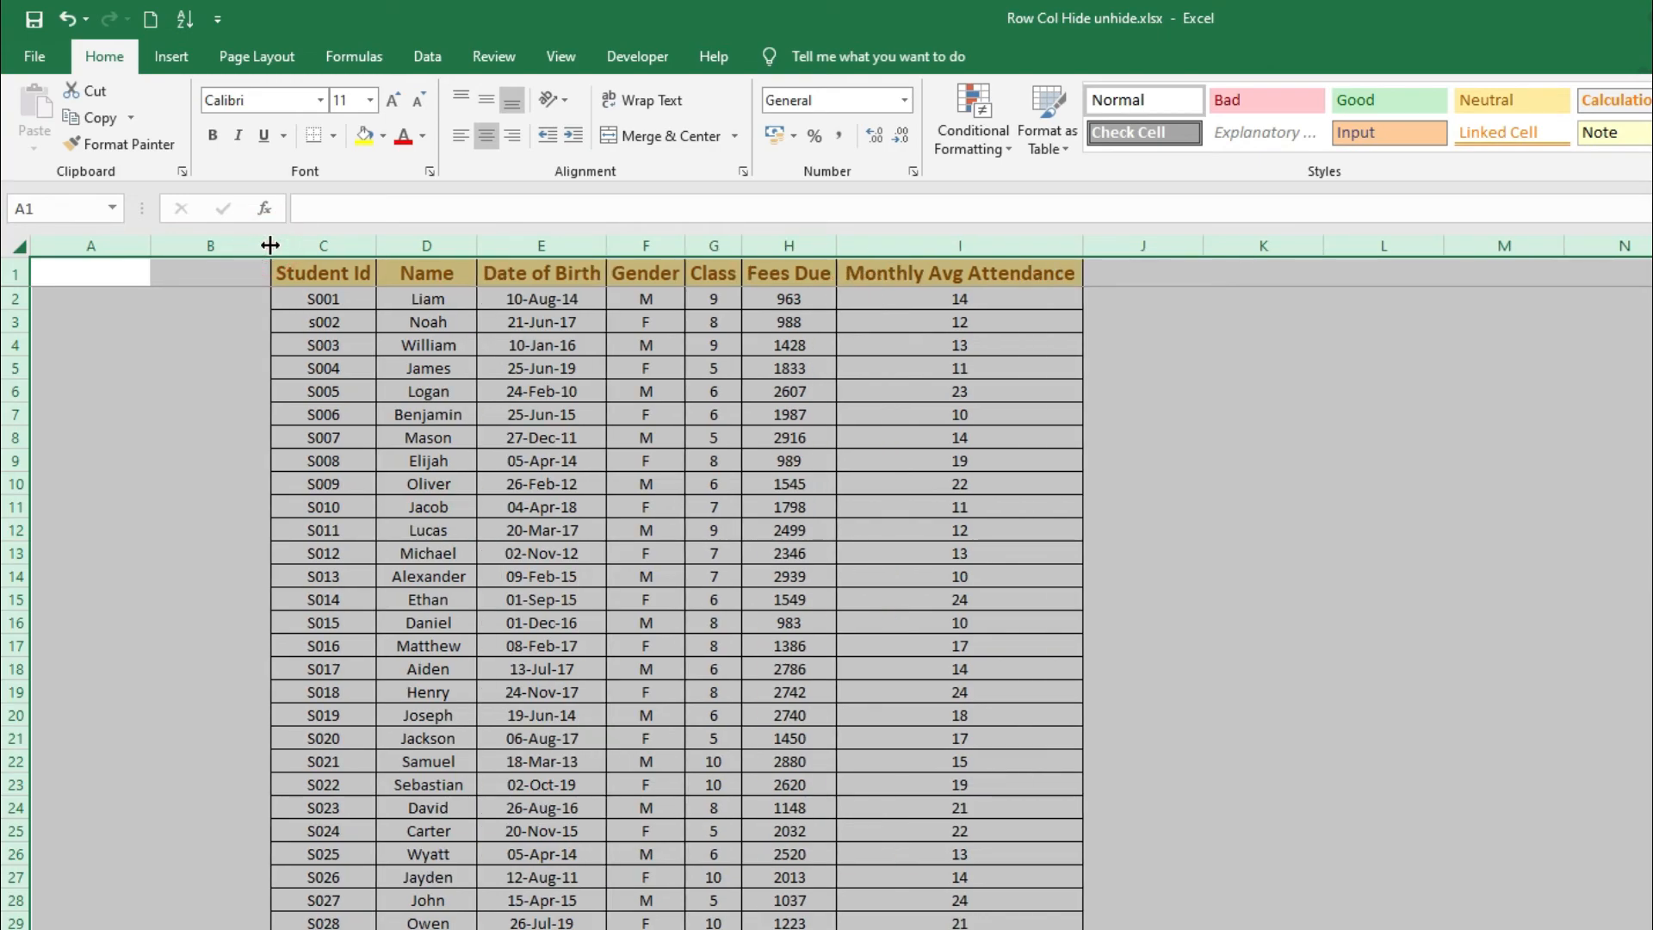
pyautogui.click(633, 346)
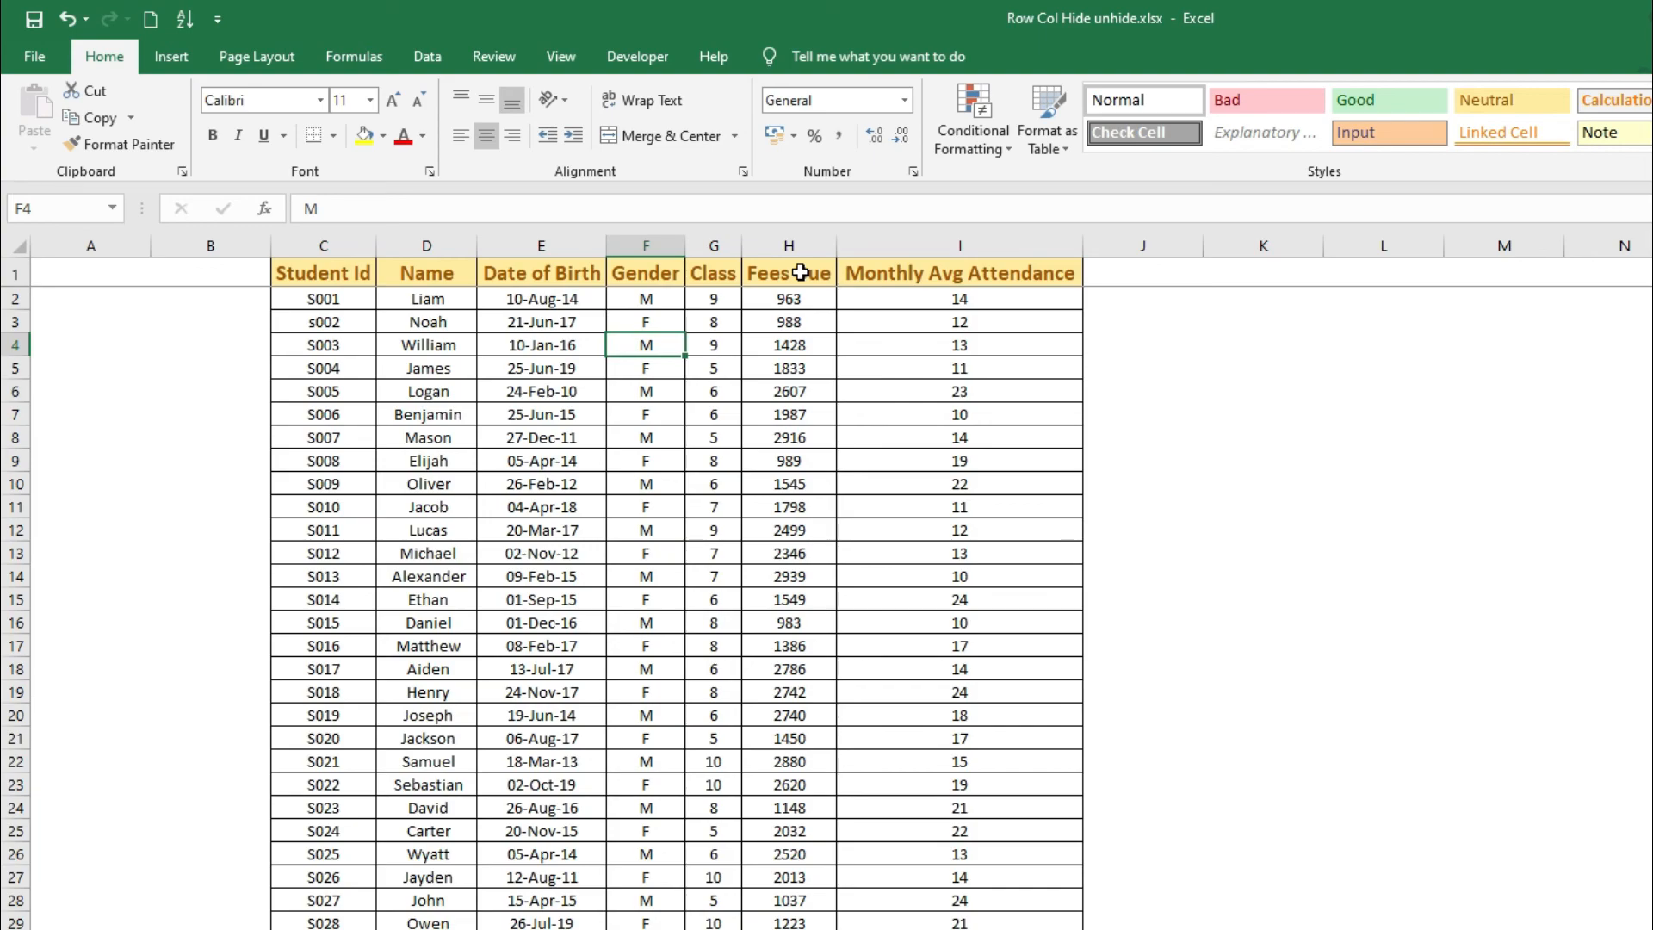
# Step: Increase the height of the S006 row by moving its lower border
pyautogui.click(592, 368)
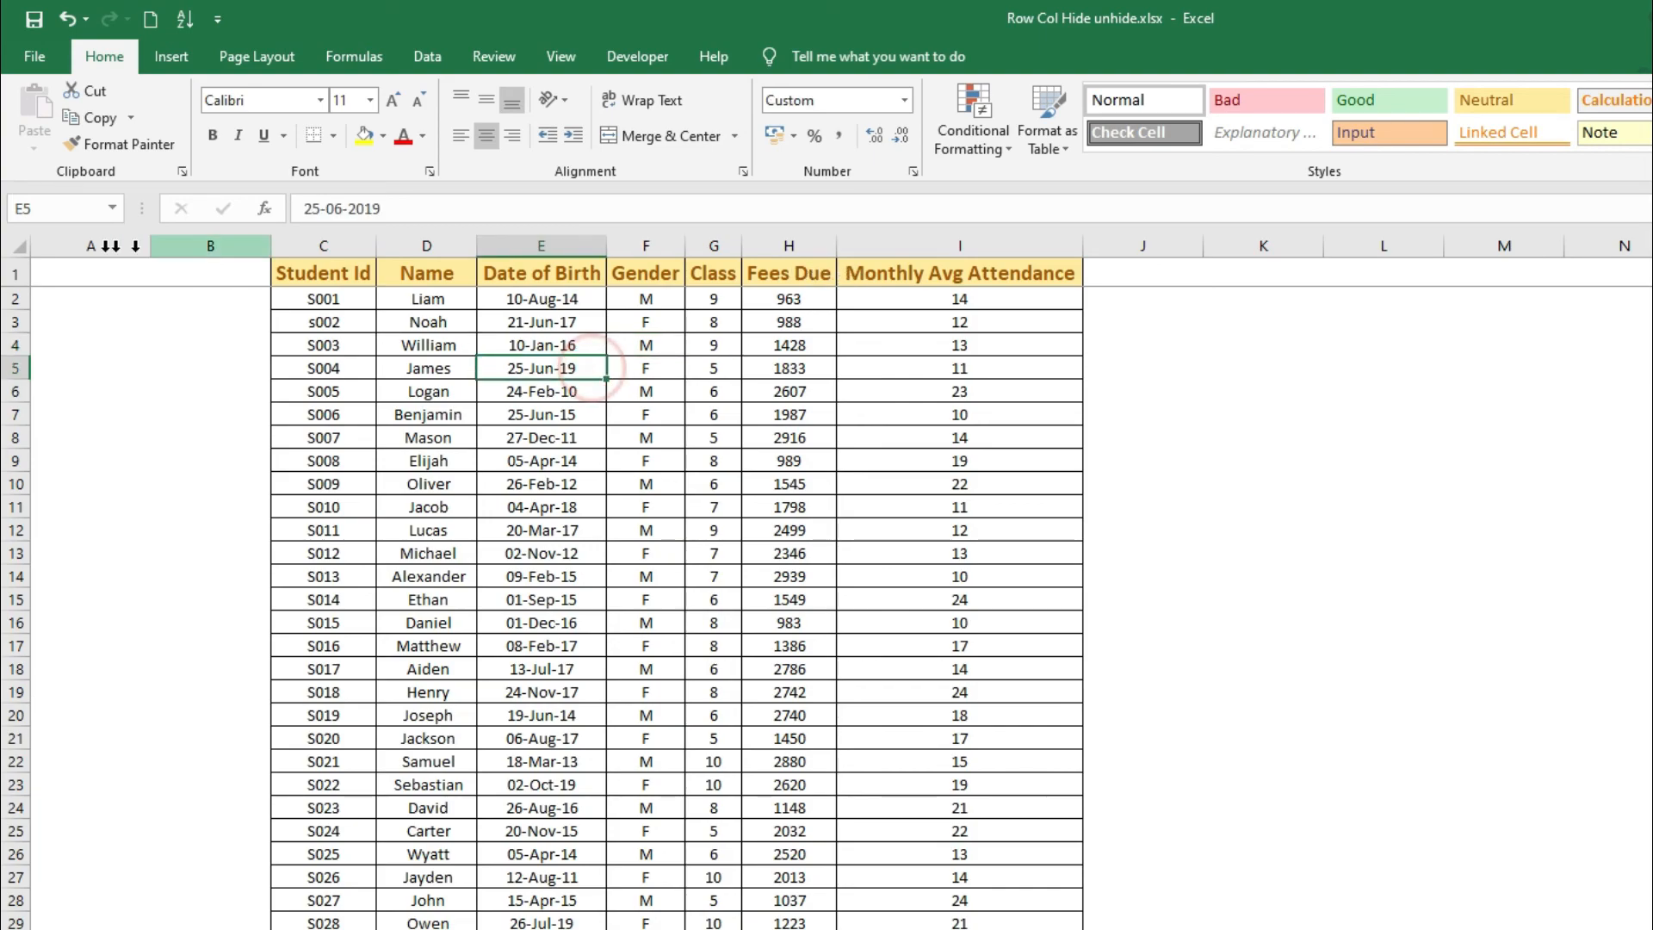
pyautogui.click(18, 243)
pyautogui.click(452, 420)
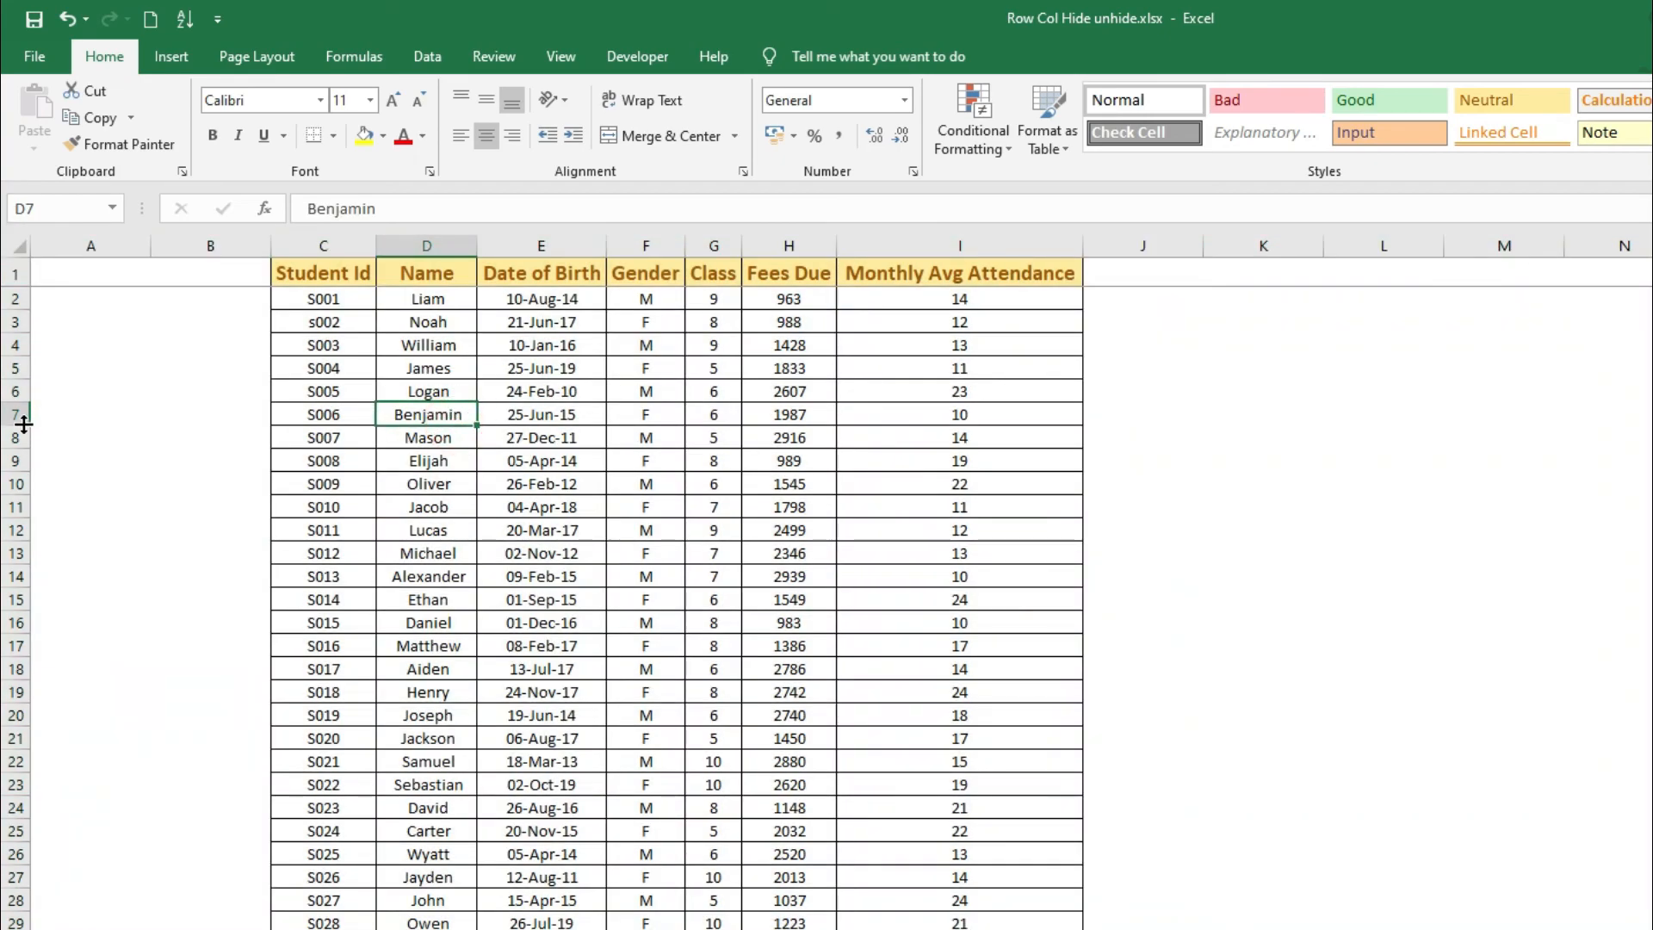
pyautogui.moveTo(23, 424); pyautogui.dragTo(23, 458)
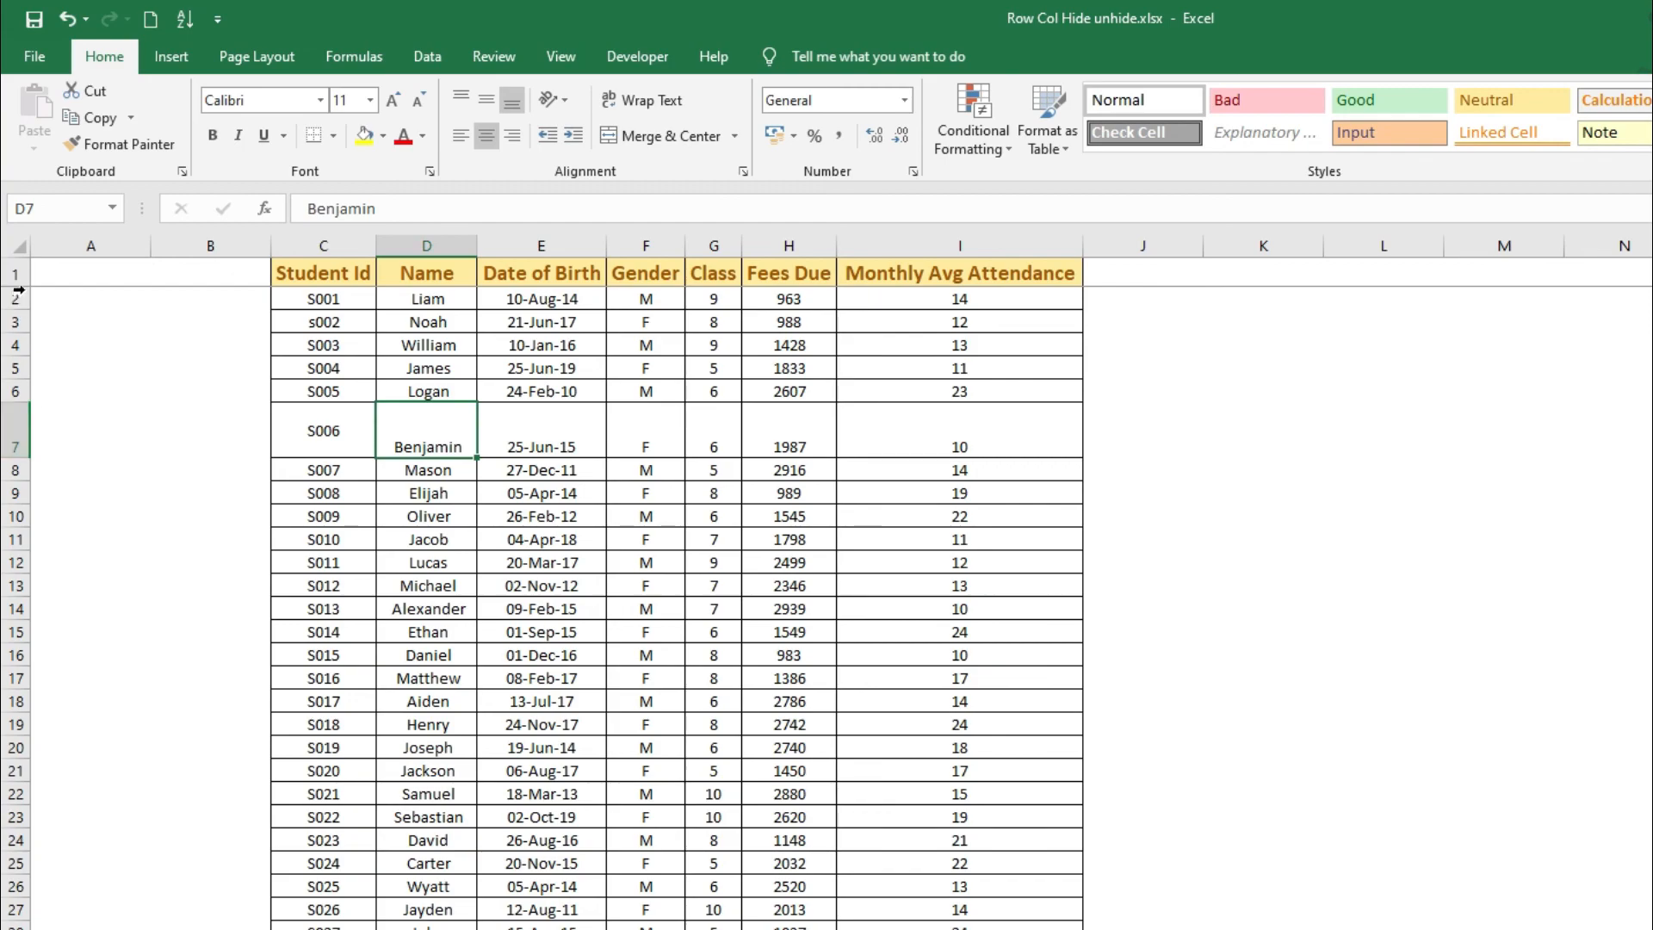
# Step: Select the entire sheet and give all rows the same larger height by moving one row border
pyautogui.click(18, 246)
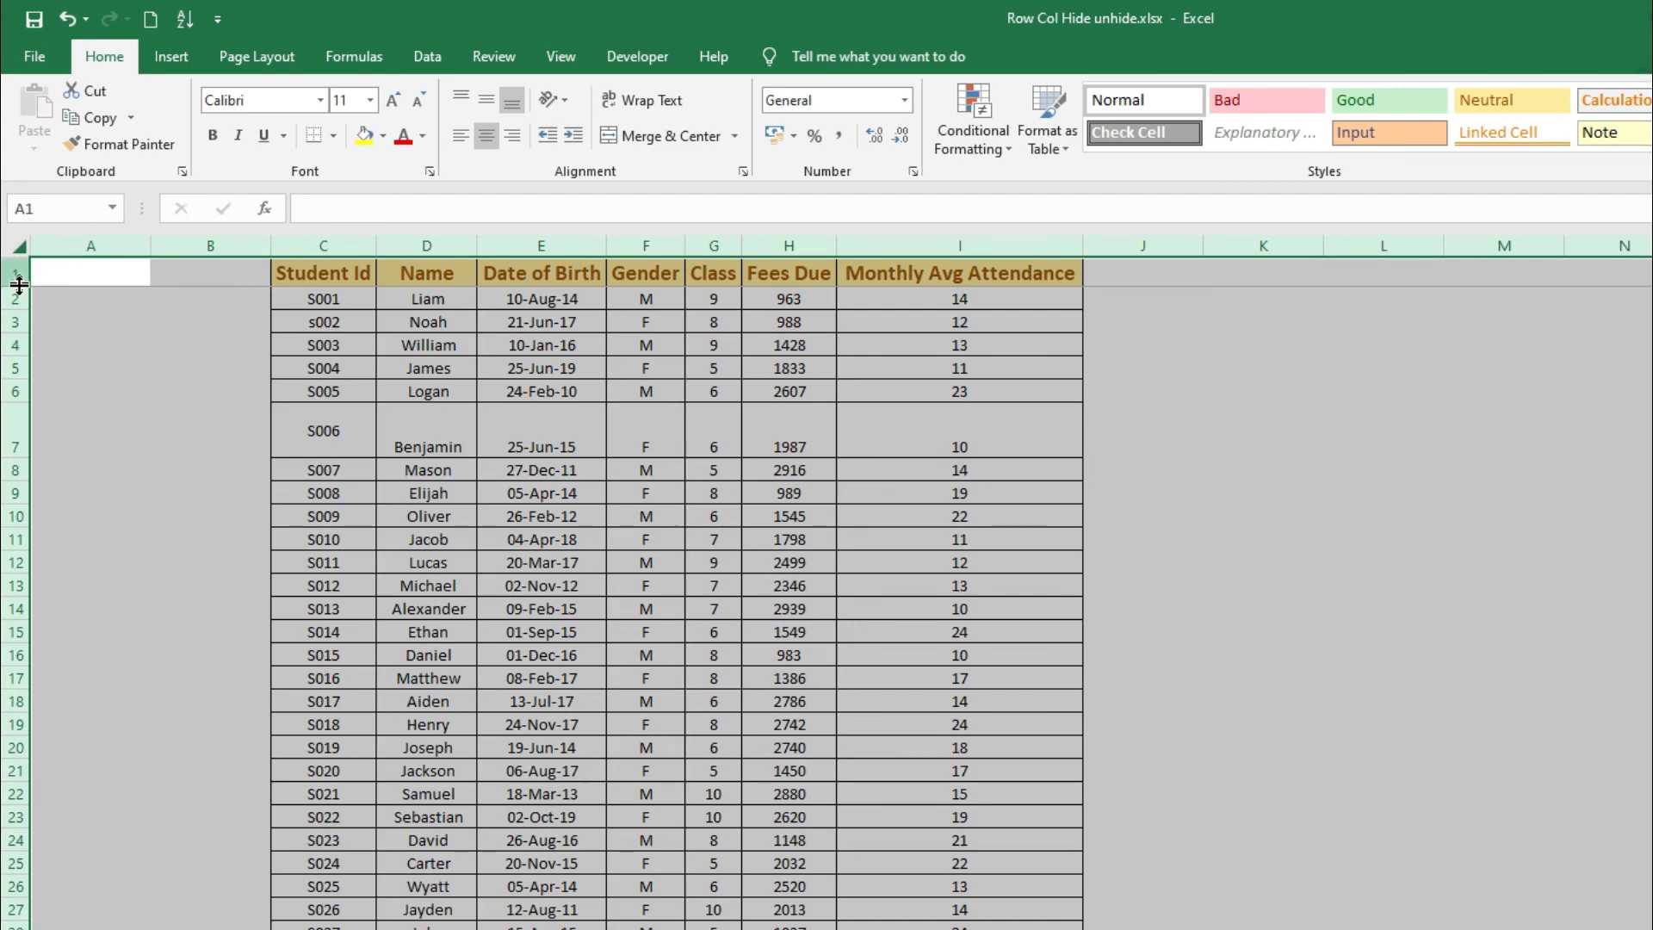
pyautogui.moveTo(16, 331); pyautogui.dragTo(16, 351)
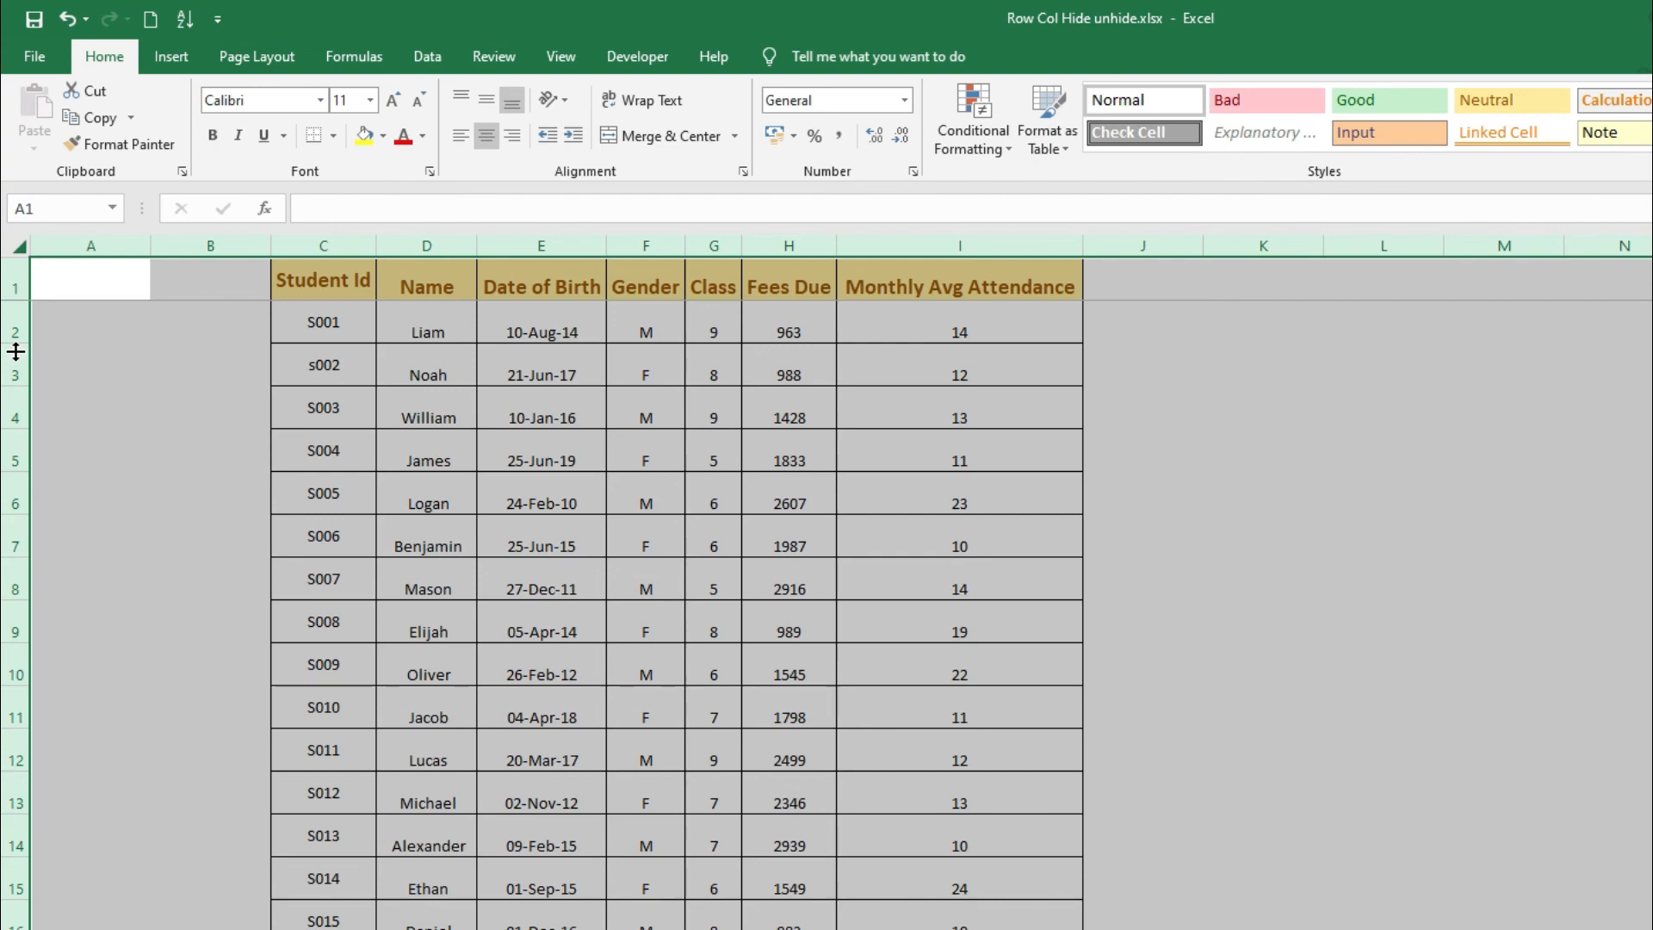
pyautogui.click(284, 402)
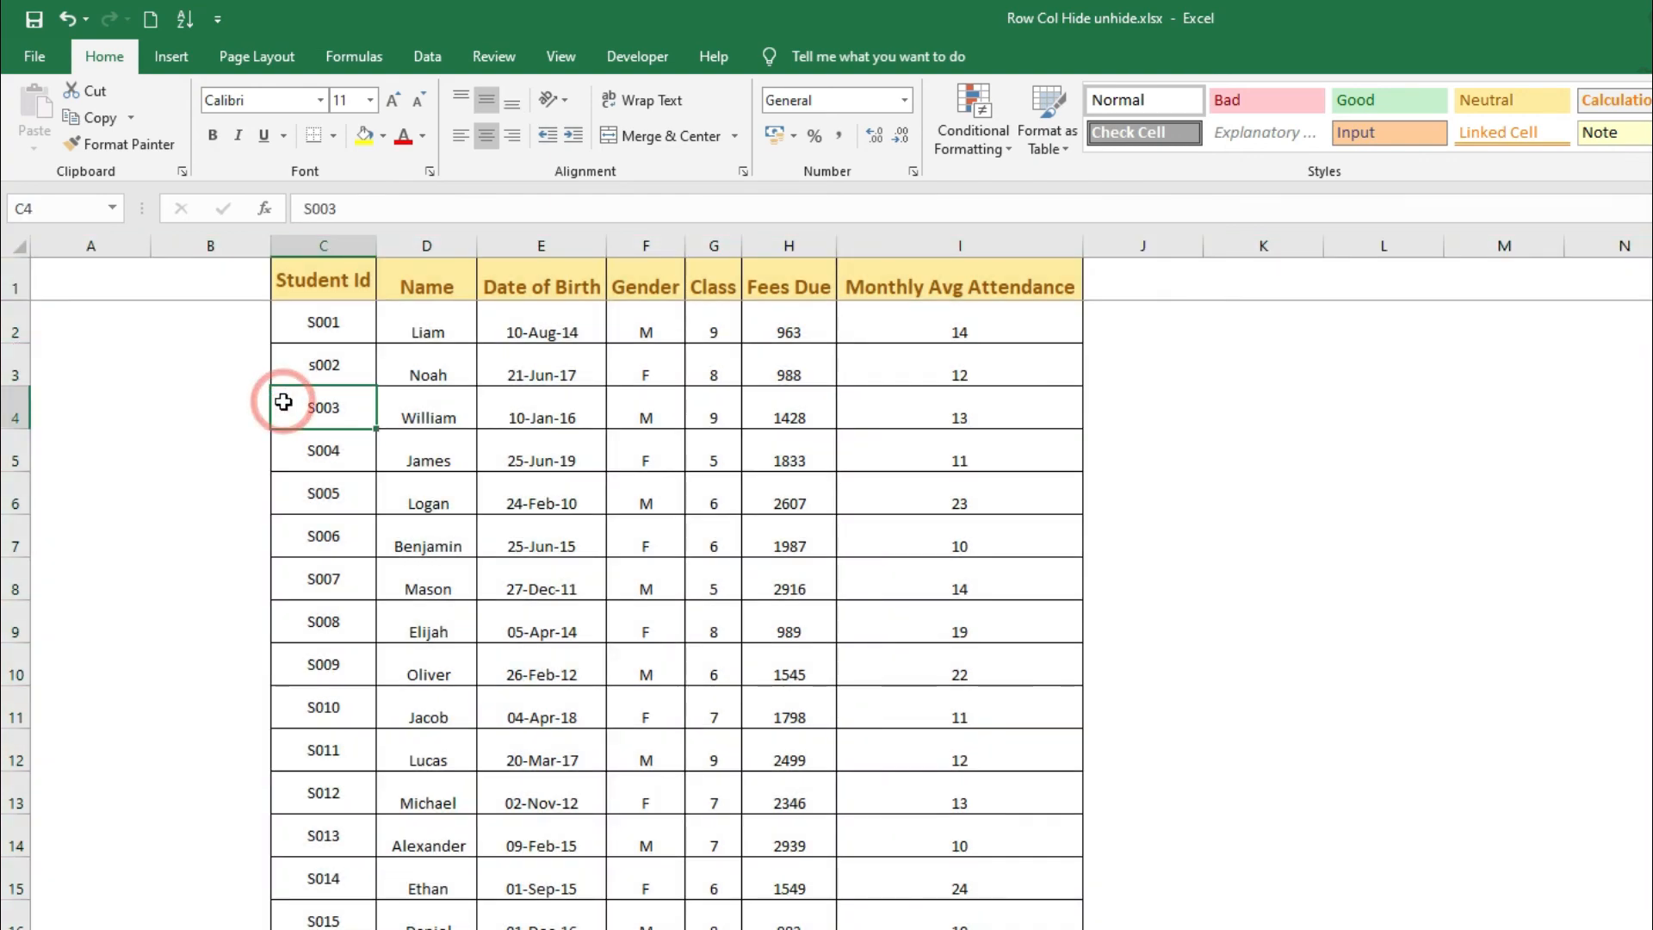
# Step: Select the entire sheet and autofit all row heights to their contents using a row border
pyautogui.click(19, 243)
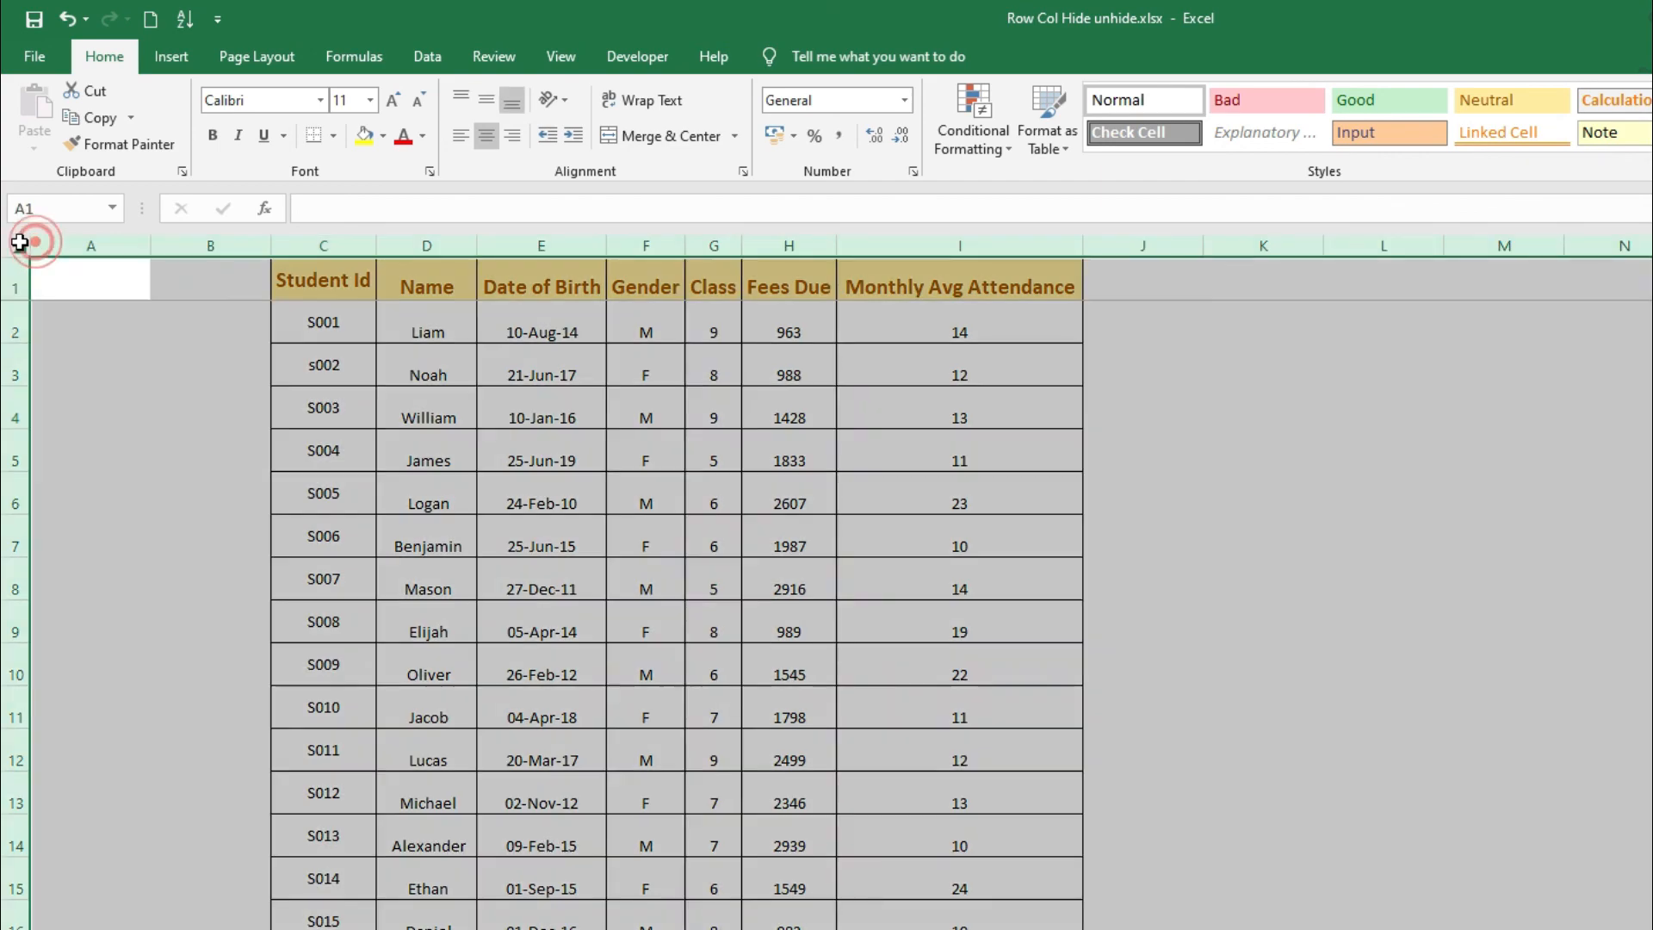
pyautogui.doubleClick(15, 428)
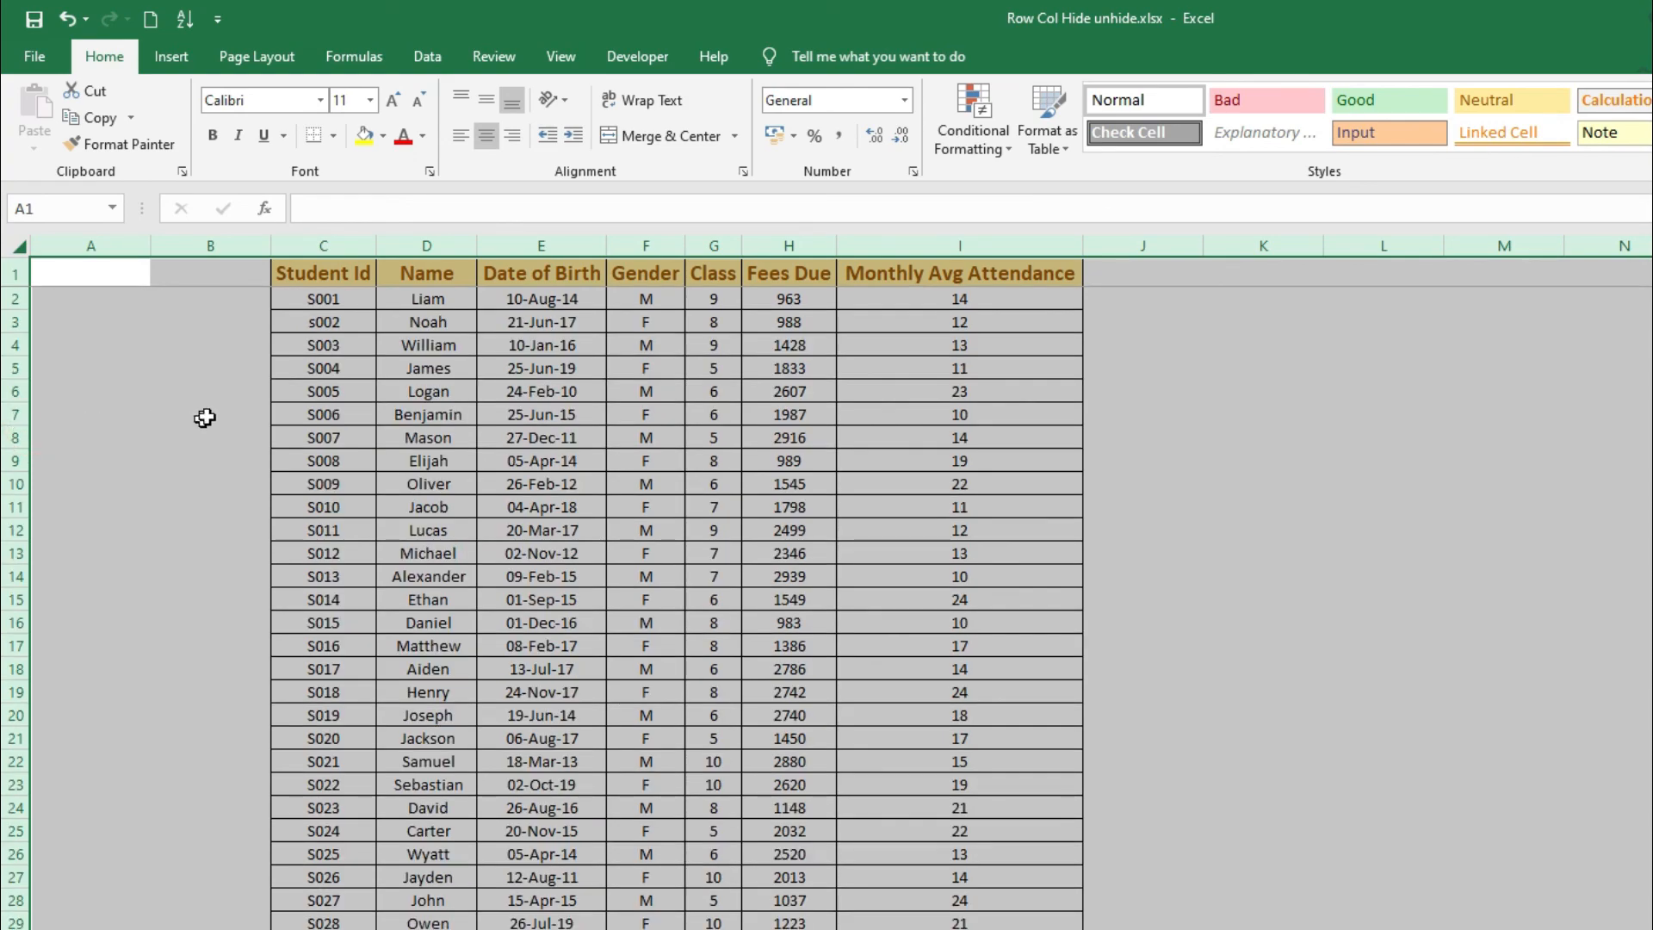
pyautogui.click(300, 372)
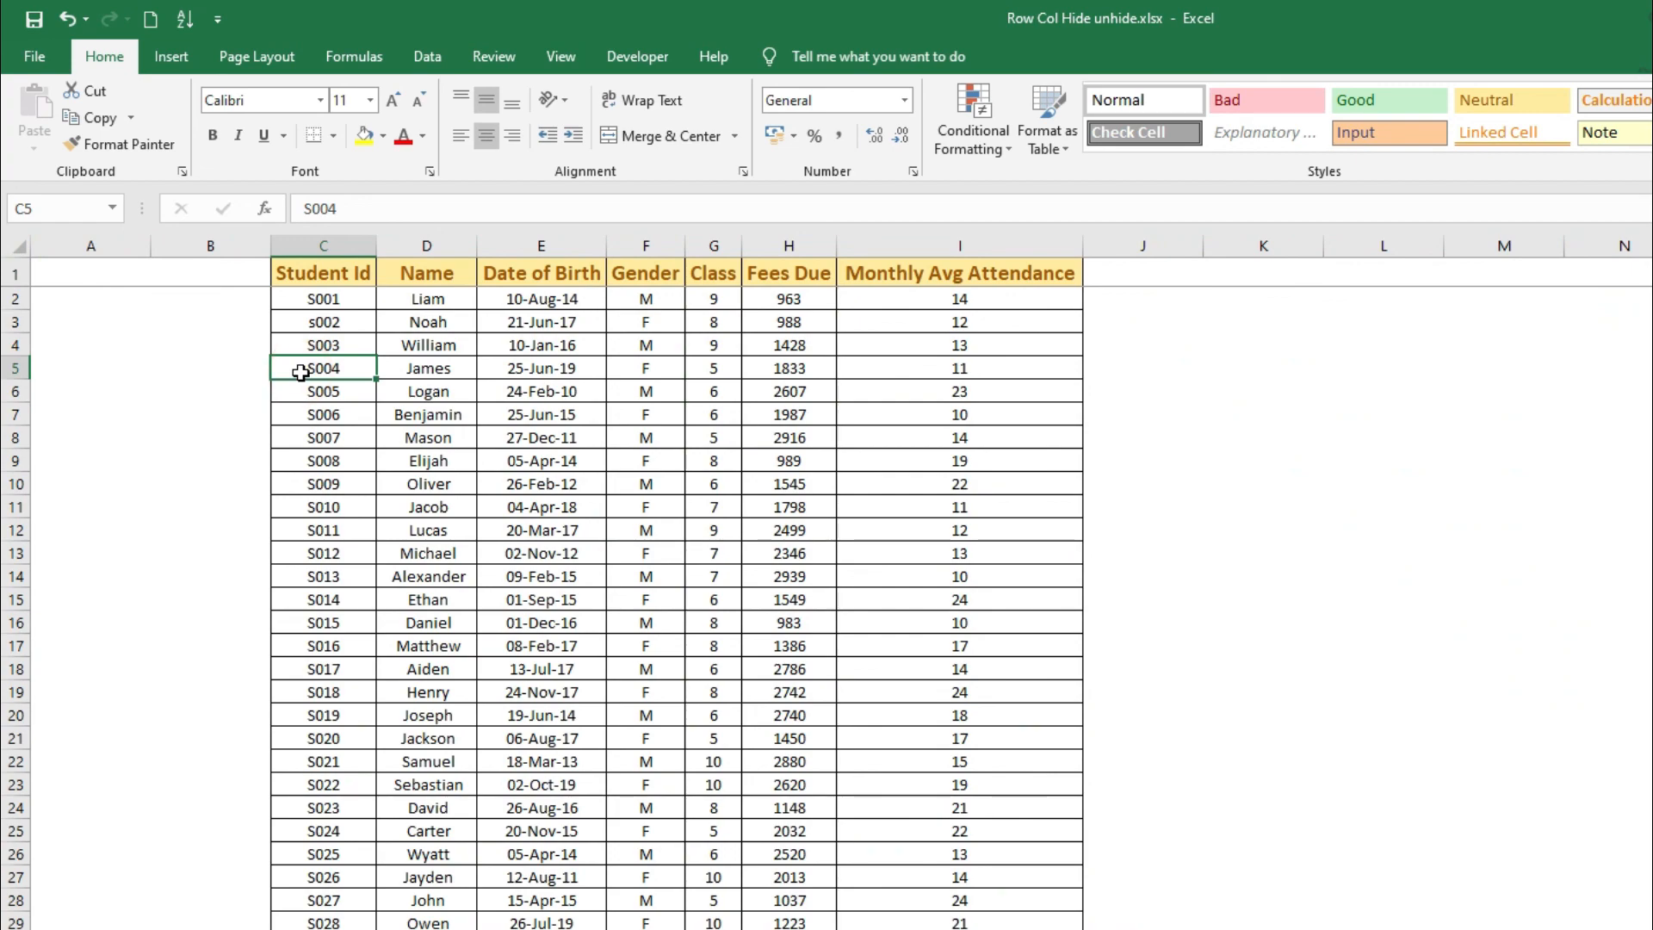